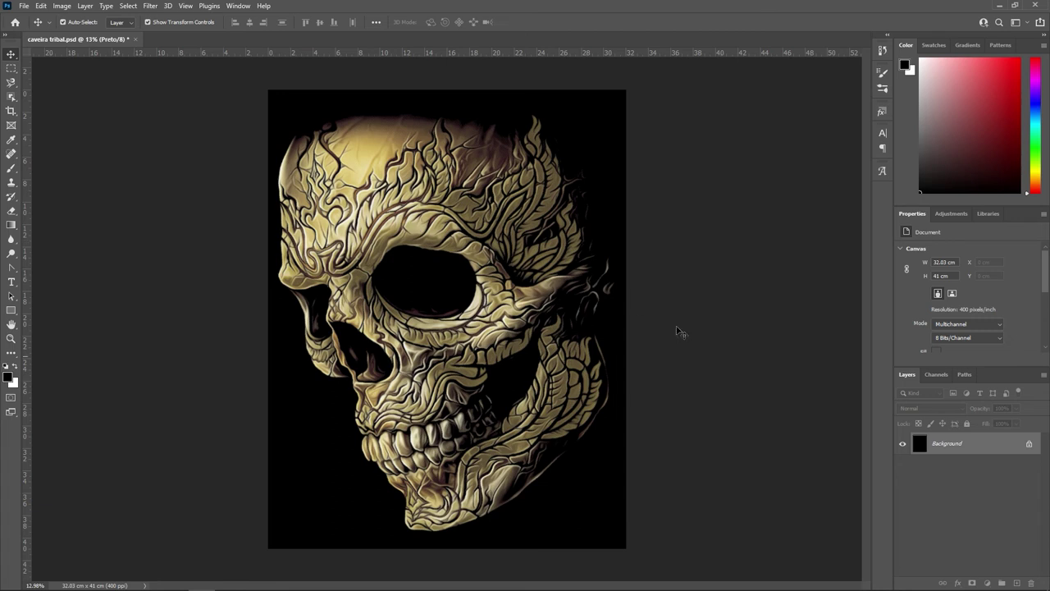
Step: Check the color mode, then list the skull's channels and select AMARELO, BRANCO and CINZA
{"action": "left_click", "coordinate": [62, 6]}
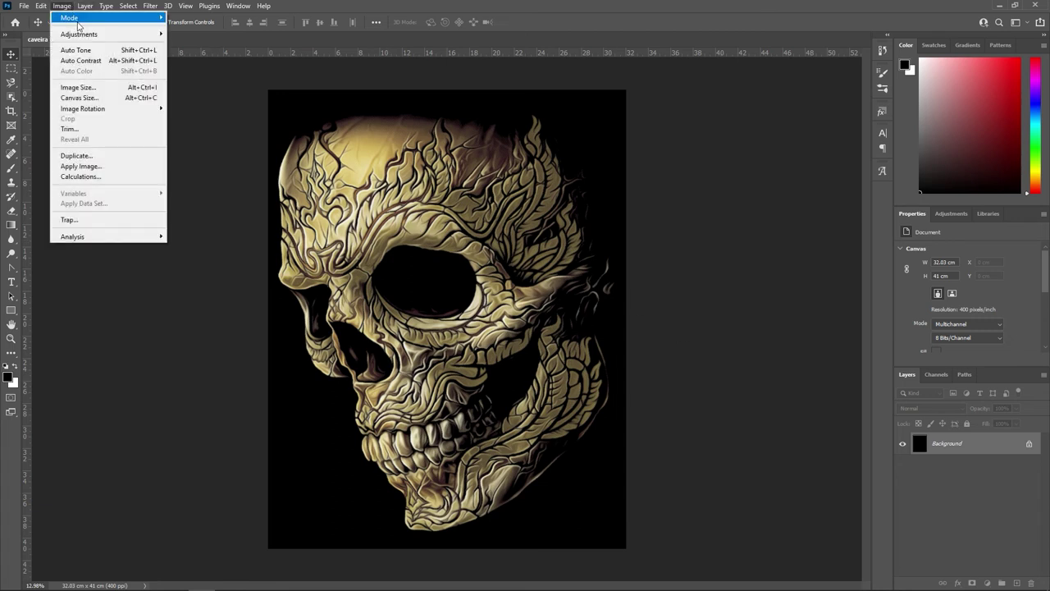
{"action": "mouse_move", "coordinate": [69, 18]}
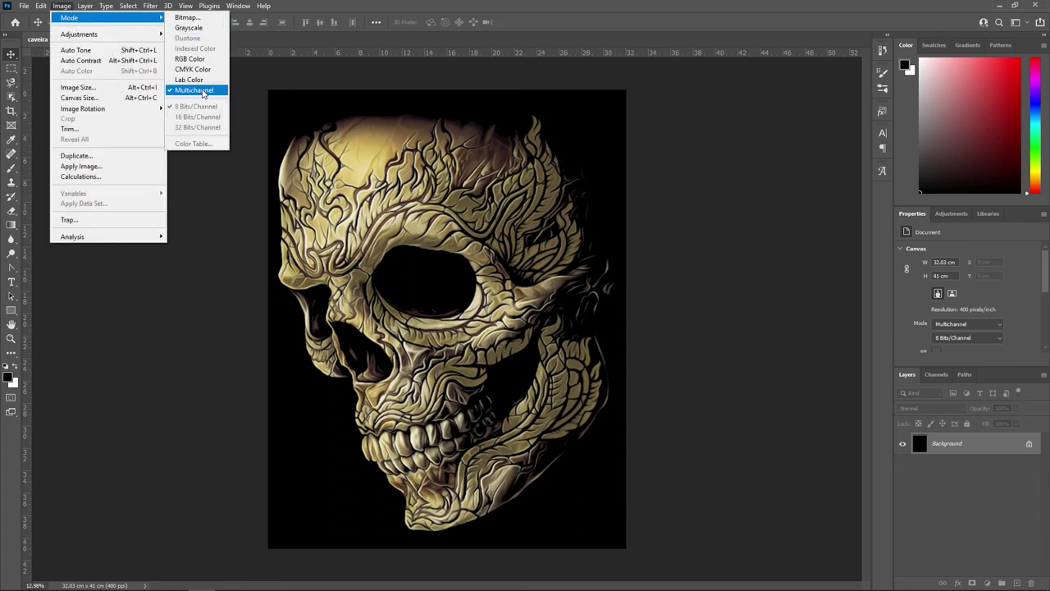
{"action": "left_click", "coordinate": [764, 389]}
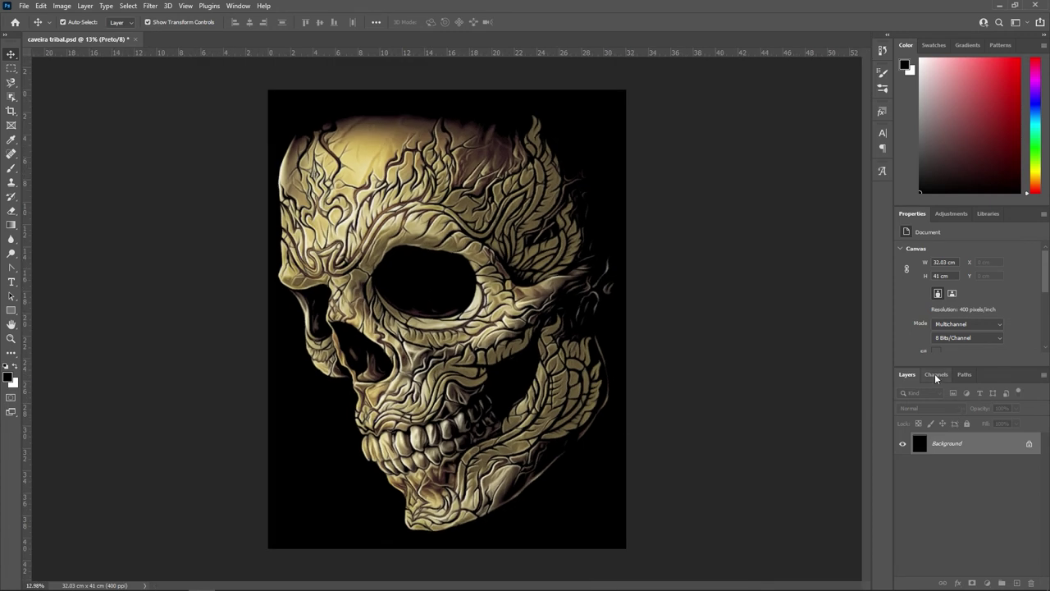
{"action": "left_click", "coordinate": [936, 376]}
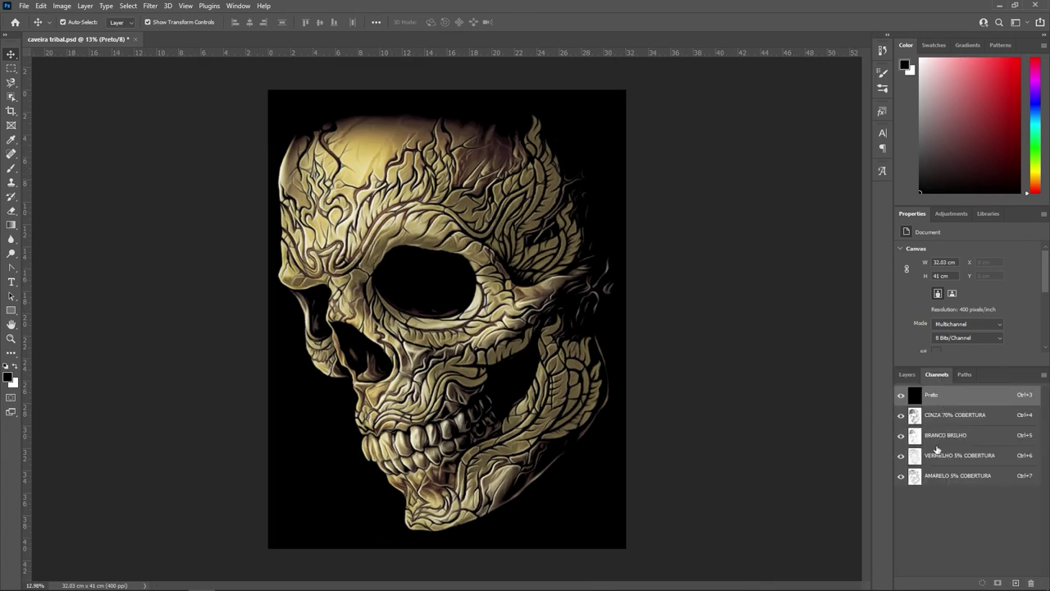
{"action": "left_click", "coordinate": [940, 481]}
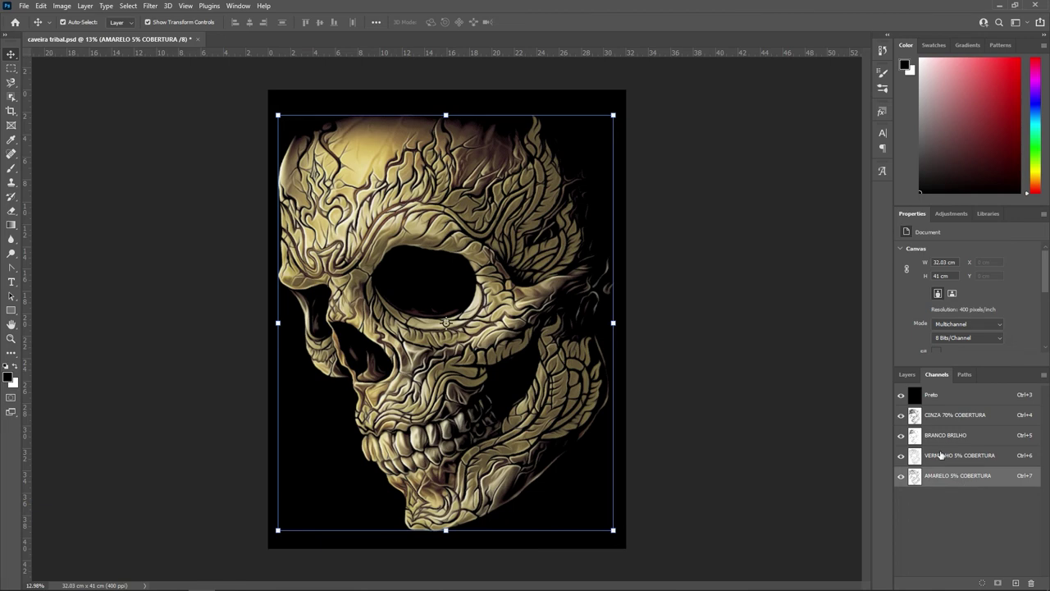
{"action": "left_click", "coordinate": [940, 454]}
{"action": "left_click", "coordinate": [942, 421]}
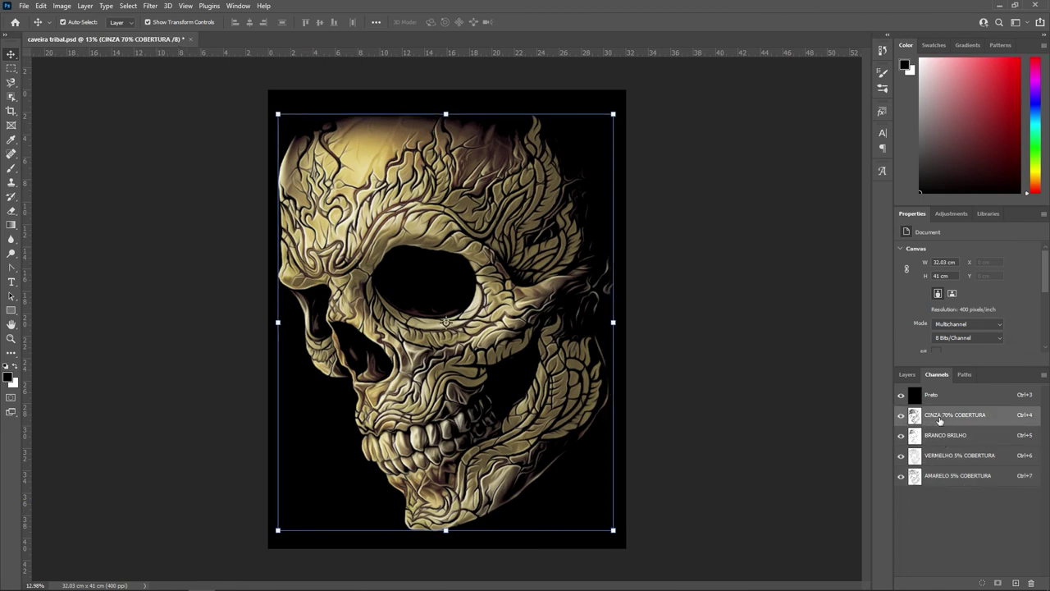
Step: Preview with CINZA 70% COBERTURA and BRANCO BRILHO hidden, then make both visible again
{"action": "left_click", "coordinate": [901, 416]}
{"action": "left_click", "coordinate": [901, 435]}
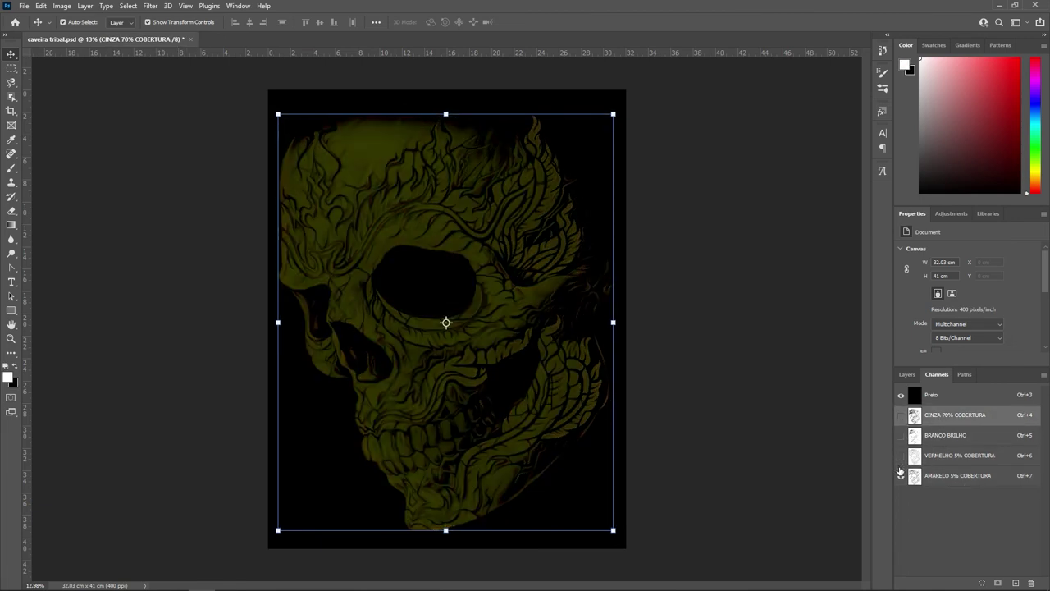
{"action": "left_click", "coordinate": [901, 435]}
{"action": "left_click", "coordinate": [901, 415]}
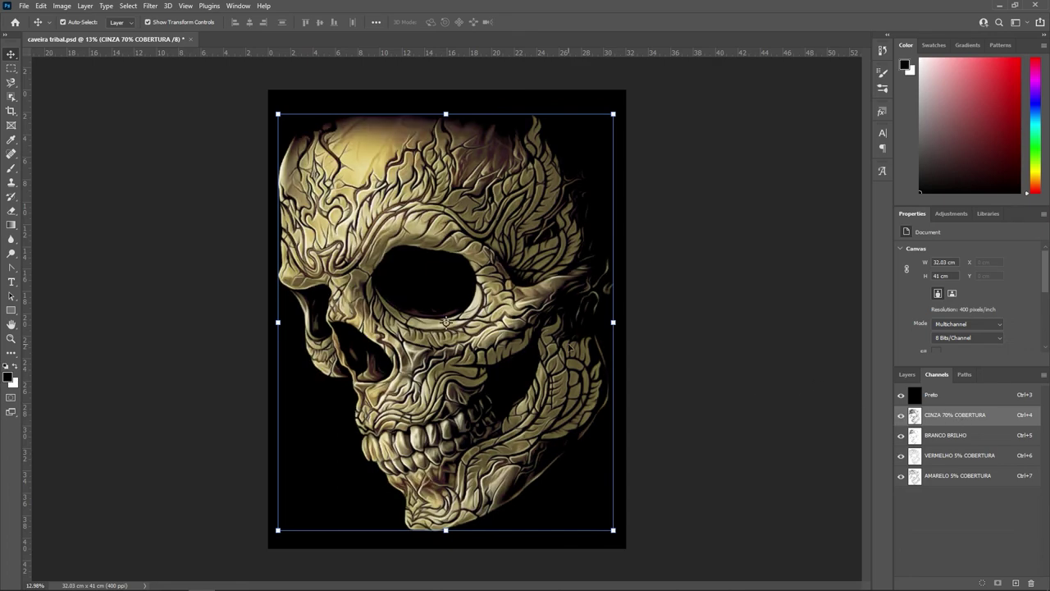
{"action": "scroll", "coordinate": [560, 350], "scroll_direction": "up", "scroll_amount": 1}
{"action": "scroll", "coordinate": [614, 375], "scroll_direction": "up", "scroll_amount": 2}
{"action": "scroll", "coordinate": [599, 394], "scroll_direction": "up", "scroll_amount": 1}
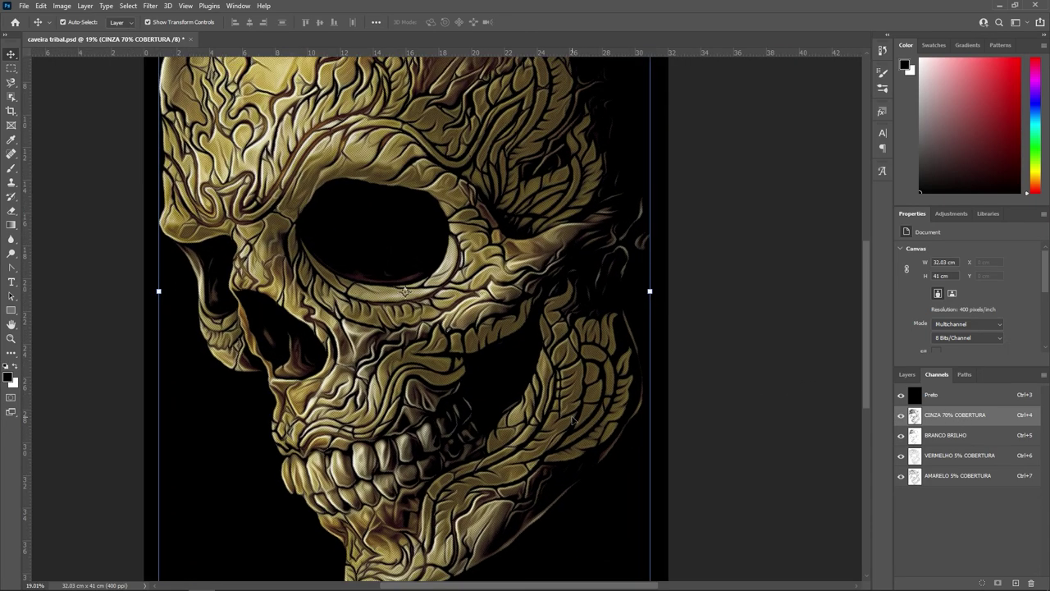
{"action": "scroll", "coordinate": [572, 420], "scroll_direction": "down", "scroll_amount": 3}
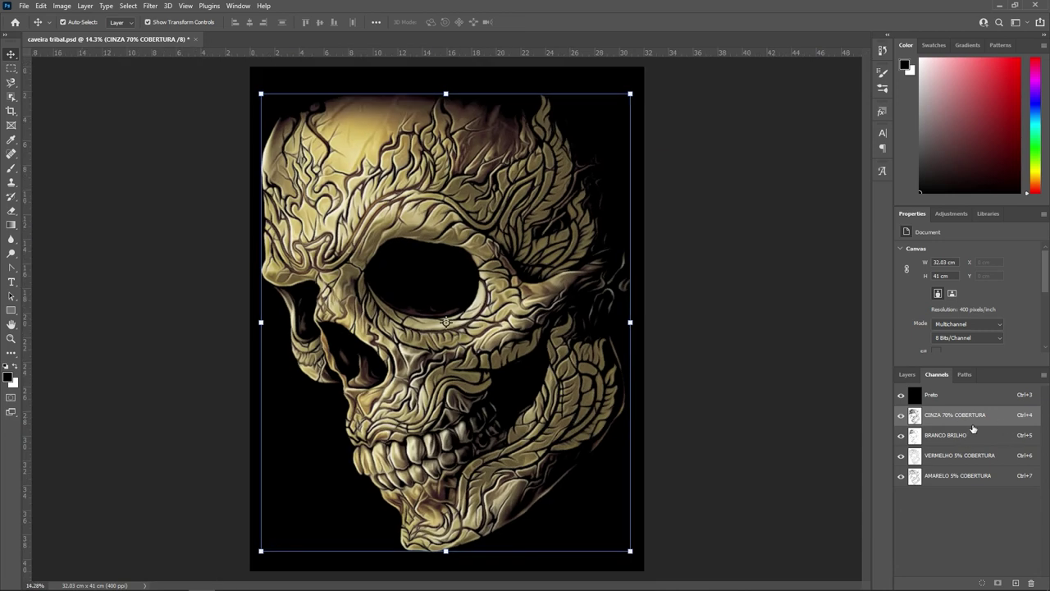
Step: Leave the Image menu unchanged, return to the skull's Layers panel and open the File menu
{"action": "left_click", "coordinate": [70, 10]}
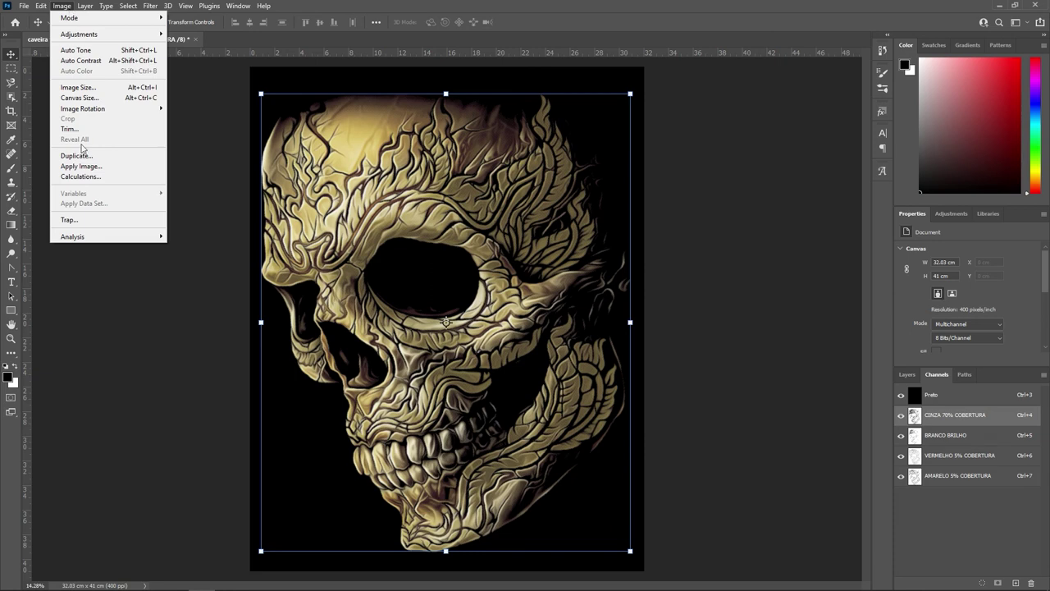
{"action": "left_click", "coordinate": [907, 375]}
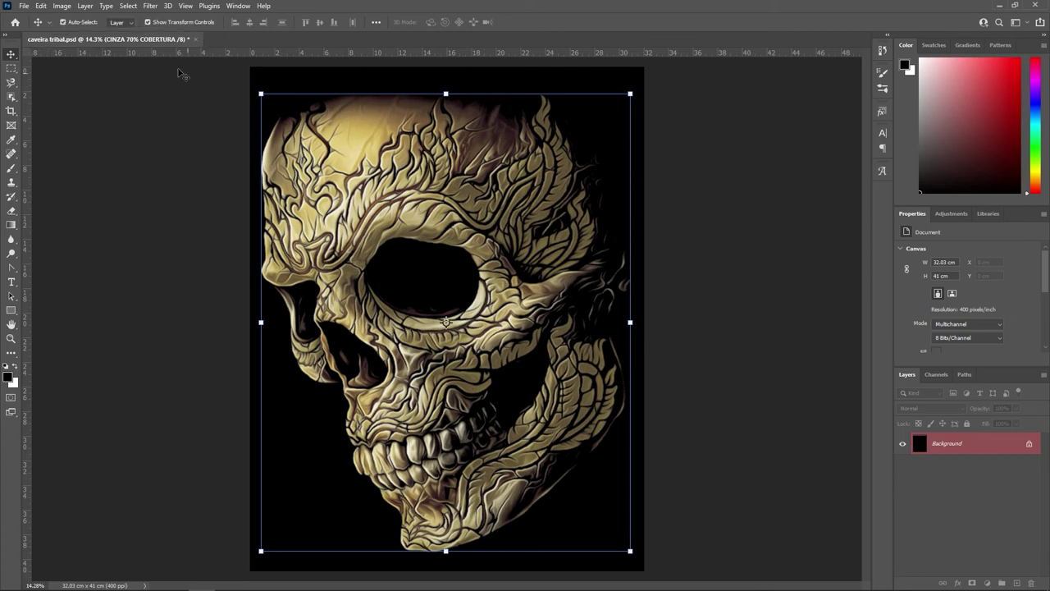
{"action": "left_click", "coordinate": [23, 8]}
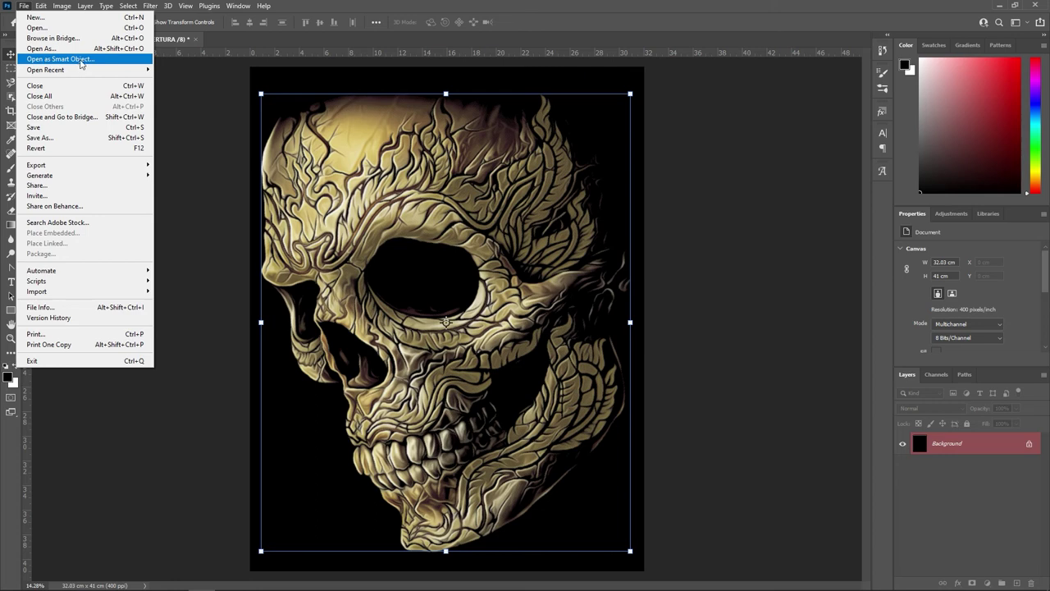
Step: Open caveira tribal.psd as a smart object, creating the caveira tribal-1 RGB copy
{"action": "left_click", "coordinate": [81, 59]}
{"action": "double_click", "coordinate": [129, 138]}
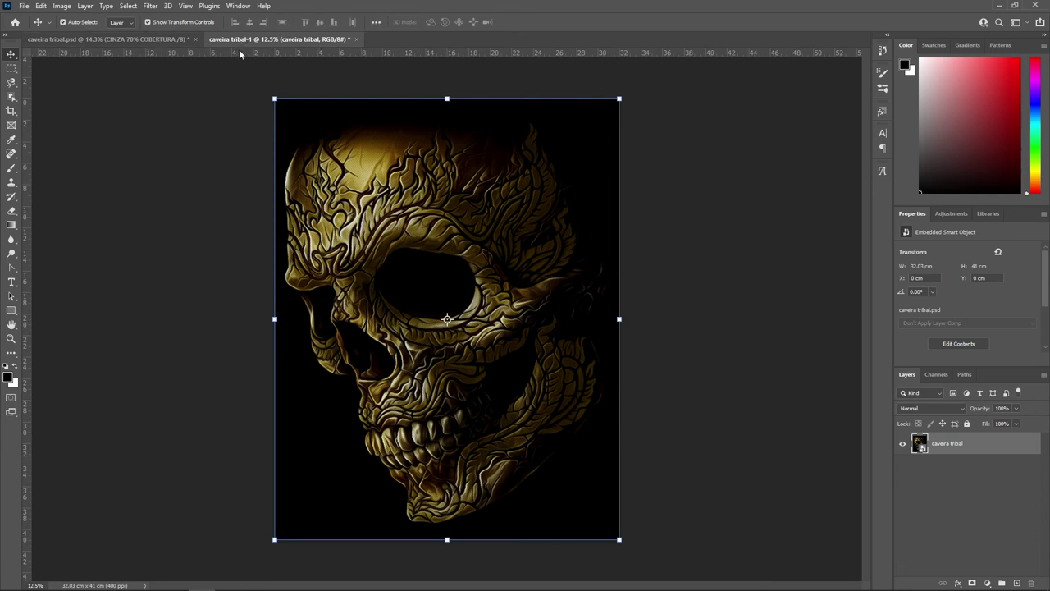
{"action": "left_click", "coordinate": [153, 41]}
{"action": "left_click", "coordinate": [291, 39]}
Step: Open caveira tribal.psd as a smart object again, creating caveira tribal-2
{"action": "left_click", "coordinate": [24, 5]}
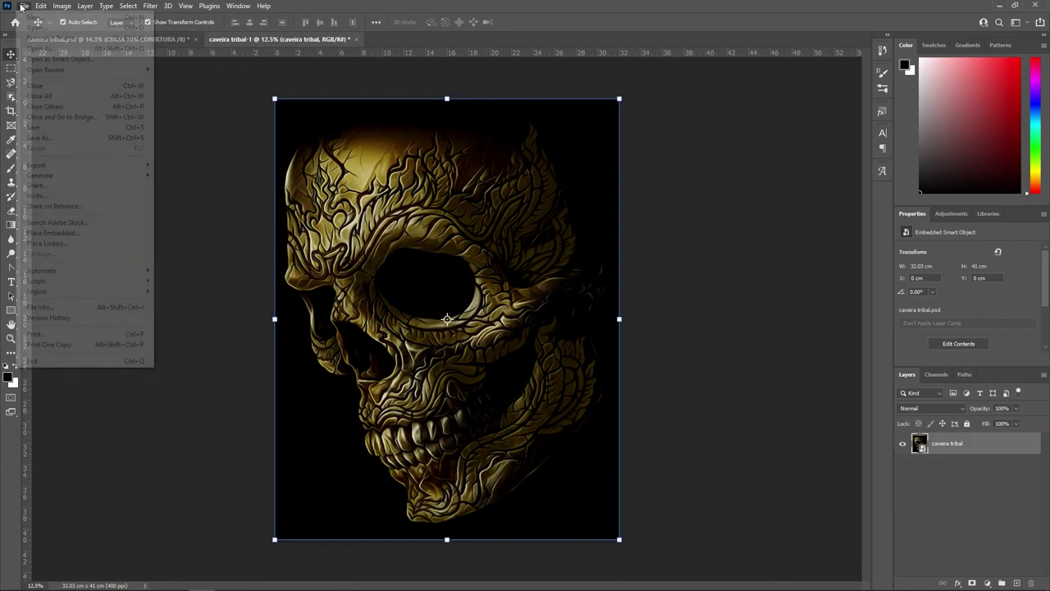
{"action": "left_click", "coordinate": [46, 59]}
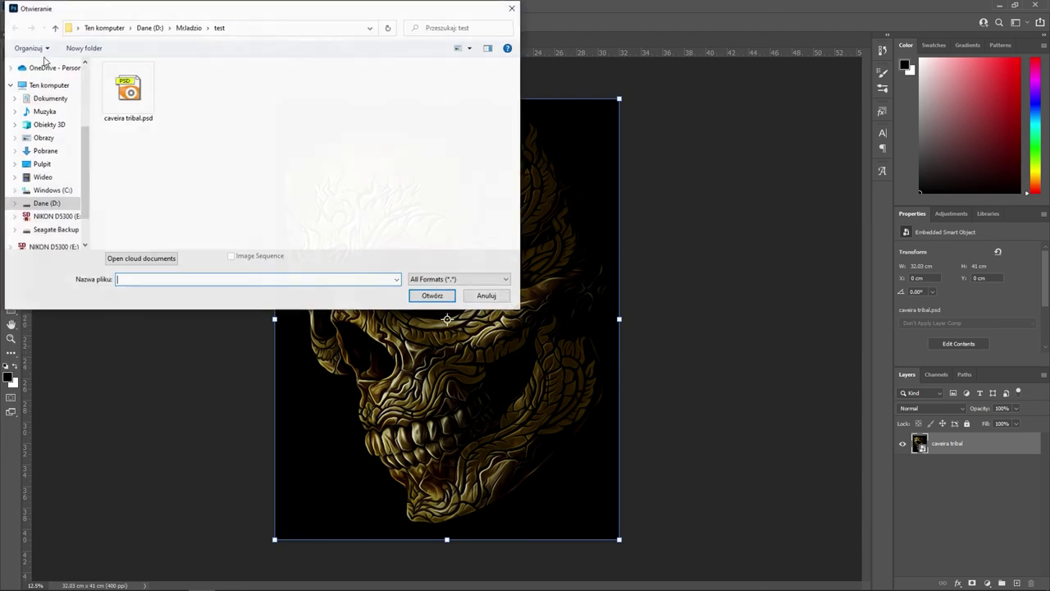
{"action": "left_click", "coordinate": [128, 90]}
{"action": "left_click", "coordinate": [432, 293]}
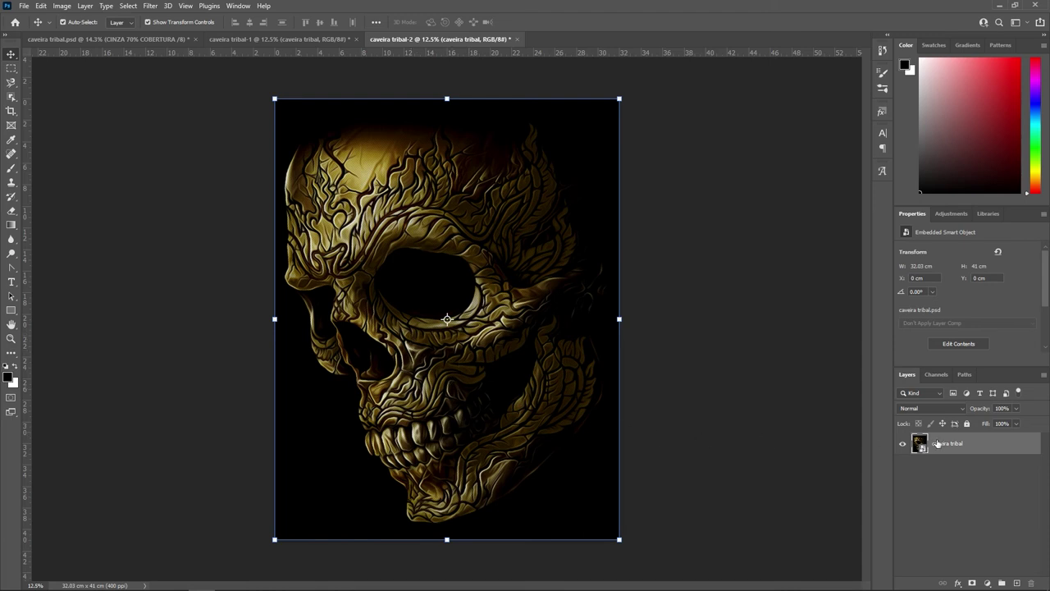
Step: Flatten caveira tribal-2 into one Background, inspect its dots up close, and return to caveira tribal.psd
{"action": "right_click", "coordinate": [938, 444]}
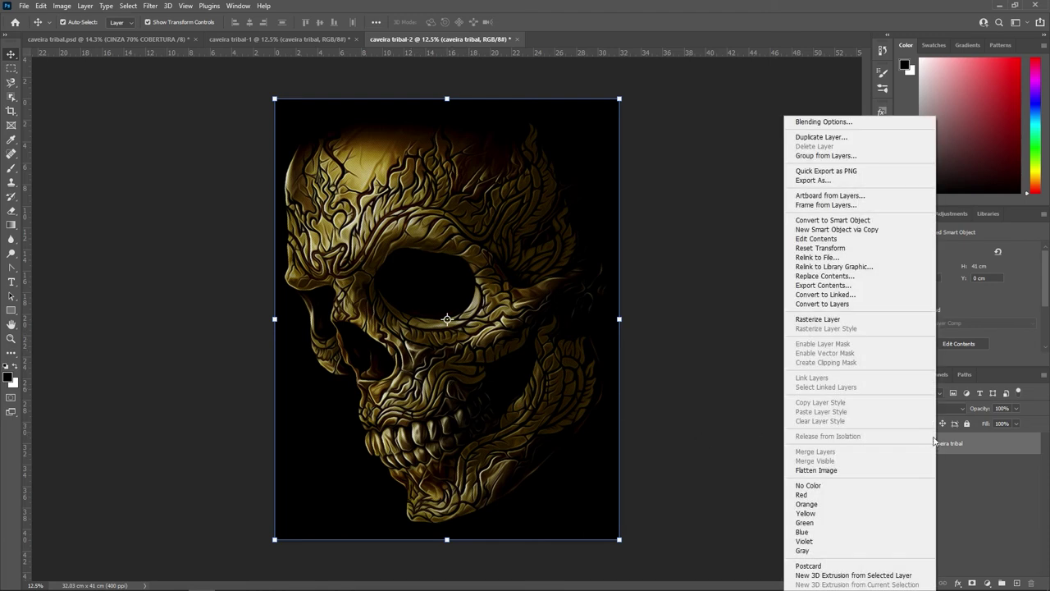
{"action": "left_click", "coordinate": [880, 471]}
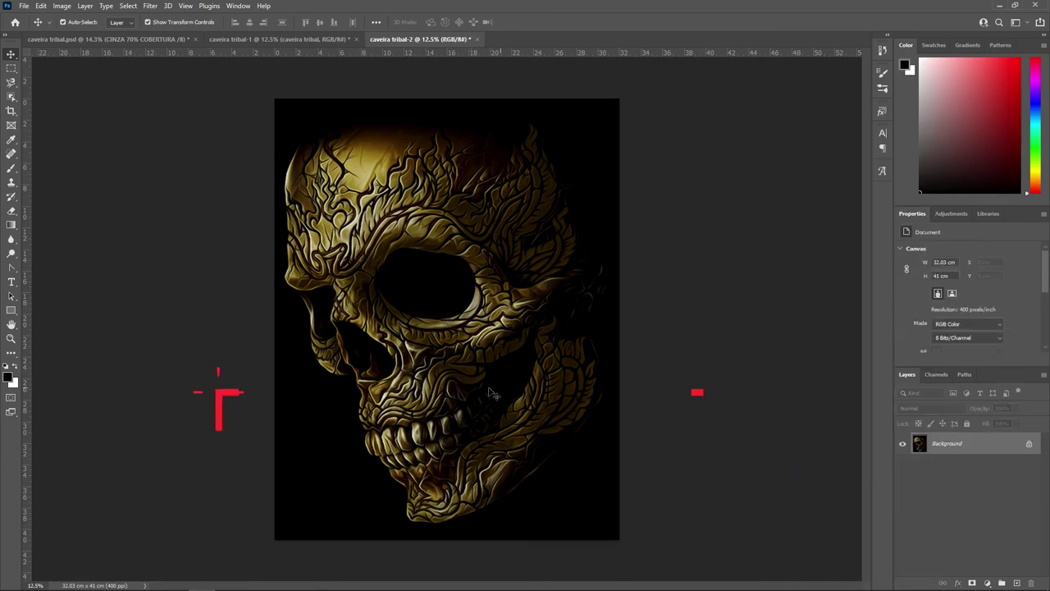
{"action": "scroll", "coordinate": [389, 389], "scroll_direction": "up", "scroll_amount": 3}
{"action": "scroll", "coordinate": [389, 389], "scroll_direction": "up", "scroll_amount": 3}
{"action": "scroll", "coordinate": [389, 389], "scroll_direction": "up", "scroll_amount": 3}
{"action": "scroll", "coordinate": [427, 337], "scroll_direction": "up", "scroll_amount": 3}
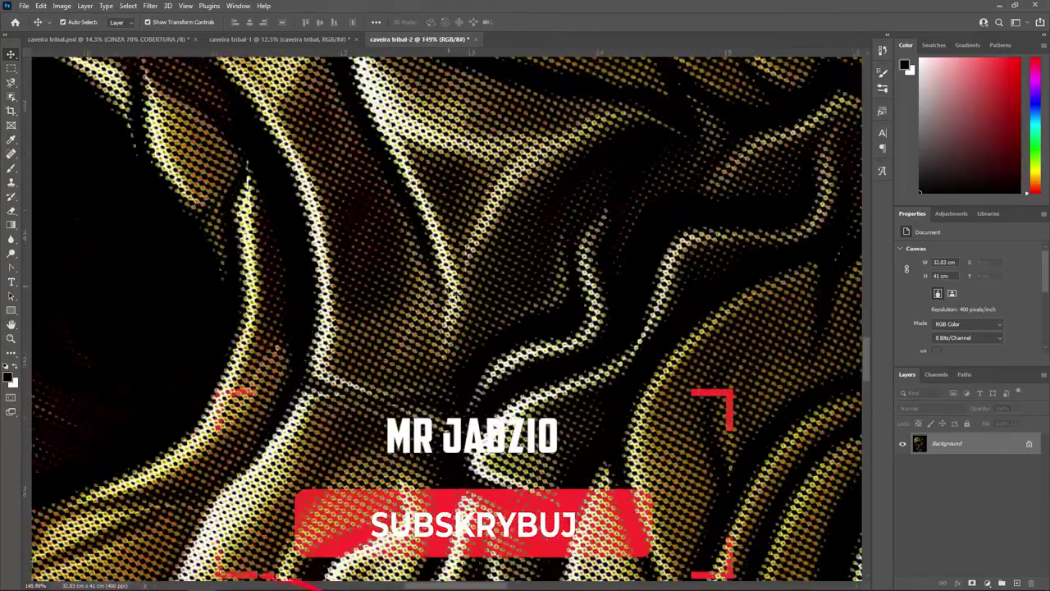
{"action": "scroll", "coordinate": [452, 293], "scroll_direction": "up", "scroll_amount": 3}
{"action": "scroll", "coordinate": [455, 300], "scroll_direction": "up", "scroll_amount": 2}
{"action": "scroll", "coordinate": [467, 307], "scroll_direction": "up", "scroll_amount": 2}
{"action": "scroll", "coordinate": [484, 316], "scroll_direction": "up", "scroll_amount": 2}
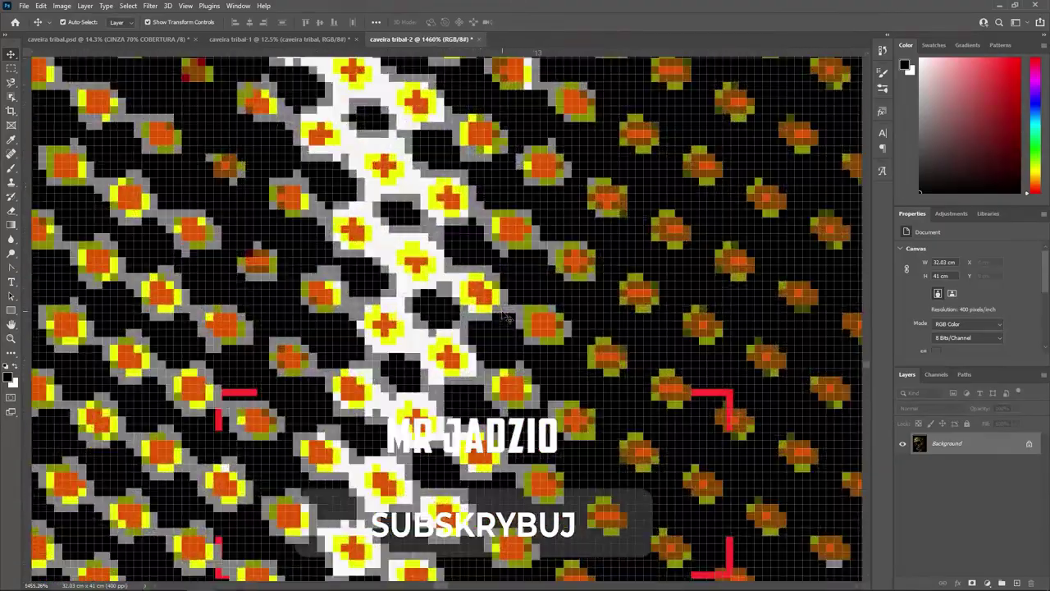
{"action": "scroll", "coordinate": [501, 320], "scroll_direction": "up", "scroll_amount": 2}
{"action": "scroll", "coordinate": [533, 311], "scroll_direction": "up", "scroll_amount": 1}
{"action": "scroll", "coordinate": [591, 304], "scroll_direction": "up", "scroll_amount": 1}
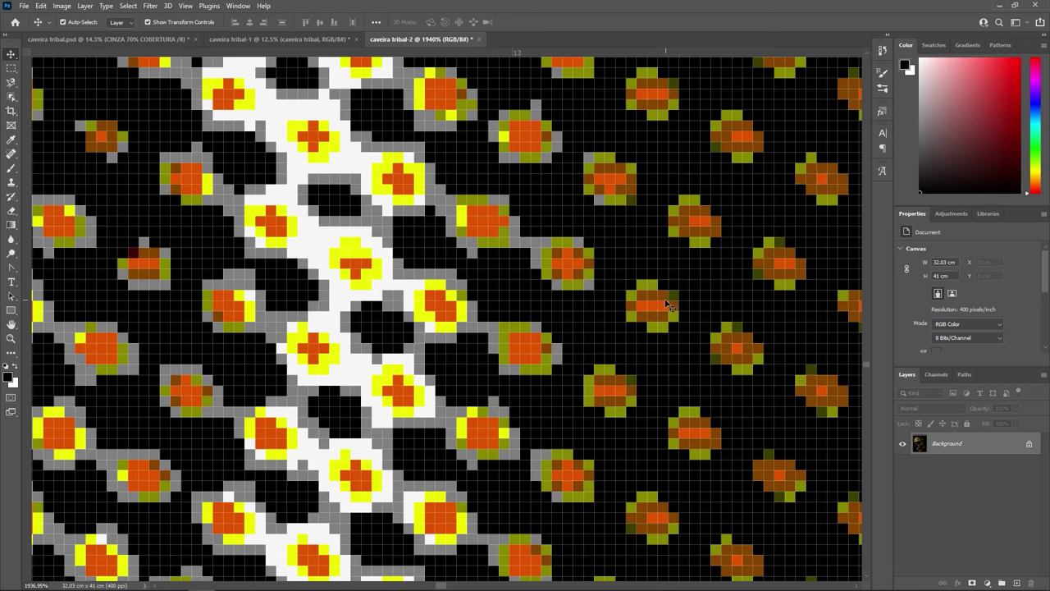
{"action": "scroll", "coordinate": [648, 293], "scroll_direction": "down", "scroll_amount": 1}
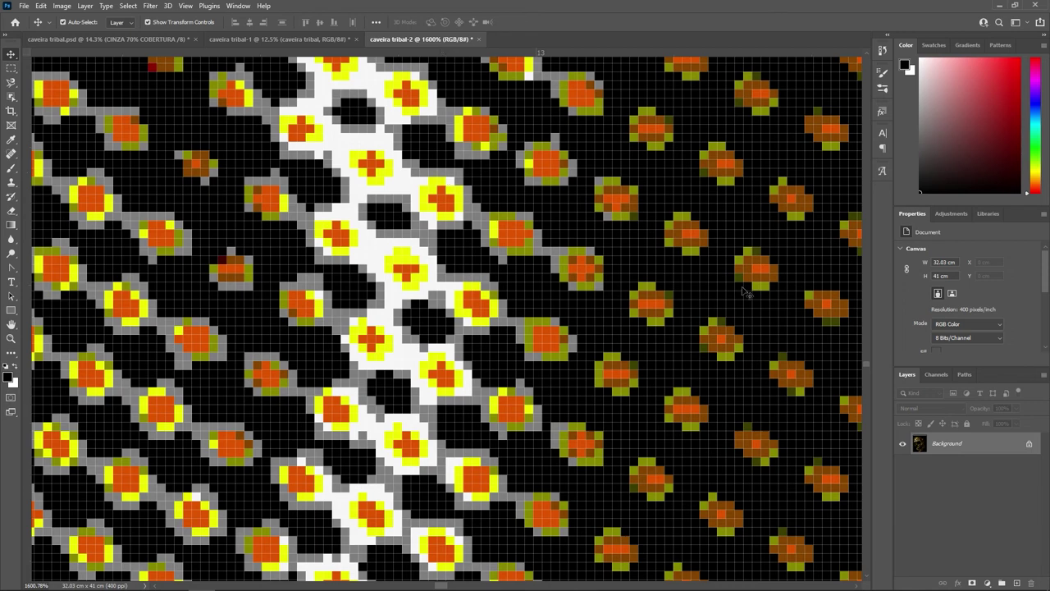
{"action": "left_click", "coordinate": [117, 39]}
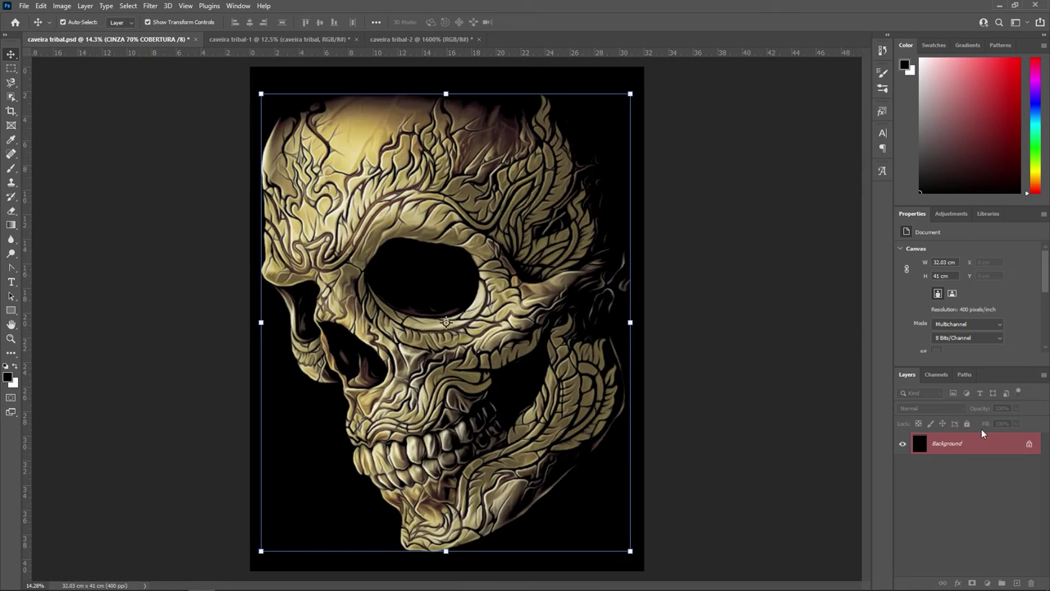
Step: Hide the VERMELHO, BRANCO, CINZA and AMARELO spot channels, swapping foreground and background colors
{"action": "left_click", "coordinate": [936, 377]}
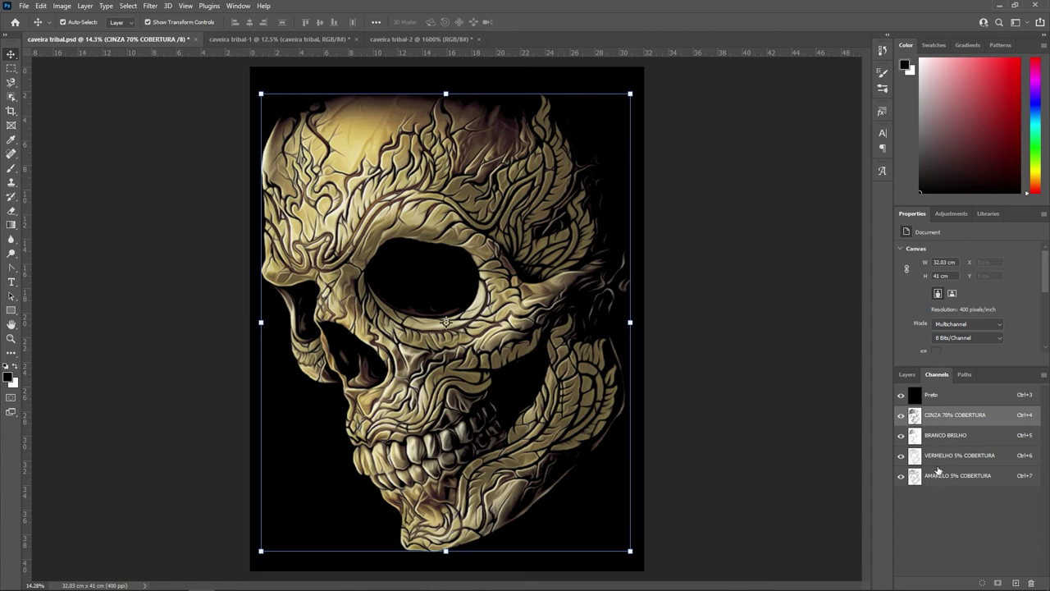
{"action": "left_click", "coordinate": [939, 460]}
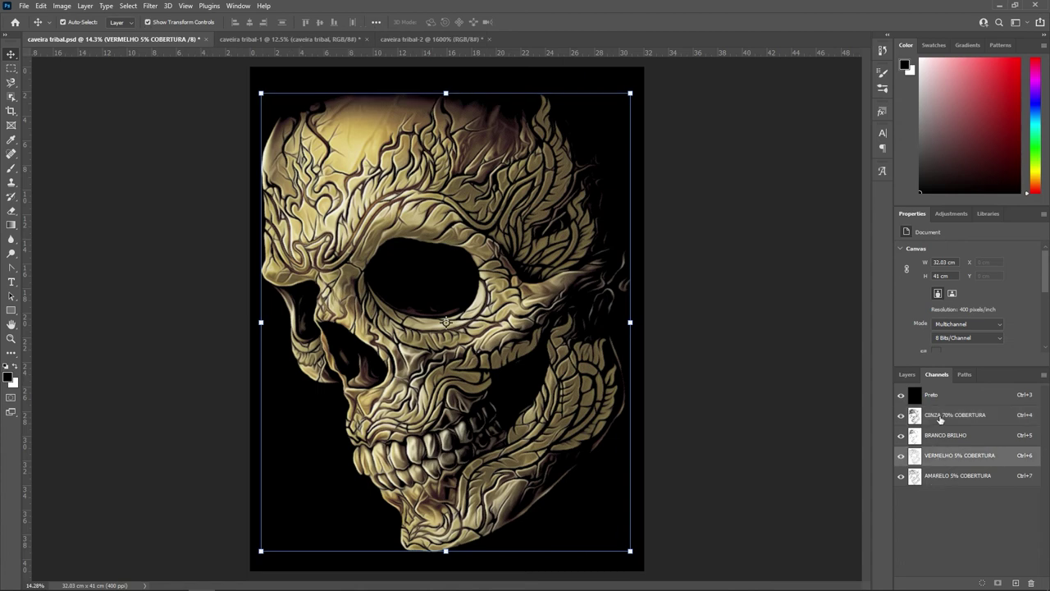
{"action": "left_click", "coordinate": [940, 421]}
{"action": "left_click", "coordinate": [938, 481]}
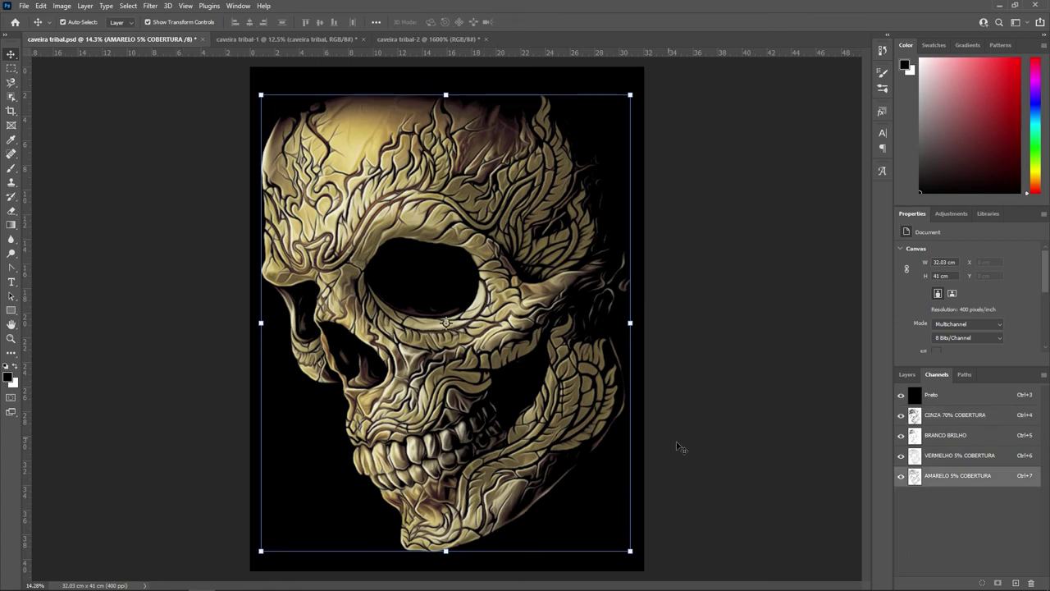
{"action": "left_click", "coordinate": [901, 456]}
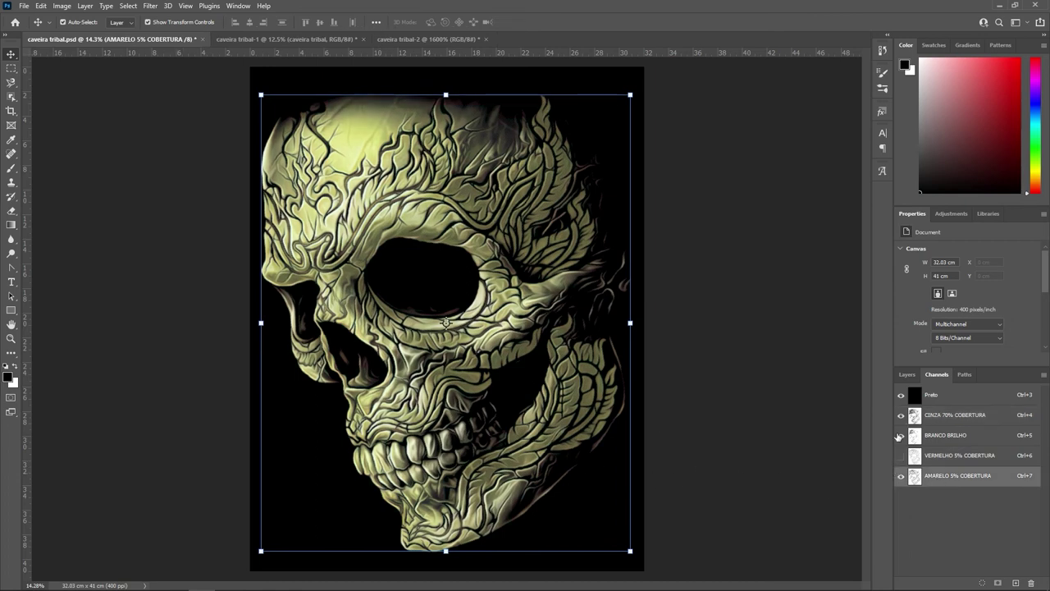
{"action": "left_click", "coordinate": [901, 435]}
{"action": "left_click", "coordinate": [901, 415]}
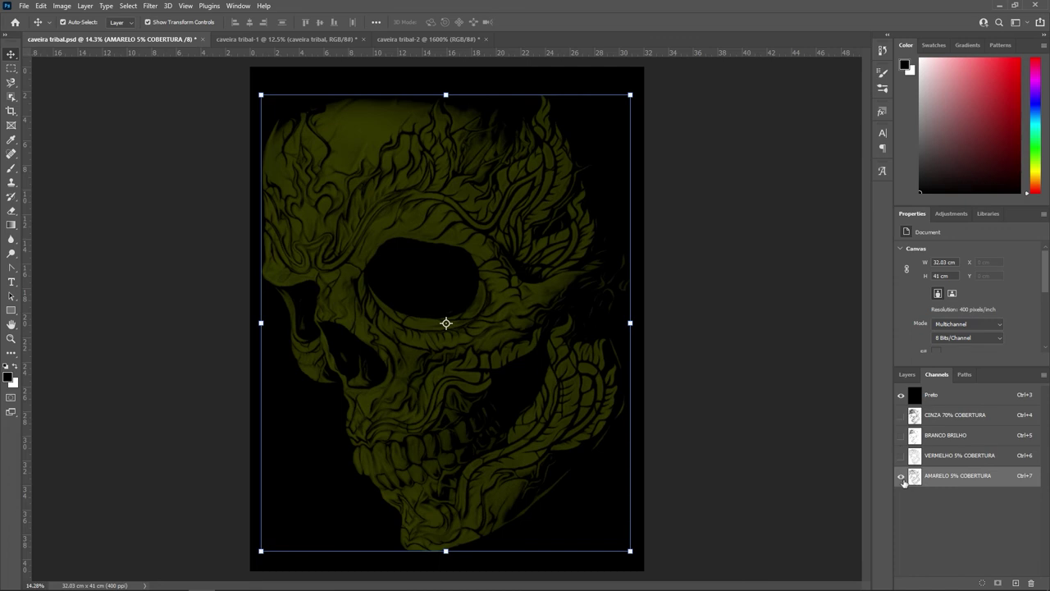
{"action": "key", "text": "x"}
{"action": "left_click", "coordinate": [902, 475]}
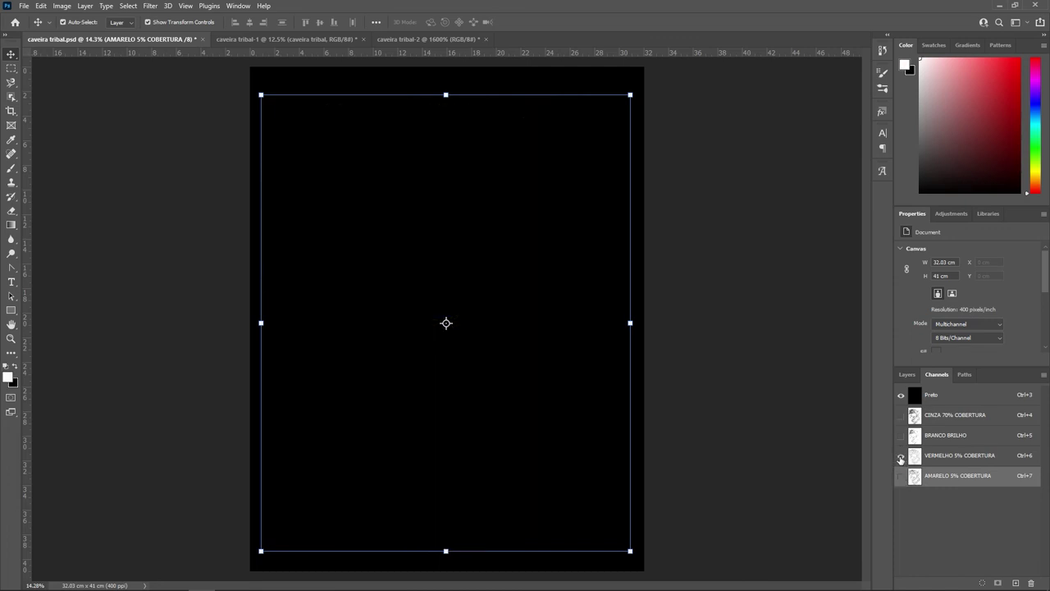
Step: View VERMELHO, CINZA and BRANCO BRILHO each alone, then turn all four spot channels back on
{"action": "left_click", "coordinate": [901, 456]}
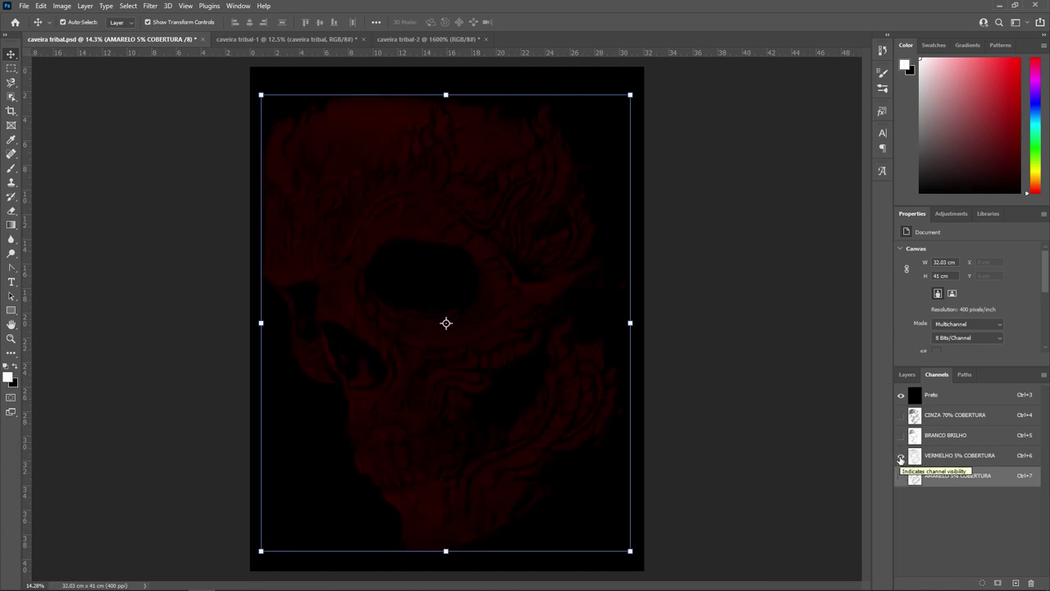
{"action": "left_click", "coordinate": [901, 456]}
{"action": "left_click", "coordinate": [900, 416]}
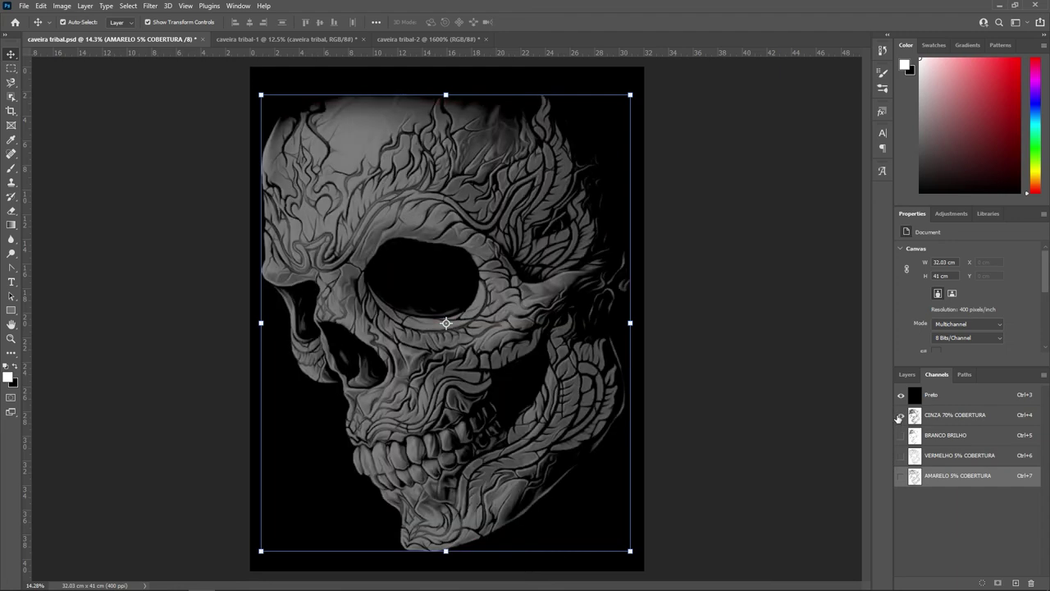
{"action": "left_click", "coordinate": [901, 415]}
{"action": "left_click", "coordinate": [902, 435]}
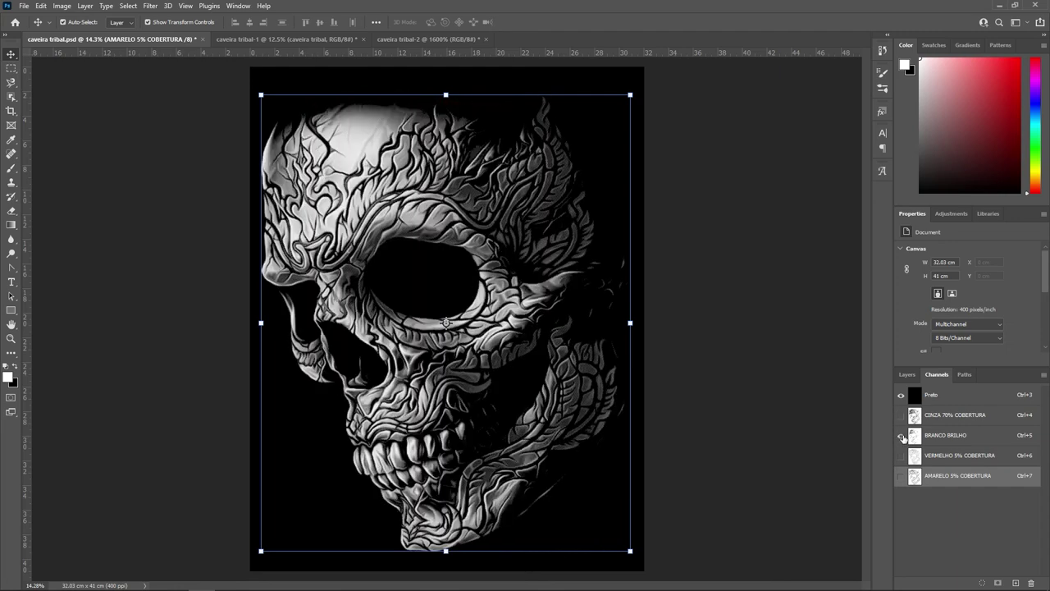
{"action": "left_click", "coordinate": [902, 436]}
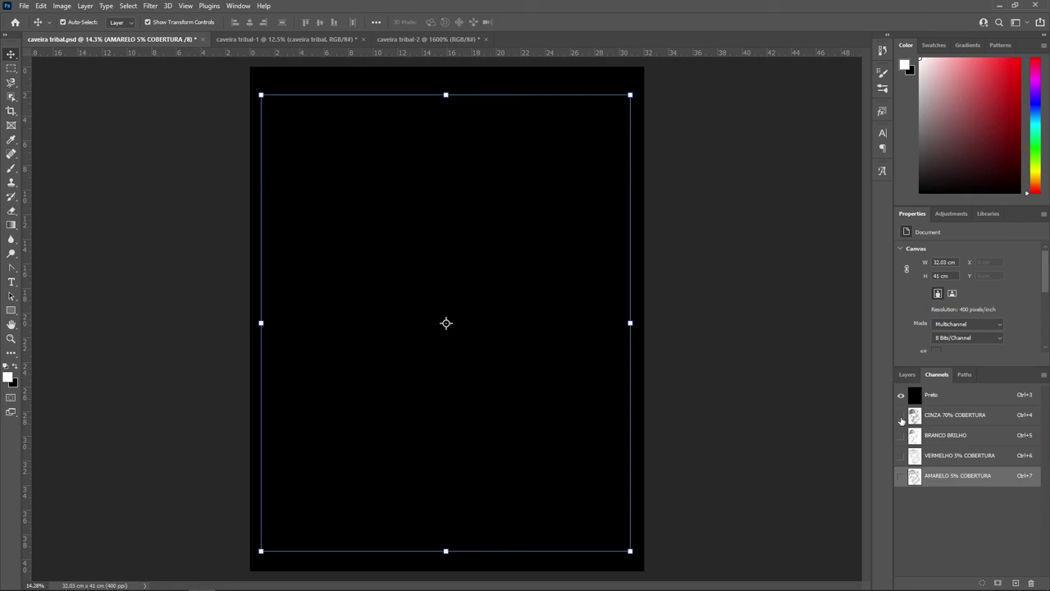
{"action": "left_click", "coordinate": [901, 415]}
{"action": "left_click", "coordinate": [902, 435]}
{"action": "left_click", "coordinate": [901, 456]}
{"action": "left_click", "coordinate": [901, 478]}
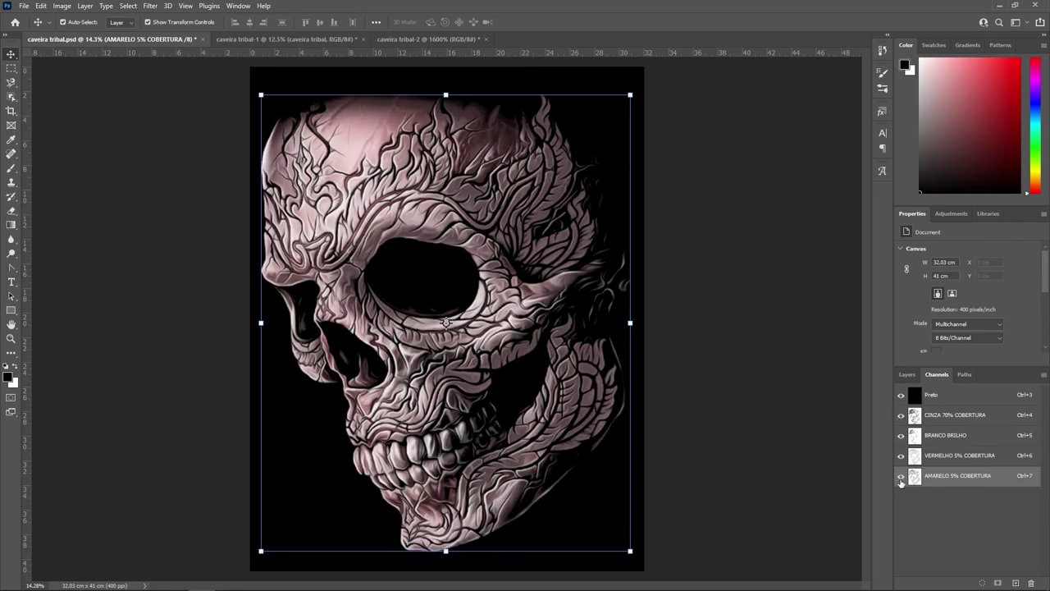
Step: Zoom over the halftone dots in caveira tribal-2, then go back to caveira tribal.psd
{"action": "left_click", "coordinate": [386, 38]}
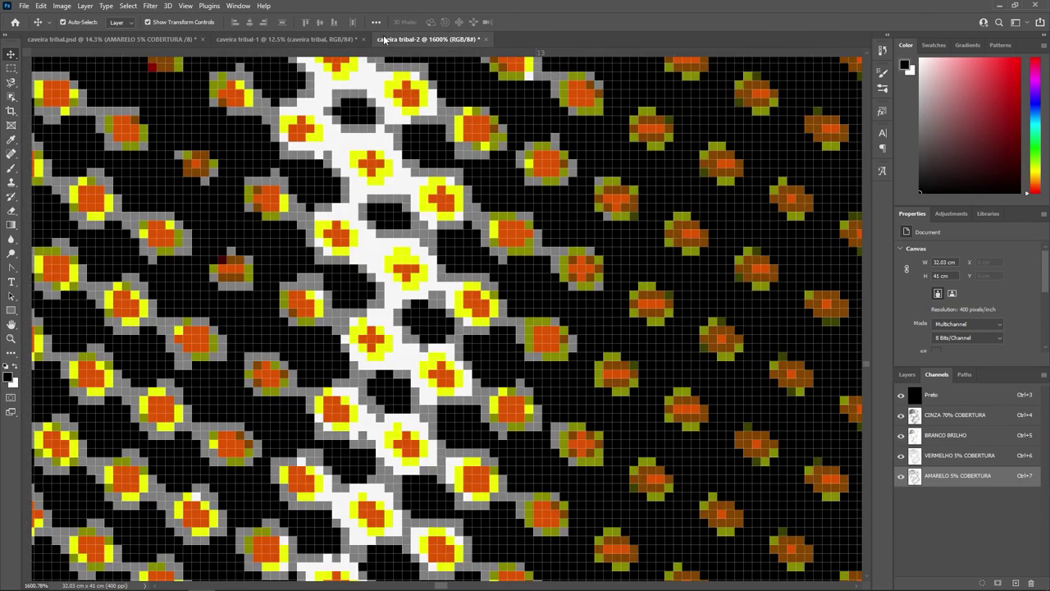
{"action": "scroll", "coordinate": [473, 232], "scroll_direction": "down", "scroll_amount": 4}
{"action": "scroll", "coordinate": [468, 246], "scroll_direction": "down", "scroll_amount": 4}
{"action": "scroll", "coordinate": [464, 267], "scroll_direction": "down", "scroll_amount": 2}
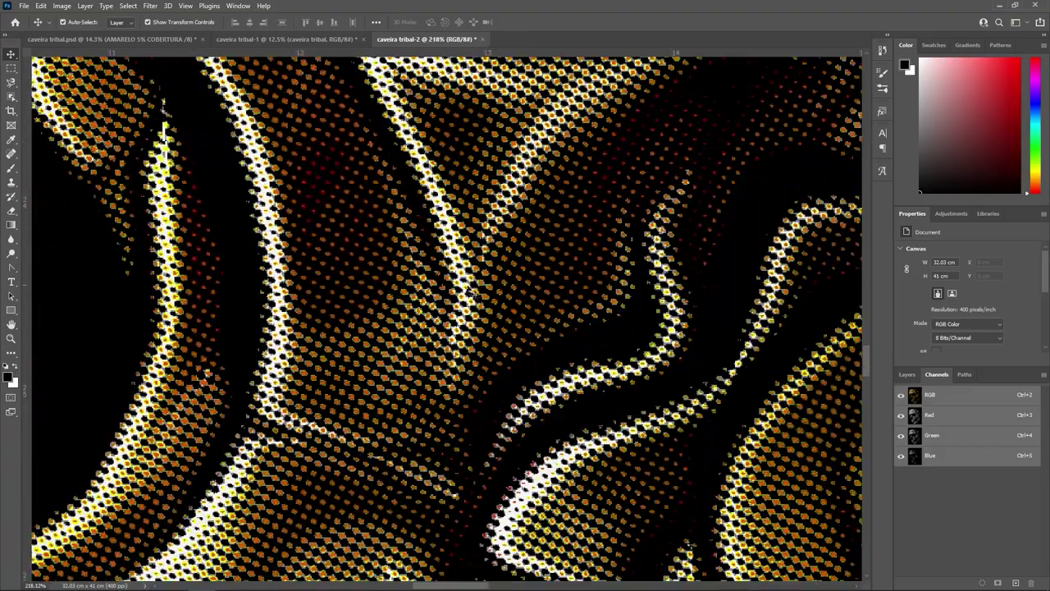
{"action": "scroll", "coordinate": [461, 285], "scroll_direction": "down", "scroll_amount": 2}
{"action": "scroll", "coordinate": [462, 286], "scroll_direction": "up", "scroll_amount": 2}
{"action": "scroll", "coordinate": [461, 285], "scroll_direction": "up", "scroll_amount": 2}
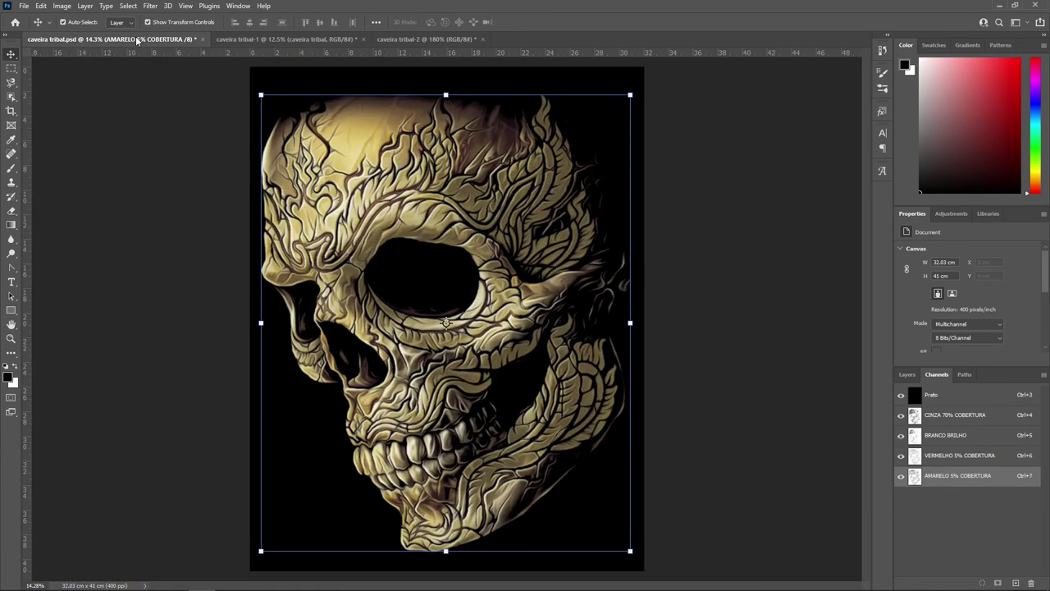
{"action": "left_click", "coordinate": [135, 39]}
Step: Load AMARELO 5% COBERTURA as a selection and zoom in on the dots around the skull's eye
{"action": "key", "text": "ctrl"}
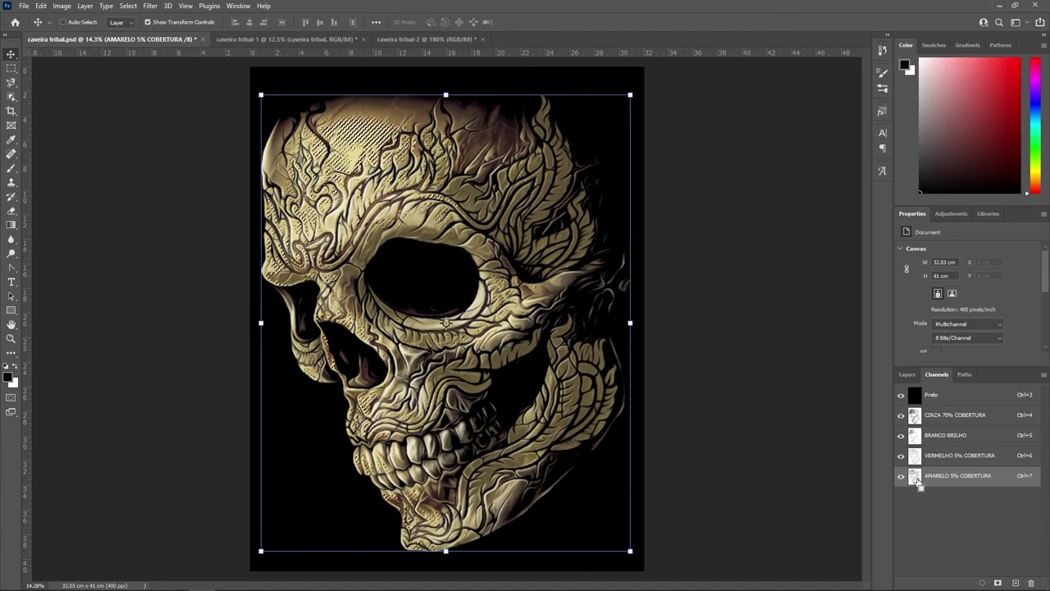
{"action": "key", "text": "ctrl+plus"}
{"action": "key", "text": "ctrl+plus"}
{"action": "key", "text": "ctrl+plus"}
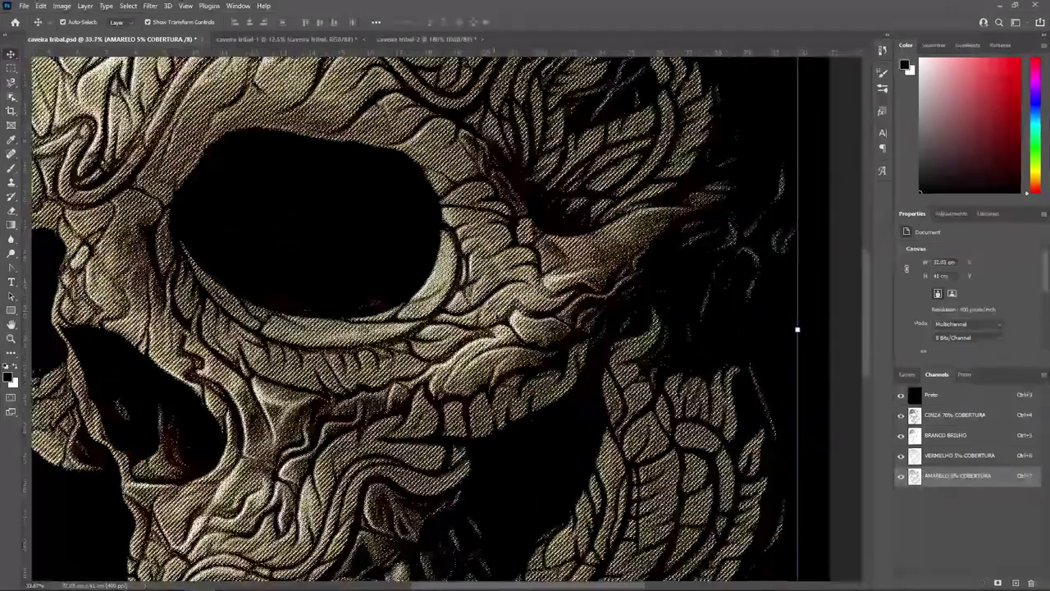
{"action": "scroll", "coordinate": [448, 320], "scroll_direction": "up", "scroll_amount": 3}
{"action": "scroll", "coordinate": [447, 320], "scroll_direction": "up", "scroll_amount": 3}
{"action": "scroll", "coordinate": [447, 320], "scroll_direction": "up", "scroll_amount": 3}
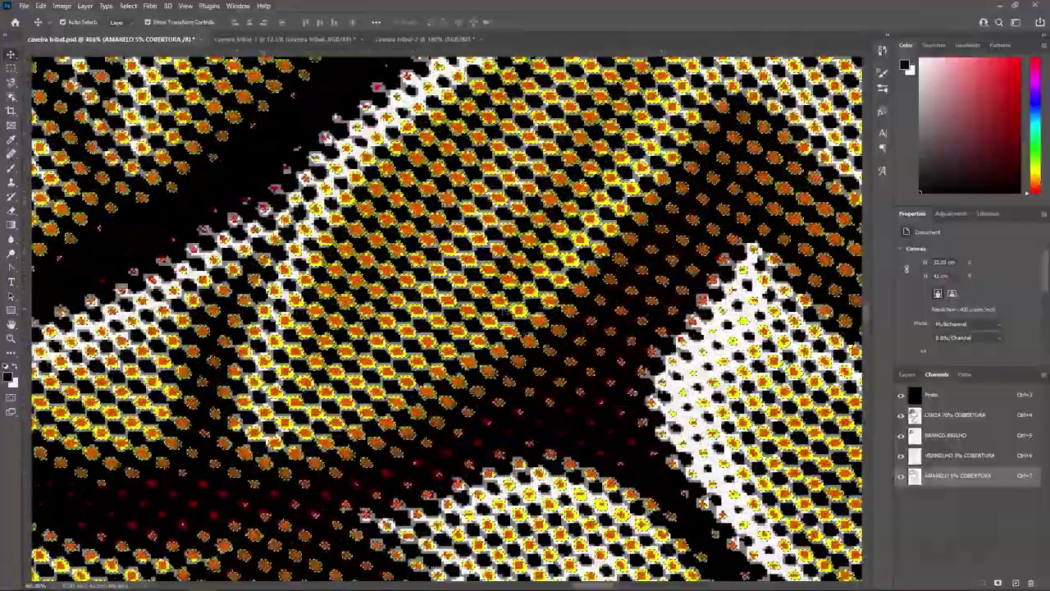
{"action": "scroll", "coordinate": [448, 320], "scroll_direction": "up", "scroll_amount": 3}
{"action": "scroll", "coordinate": [465, 315], "scroll_direction": "up", "scroll_amount": 4}
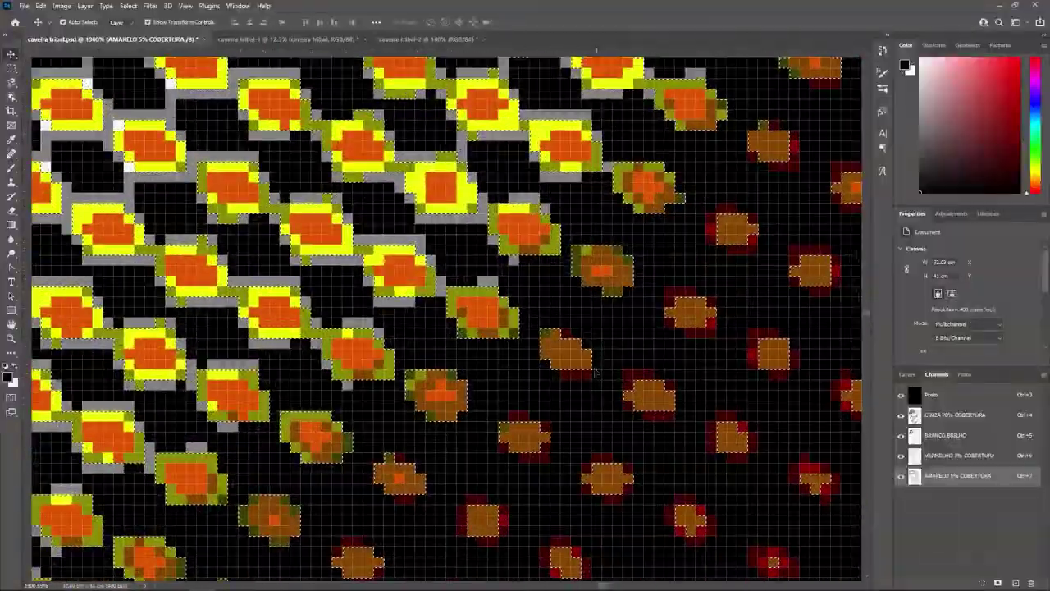
{"action": "scroll", "coordinate": [465, 316], "scroll_direction": "down", "scroll_amount": 3}
{"action": "scroll", "coordinate": [466, 316], "scroll_direction": "down", "scroll_amount": 2}
{"action": "scroll", "coordinate": [465, 316], "scroll_direction": "down", "scroll_amount": 1}
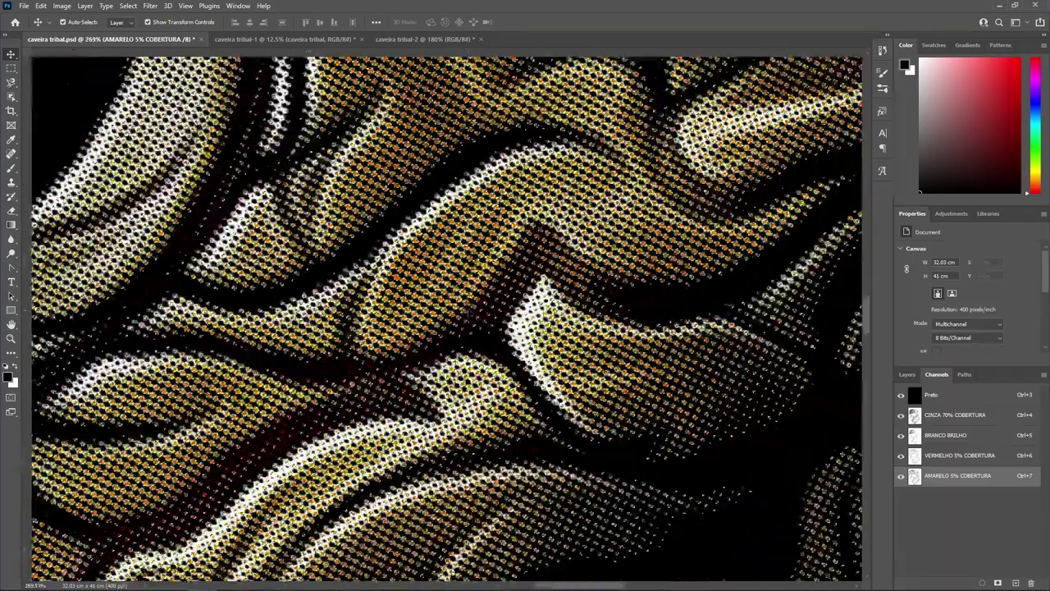
{"action": "scroll", "coordinate": [447, 316], "scroll_direction": "down", "scroll_amount": 3}
{"action": "scroll", "coordinate": [448, 316], "scroll_direction": "down", "scroll_amount": 2}
{"action": "scroll", "coordinate": [447, 316], "scroll_direction": "down", "scroll_amount": 1}
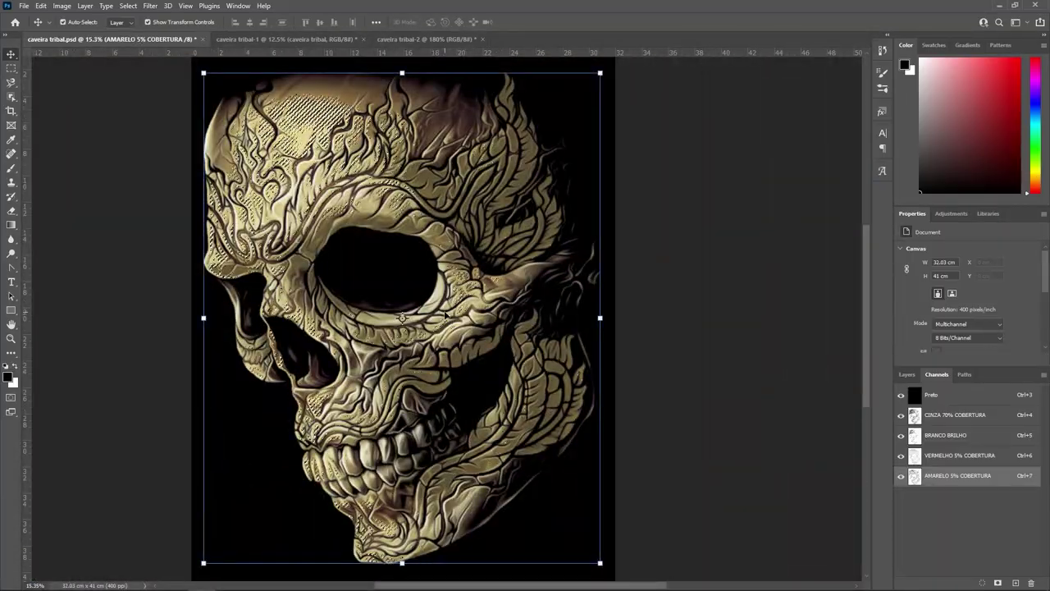
Step: Flatten caveira tribal-1 into a single Background layer
{"action": "left_click", "coordinate": [288, 39]}
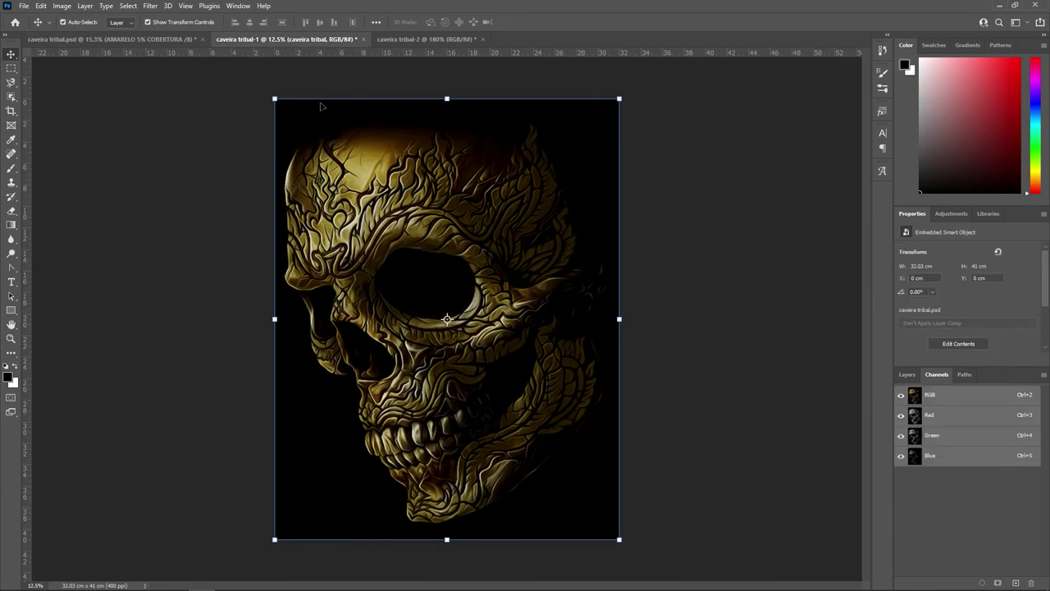
{"action": "left_click", "coordinate": [911, 375]}
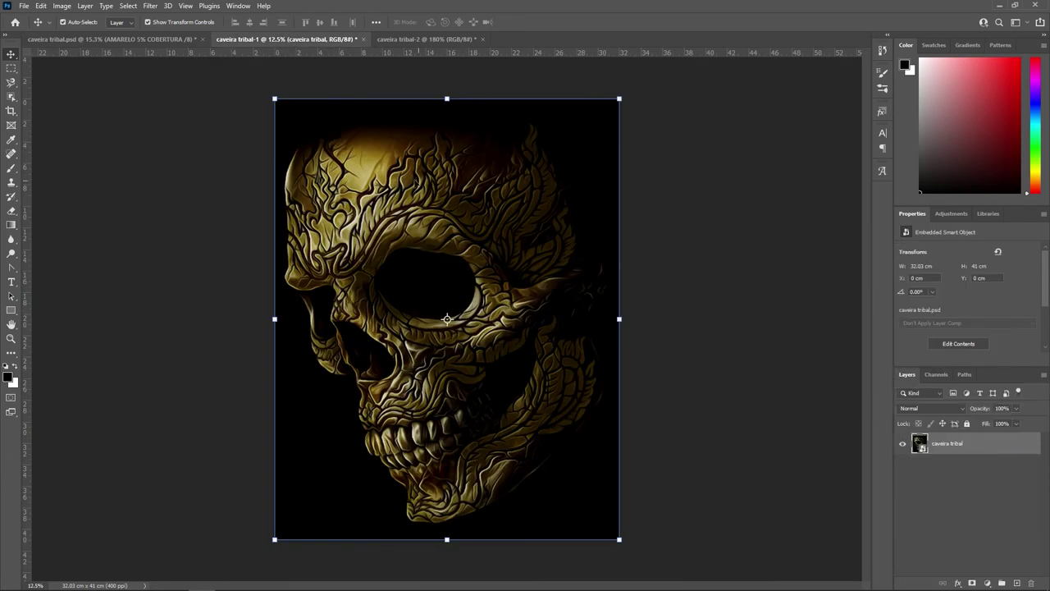
{"action": "right_click", "coordinate": [923, 447]}
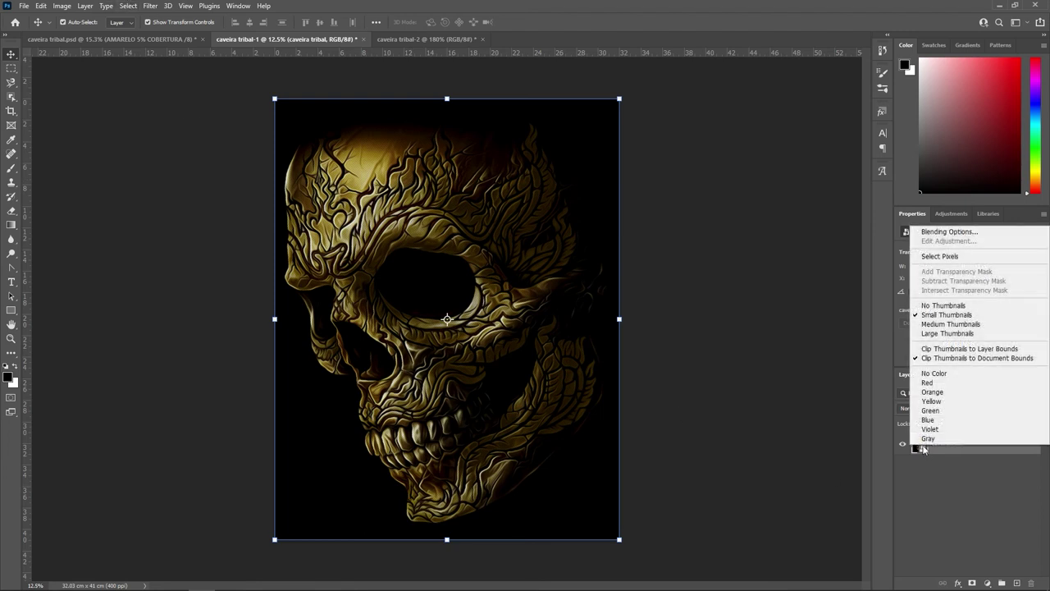
{"action": "left_click", "coordinate": [959, 456]}
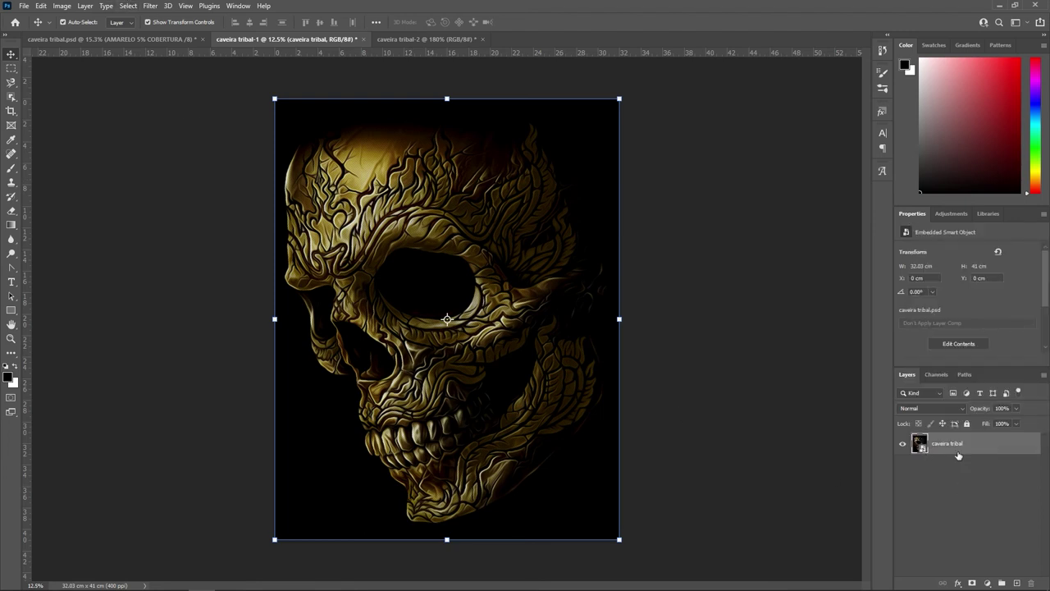
{"action": "right_click", "coordinate": [960, 451]}
{"action": "left_click", "coordinate": [842, 471]}
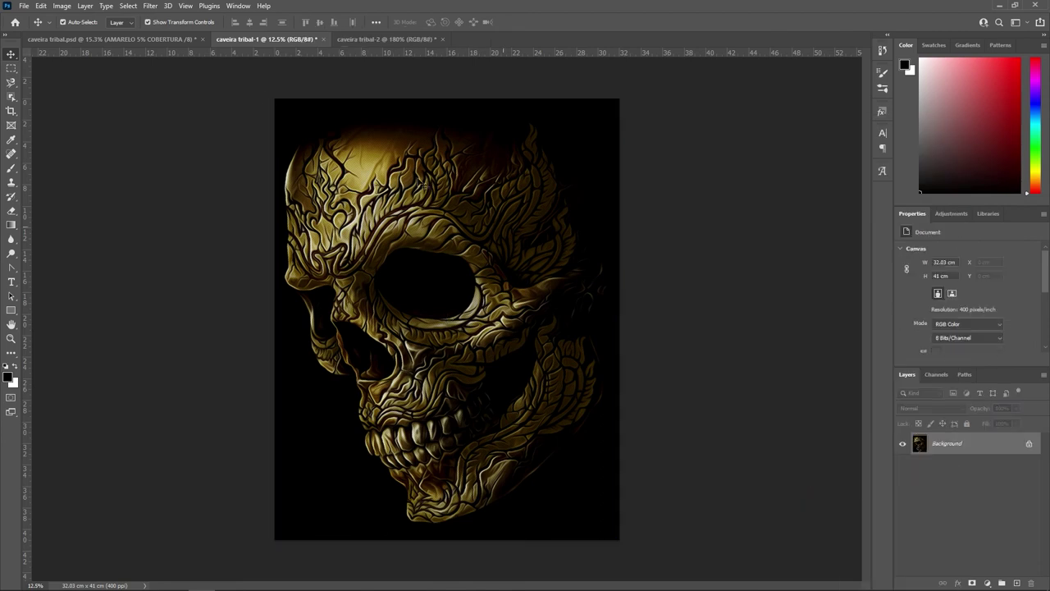
Step: Fill the Background with solid black and add an empty Layer 1 above it
{"action": "left_click", "coordinate": [41, 6]}
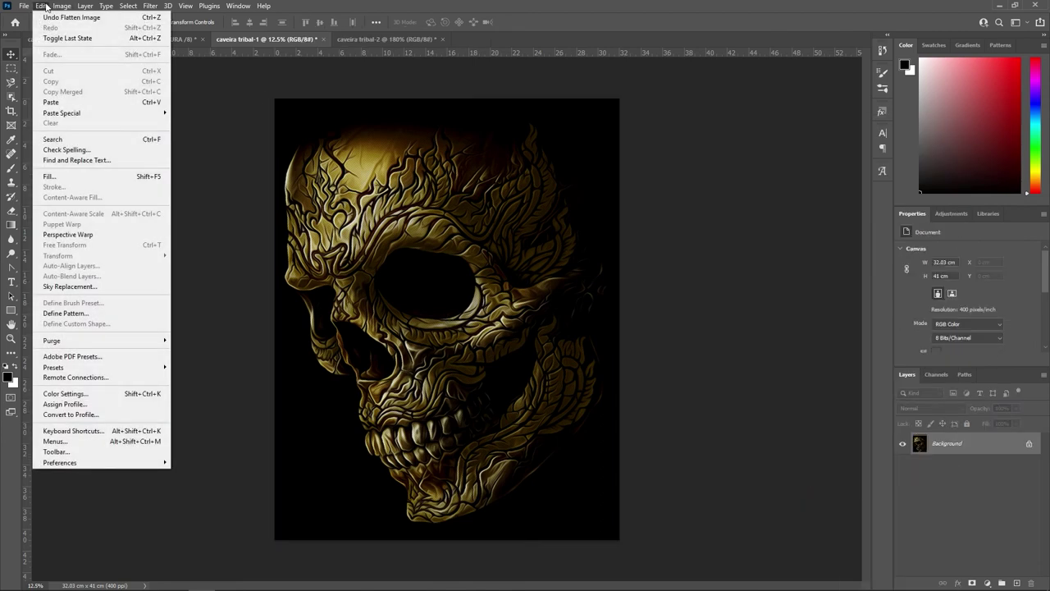
{"action": "left_click", "coordinate": [115, 176]}
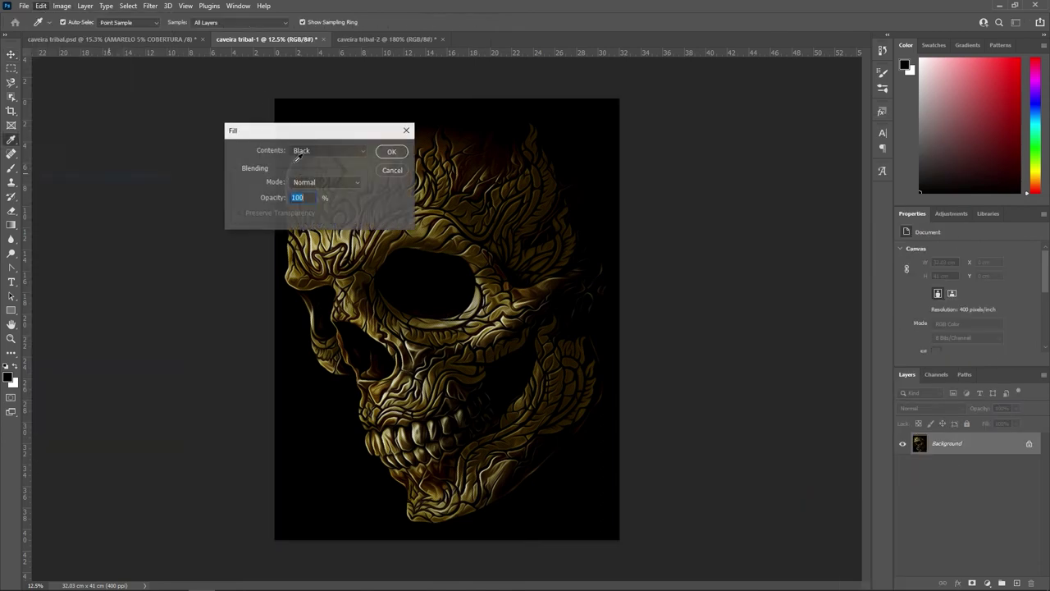
{"action": "left_click", "coordinate": [397, 151]}
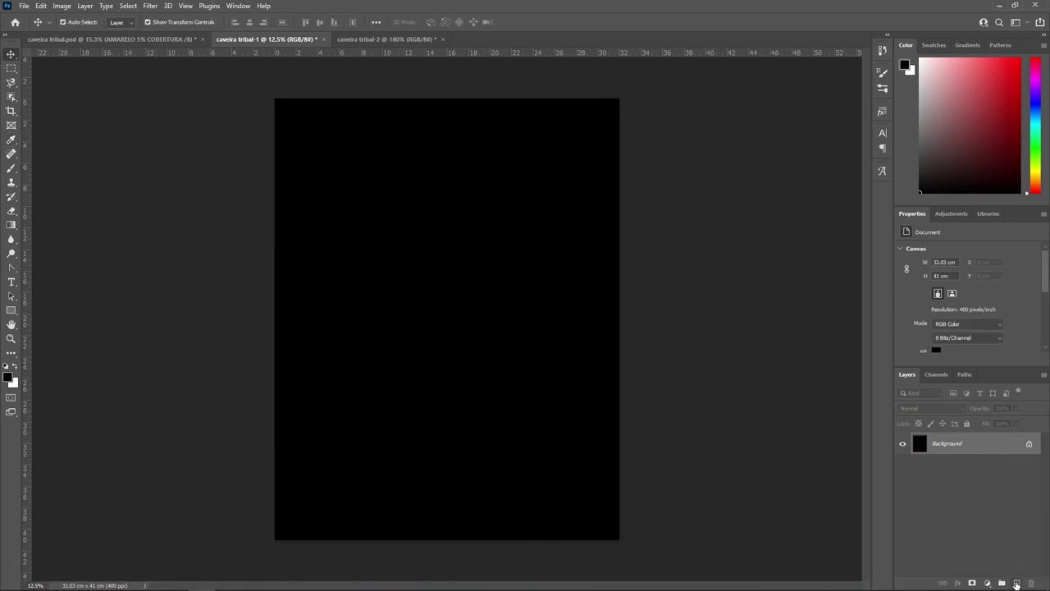
{"action": "left_click", "coordinate": [1017, 583]}
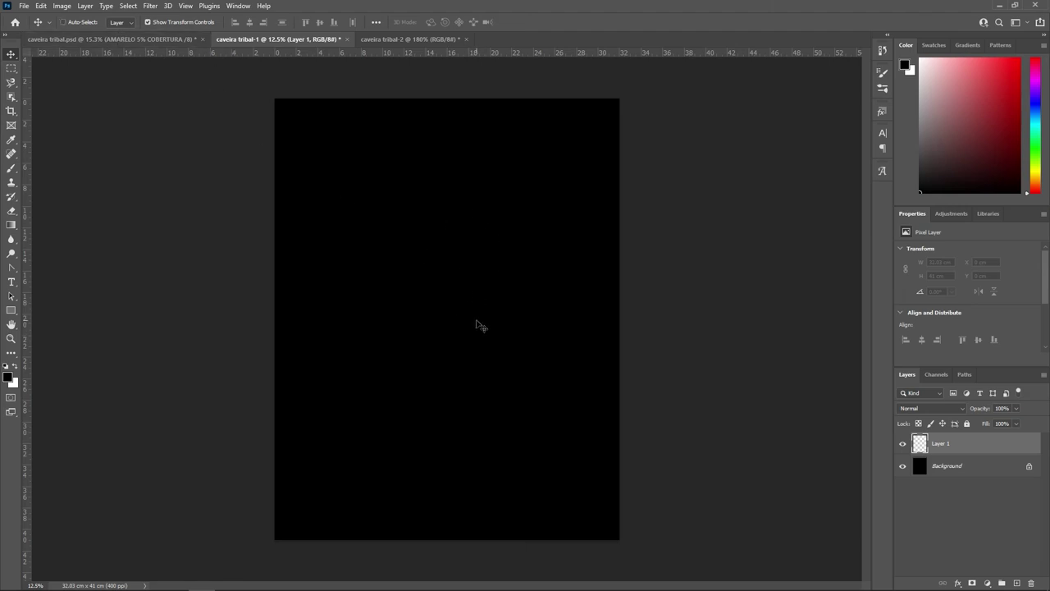
Step: Place the copied halftone dots on Layer 1 and zoom in to inspect them
{"action": "key", "text": "ctrl+t"}
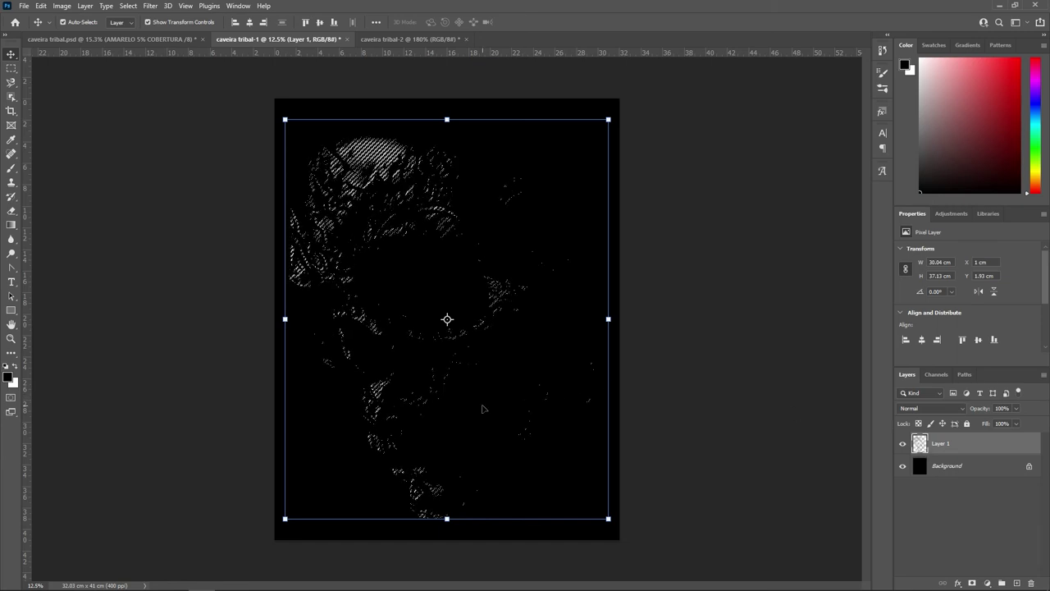
{"action": "scroll", "coordinate": [449, 393], "scroll_direction": "up", "scroll_amount": 3}
{"action": "scroll", "coordinate": [447, 274], "scroll_direction": "up", "scroll_amount": 1}
{"action": "scroll", "coordinate": [445, 235], "scroll_direction": "up", "scroll_amount": 2}
{"action": "scroll", "coordinate": [452, 175], "scroll_direction": "up", "scroll_amount": 2}
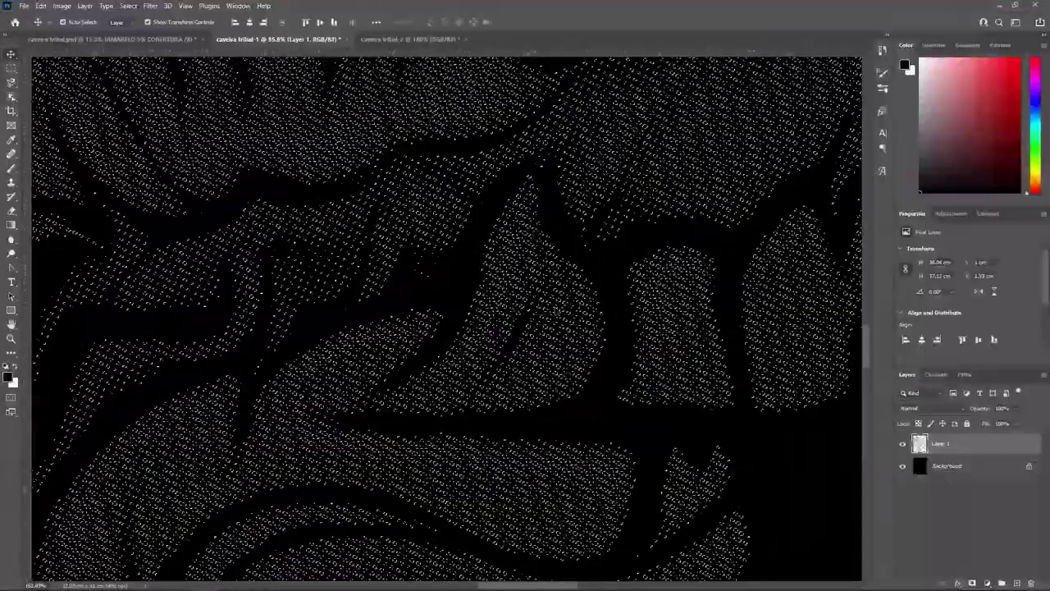
{"action": "scroll", "coordinate": [556, 316], "scroll_direction": "up", "scroll_amount": 3}
{"action": "scroll", "coordinate": [556, 320], "scroll_direction": "up", "scroll_amount": 2}
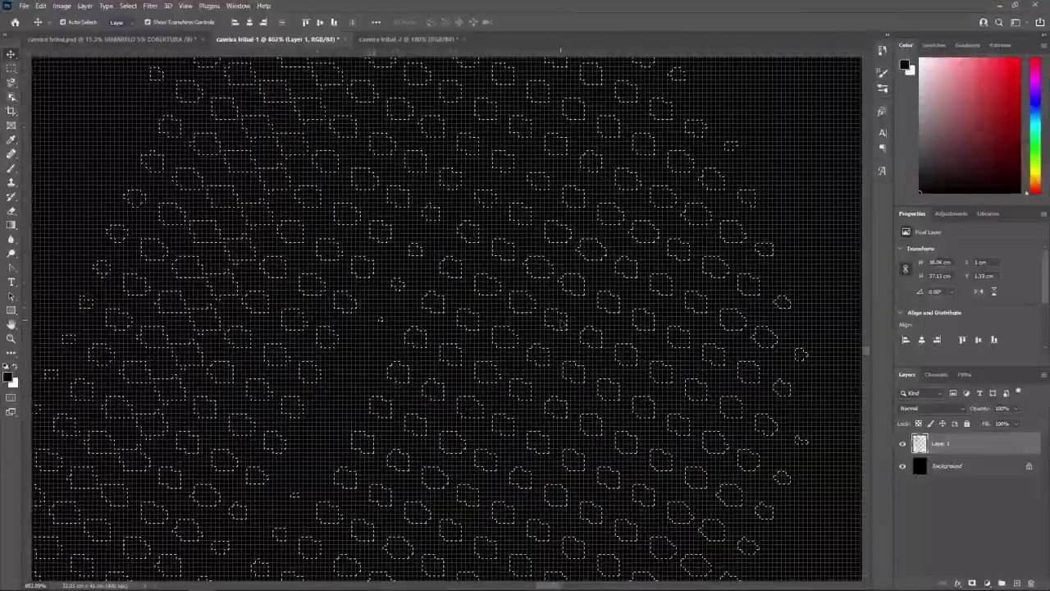
{"action": "scroll", "coordinate": [451, 268], "scroll_direction": "down", "scroll_amount": 4}
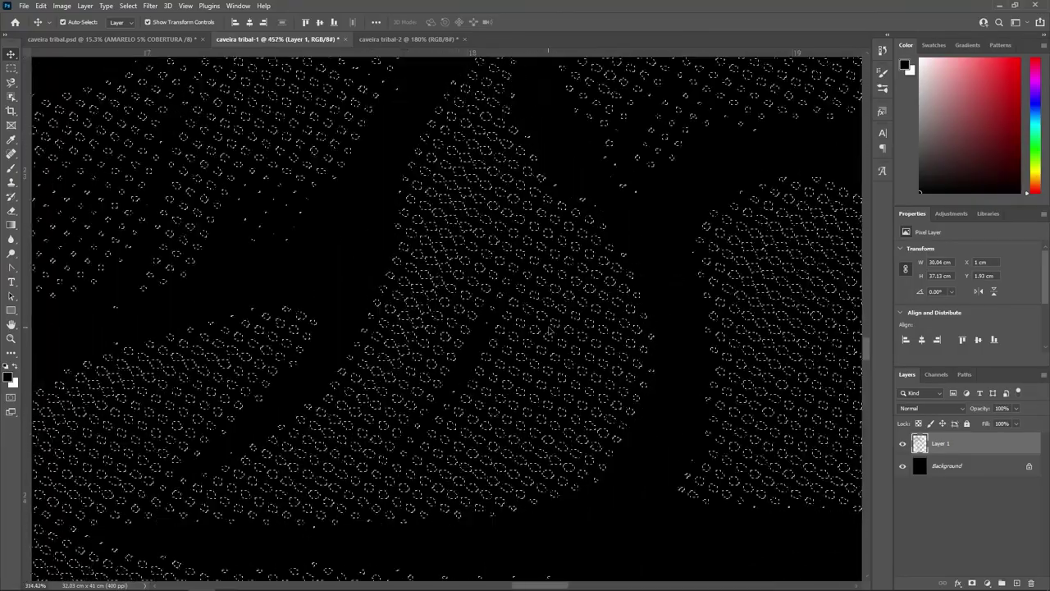
Step: Review the Edit > Fill Contents choices without changing them
{"action": "left_click", "coordinate": [41, 6]}
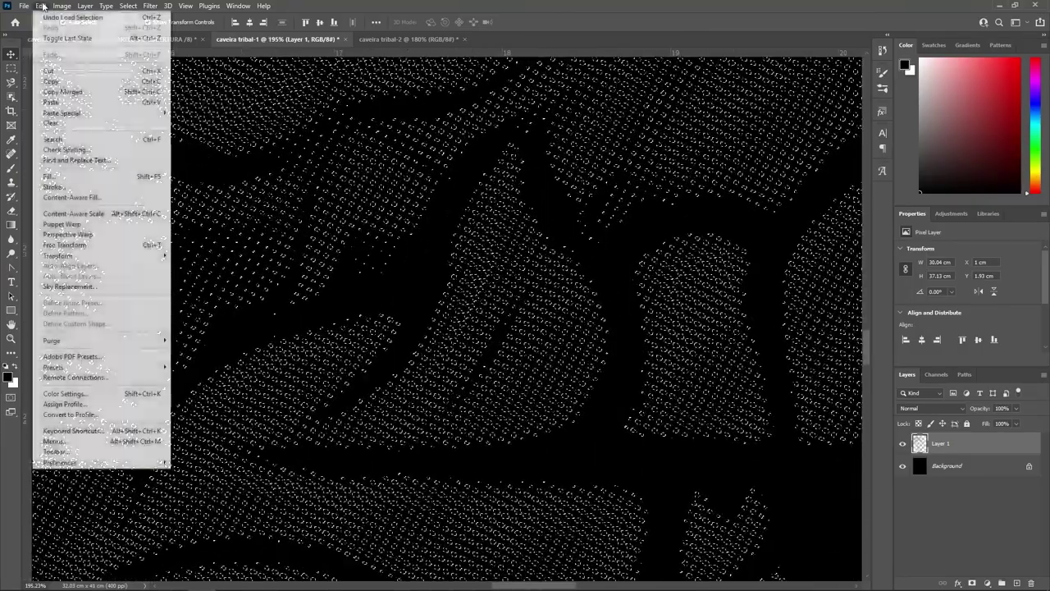
{"action": "left_click", "coordinate": [69, 179]}
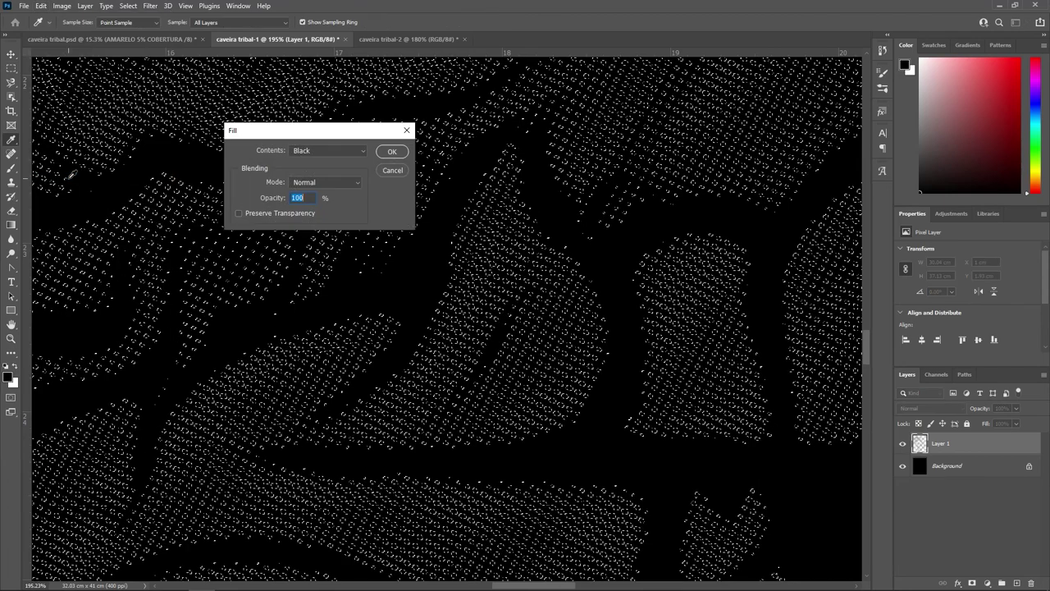
{"action": "left_click", "coordinate": [310, 151]}
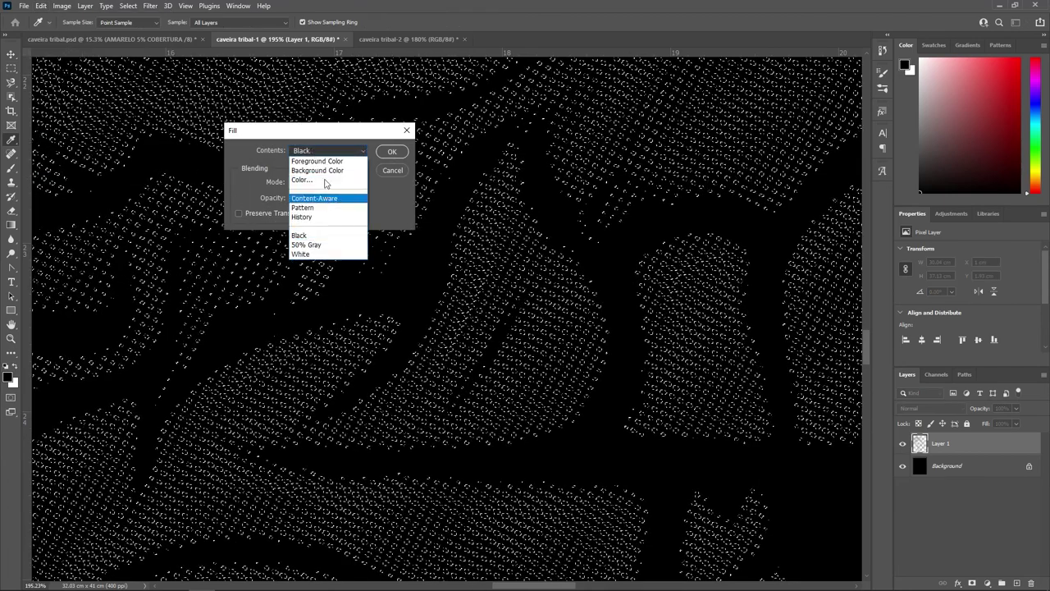
{"action": "left_click", "coordinate": [397, 172]}
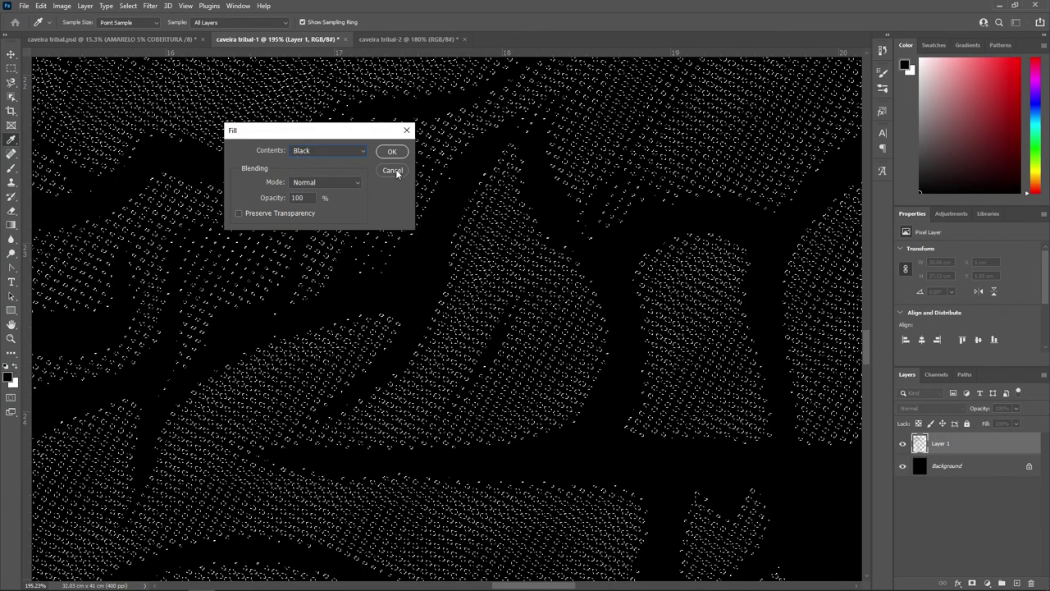
Step: Cancel the fill and zoom around the caveira tribal-2 halftone copy
{"action": "key", "text": "v"}
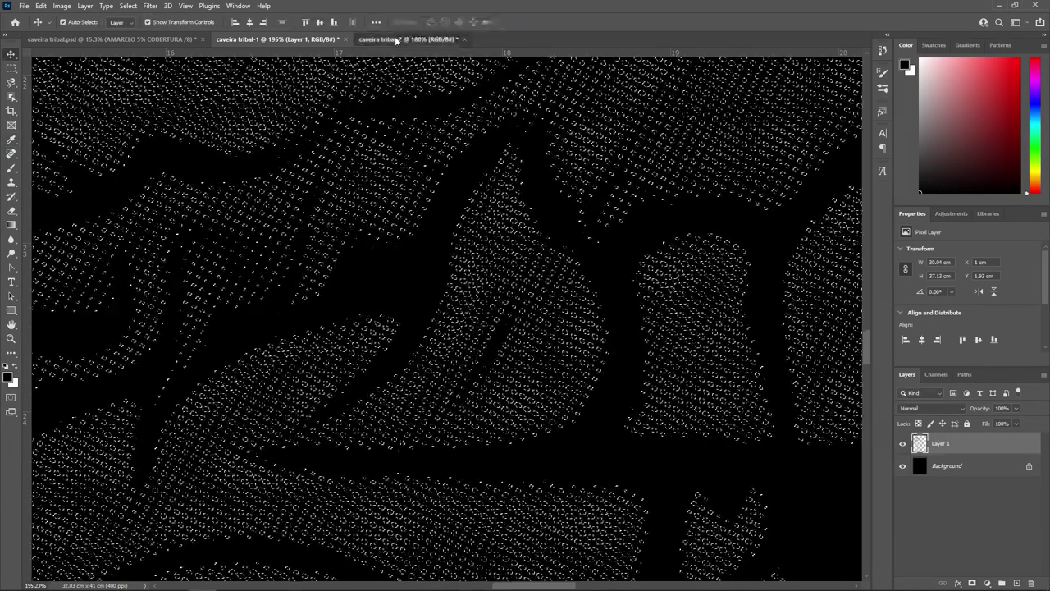
{"action": "left_click", "coordinate": [394, 36]}
{"action": "scroll", "coordinate": [577, 348], "scroll_direction": "up", "scroll_amount": 2}
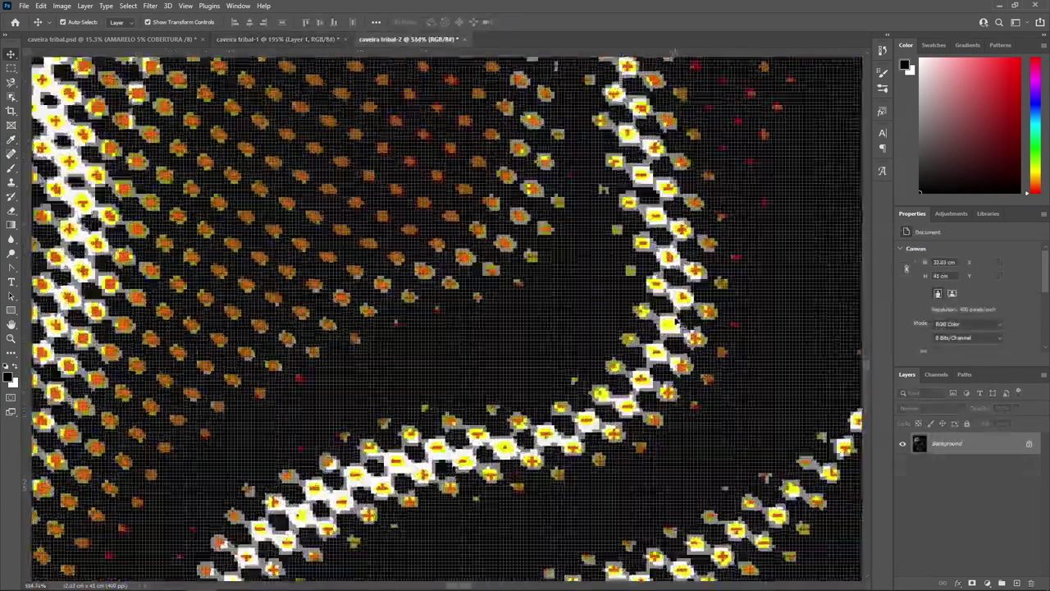
{"action": "scroll", "coordinate": [577, 349], "scroll_direction": "up", "scroll_amount": 1}
{"action": "scroll", "coordinate": [577, 348], "scroll_direction": "down", "scroll_amount": 3}
{"action": "scroll", "coordinate": [577, 349], "scroll_direction": "down", "scroll_amount": 2}
{"action": "scroll", "coordinate": [659, 395], "scroll_direction": "up", "scroll_amount": 3}
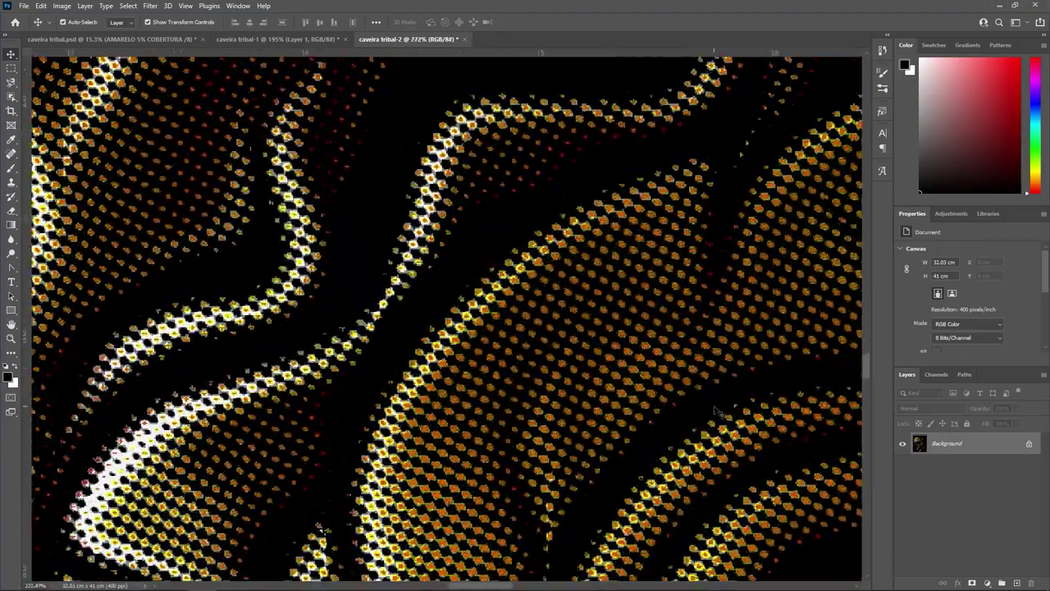
{"action": "scroll", "coordinate": [659, 396], "scroll_direction": "up", "scroll_amount": 3}
{"action": "scroll", "coordinate": [659, 395], "scroll_direction": "up", "scroll_amount": 2}
{"action": "scroll", "coordinate": [659, 396], "scroll_direction": "up", "scroll_amount": 2}
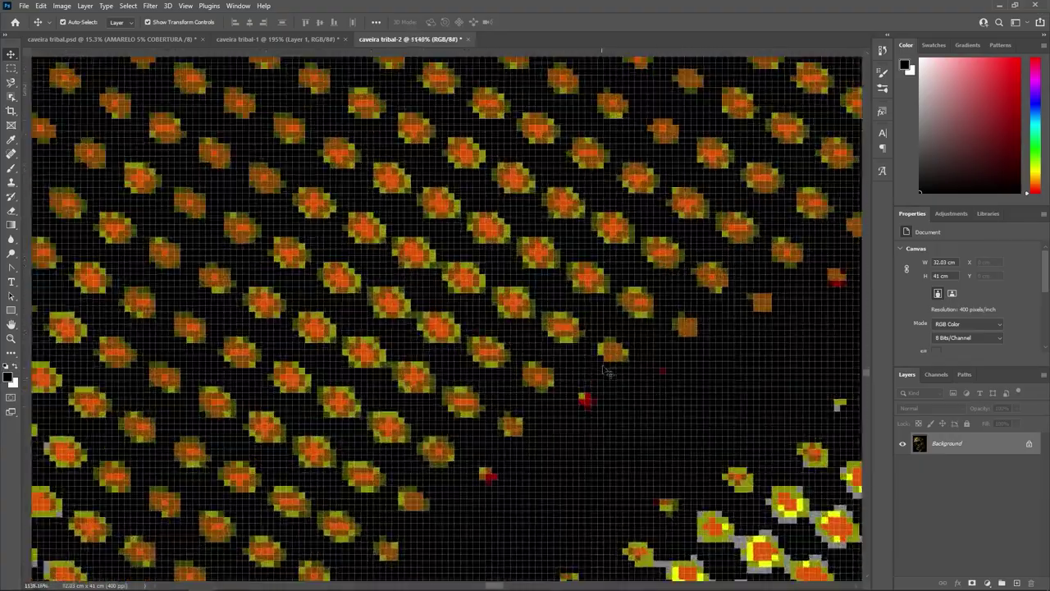
{"action": "scroll", "coordinate": [605, 371], "scroll_direction": "up", "scroll_amount": 3}
{"action": "scroll", "coordinate": [603, 378], "scroll_direction": "down", "scroll_amount": 3}
{"action": "scroll", "coordinate": [611, 406], "scroll_direction": "down", "scroll_amount": 3}
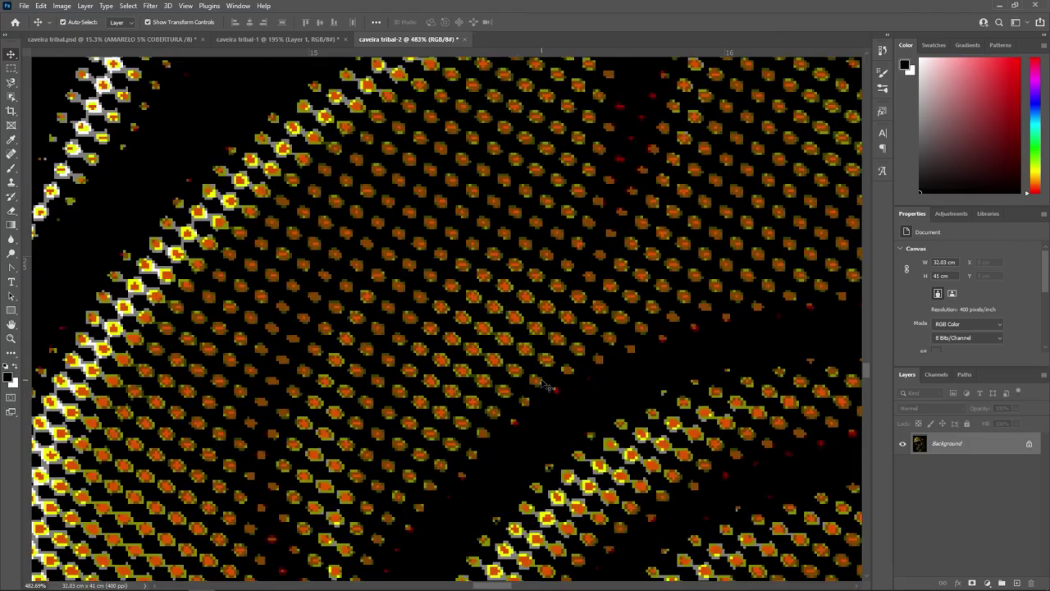
{"action": "scroll", "coordinate": [620, 435], "scroll_direction": "down", "scroll_amount": 2}
{"action": "scroll", "coordinate": [627, 467], "scroll_direction": "down", "scroll_amount": 2}
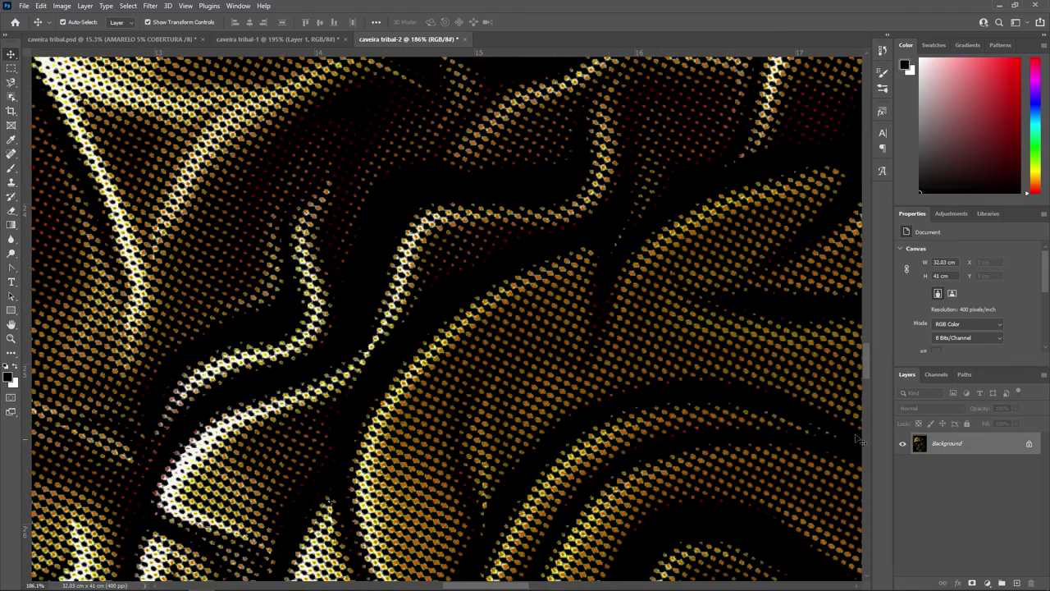
{"action": "scroll", "coordinate": [447, 320], "scroll_direction": "down", "scroll_amount": 2}
{"action": "scroll", "coordinate": [448, 320], "scroll_direction": "up", "scroll_amount": 3}
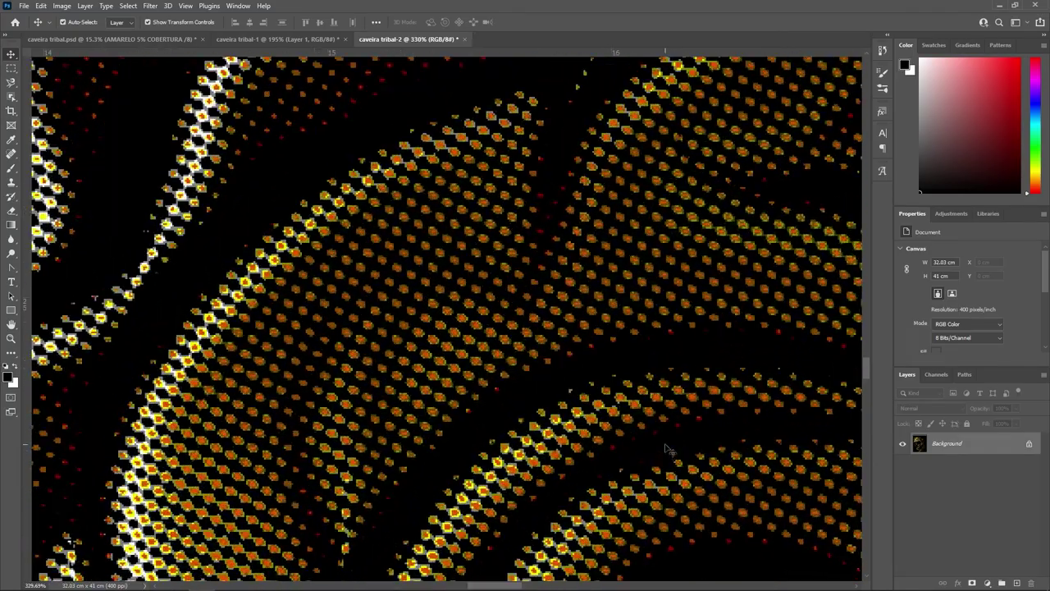
{"action": "scroll", "coordinate": [448, 320], "scroll_direction": "up", "scroll_amount": 2}
{"action": "scroll", "coordinate": [538, 255], "scroll_direction": "down", "scroll_amount": 3}
Step: In caveira tribal.psd, hide VERMELHO, BRANCO and CINZA, leaving only AMARELO and Preto visible
{"action": "left_click", "coordinate": [161, 38]}
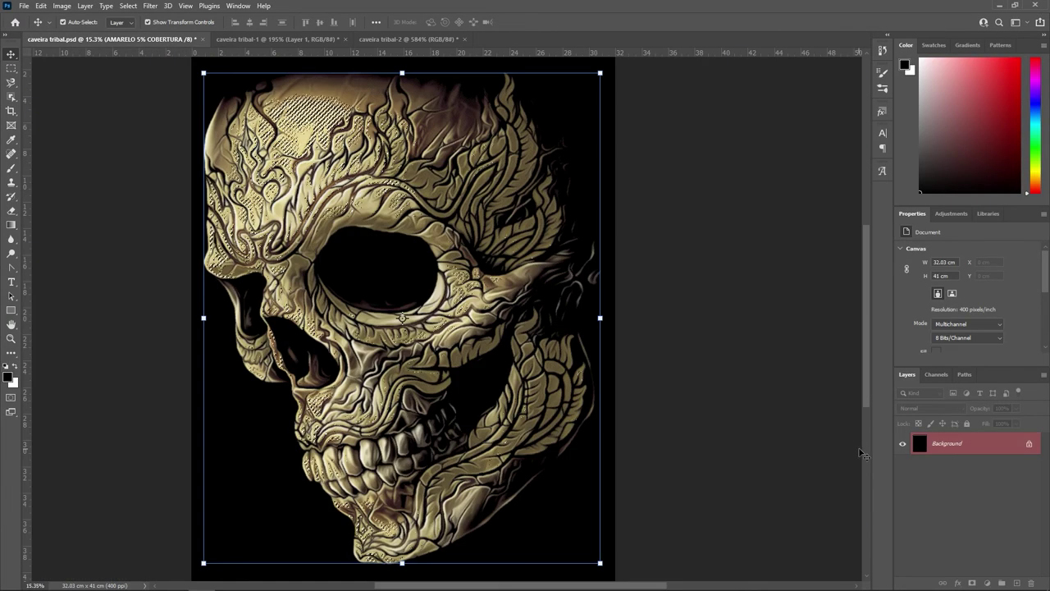
{"action": "left_click", "coordinate": [936, 375]}
{"action": "left_click", "coordinate": [901, 455]}
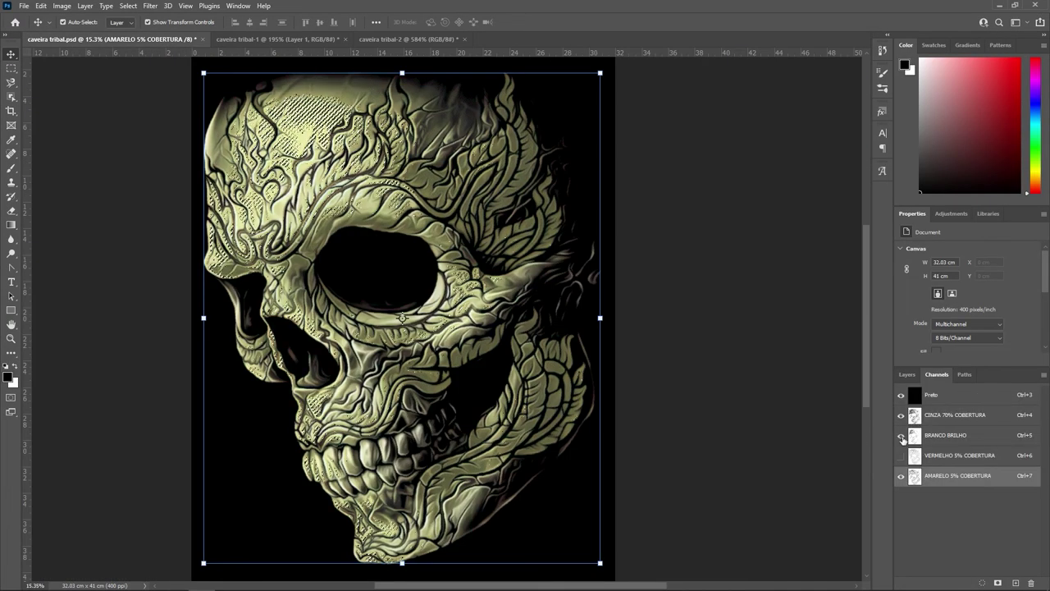
{"action": "left_click", "coordinate": [901, 435]}
{"action": "left_click", "coordinate": [901, 415]}
{"action": "scroll", "coordinate": [694, 441], "scroll_direction": "up", "scroll_amount": 3}
{"action": "scroll", "coordinate": [640, 452], "scroll_direction": "up", "scroll_amount": 3}
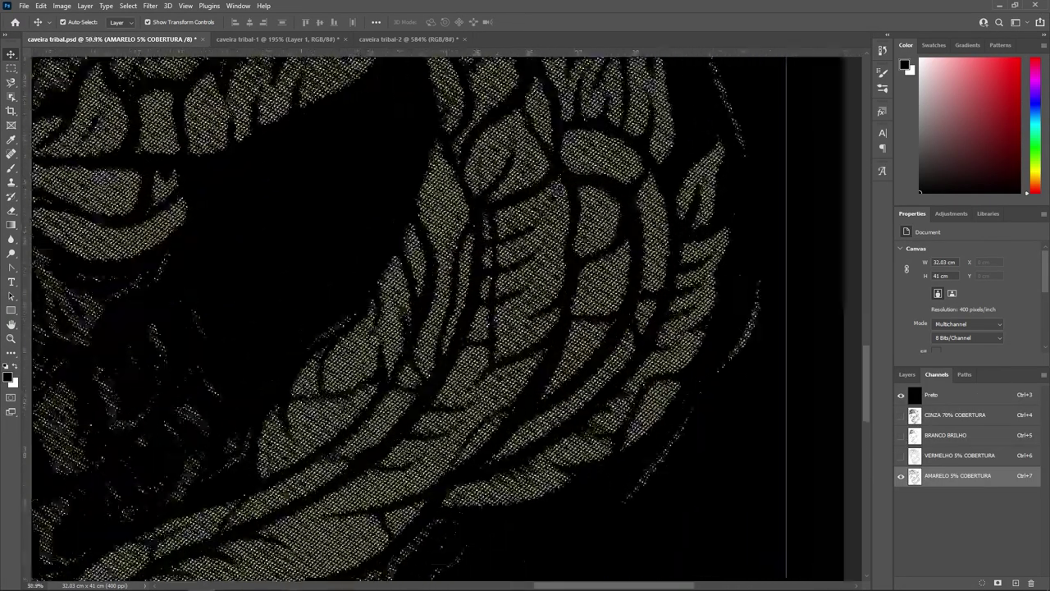
{"action": "scroll", "coordinate": [575, 459], "scroll_direction": "up", "scroll_amount": 3}
{"action": "scroll", "coordinate": [565, 462], "scroll_direction": "up", "scroll_amount": 3}
{"action": "scroll", "coordinate": [565, 462], "scroll_direction": "up", "scroll_amount": 2}
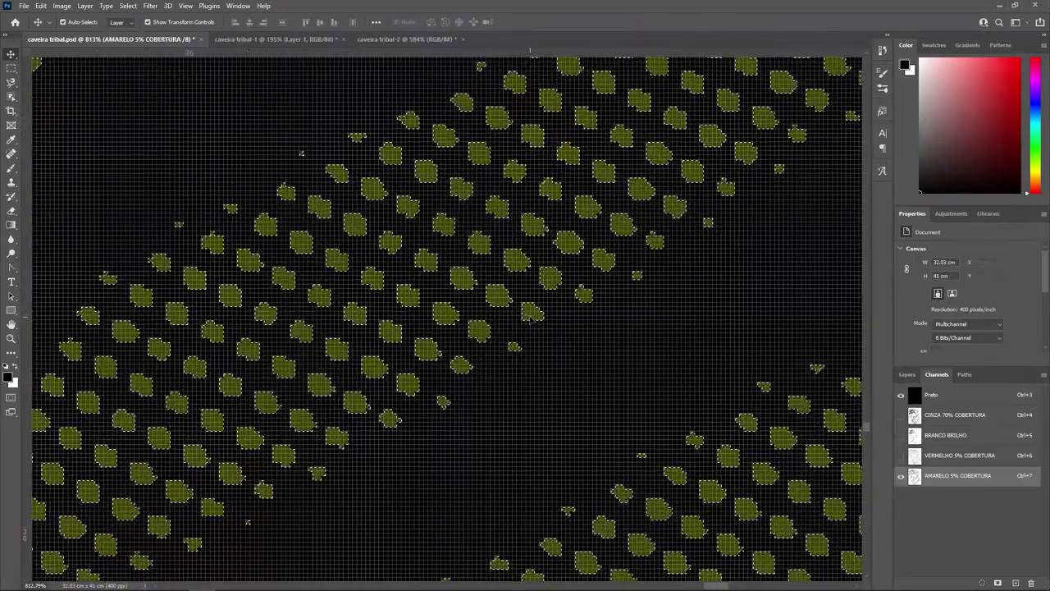
{"action": "left_click", "coordinate": [394, 39]}
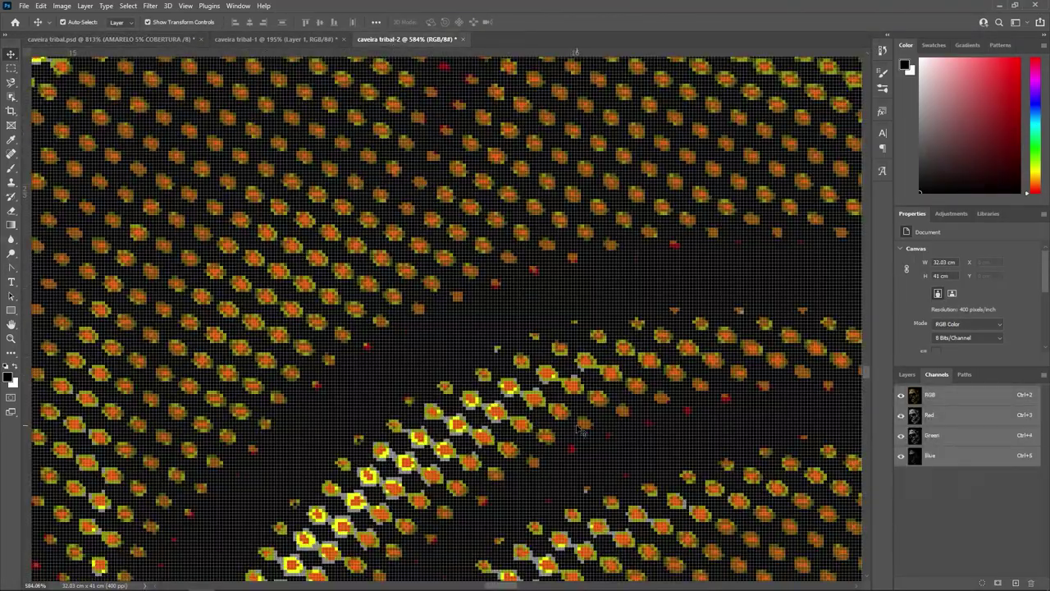
Step: Eyedropper an olive caveira tribal-2 halftone dot, confirming foreground hex 3d4000 (R 61, G 64, B 0)
{"action": "scroll", "coordinate": [574, 420], "scroll_direction": "down", "scroll_amount": 2}
{"action": "scroll", "coordinate": [645, 384], "scroll_direction": "up", "scroll_amount": 3}
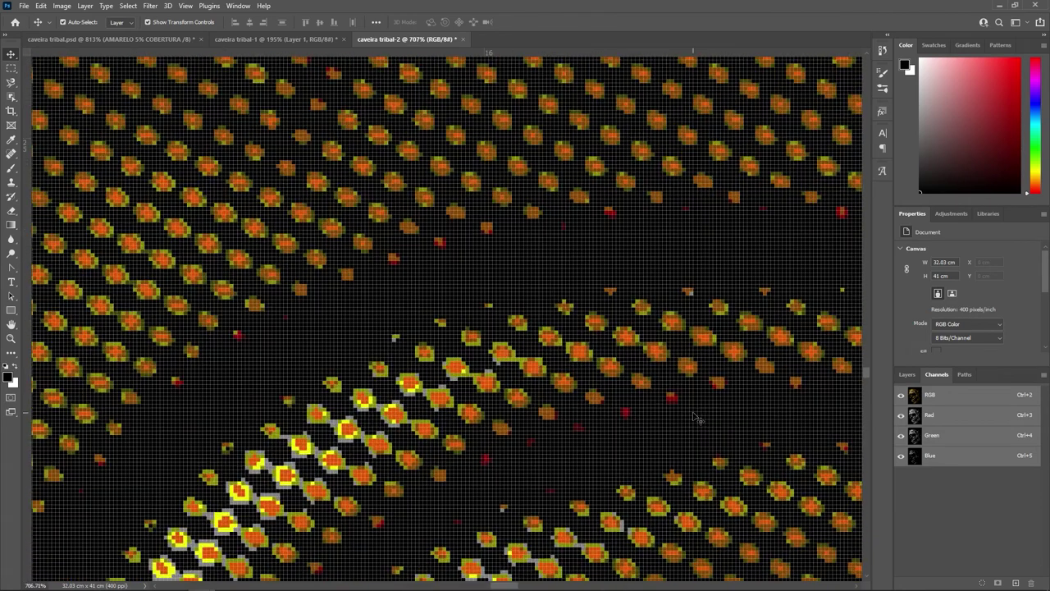
{"action": "scroll", "coordinate": [644, 384], "scroll_direction": "up", "scroll_amount": 3}
{"action": "scroll", "coordinate": [644, 384], "scroll_direction": "up", "scroll_amount": 3}
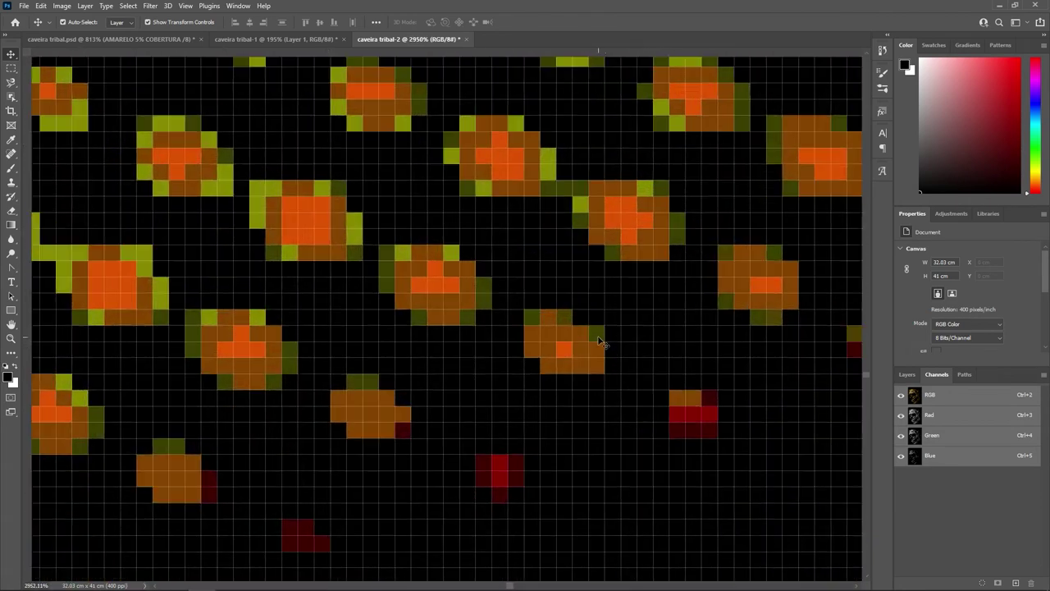
{"action": "left_click", "coordinate": [11, 140]}
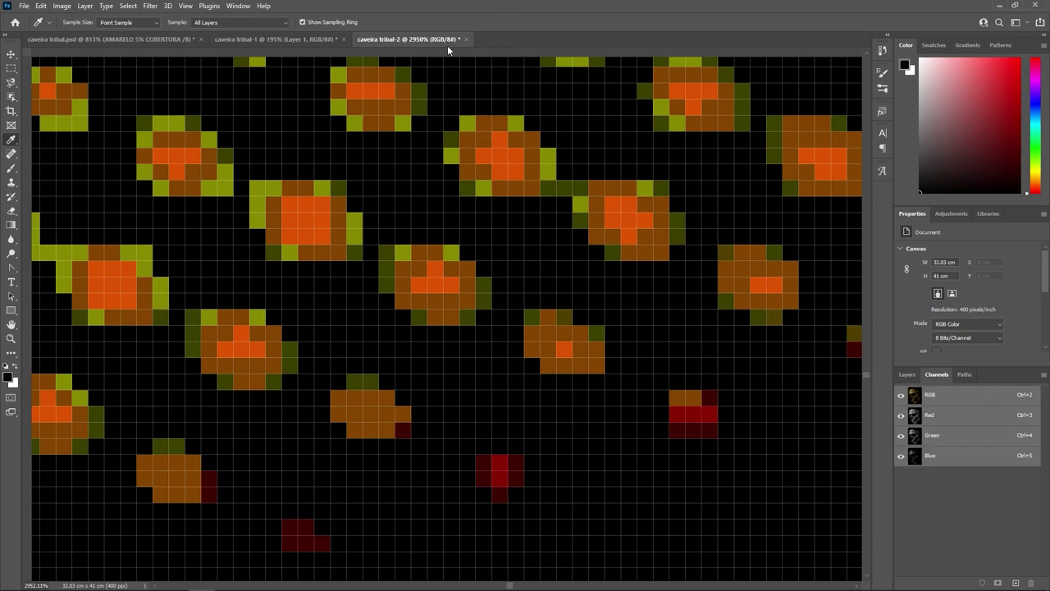
{"action": "left_click", "coordinate": [601, 329]}
{"action": "left_click", "coordinate": [7, 377]}
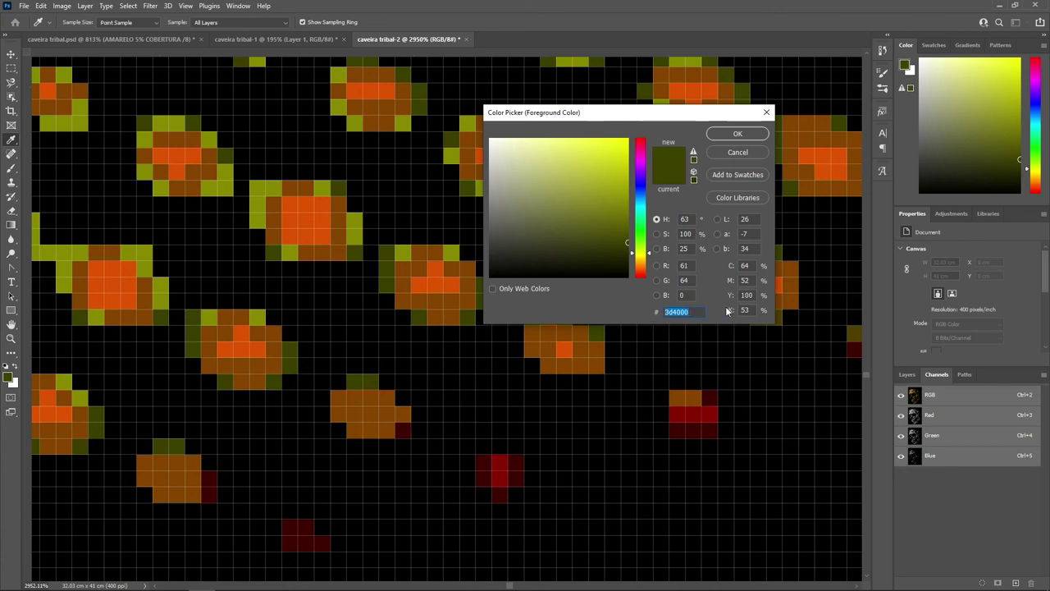
{"action": "left_click", "coordinate": [736, 134]}
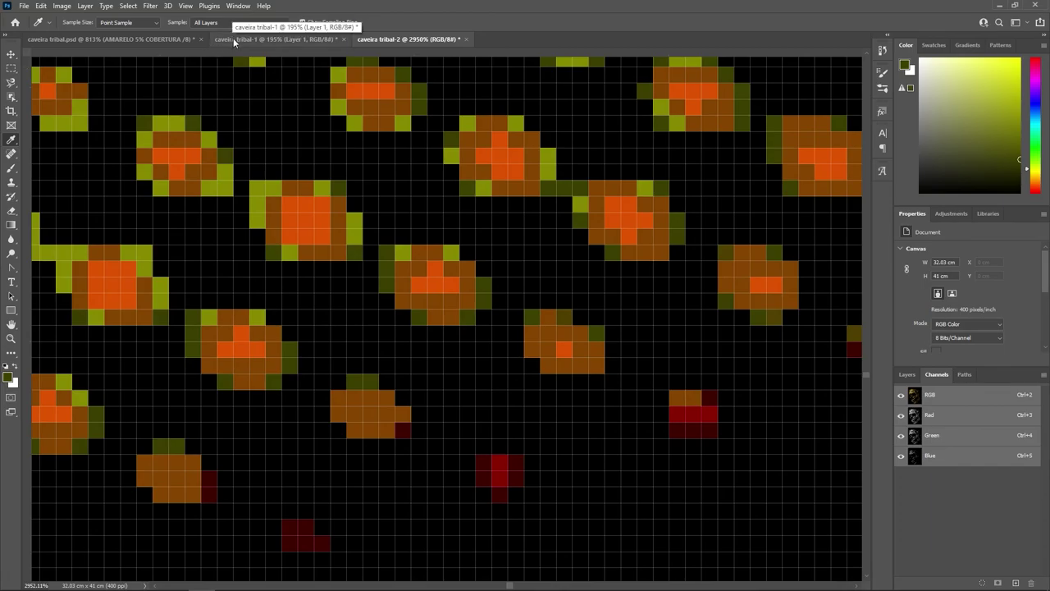
Step: Fill the selected dots in caveira tribal-1 with colour 3d4000, then deselect
{"action": "left_click", "coordinate": [233, 38]}
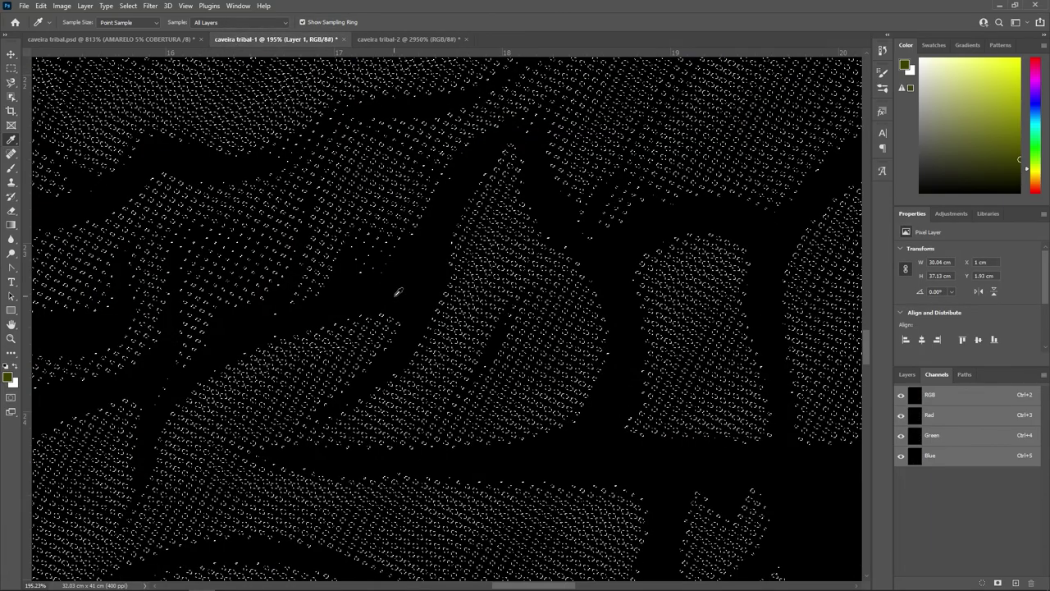
{"action": "left_click", "coordinate": [40, 5]}
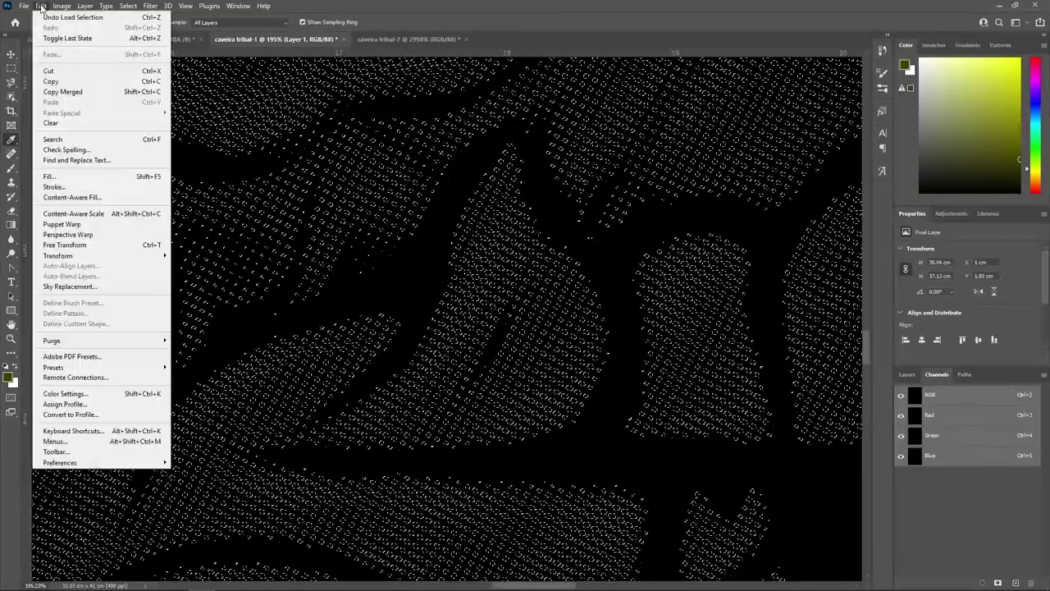
{"action": "left_click", "coordinate": [71, 178]}
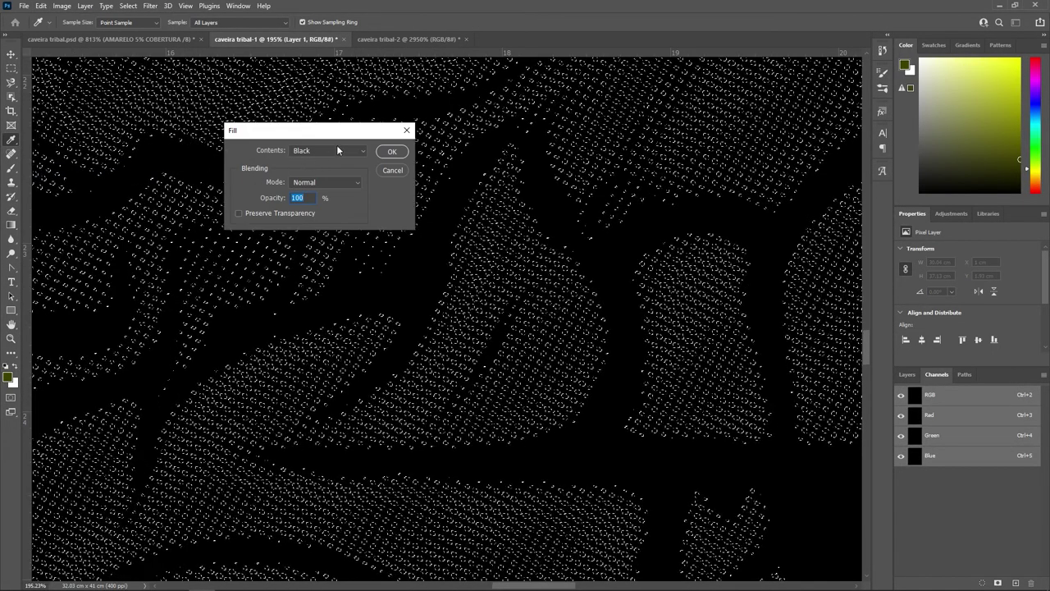
{"action": "left_click", "coordinate": [337, 150]}
{"action": "left_click", "coordinate": [317, 172]}
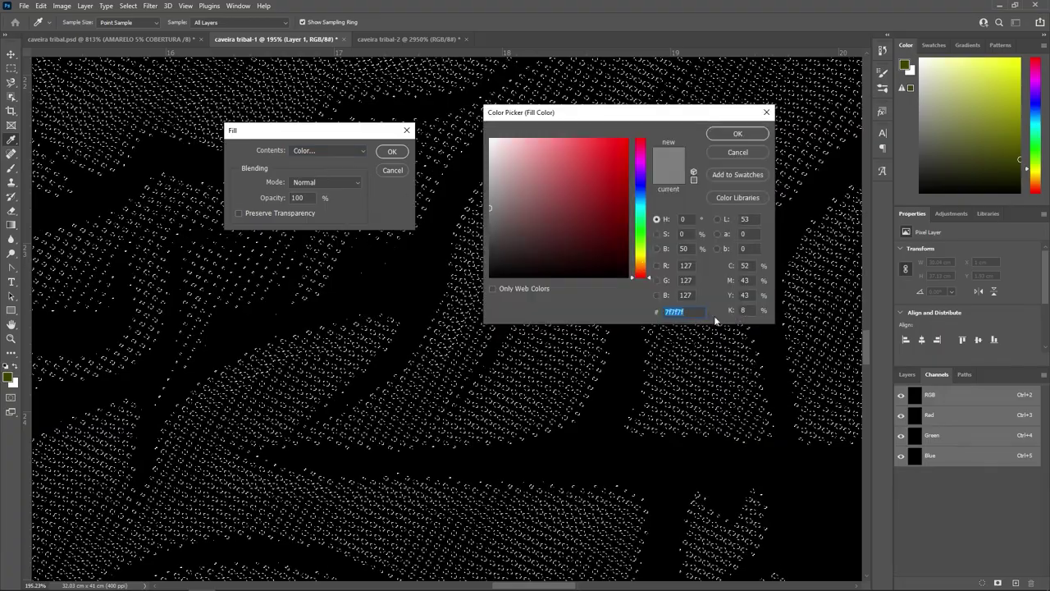
{"action": "left_click", "coordinate": [688, 311]}
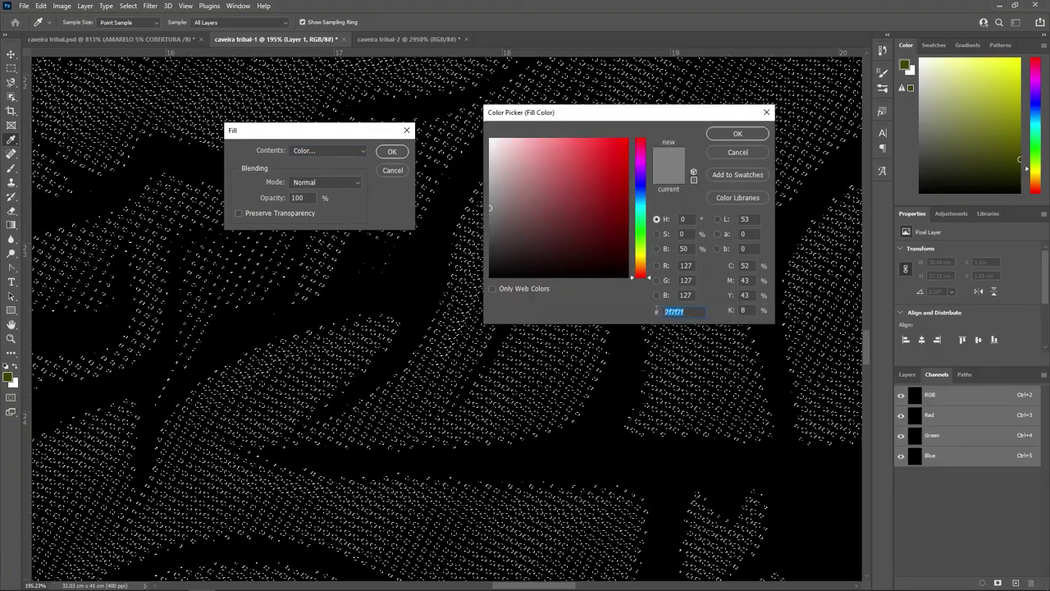
{"action": "type", "text": "3d4000"}
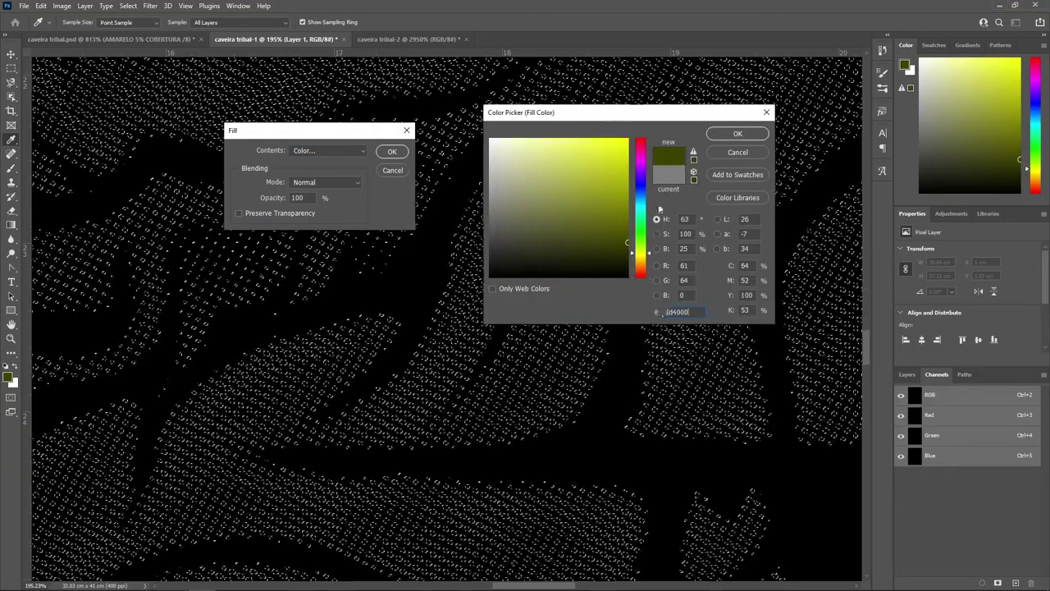
{"action": "left_click", "coordinate": [716, 136]}
{"action": "left_click", "coordinate": [393, 152]}
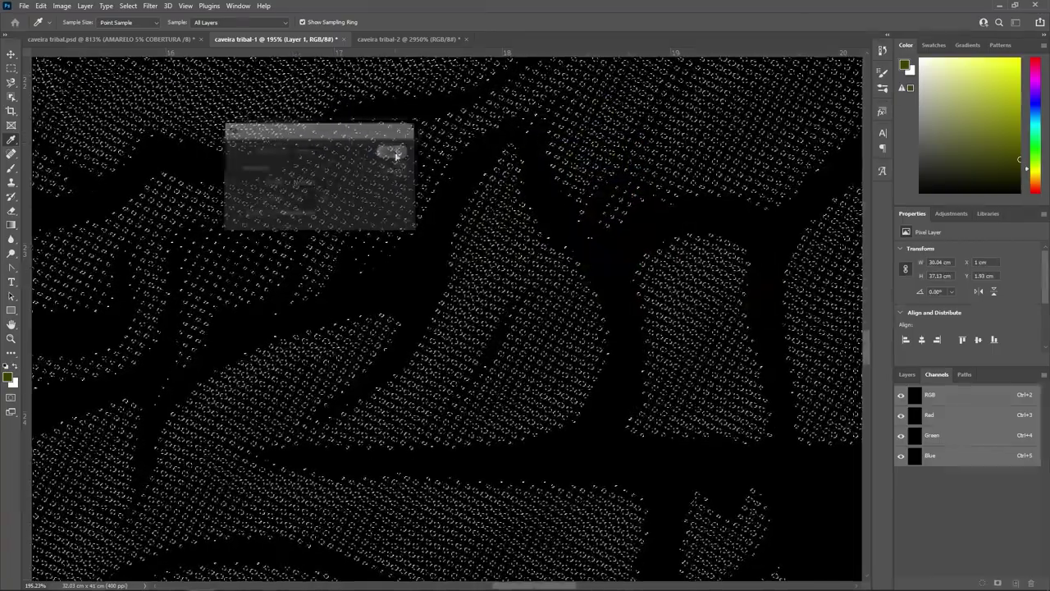
{"action": "scroll", "coordinate": [549, 285], "scroll_direction": "up", "scroll_amount": 5}
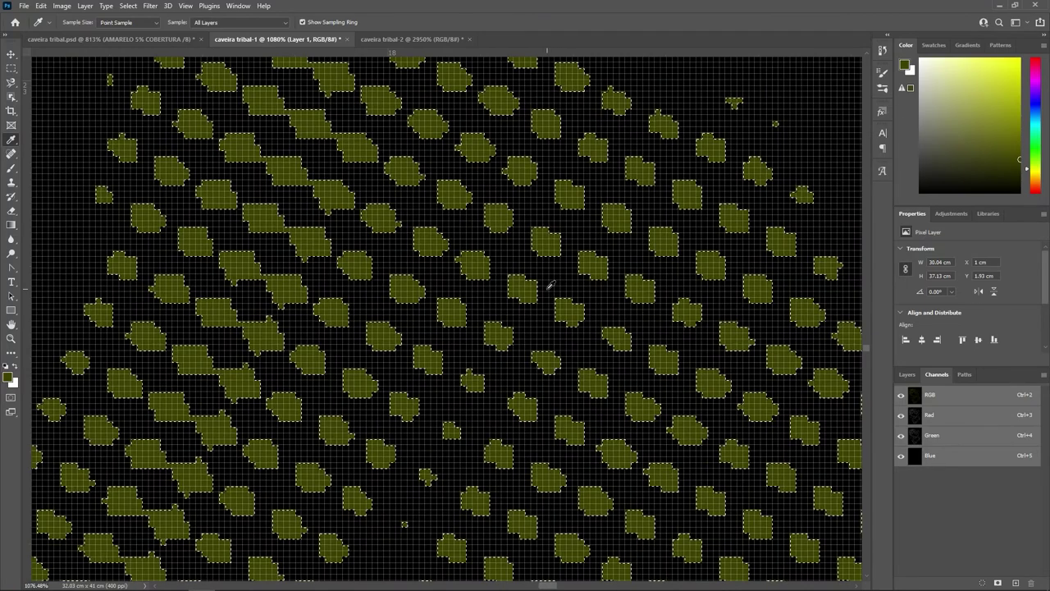
{"action": "key", "text": "ctrl+d"}
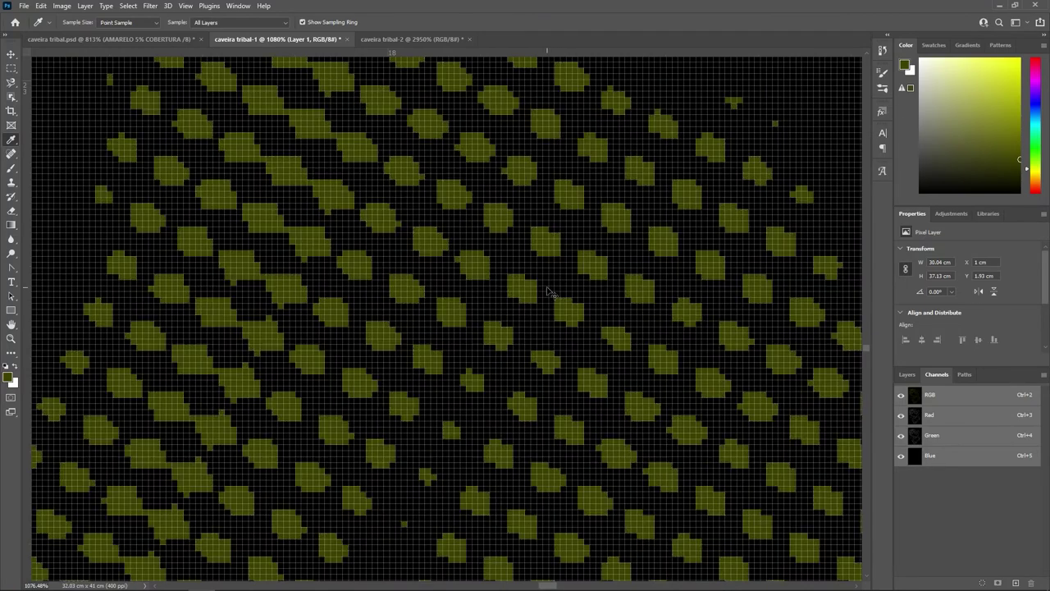
Step: Rename the olive-filled Layer 1 to Zielony in the Layers panel
{"action": "scroll", "coordinate": [550, 283], "scroll_direction": "down", "scroll_amount": 4}
{"action": "scroll", "coordinate": [548, 284], "scroll_direction": "down", "scroll_amount": 4}
{"action": "scroll", "coordinate": [545, 285], "scroll_direction": "down", "scroll_amount": 4}
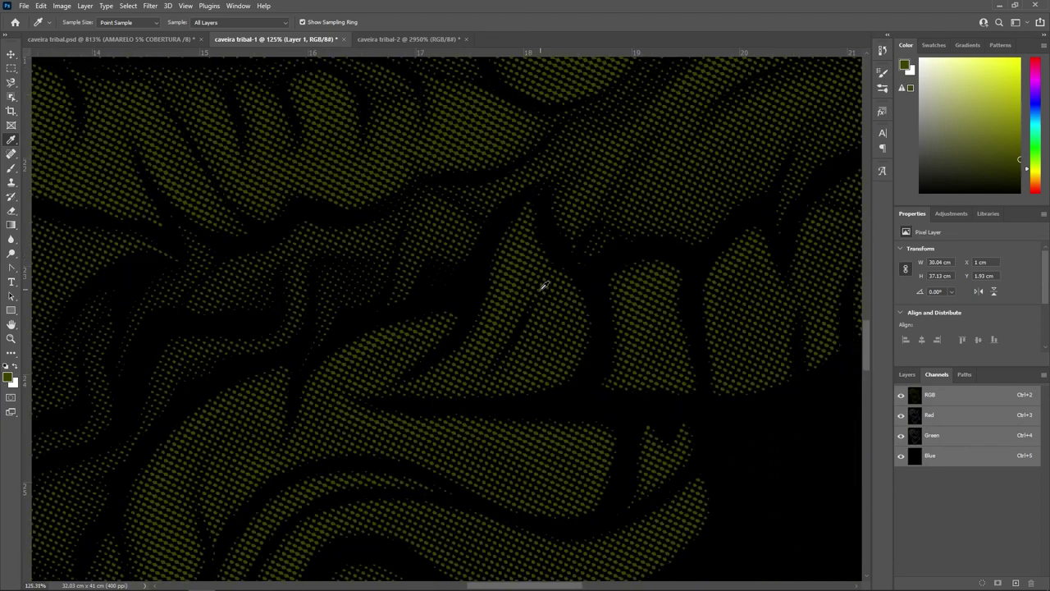
{"action": "scroll", "coordinate": [544, 287], "scroll_direction": "down", "scroll_amount": 4}
{"action": "scroll", "coordinate": [544, 287], "scroll_direction": "down", "scroll_amount": 4}
{"action": "scroll", "coordinate": [545, 287], "scroll_direction": "down", "scroll_amount": 3}
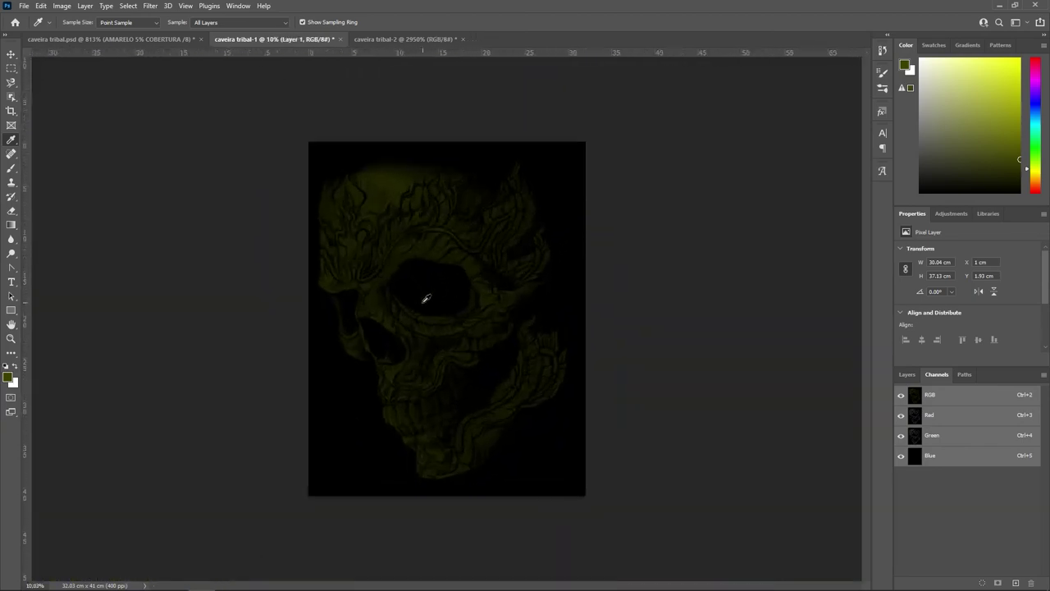
{"action": "scroll", "coordinate": [422, 298], "scroll_direction": "up", "scroll_amount": 2}
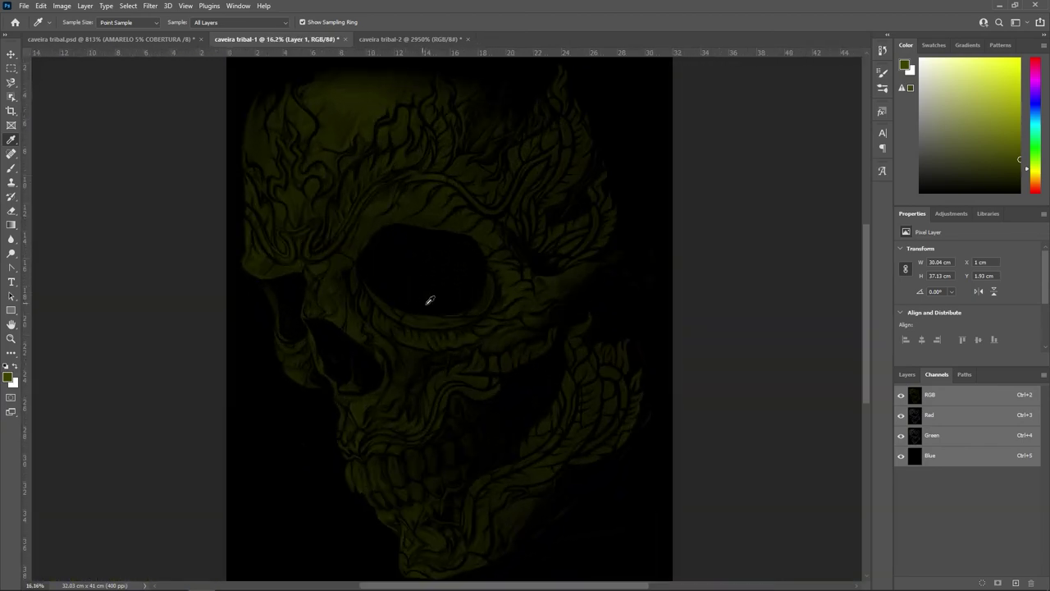
{"action": "left_click", "coordinate": [906, 375]}
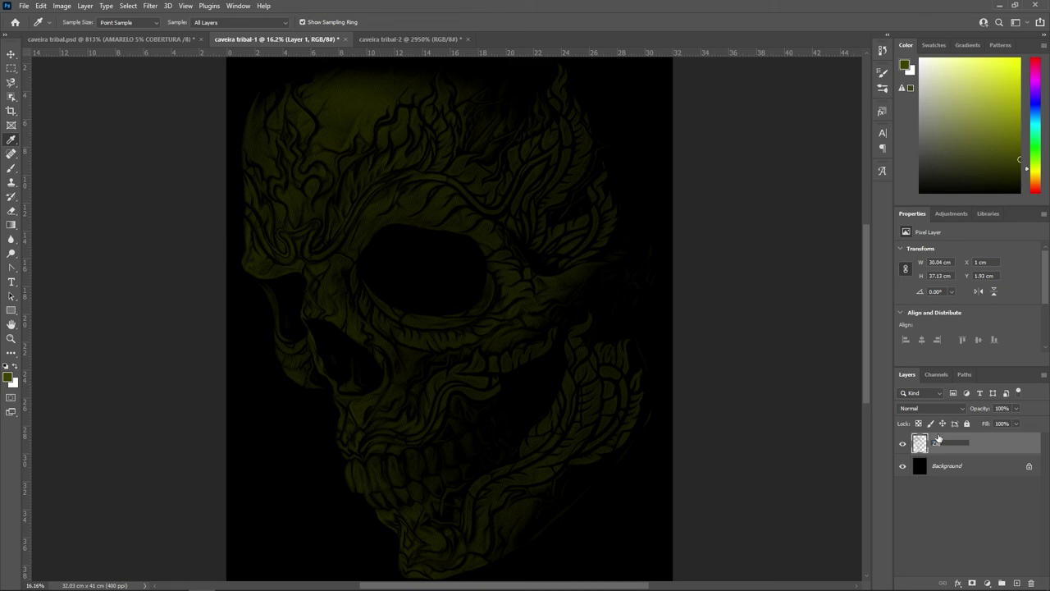
{"action": "key", "text": "Return"}
Step: In caveira tribal.psd, deselect, hide the AMARELO channel and show VERMELHO
{"action": "left_click", "coordinate": [177, 37]}
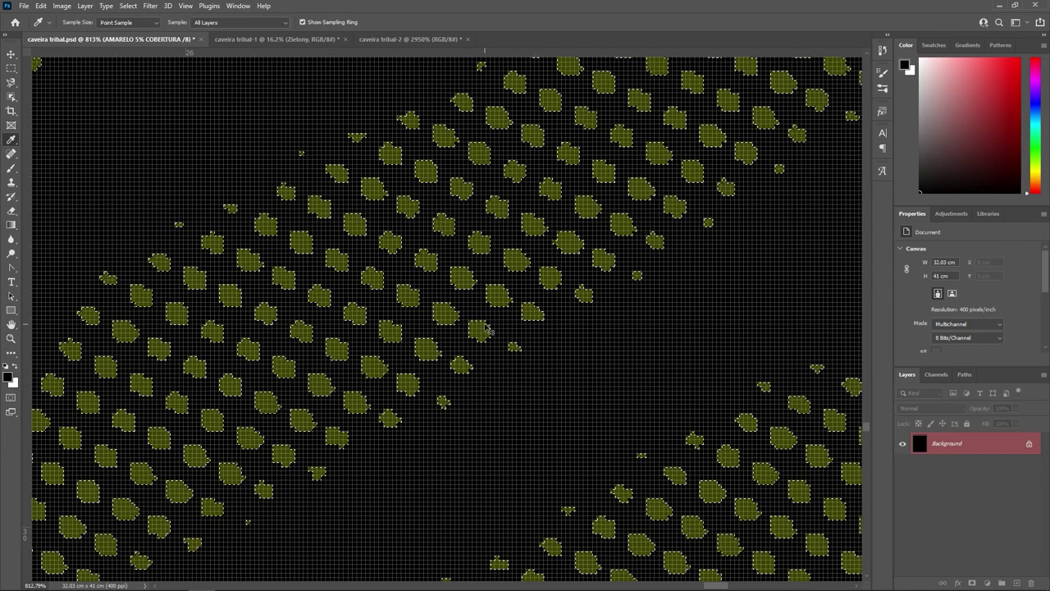
{"action": "key", "text": "ctrl+d"}
{"action": "scroll", "coordinate": [488, 320], "scroll_direction": "down", "scroll_amount": 5}
{"action": "scroll", "coordinate": [470, 294], "scroll_direction": "down", "scroll_amount": 5}
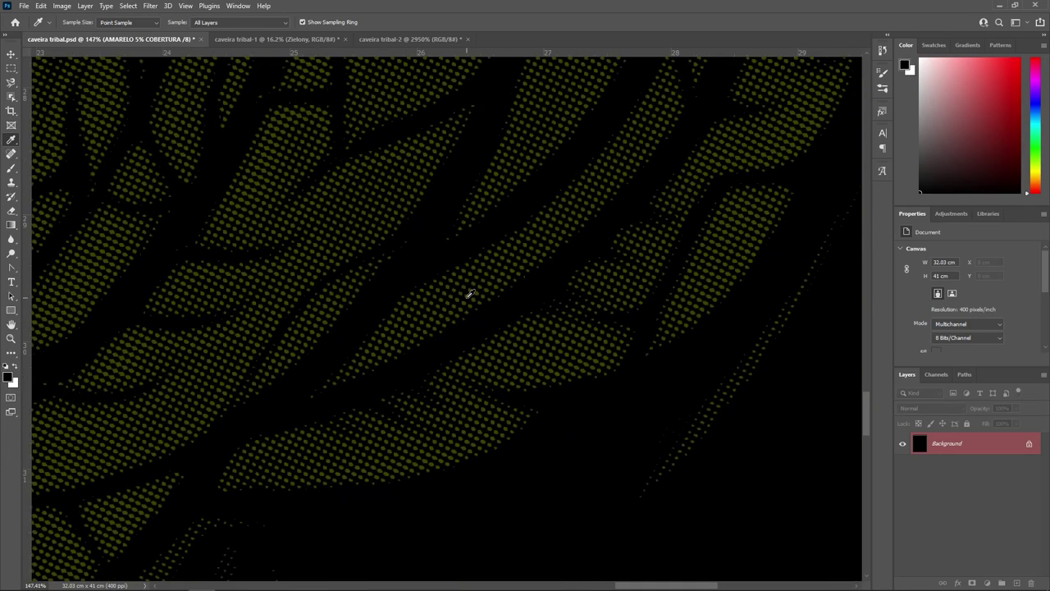
{"action": "scroll", "coordinate": [470, 294], "scroll_direction": "down", "scroll_amount": 5}
{"action": "scroll", "coordinate": [470, 293], "scroll_direction": "down", "scroll_amount": 5}
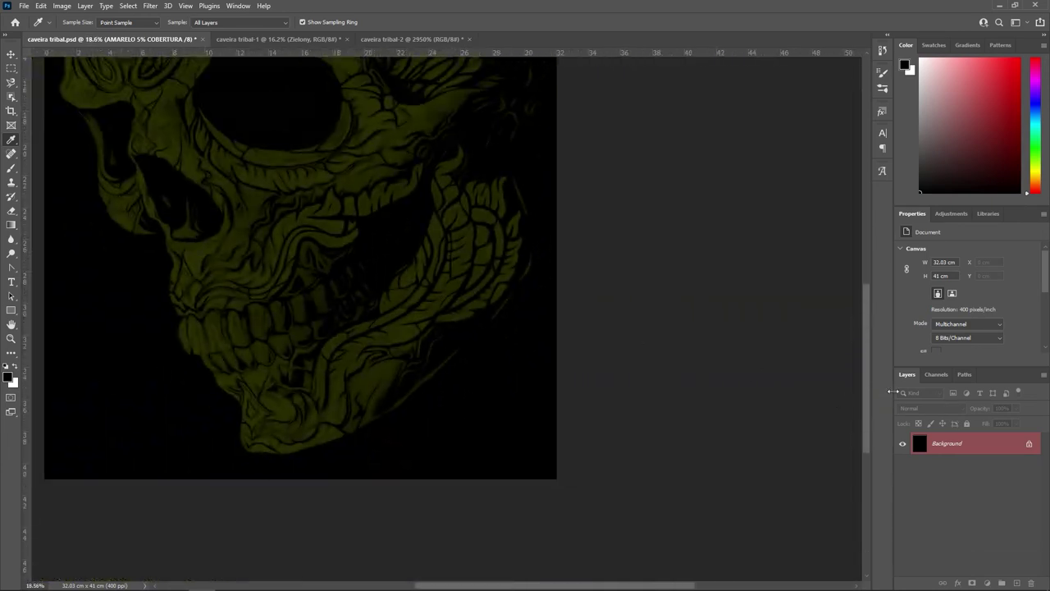
{"action": "left_click", "coordinate": [936, 375]}
{"action": "left_click", "coordinate": [901, 476]}
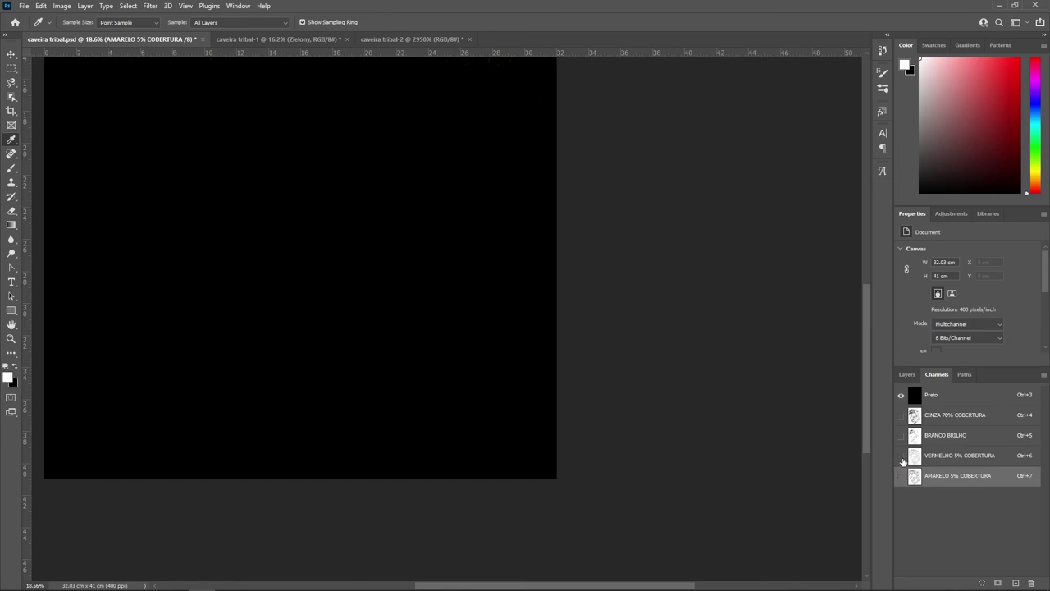
{"action": "left_click", "coordinate": [901, 456]}
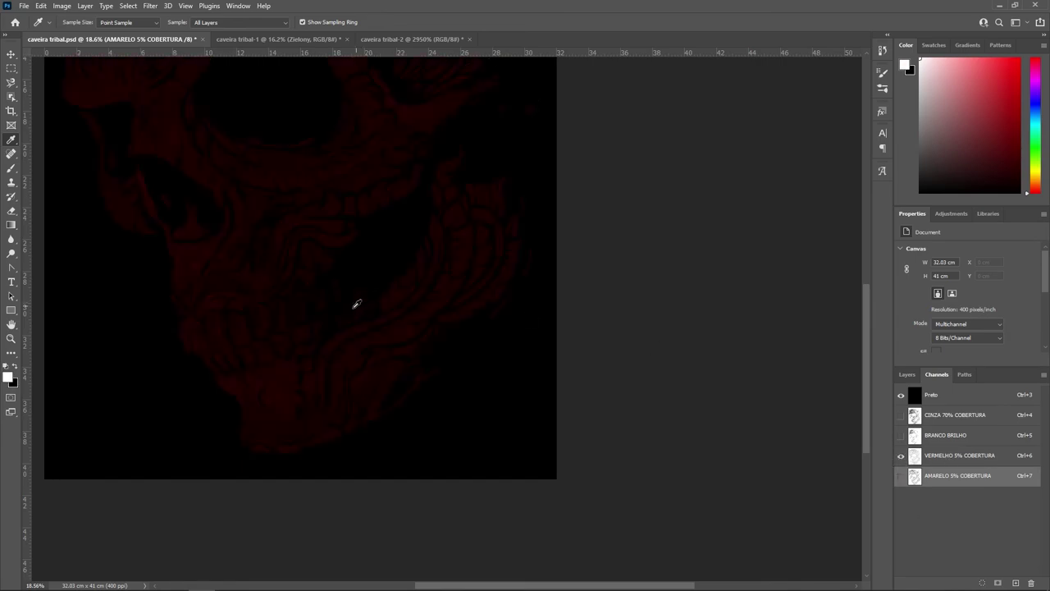
Step: Load the VERMELHO 5% COBERTURA dots as a selection and return to caveira tribal-1
{"action": "scroll", "coordinate": [293, 352], "scroll_direction": "up", "scroll_amount": 5}
{"action": "scroll", "coordinate": [484, 371], "scroll_direction": "up", "scroll_amount": 5}
{"action": "scroll", "coordinate": [464, 364], "scroll_direction": "up", "scroll_amount": 3}
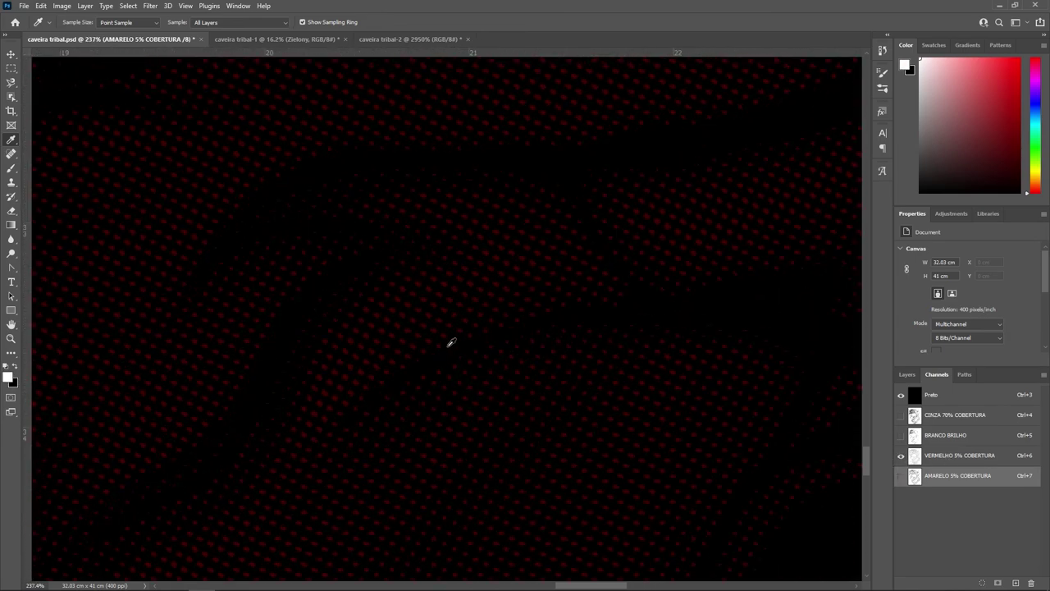
{"action": "scroll", "coordinate": [452, 328], "scroll_direction": "up", "scroll_amount": 2}
{"action": "scroll", "coordinate": [461, 303], "scroll_direction": "up", "scroll_amount": 3}
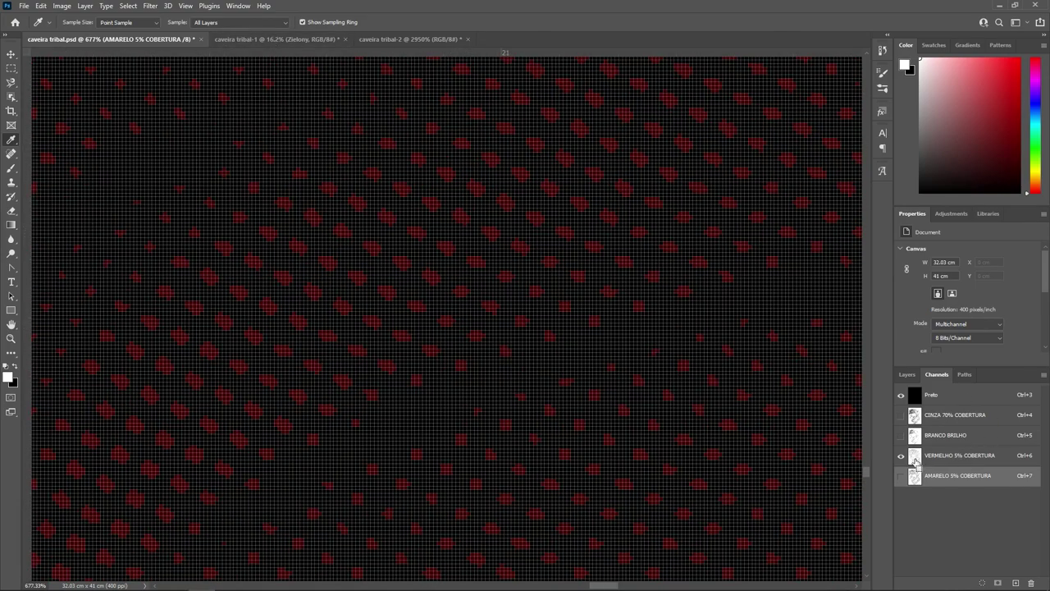
{"action": "left_click", "coordinate": [933, 461]}
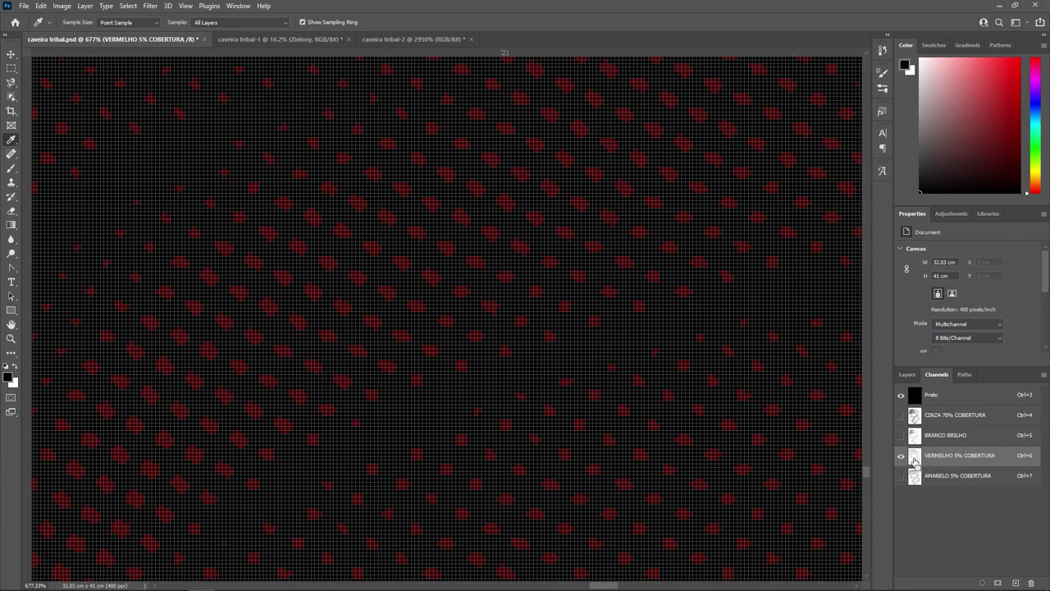
{"action": "left_click", "coordinate": [915, 459], "text": "ctrl"}
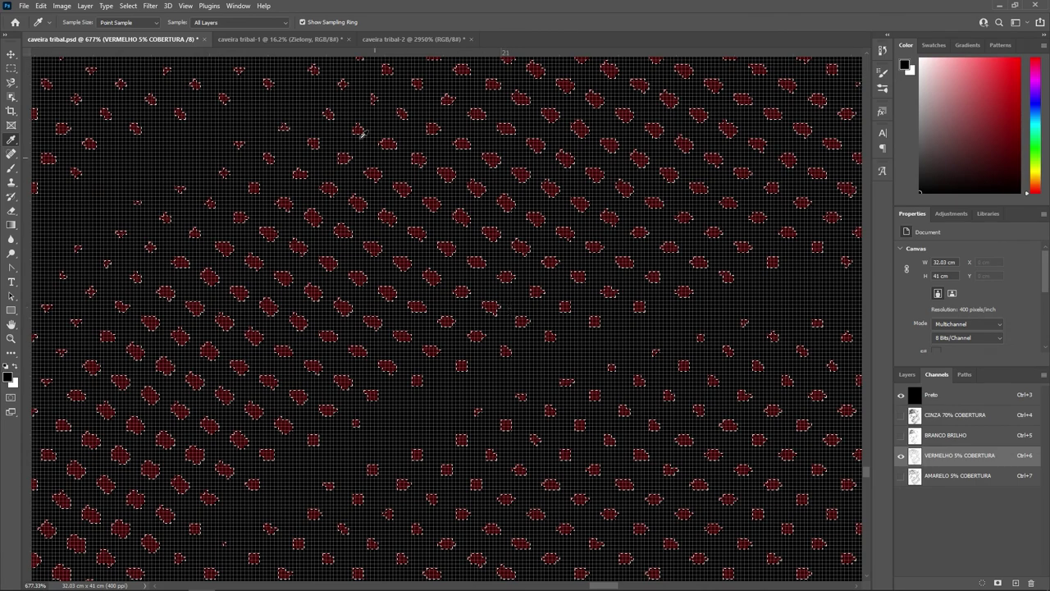
{"action": "left_click", "coordinate": [310, 38]}
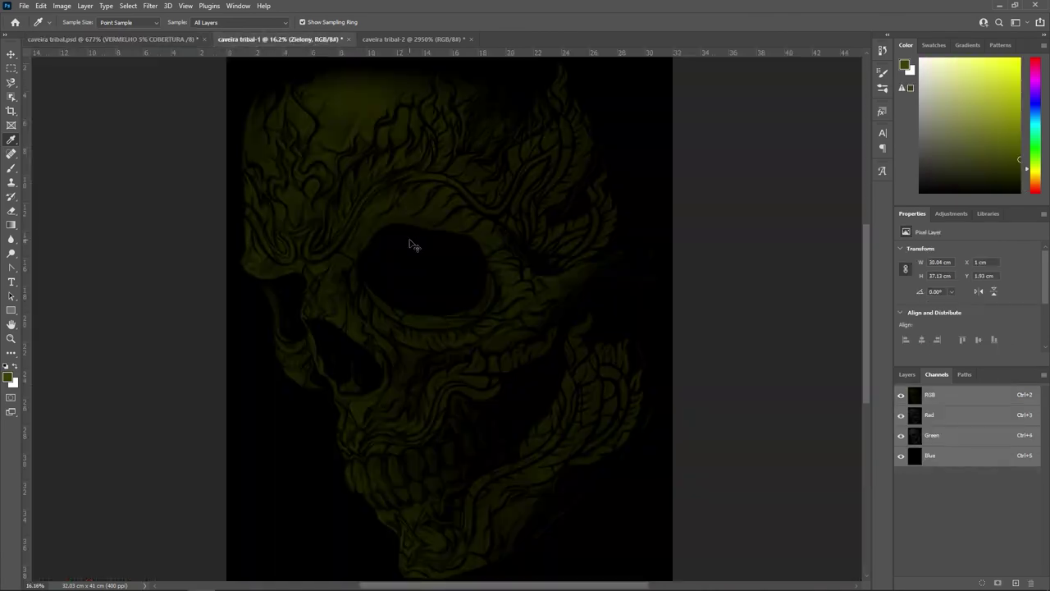
Step: Add a new layer in caveira tribal-1 and sample dark red 3f0000 from caveira tribal-2
{"action": "key", "text": "ctrl+v"}
{"action": "left_click", "coordinate": [907, 376]}
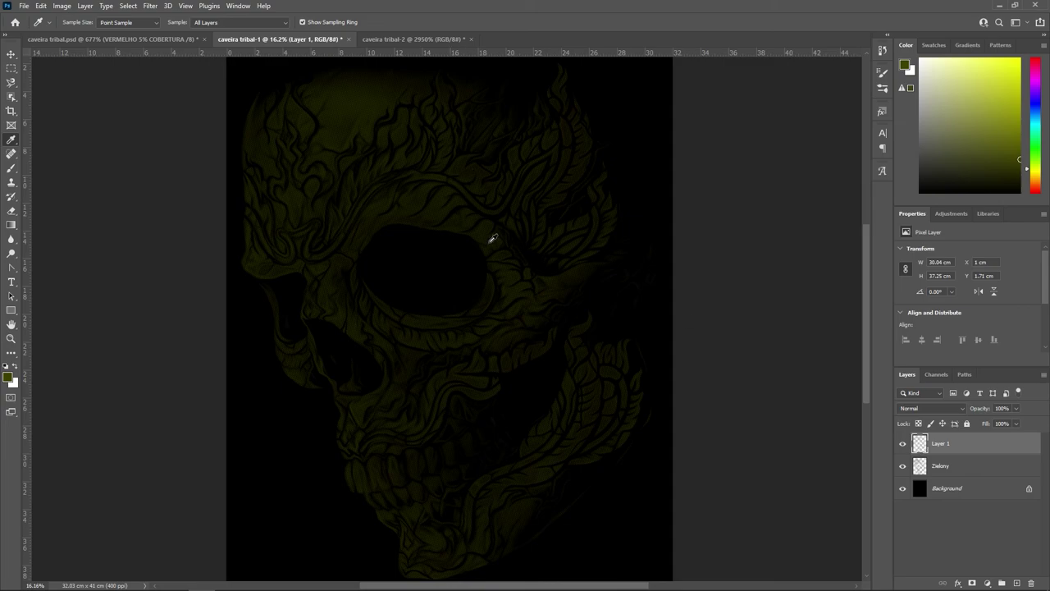
{"action": "left_click", "coordinate": [376, 40]}
{"action": "scroll", "coordinate": [427, 336], "scroll_direction": "down", "scroll_amount": 2}
{"action": "scroll", "coordinate": [424, 335], "scroll_direction": "up", "scroll_amount": 3}
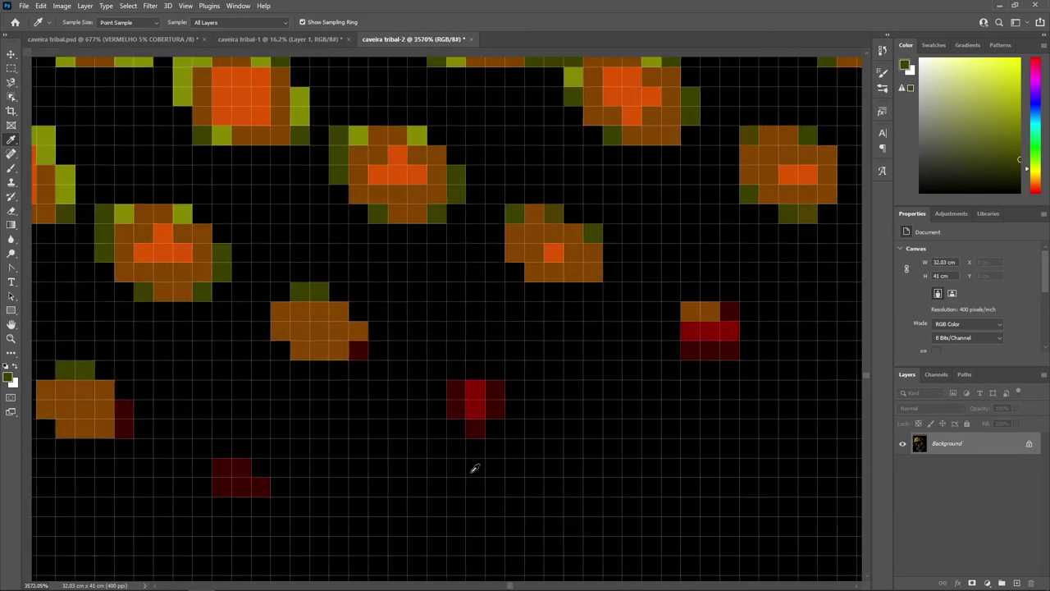
{"action": "scroll", "coordinate": [459, 443], "scroll_direction": "up", "scroll_amount": 2}
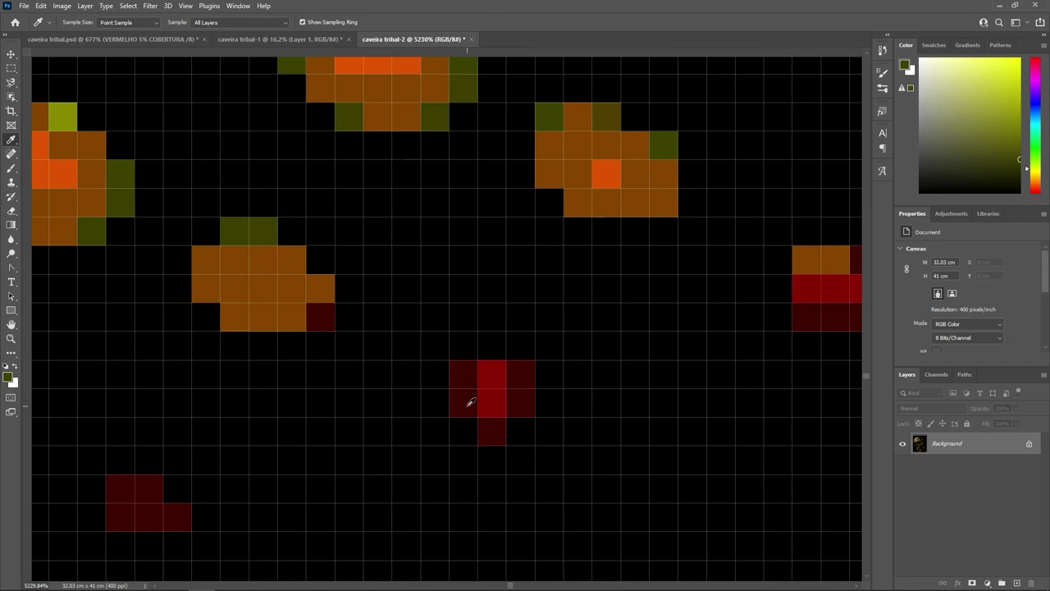
{"action": "left_click", "coordinate": [469, 402]}
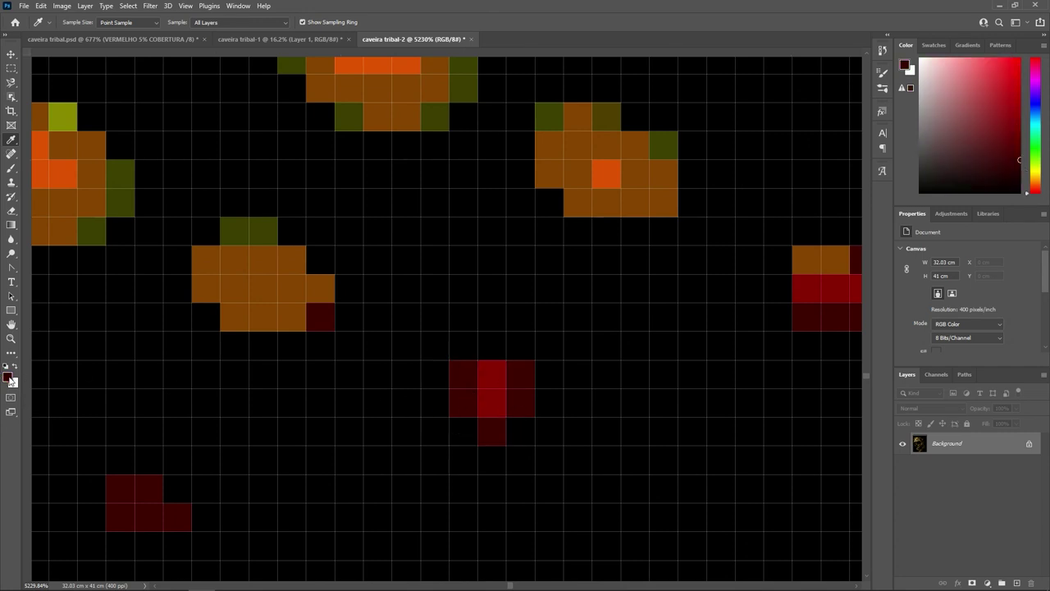
{"action": "left_click", "coordinate": [9, 378]}
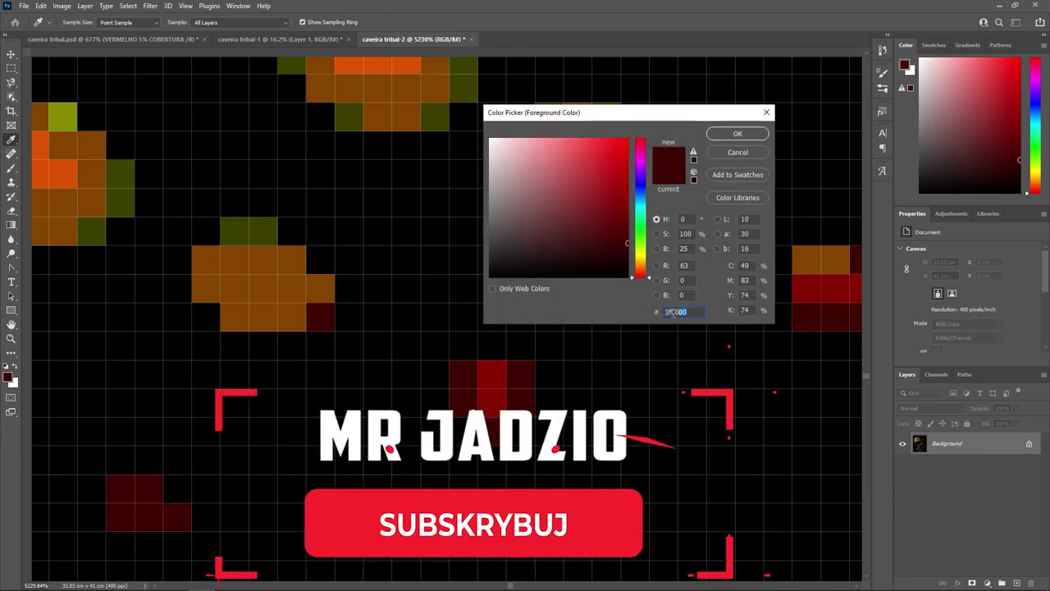
{"action": "left_click_drag", "start_coordinate": [674, 312], "coordinate": [652, 316]}
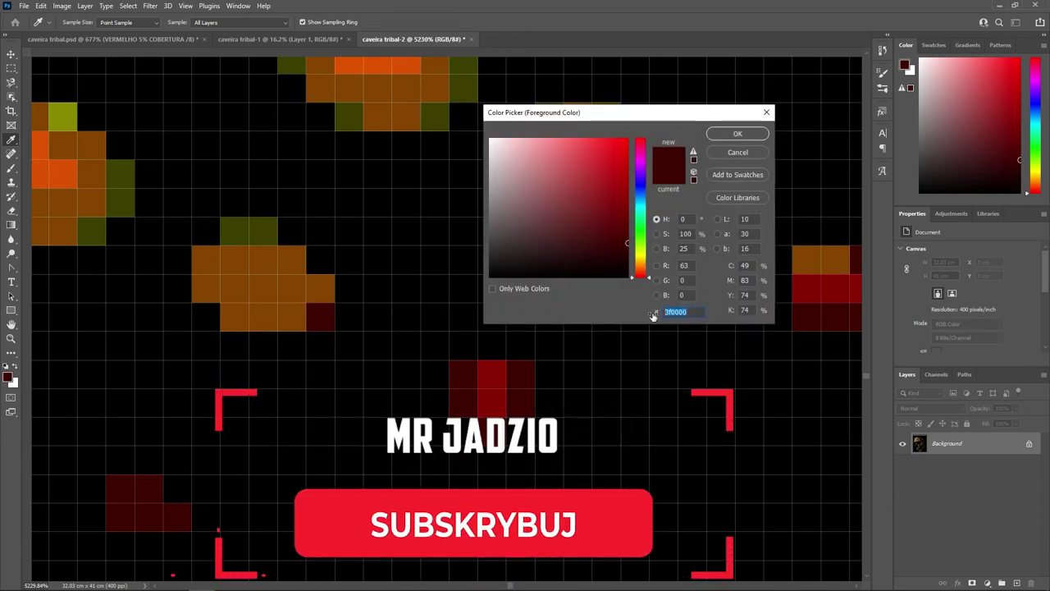
{"action": "left_click", "coordinate": [741, 134]}
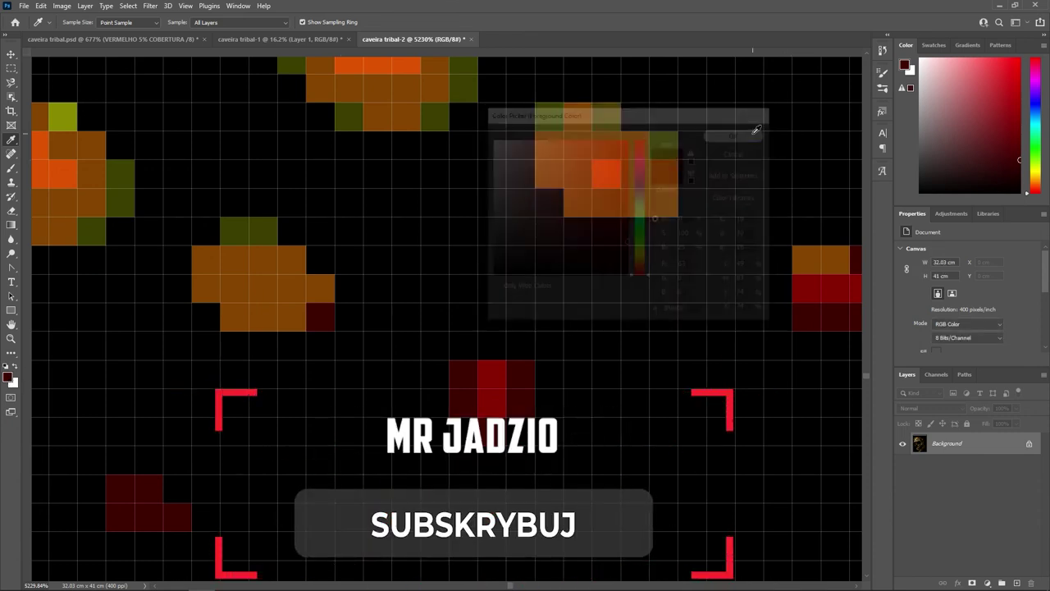
{"action": "left_click", "coordinate": [239, 38]}
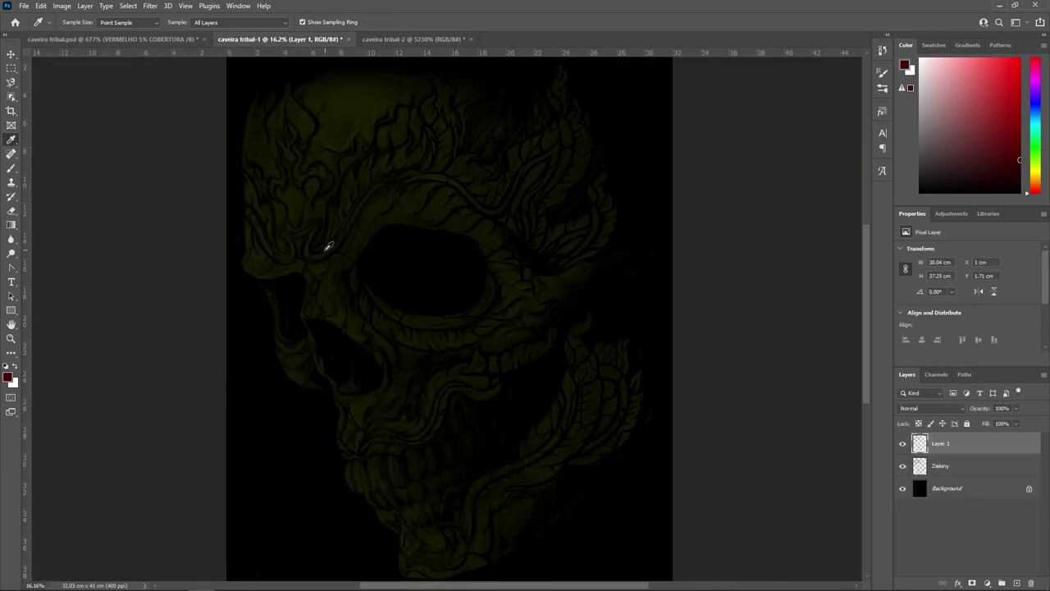
Step: Hide Zielony, reload the red dot selection, and fill it with colour 3f0000
{"action": "left_click", "coordinate": [903, 466]}
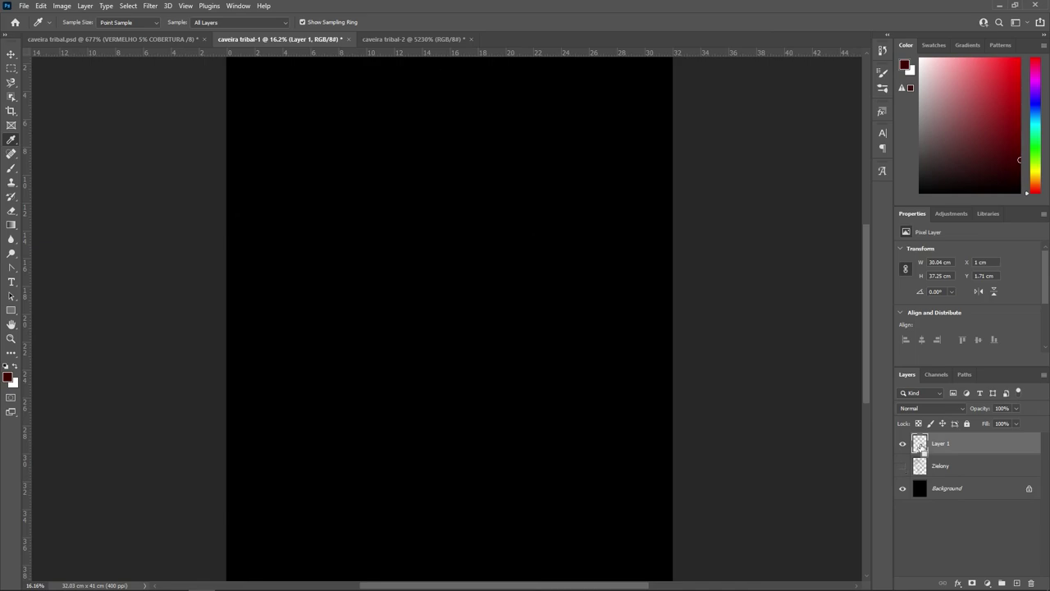
{"action": "left_click", "coordinate": [919, 445], "text": "ctrl"}
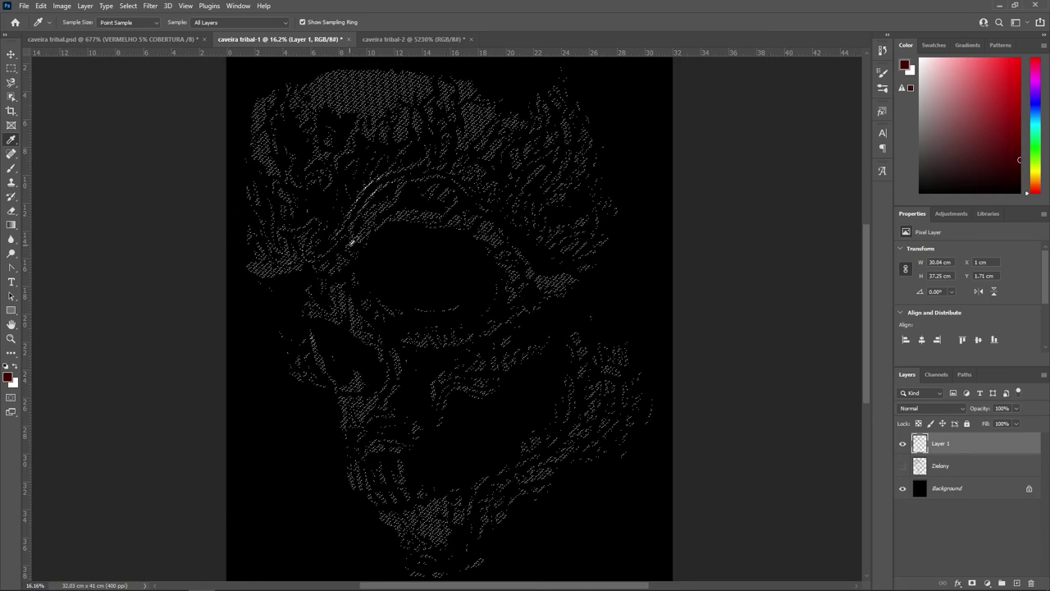
{"action": "left_click", "coordinate": [40, 6]}
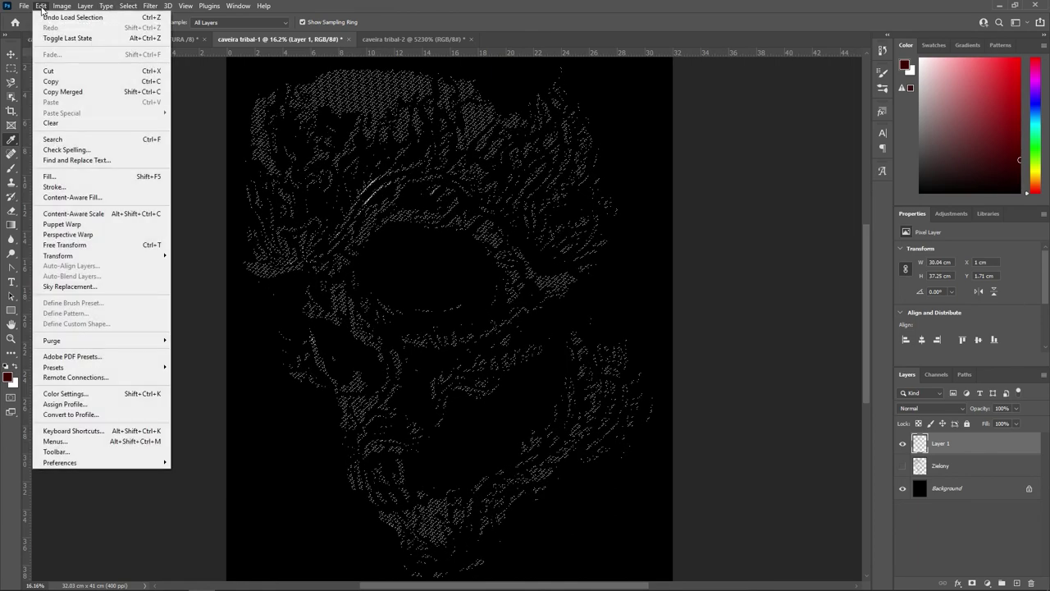
{"action": "left_click", "coordinate": [79, 176]}
{"action": "left_click", "coordinate": [308, 151]}
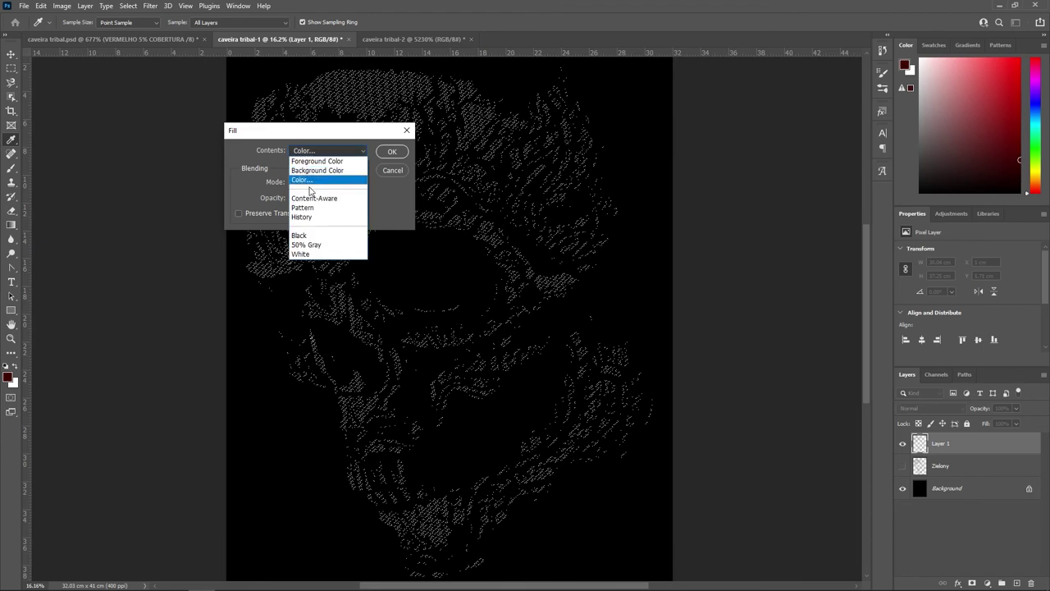
{"action": "left_click", "coordinate": [309, 181]}
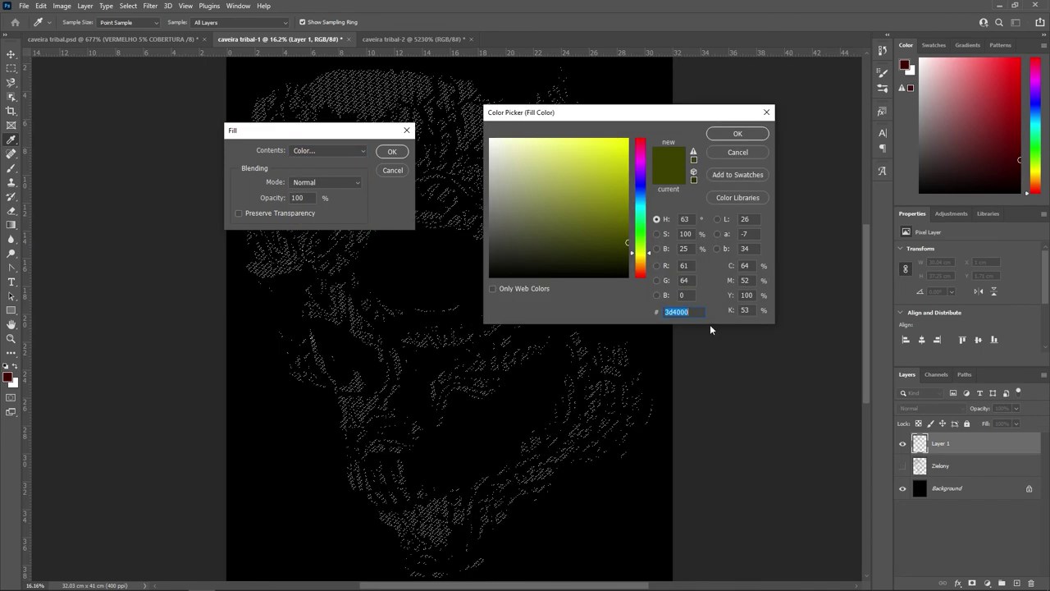
{"action": "type", "text": "3f0000"}
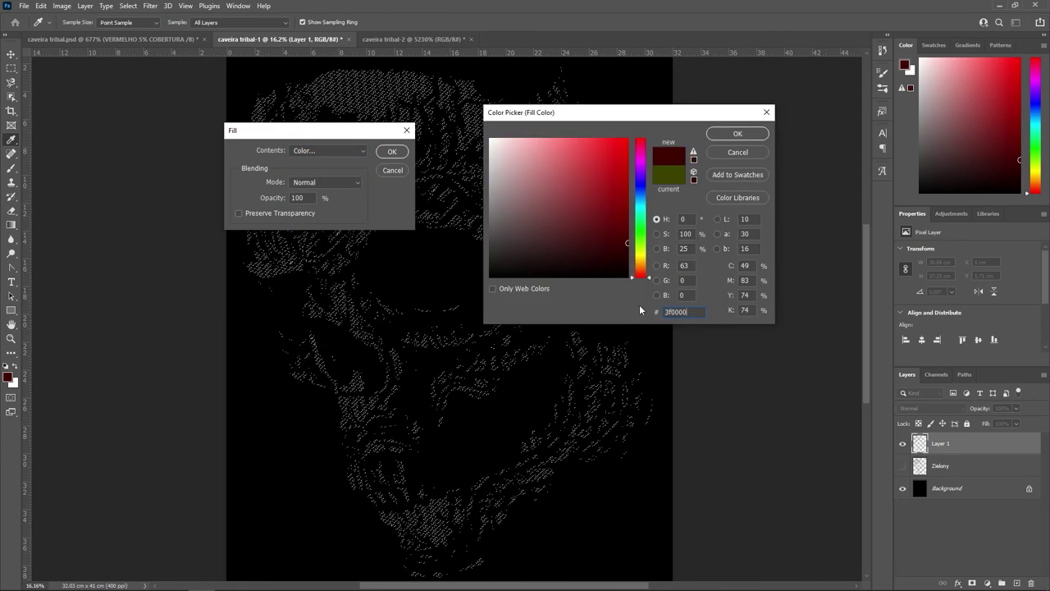
{"action": "left_click", "coordinate": [722, 133]}
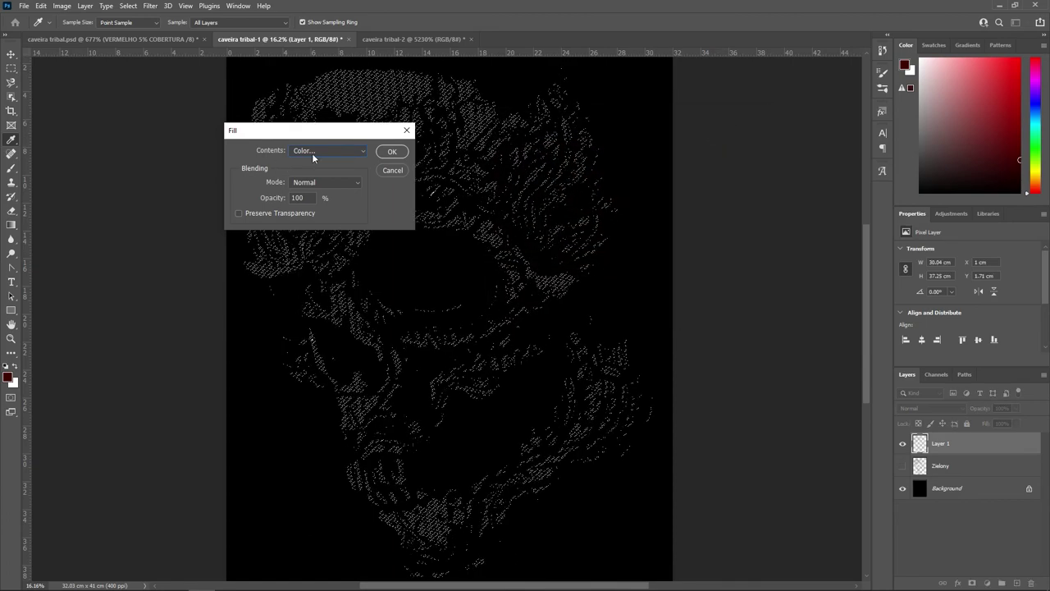
{"action": "left_click", "coordinate": [391, 152]}
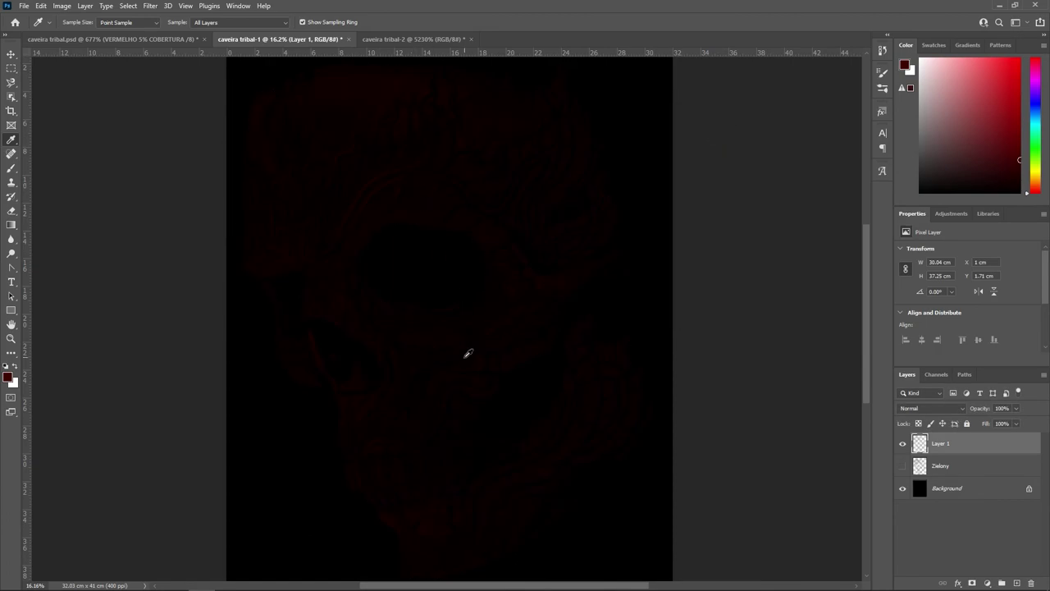
Step: Turn Zielony back on and zoom in to inspect red dots over the olive
{"action": "scroll", "coordinate": [468, 355], "scroll_direction": "up", "scroll_amount": 1}
{"action": "scroll", "coordinate": [468, 354], "scroll_direction": "up", "scroll_amount": 1}
{"action": "scroll", "coordinate": [468, 355], "scroll_direction": "down", "scroll_amount": 2}
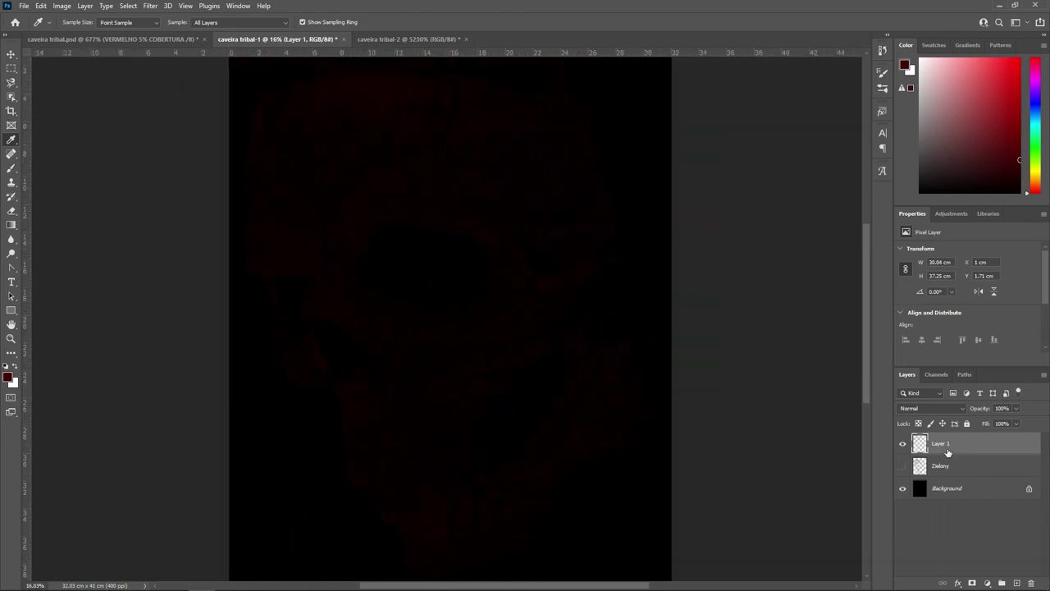
{"action": "left_click", "coordinate": [903, 466]}
{"action": "scroll", "coordinate": [514, 350], "scroll_direction": "up", "scroll_amount": 2}
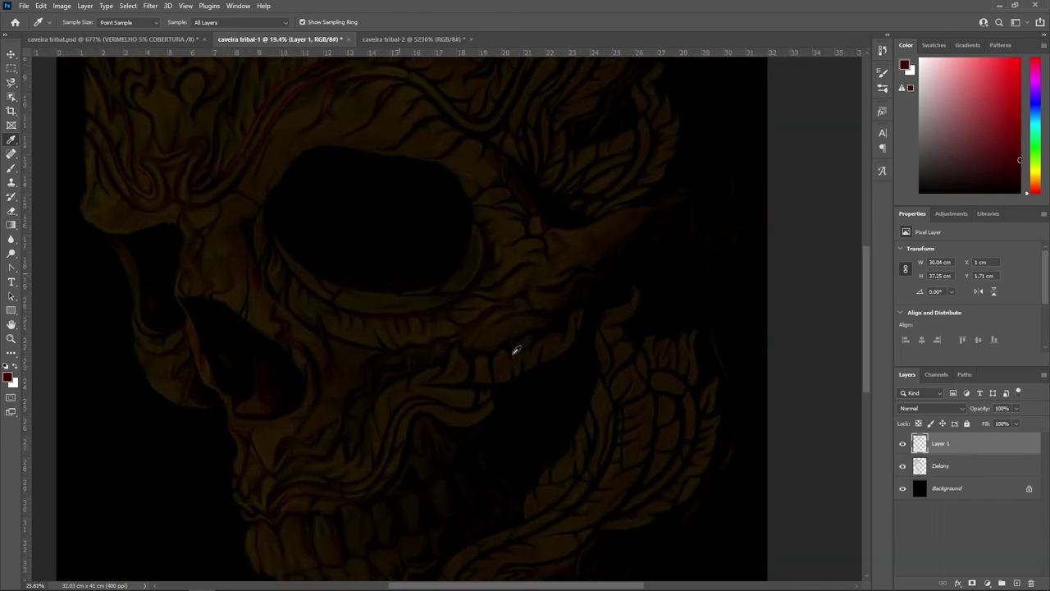
{"action": "scroll", "coordinate": [462, 307], "scroll_direction": "up", "scroll_amount": 2}
{"action": "scroll", "coordinate": [393, 284], "scroll_direction": "up", "scroll_amount": 2}
{"action": "scroll", "coordinate": [392, 284], "scroll_direction": "up", "scroll_amount": 2}
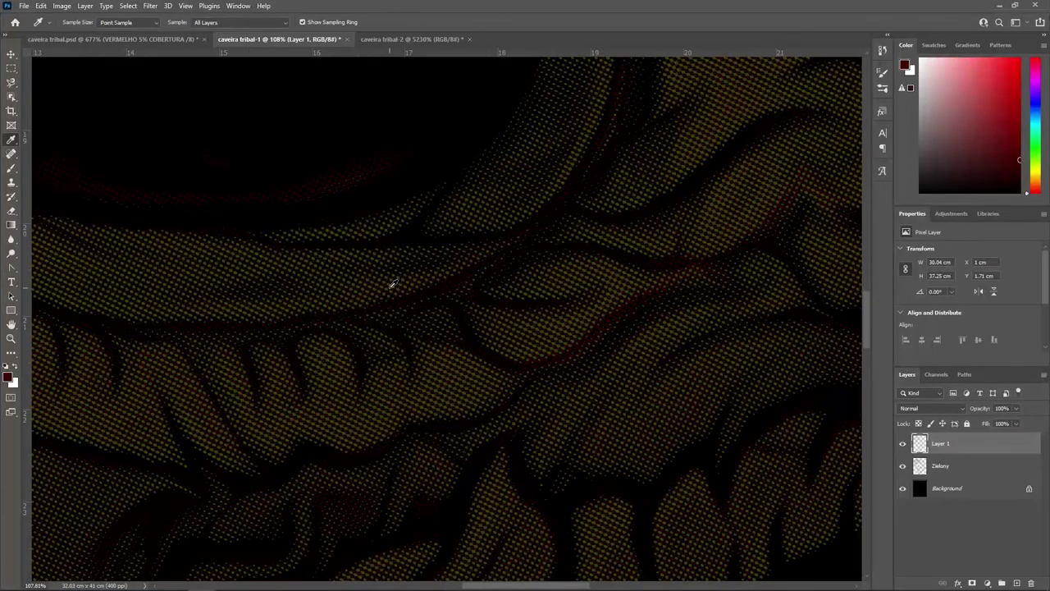
{"action": "scroll", "coordinate": [392, 284], "scroll_direction": "down", "scroll_amount": 2}
{"action": "scroll", "coordinate": [392, 284], "scroll_direction": "down", "scroll_amount": 2}
{"action": "scroll", "coordinate": [392, 284], "scroll_direction": "down", "scroll_amount": 4}
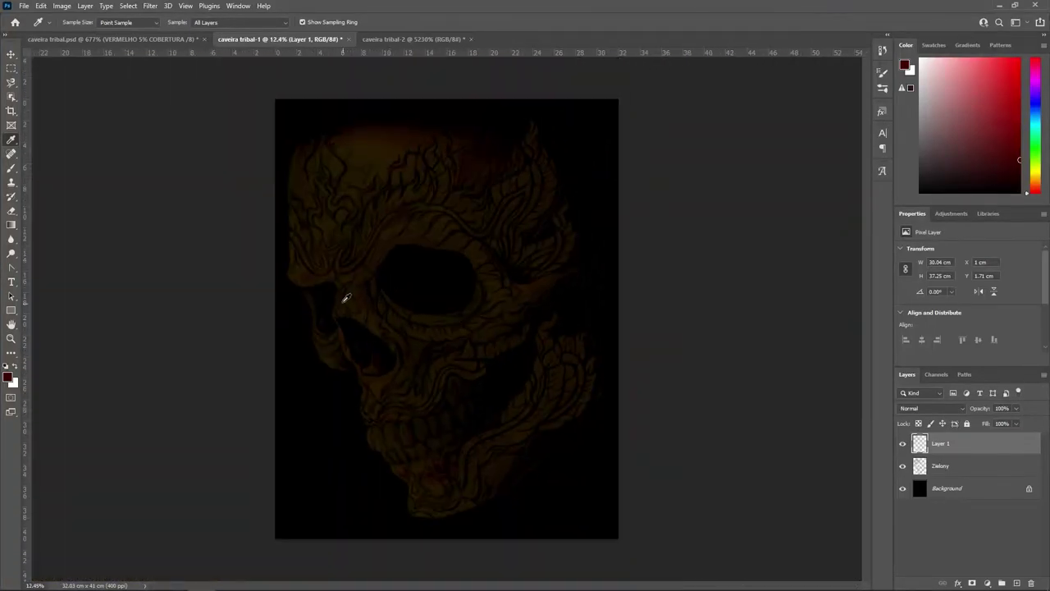
{"action": "scroll", "coordinate": [412, 306], "scroll_direction": "up", "scroll_amount": 1}
{"action": "scroll", "coordinate": [415, 312], "scroll_direction": "up", "scroll_amount": 2}
{"action": "scroll", "coordinate": [429, 314], "scroll_direction": "up", "scroll_amount": 2}
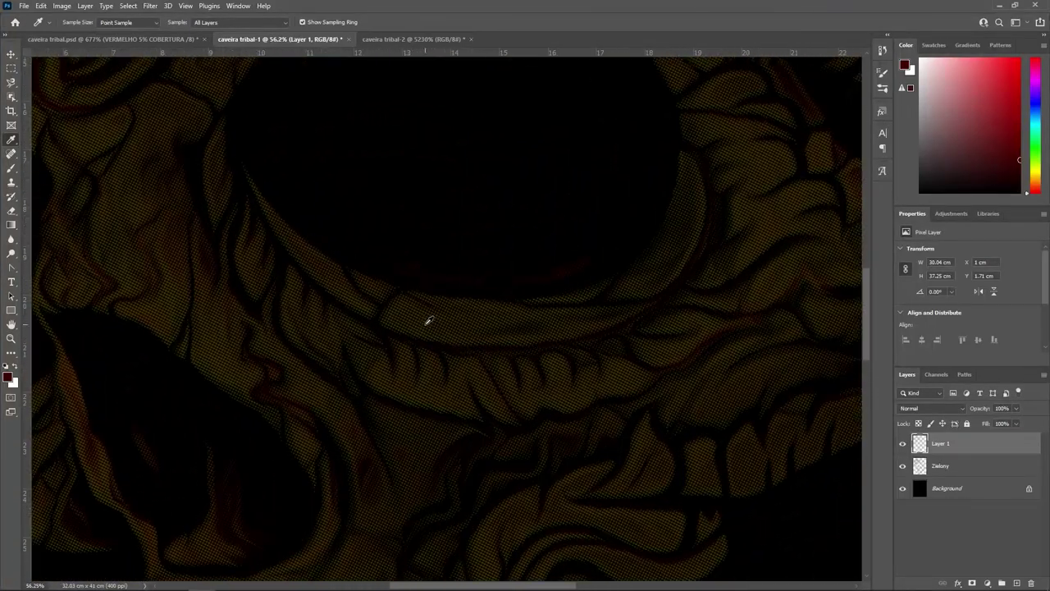
{"action": "scroll", "coordinate": [433, 318], "scroll_direction": "up", "scroll_amount": 3}
{"action": "scroll", "coordinate": [432, 318], "scroll_direction": "up", "scroll_amount": 1}
{"action": "scroll", "coordinate": [433, 317], "scroll_direction": "up", "scroll_amount": 1}
{"action": "scroll", "coordinate": [441, 319], "scroll_direction": "up", "scroll_amount": 1}
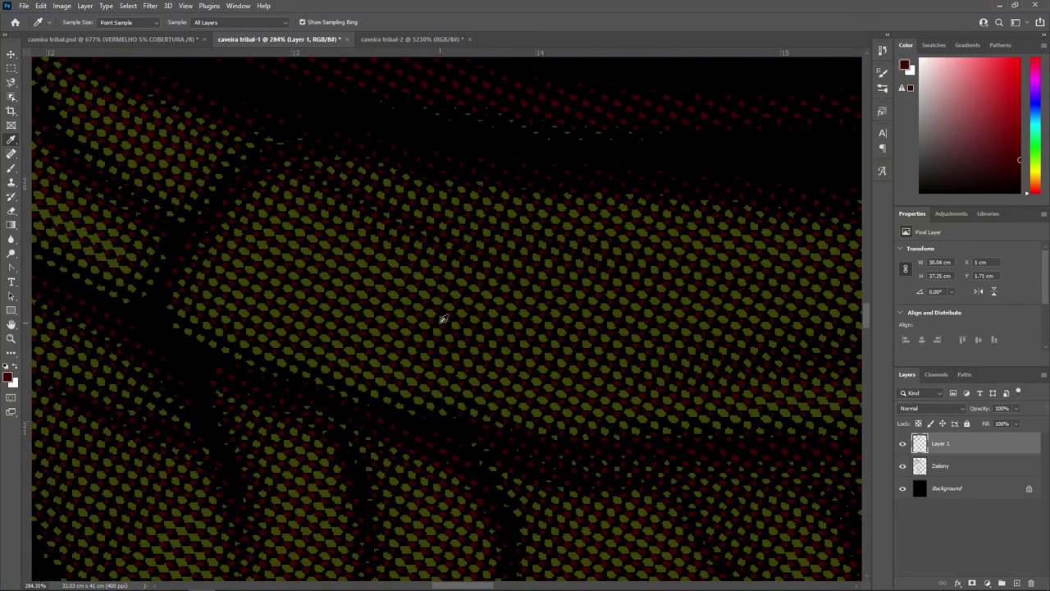
{"action": "scroll", "coordinate": [441, 319], "scroll_direction": "up", "scroll_amount": 1}
Step: Rename the red-dot layer to Czerwony and return to caveira tribal.psd
{"action": "scroll", "coordinate": [442, 322], "scroll_direction": "down", "scroll_amount": 3}
{"action": "scroll", "coordinate": [442, 321], "scroll_direction": "down", "scroll_amount": 1}
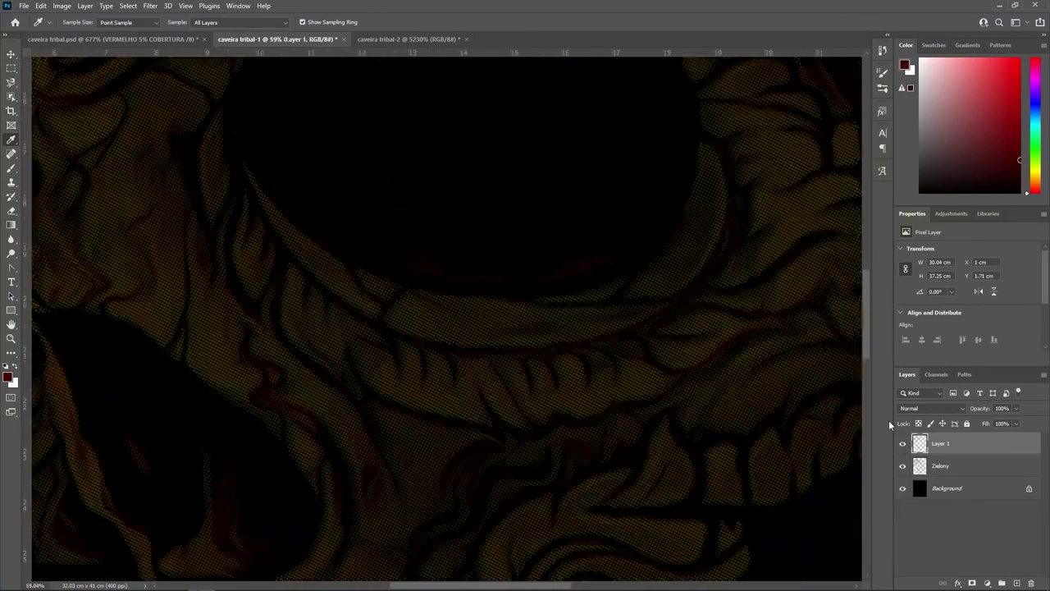
{"action": "double_click", "coordinate": [943, 443]}
{"action": "type", "text": "Czerwony"}
{"action": "key", "text": "Return"}
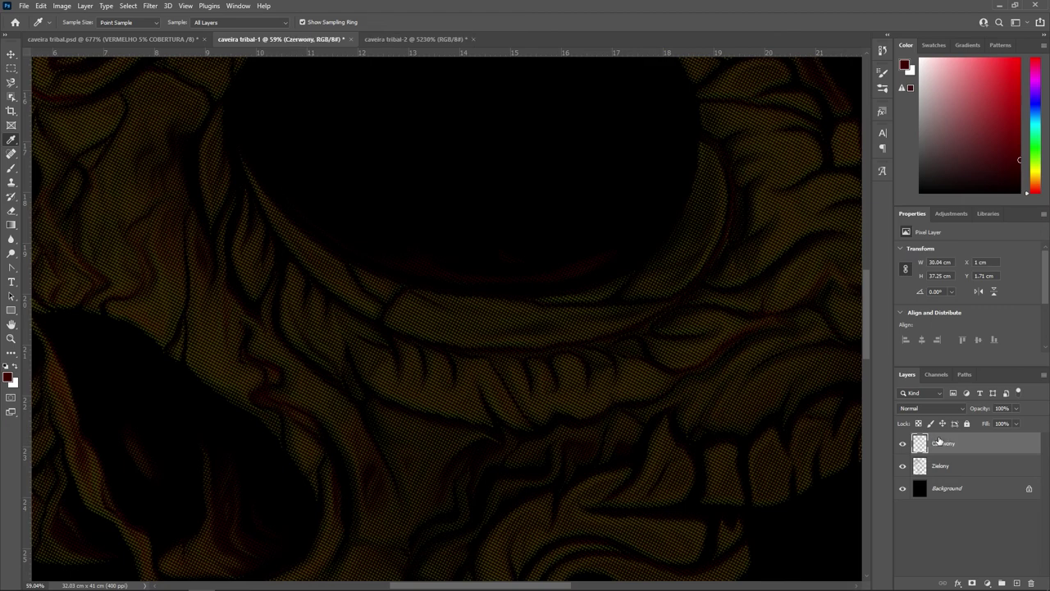
{"action": "left_click", "coordinate": [177, 39]}
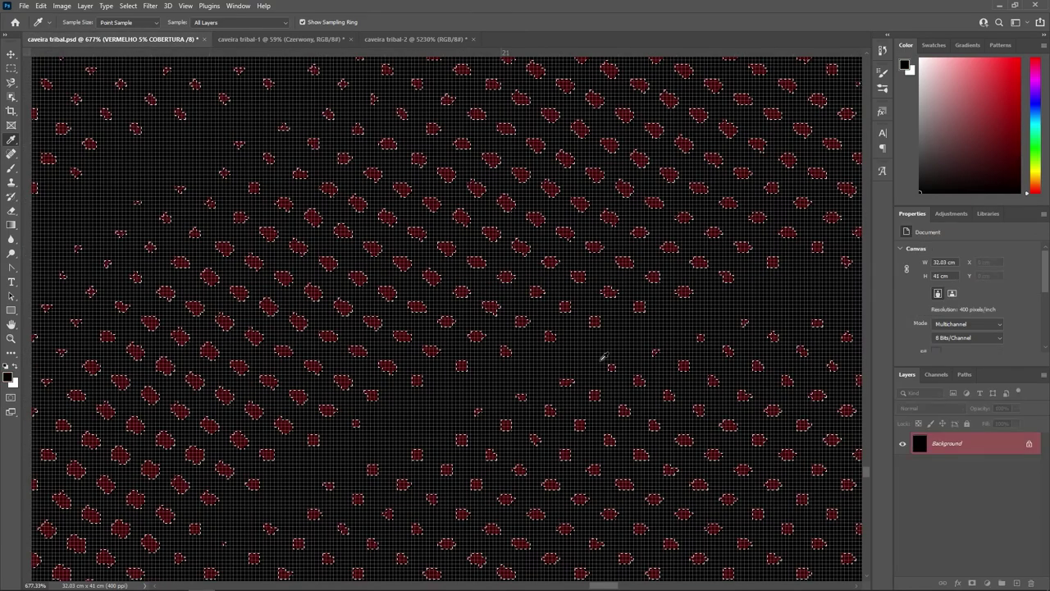
Step: Deselect, show BRANCO BRILHO and hide VERMELHO channels, then return to caveira tribal-1
{"action": "left_click", "coordinate": [934, 375]}
{"action": "key", "text": "ctrl+d"}
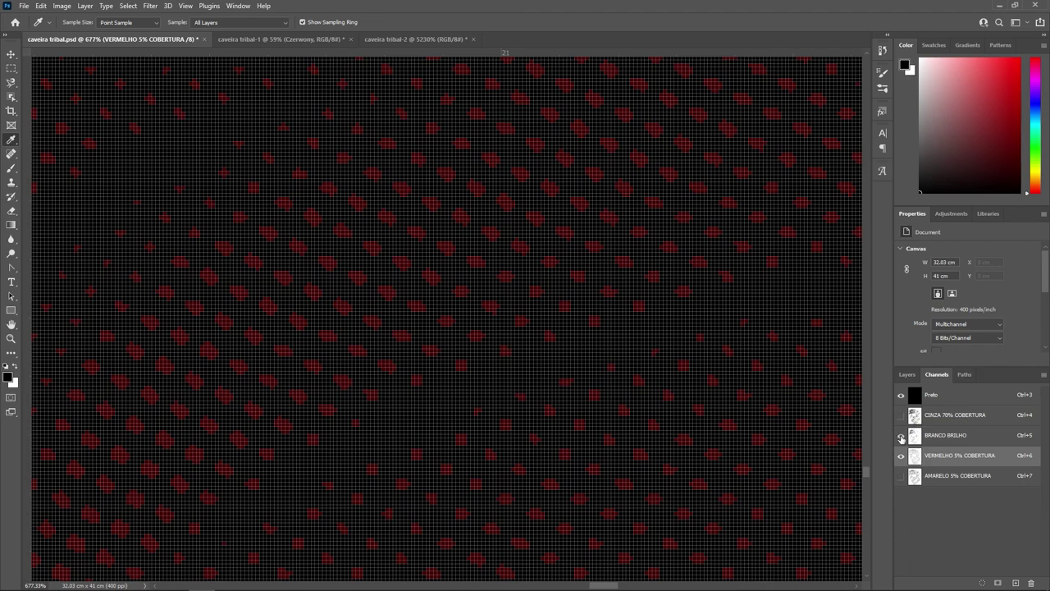
{"action": "left_click", "coordinate": [901, 435]}
{"action": "left_click", "coordinate": [902, 456]}
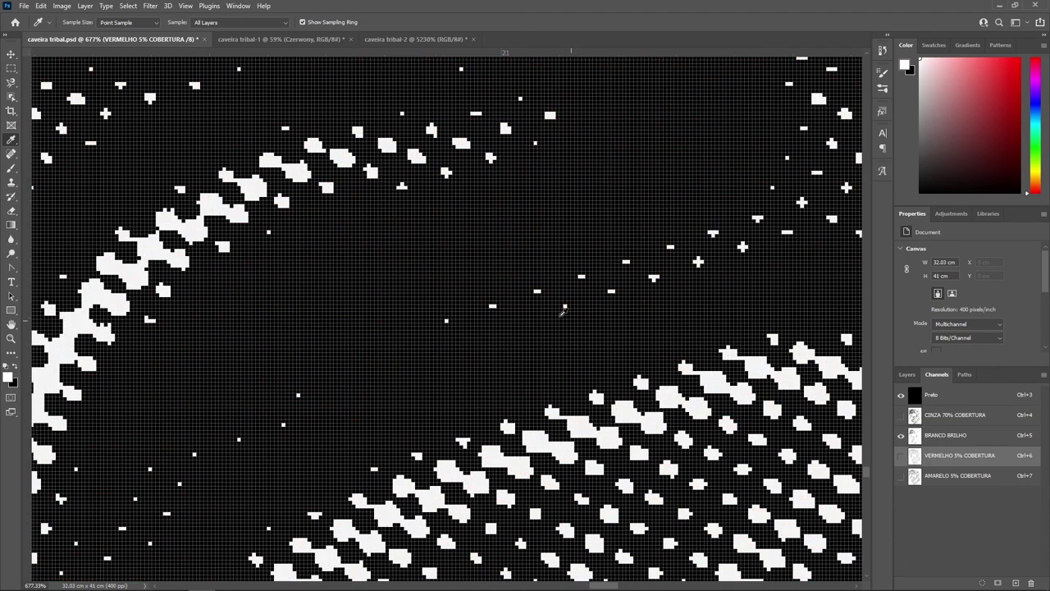
{"action": "scroll", "coordinate": [565, 311], "scroll_direction": "down", "scroll_amount": 5}
{"action": "scroll", "coordinate": [623, 361], "scroll_direction": "down", "scroll_amount": 3}
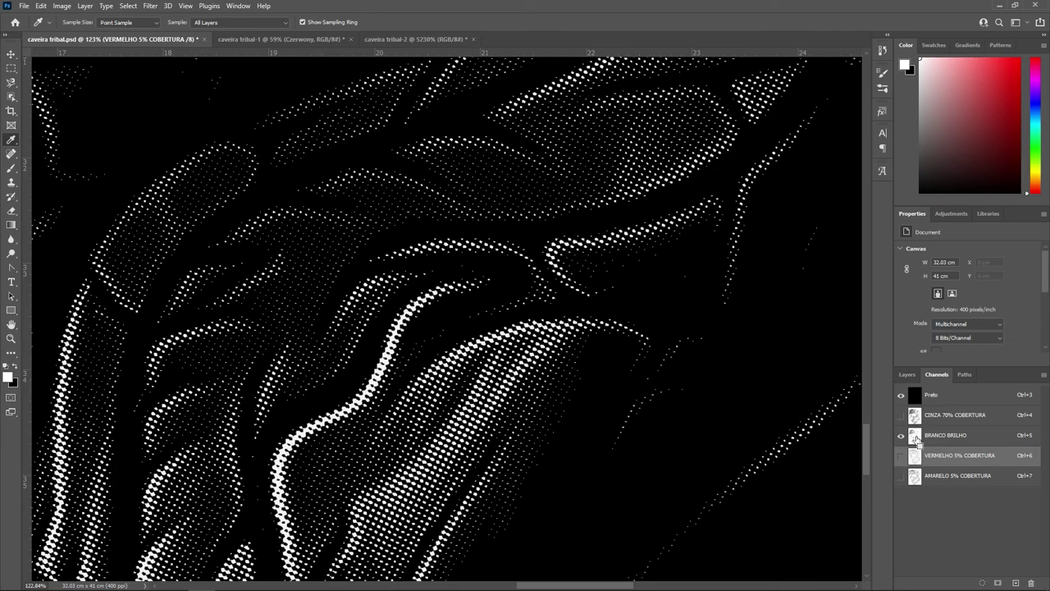
{"action": "scroll", "coordinate": [509, 348], "scroll_direction": "up", "scroll_amount": 2}
{"action": "scroll", "coordinate": [509, 348], "scroll_direction": "up", "scroll_amount": 3}
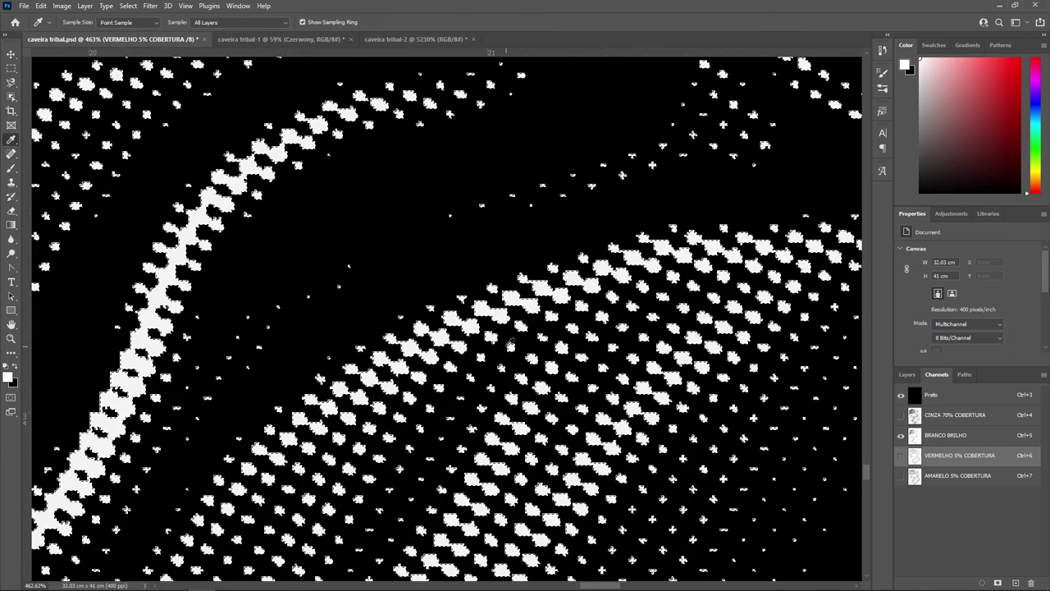
{"action": "scroll", "coordinate": [509, 349], "scroll_direction": "up", "scroll_amount": 2}
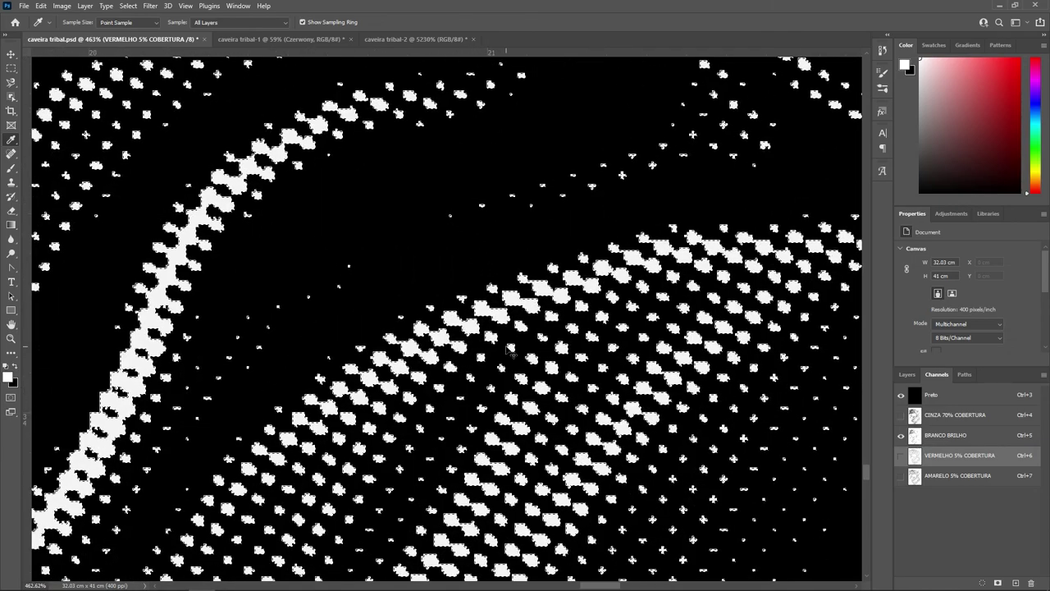
{"action": "left_click", "coordinate": [273, 39]}
Step: Add a new empty Layer 1 above Czerwony in caveira tribal-1
{"action": "scroll", "coordinate": [402, 242], "scroll_direction": "down", "scroll_amount": 3}
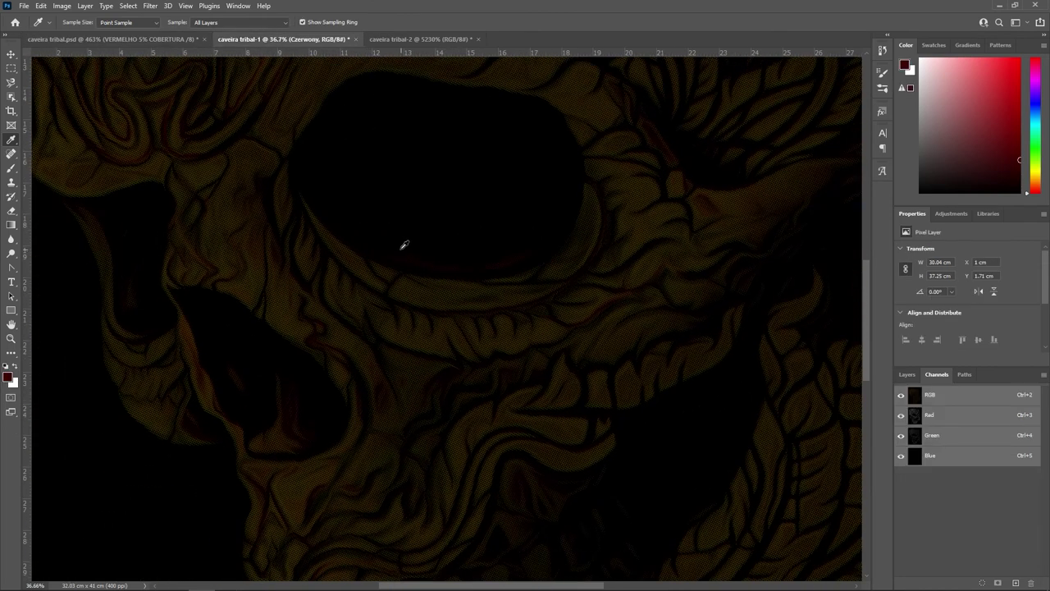
{"action": "left_click", "coordinate": [906, 375]}
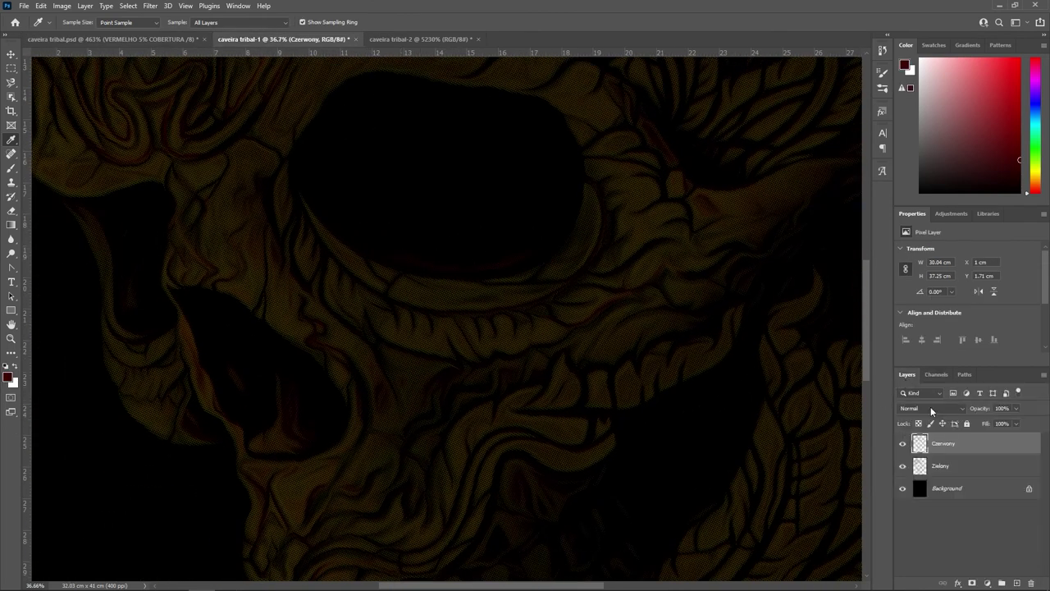
{"action": "left_click", "coordinate": [1018, 584]}
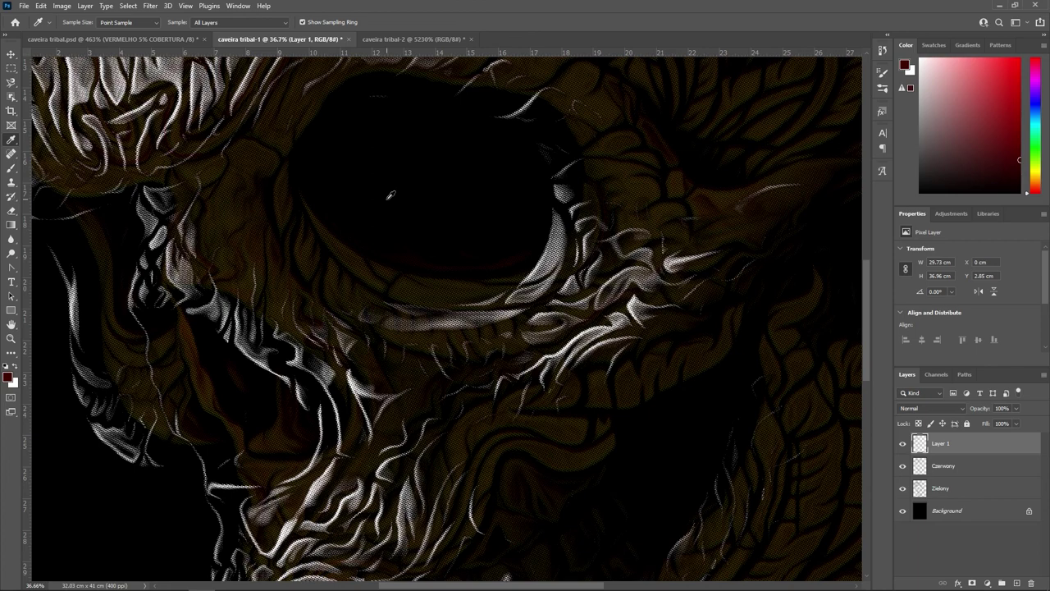
{"action": "scroll", "coordinate": [390, 194], "scroll_direction": "down", "scroll_amount": 3}
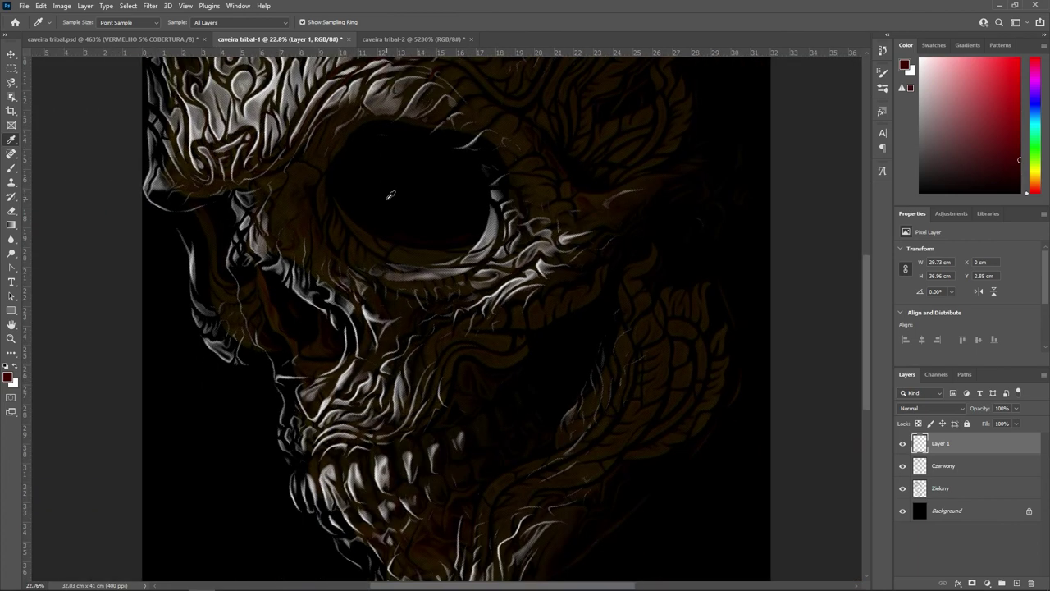
{"action": "scroll", "coordinate": [391, 194], "scroll_direction": "up", "scroll_amount": 3}
{"action": "scroll", "coordinate": [427, 205], "scroll_direction": "up", "scroll_amount": 3}
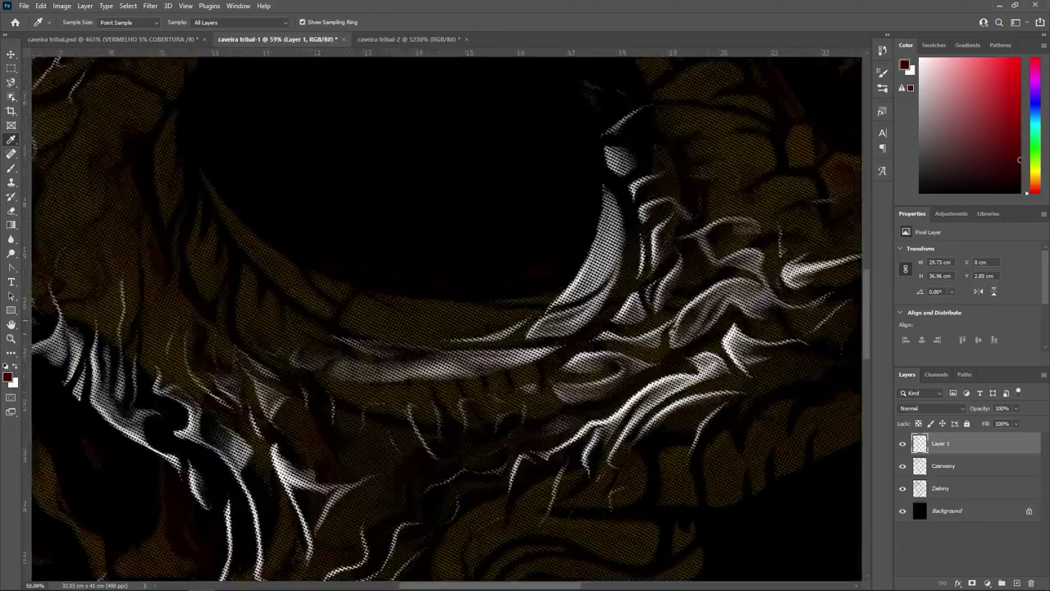
{"action": "scroll", "coordinate": [476, 217], "scroll_direction": "up", "scroll_amount": 3}
Step: Zoom in and out to check the white highlight dots over the skull
{"action": "scroll", "coordinate": [510, 229], "scroll_direction": "up", "scroll_amount": 3}
{"action": "scroll", "coordinate": [552, 260], "scroll_direction": "up", "scroll_amount": 3}
{"action": "scroll", "coordinate": [553, 259], "scroll_direction": "up", "scroll_amount": 3}
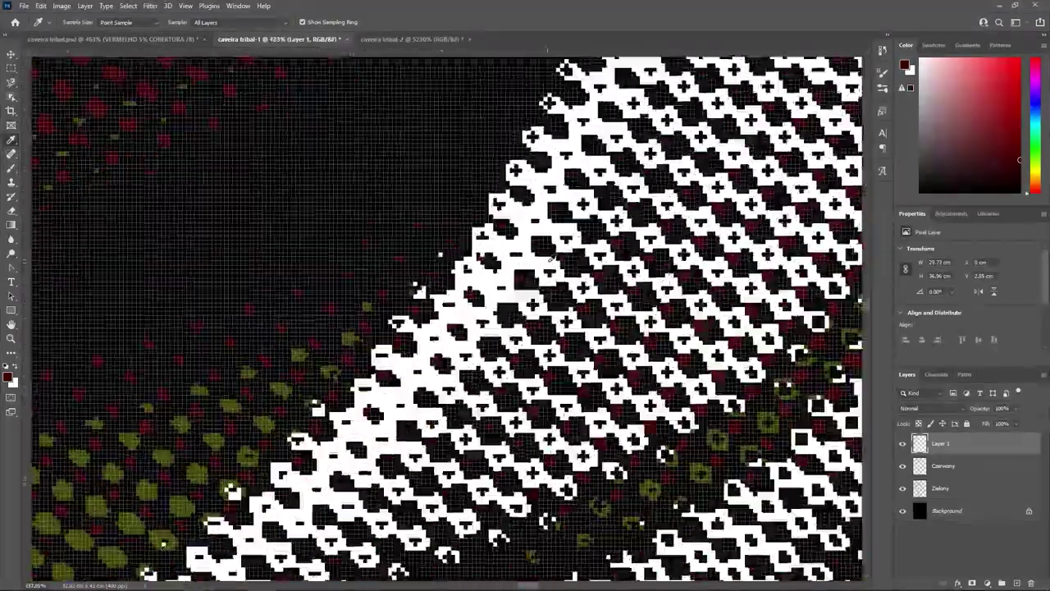
{"action": "scroll", "coordinate": [552, 259], "scroll_direction": "up", "scroll_amount": 2}
{"action": "scroll", "coordinate": [552, 259], "scroll_direction": "down", "scroll_amount": 3}
{"action": "scroll", "coordinate": [553, 259], "scroll_direction": "down", "scroll_amount": 3}
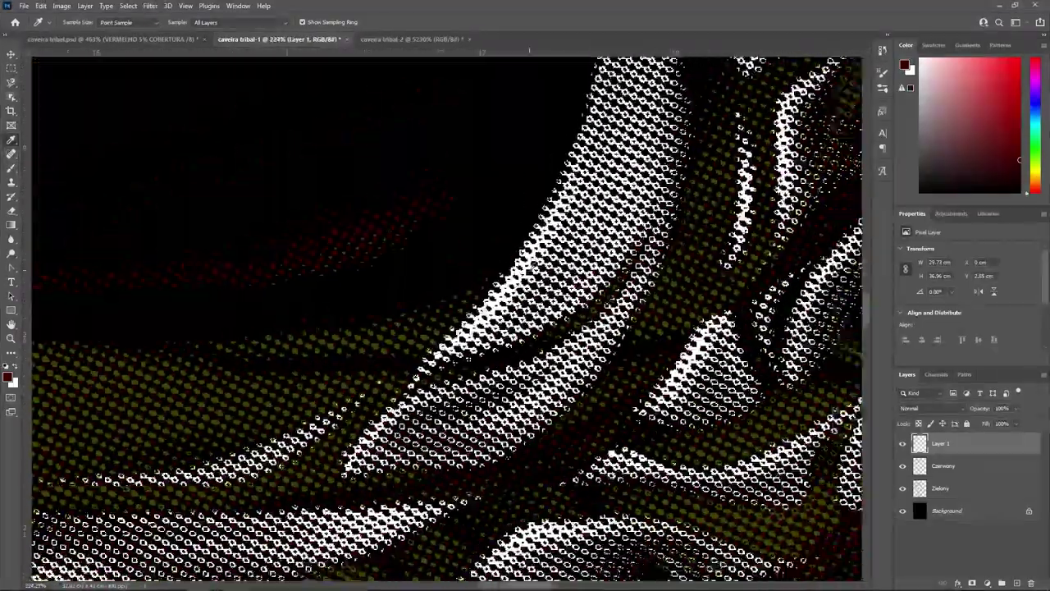
{"action": "scroll", "coordinate": [552, 259], "scroll_direction": "down", "scroll_amount": 2}
{"action": "scroll", "coordinate": [459, 312], "scroll_direction": "down", "scroll_amount": 3}
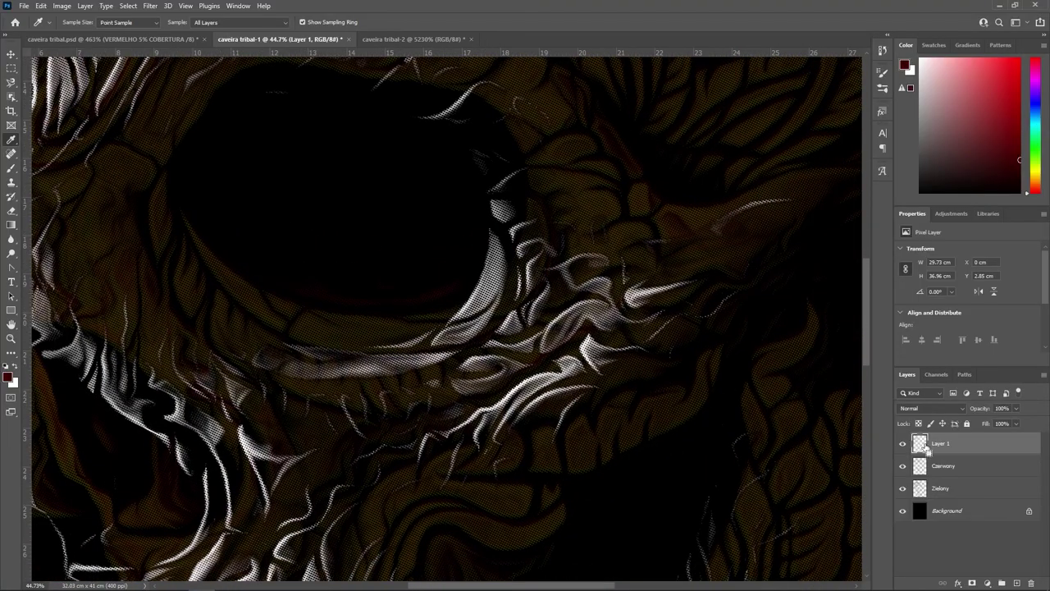
{"action": "scroll", "coordinate": [244, 408], "scroll_direction": "up", "scroll_amount": 3}
{"action": "scroll", "coordinate": [245, 408], "scroll_direction": "up", "scroll_amount": 2}
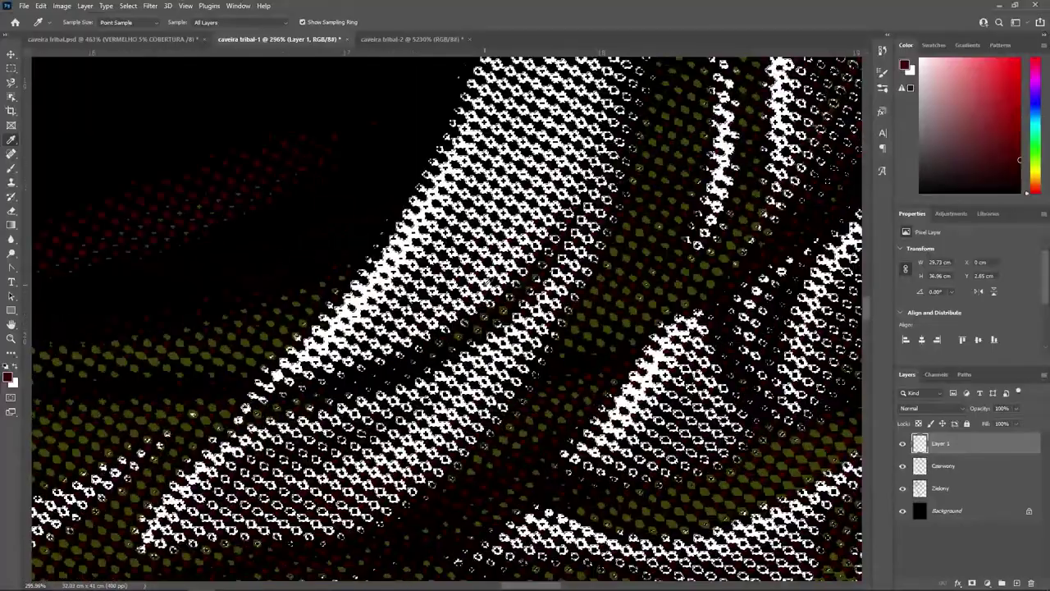
{"action": "scroll", "coordinate": [487, 281], "scroll_direction": "up", "scroll_amount": 3}
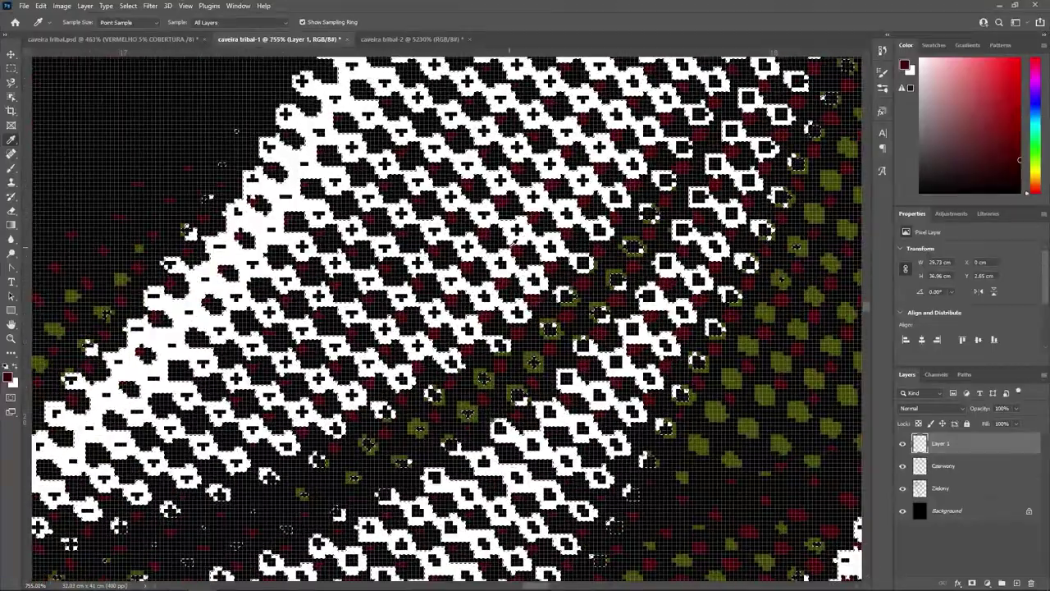
{"action": "scroll", "coordinate": [411, 188], "scroll_direction": "down", "scroll_amount": 2}
{"action": "scroll", "coordinate": [384, 197], "scroll_direction": "down", "scroll_amount": 2}
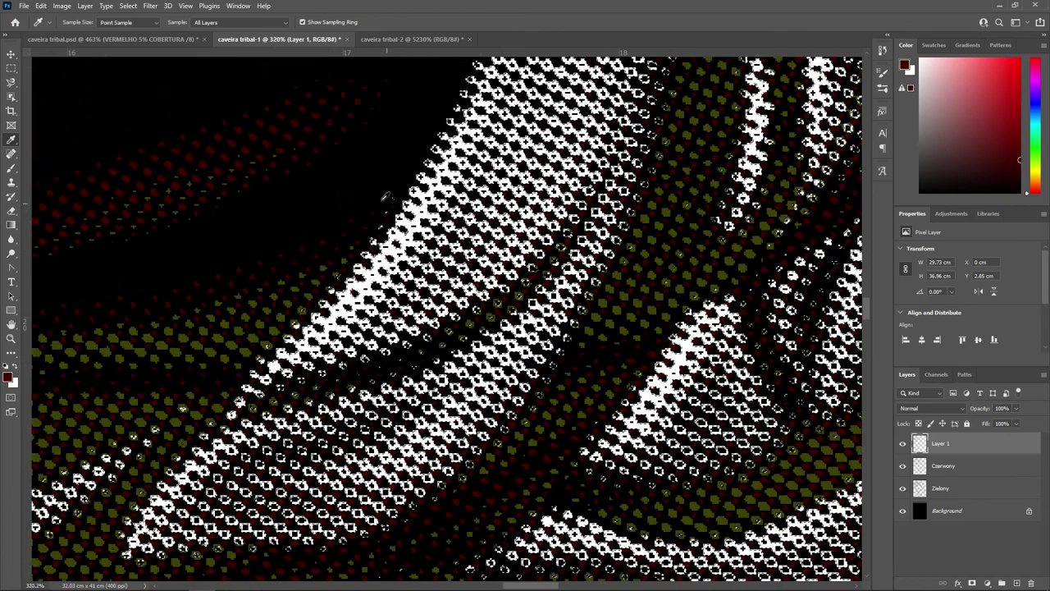
Step: Fill Layer 1's highlight dots with White, Normal mode, 100% opacity
{"action": "left_click", "coordinate": [42, 6]}
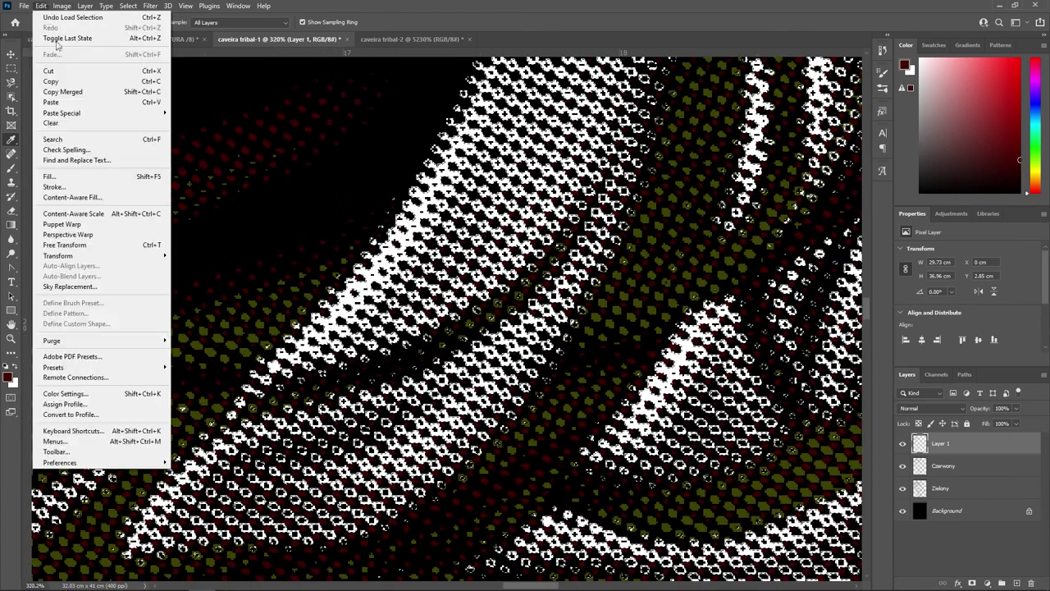
{"action": "left_click", "coordinate": [74, 178]}
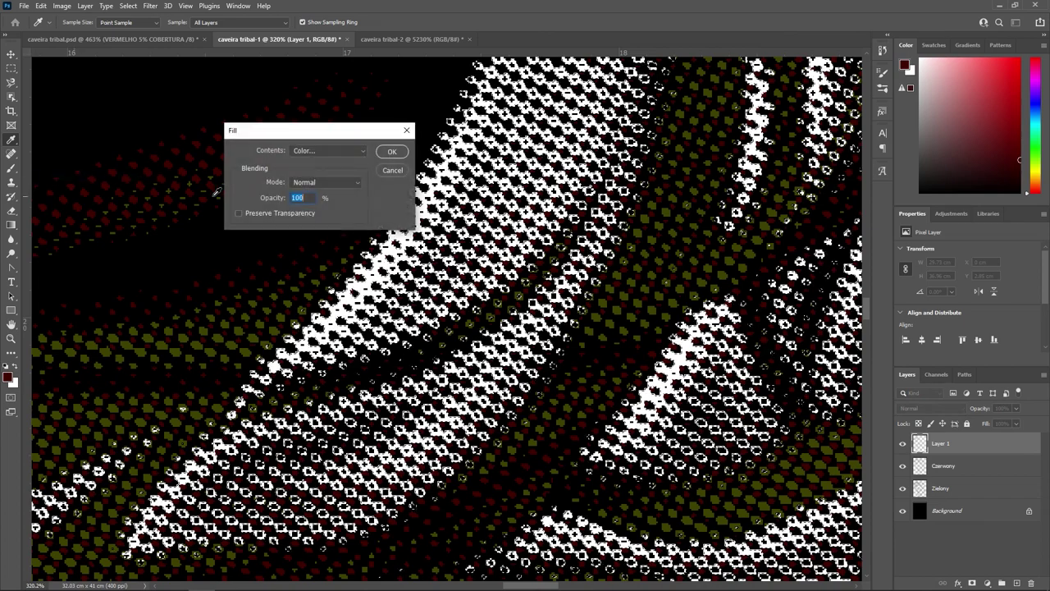
{"action": "left_click", "coordinate": [312, 150]}
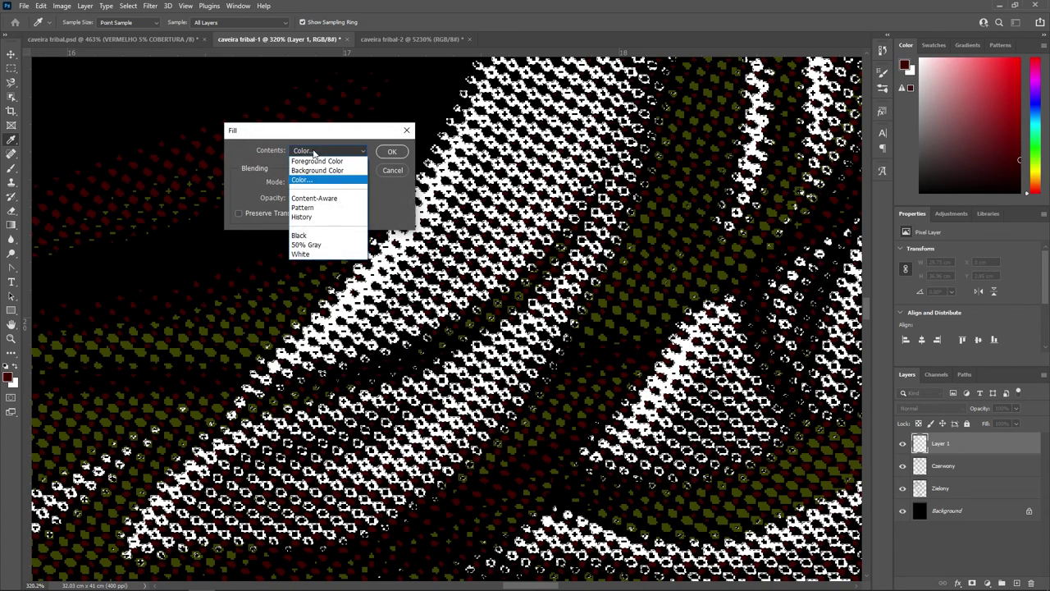
{"action": "left_click", "coordinate": [320, 256]}
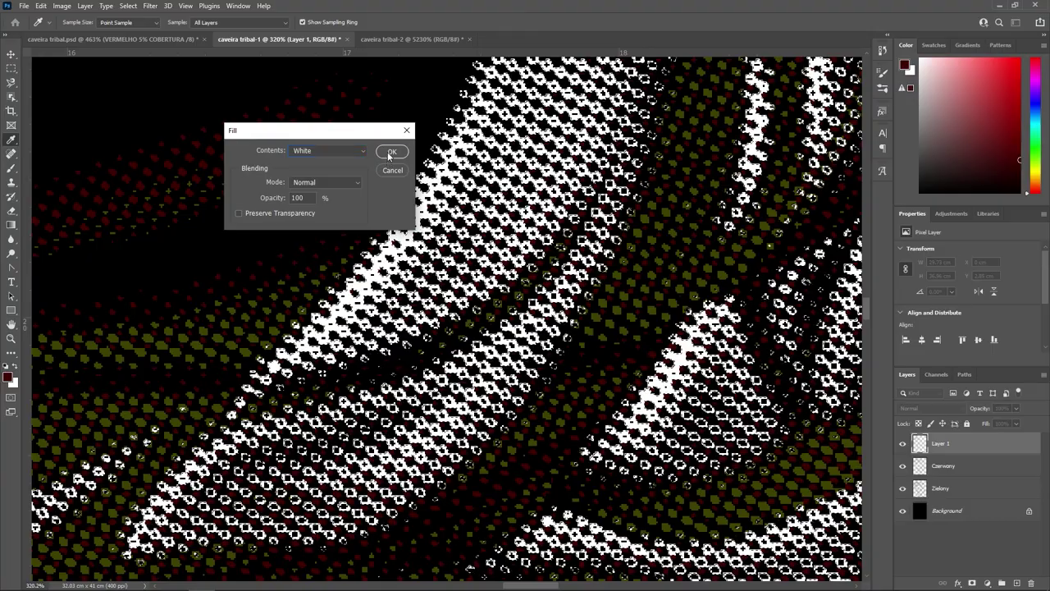
{"action": "left_click", "coordinate": [387, 152]}
Step: Zoom around the finished three-colour halftone skull to inspect the white dots
{"action": "scroll", "coordinate": [426, 138], "scroll_direction": "down", "scroll_amount": 3}
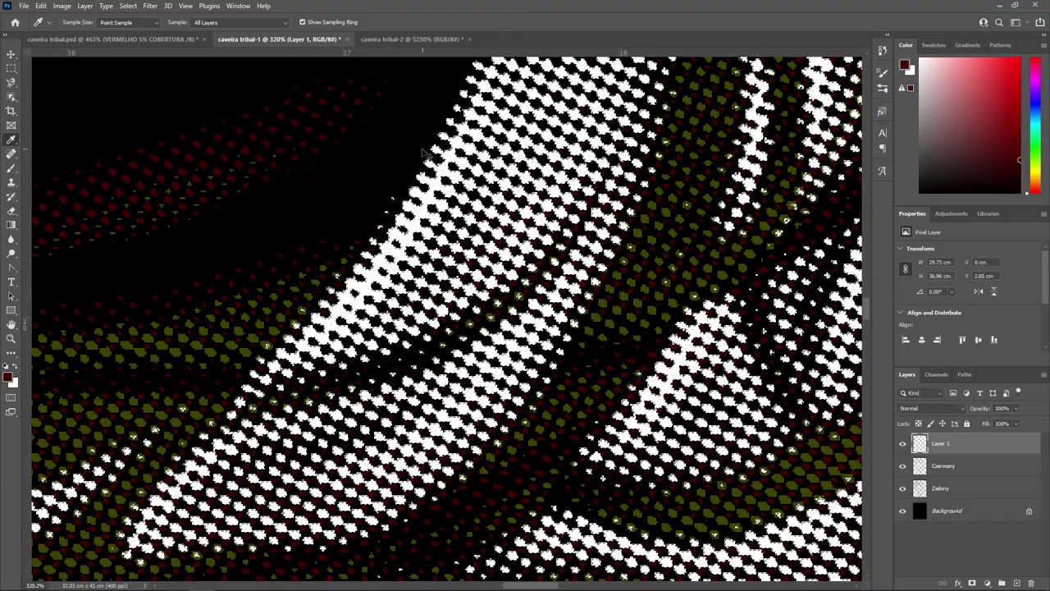
{"action": "scroll", "coordinate": [414, 230], "scroll_direction": "down", "scroll_amount": 3}
{"action": "scroll", "coordinate": [414, 230], "scroll_direction": "down", "scroll_amount": 3}
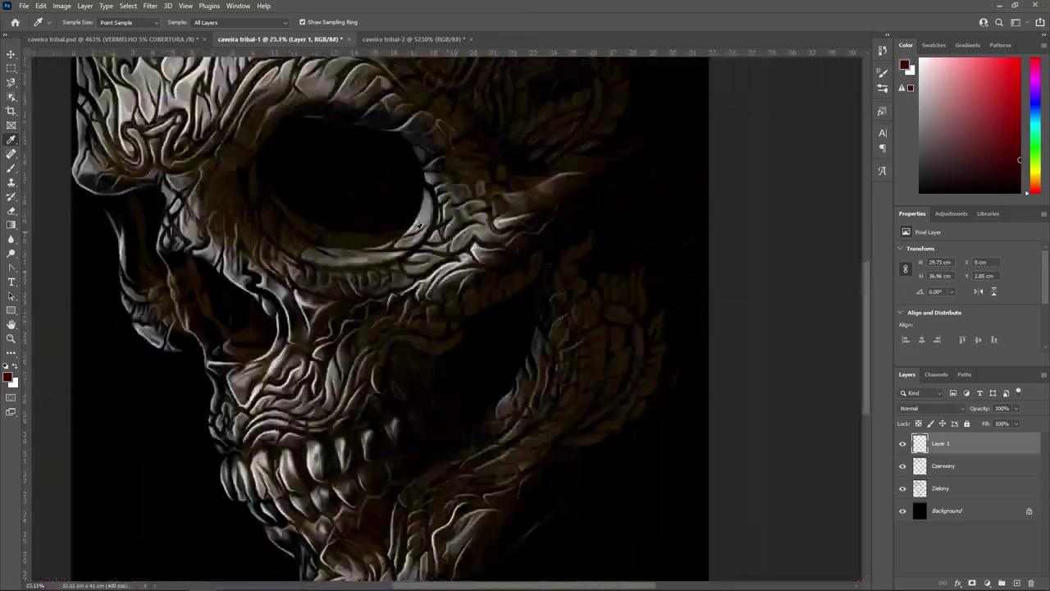
{"action": "scroll", "coordinate": [413, 230], "scroll_direction": "down", "scroll_amount": 3}
{"action": "scroll", "coordinate": [275, 164], "scroll_direction": "up", "scroll_amount": 3}
{"action": "scroll", "coordinate": [288, 181], "scroll_direction": "up", "scroll_amount": 2}
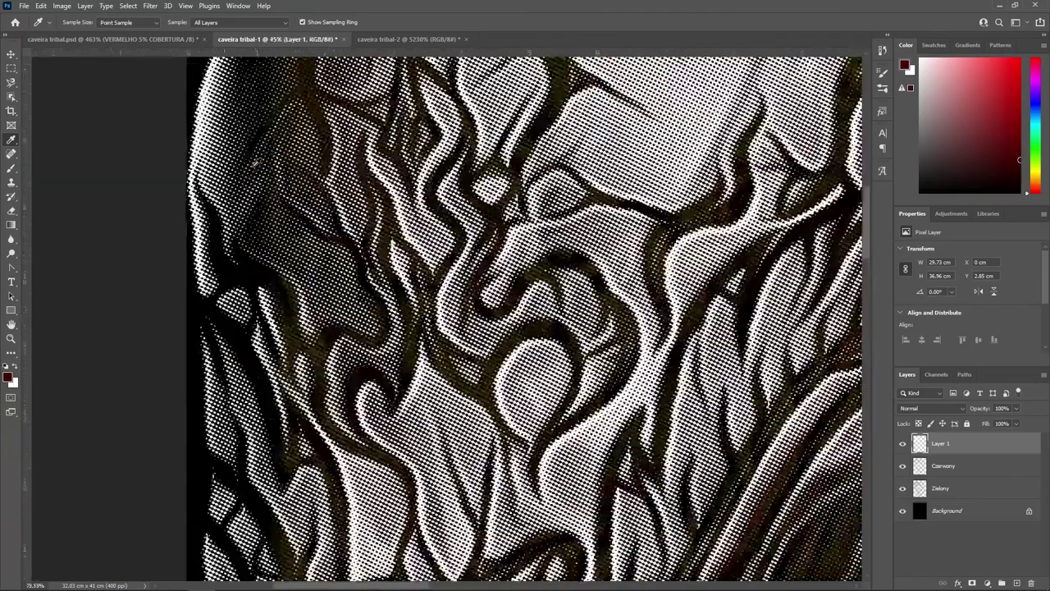
{"action": "scroll", "coordinate": [304, 205], "scroll_direction": "up", "scroll_amount": 2}
{"action": "scroll", "coordinate": [318, 223], "scroll_direction": "up", "scroll_amount": 2}
{"action": "scroll", "coordinate": [235, 216], "scroll_direction": "down", "scroll_amount": 3}
{"action": "scroll", "coordinate": [234, 215], "scroll_direction": "down", "scroll_amount": 2}
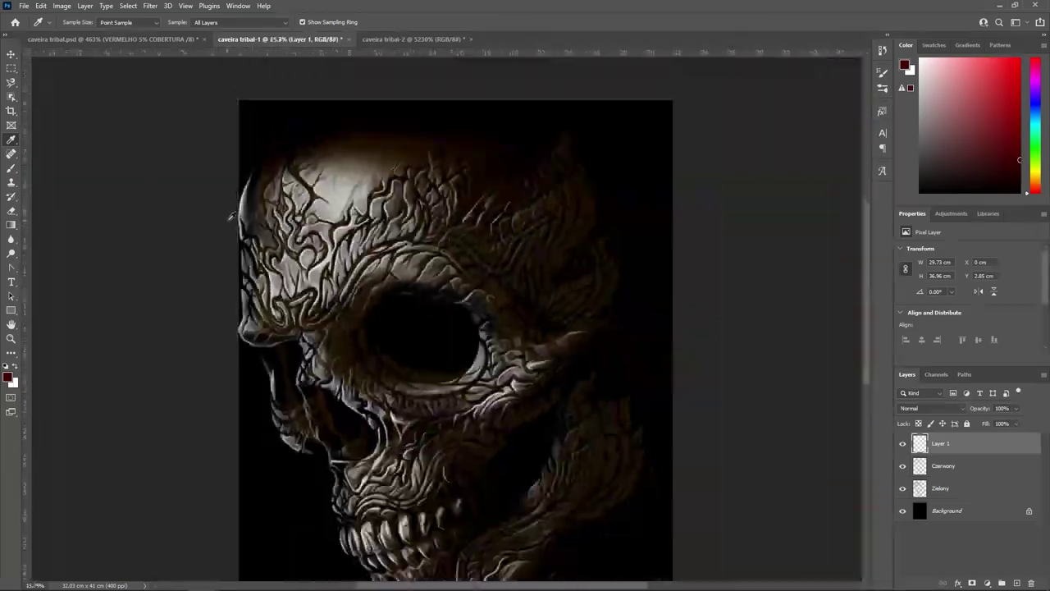
{"action": "scroll", "coordinate": [328, 246], "scroll_direction": "down", "scroll_amount": 2}
{"action": "scroll", "coordinate": [418, 282], "scroll_direction": "up", "scroll_amount": 2}
{"action": "scroll", "coordinate": [418, 281], "scroll_direction": "up", "scroll_amount": 1}
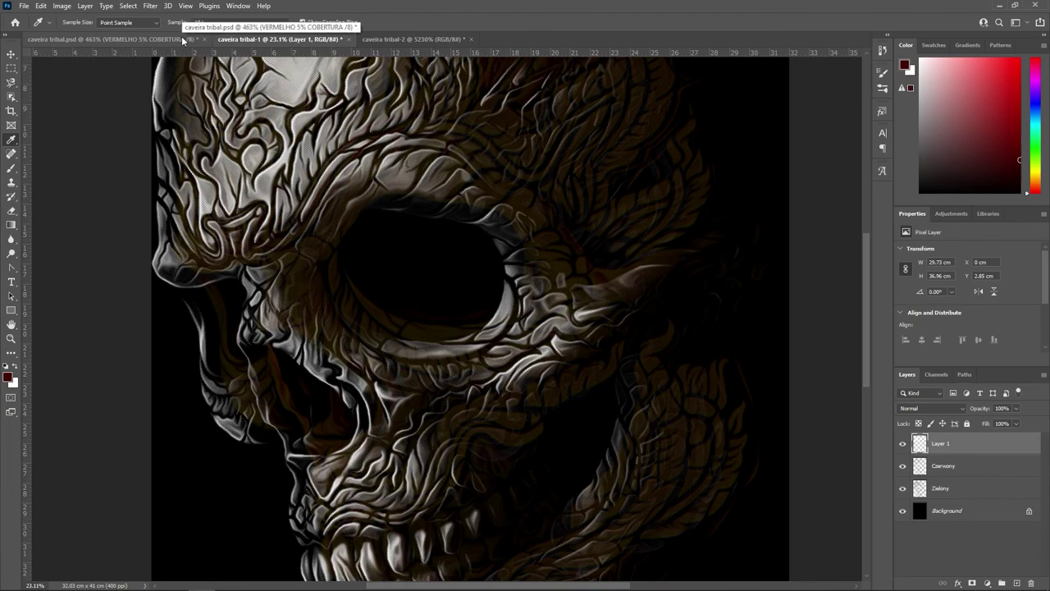
Step: Rename Layer 1 to 'Biały', add an empty layer above it, and return to caveira tribal.psd
{"action": "left_click", "coordinate": [183, 39]}
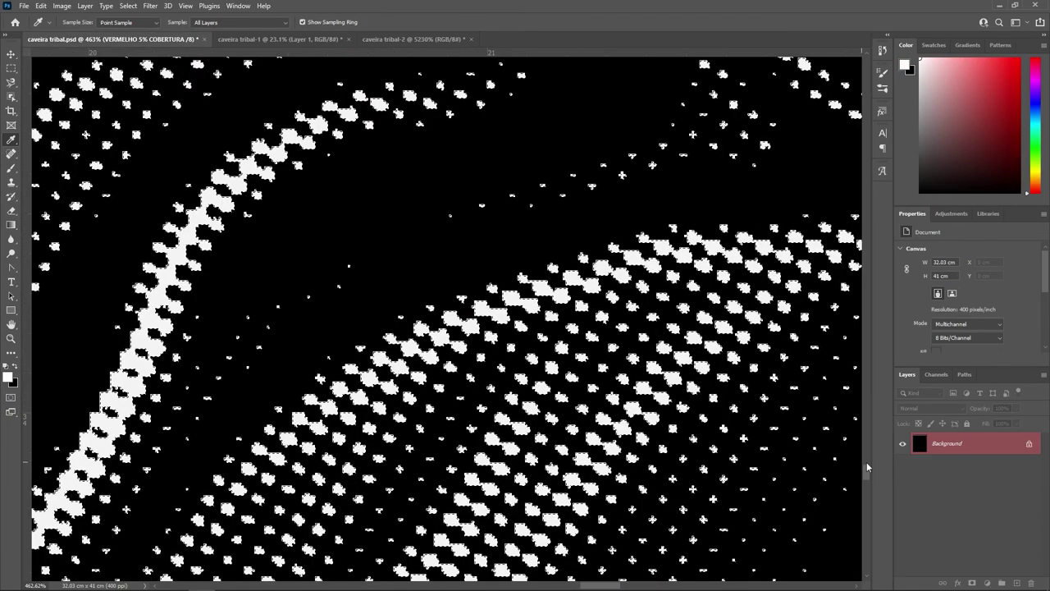
{"action": "left_click", "coordinate": [289, 38]}
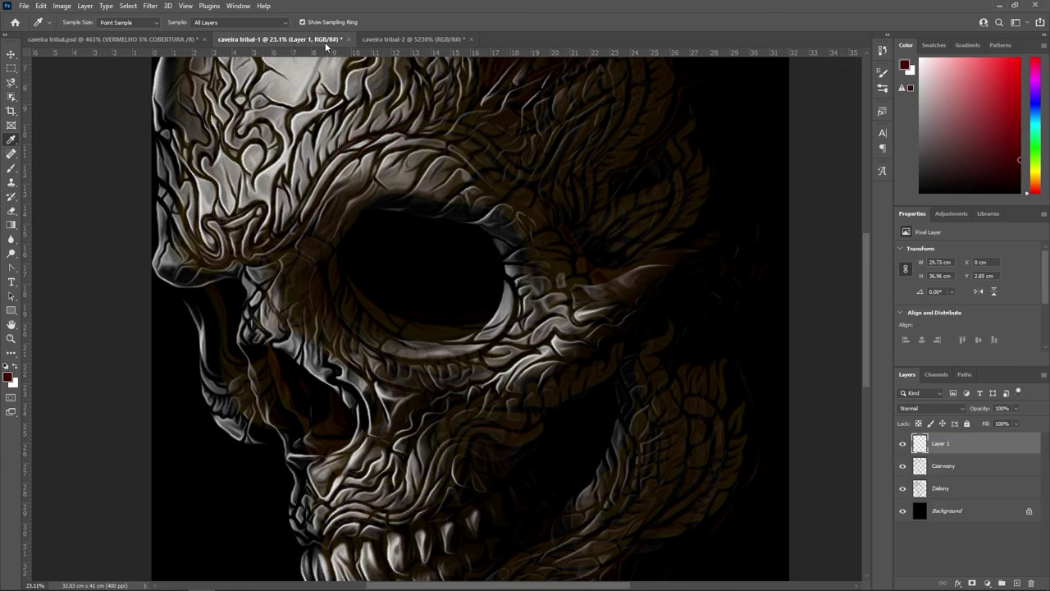
{"action": "double_click", "coordinate": [941, 444]}
{"action": "type", "text": "Biały"}
{"action": "key", "text": "Return"}
{"action": "left_click", "coordinate": [1019, 583]}
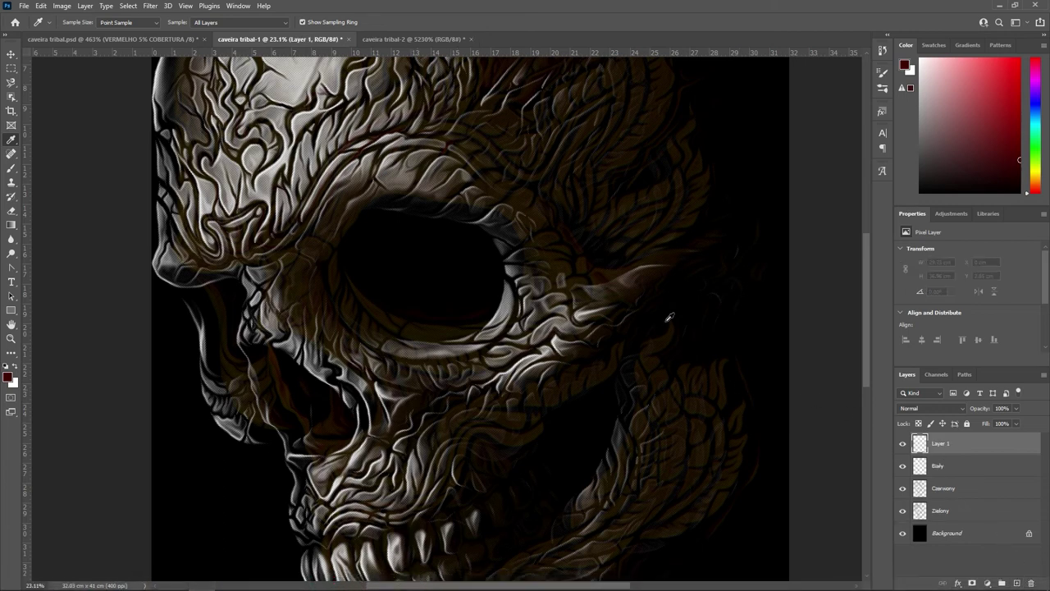
{"action": "left_click", "coordinate": [115, 39]}
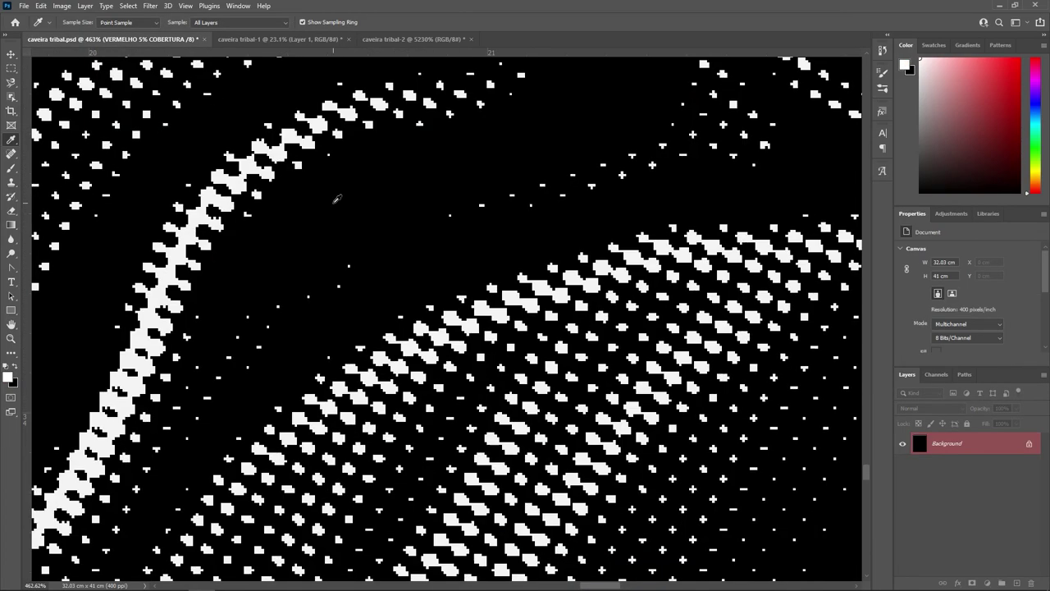
Step: Hide the white highlight channel and make CINZA 70% COBERTURA the visible, active channel
{"action": "scroll", "coordinate": [355, 196], "scroll_direction": "down", "scroll_amount": 10}
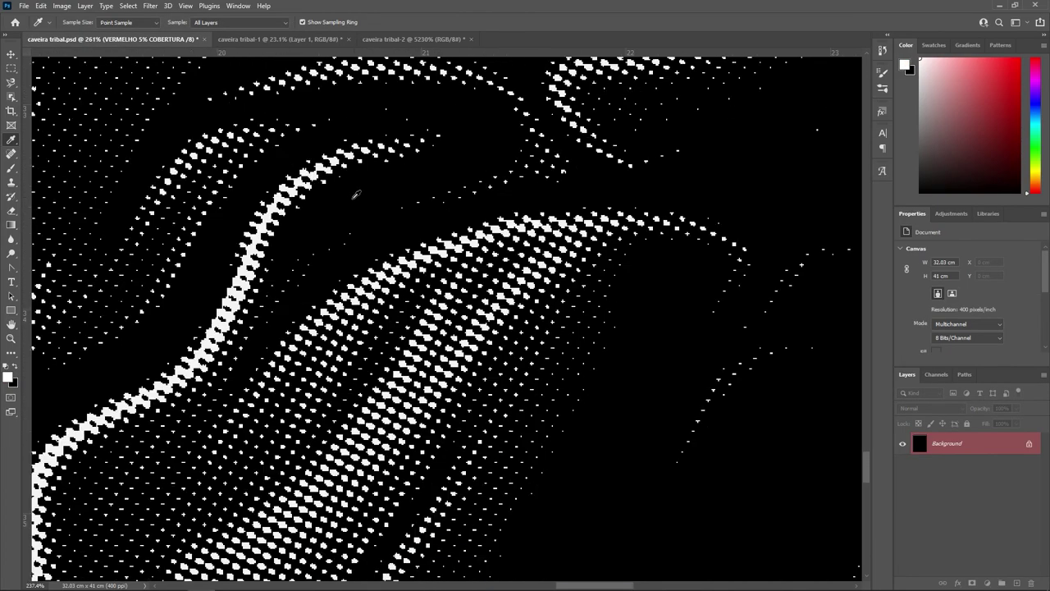
{"action": "left_click", "coordinate": [937, 376]}
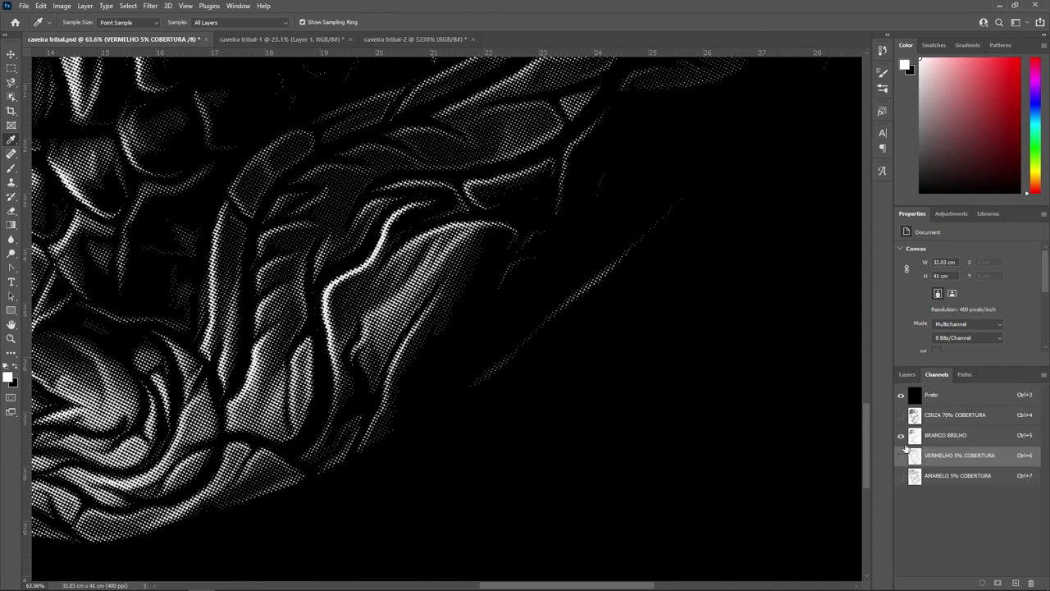
{"action": "left_click", "coordinate": [902, 435]}
{"action": "left_click", "coordinate": [902, 415]}
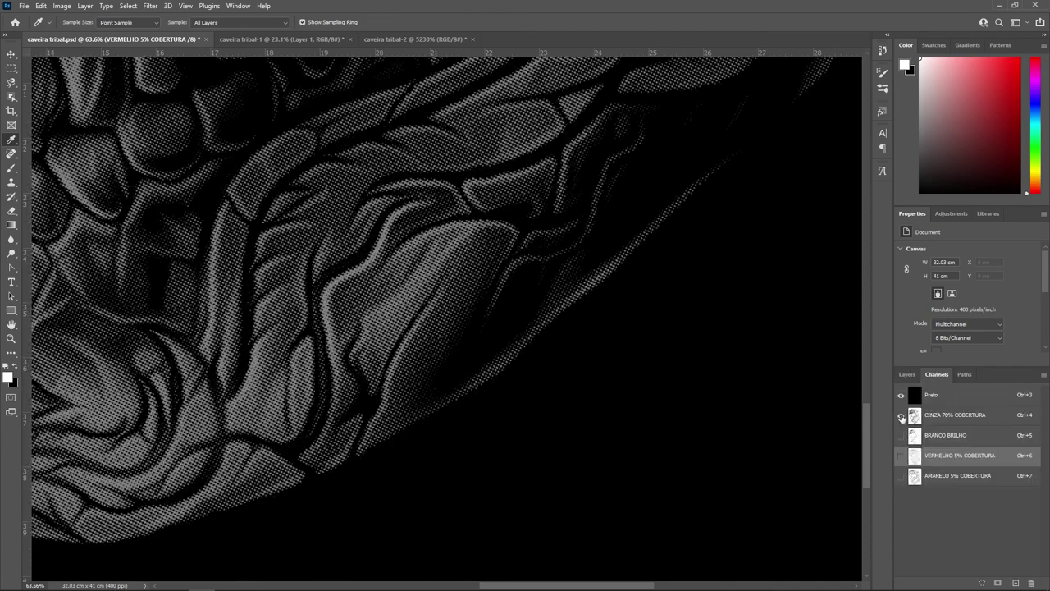
{"action": "scroll", "coordinate": [556, 301], "scroll_direction": "down", "scroll_amount": 3}
{"action": "scroll", "coordinate": [555, 300], "scroll_direction": "up", "scroll_amount": 1}
{"action": "scroll", "coordinate": [418, 216], "scroll_direction": "up", "scroll_amount": 2}
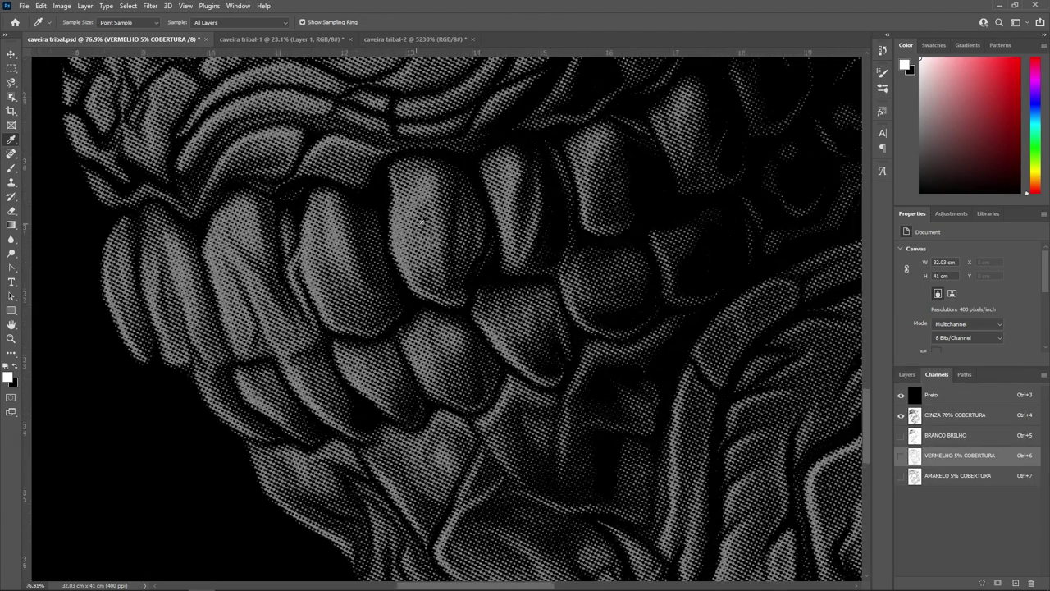
{"action": "scroll", "coordinate": [437, 231], "scroll_direction": "up", "scroll_amount": 2}
{"action": "scroll", "coordinate": [396, 196], "scroll_direction": "down", "scroll_amount": 2}
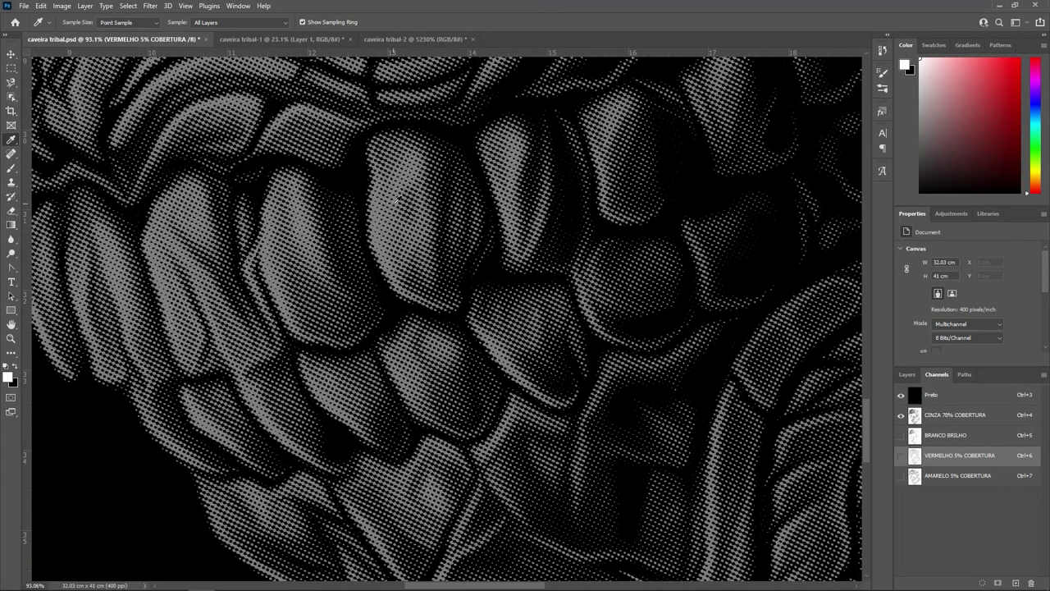
{"action": "scroll", "coordinate": [262, 204], "scroll_direction": "down", "scroll_amount": 3}
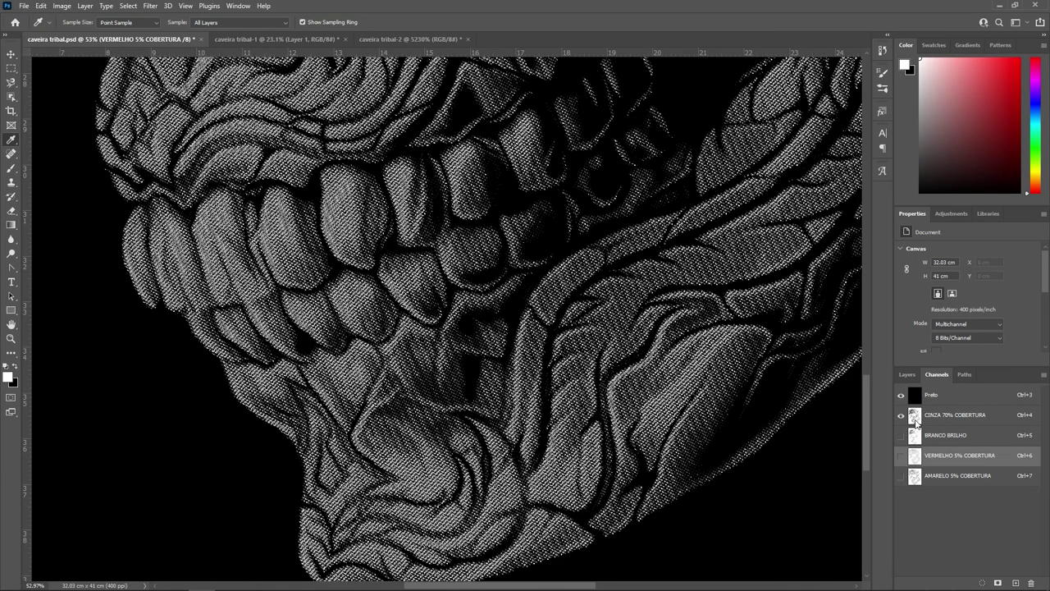
{"action": "left_click", "coordinate": [921, 416]}
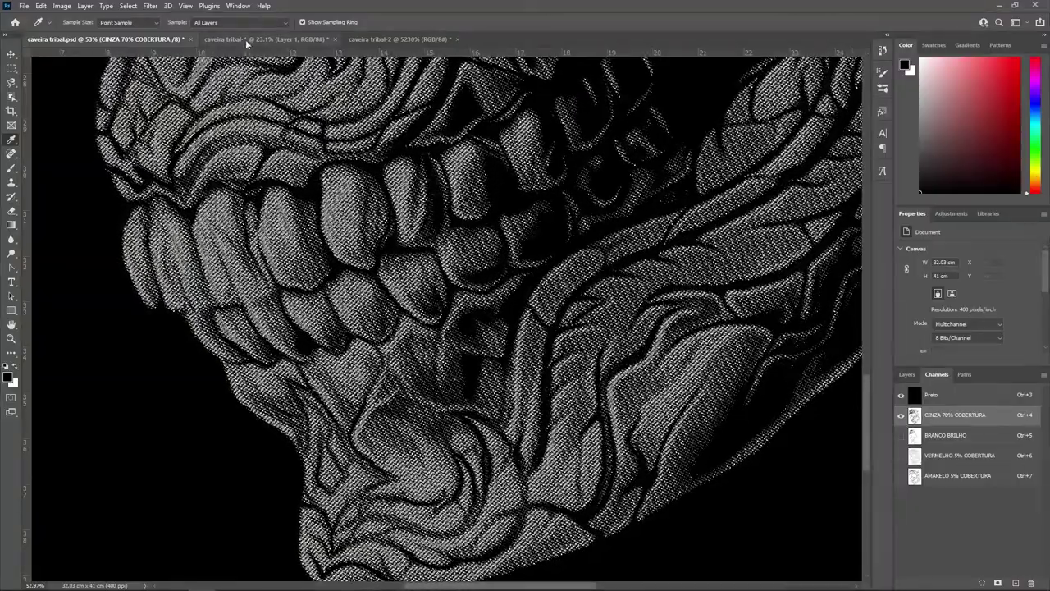
Step: Sample a gray halftone dot in caveira tribal-2 and confirm foreground colour 7f7f7f
{"action": "left_click", "coordinate": [246, 40]}
{"action": "left_click", "coordinate": [386, 39]}
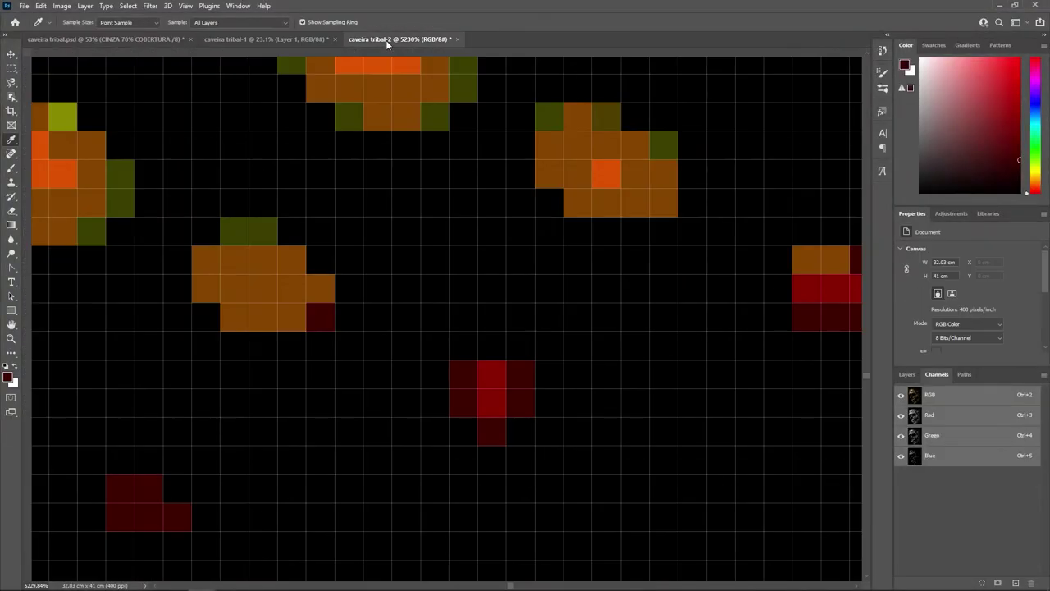
{"action": "scroll", "coordinate": [383, 312], "scroll_direction": "down", "scroll_amount": 2}
{"action": "scroll", "coordinate": [382, 312], "scroll_direction": "down", "scroll_amount": 4}
{"action": "scroll", "coordinate": [386, 308], "scroll_direction": "down", "scroll_amount": 3}
{"action": "scroll", "coordinate": [386, 309], "scroll_direction": "down", "scroll_amount": 2}
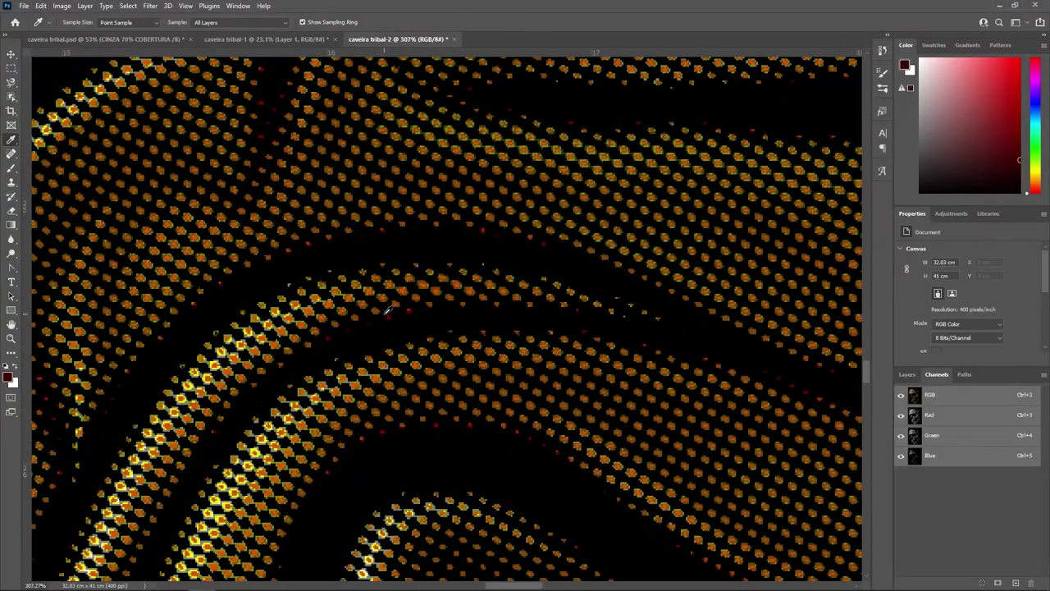
{"action": "scroll", "coordinate": [383, 312], "scroll_direction": "down", "scroll_amount": 1}
{"action": "scroll", "coordinate": [383, 312], "scroll_direction": "down", "scroll_amount": 1}
{"action": "scroll", "coordinate": [135, 392], "scroll_direction": "up", "scroll_amount": 1}
{"action": "scroll", "coordinate": [135, 392], "scroll_direction": "up", "scroll_amount": 2}
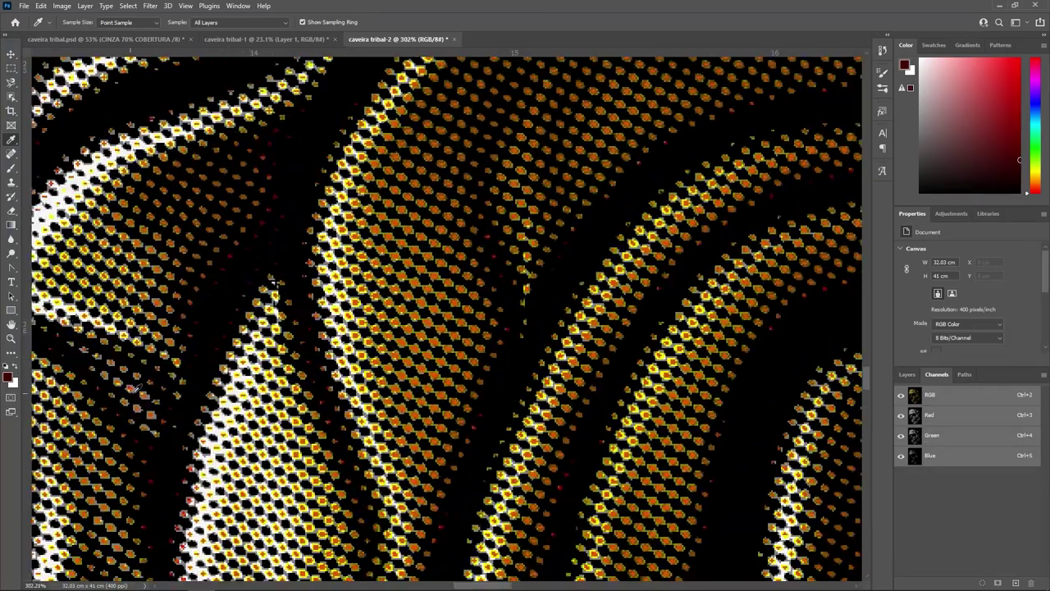
{"action": "scroll", "coordinate": [363, 183], "scroll_direction": "up", "scroll_amount": 3}
{"action": "scroll", "coordinate": [345, 246], "scroll_direction": "up", "scroll_amount": 3}
{"action": "scroll", "coordinate": [316, 285], "scroll_direction": "up", "scroll_amount": 1}
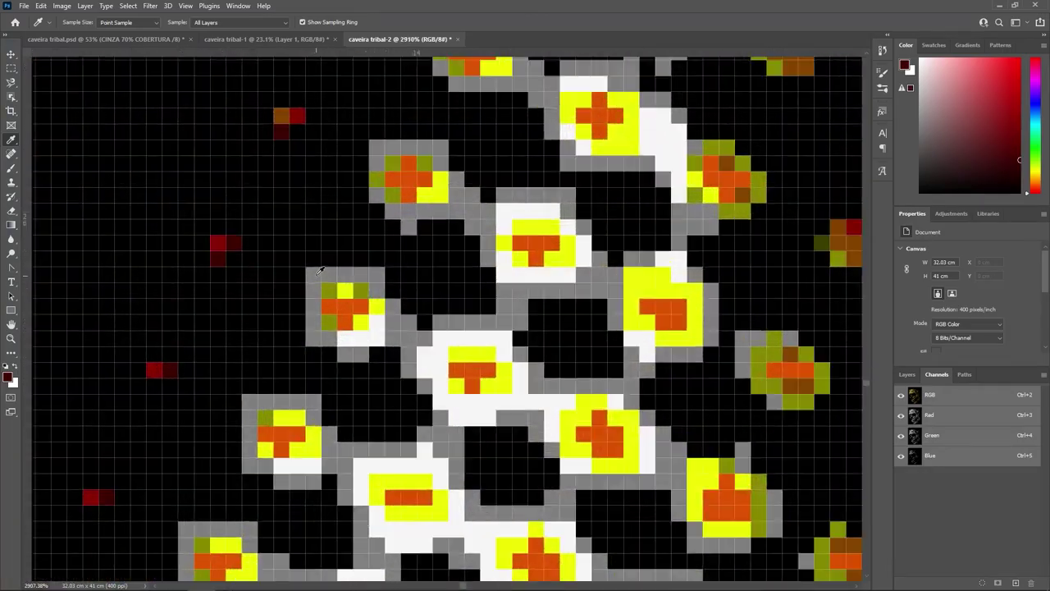
{"action": "left_click", "coordinate": [318, 272]}
{"action": "left_click", "coordinate": [10, 377]}
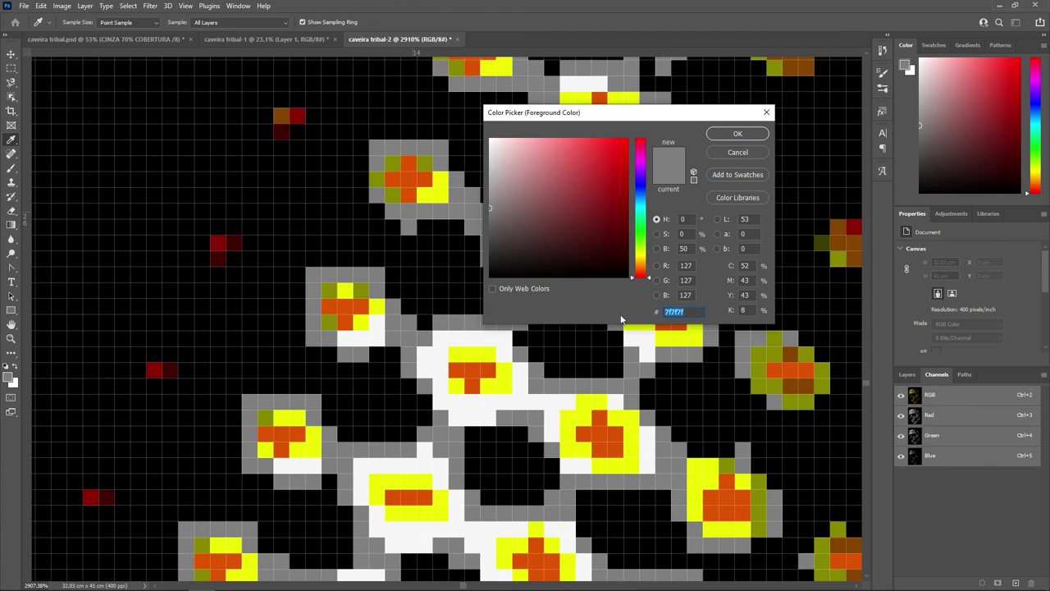
{"action": "left_click", "coordinate": [731, 133]}
Step: In caveira tribal-1's Layers panel, target the empty Layer 1, dismissing the no-pixels warnings
{"action": "left_click", "coordinate": [252, 38]}
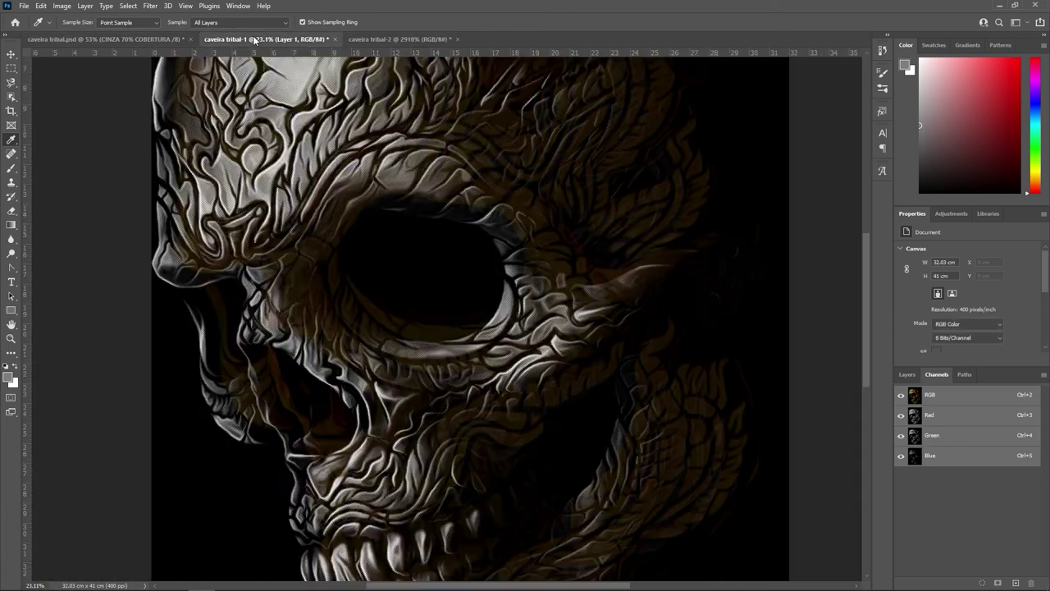
{"action": "left_click", "coordinate": [907, 376]}
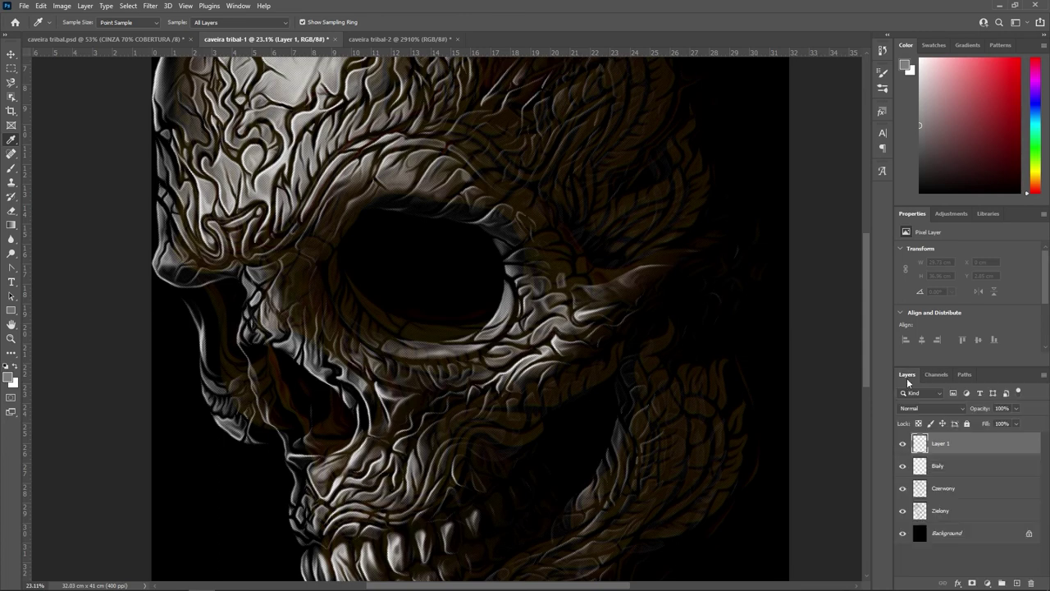
{"action": "left_click", "coordinate": [920, 445], "text": "ctrl"}
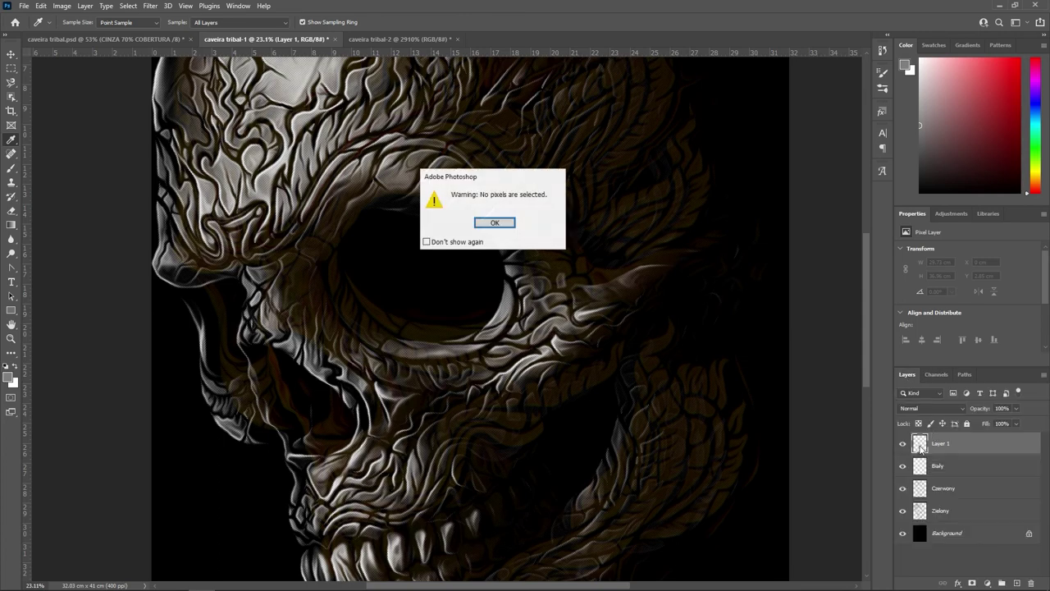
{"action": "left_click", "coordinate": [493, 232]}
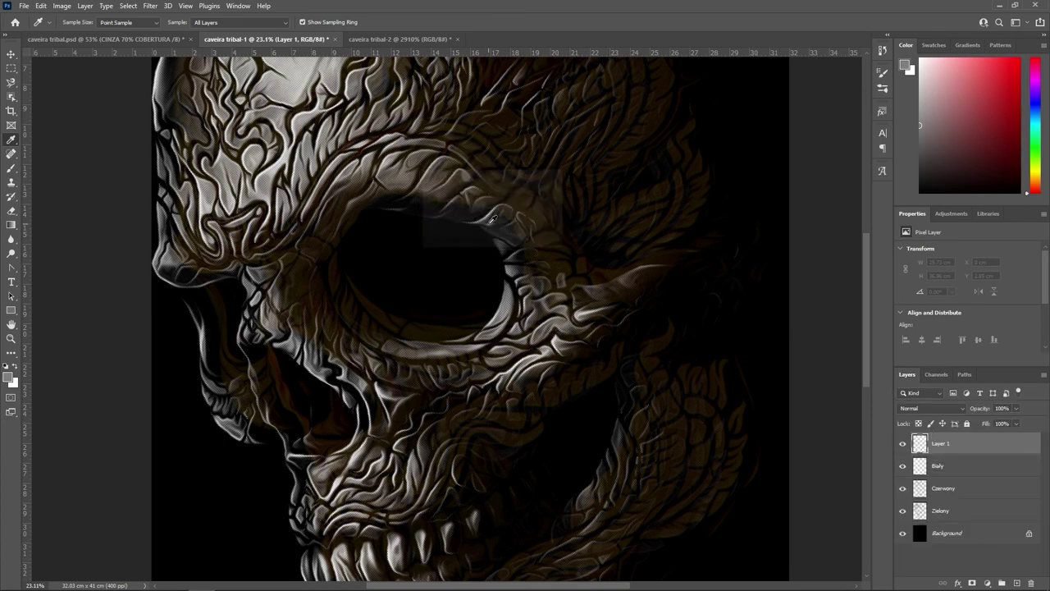
{"action": "left_click", "coordinate": [919, 446], "text": "ctrl"}
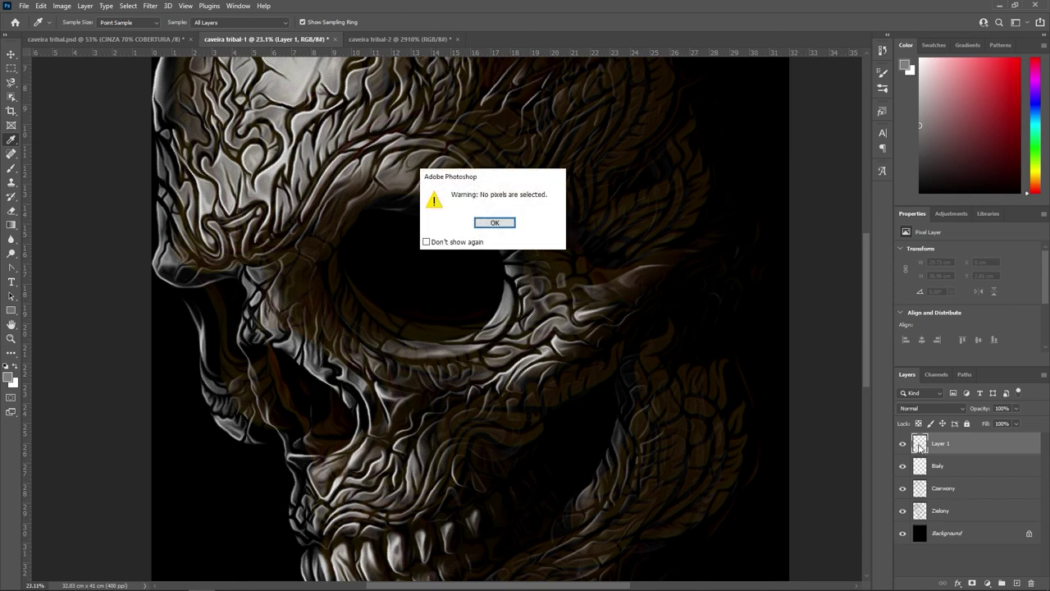
{"action": "left_click", "coordinate": [504, 222]}
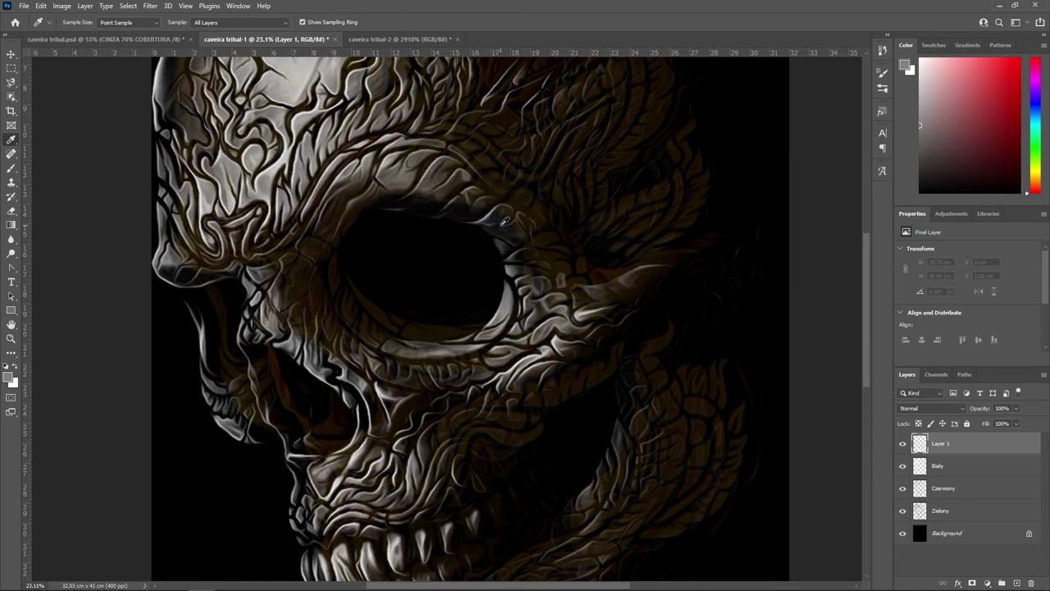
{"action": "left_click", "coordinate": [12, 54]}
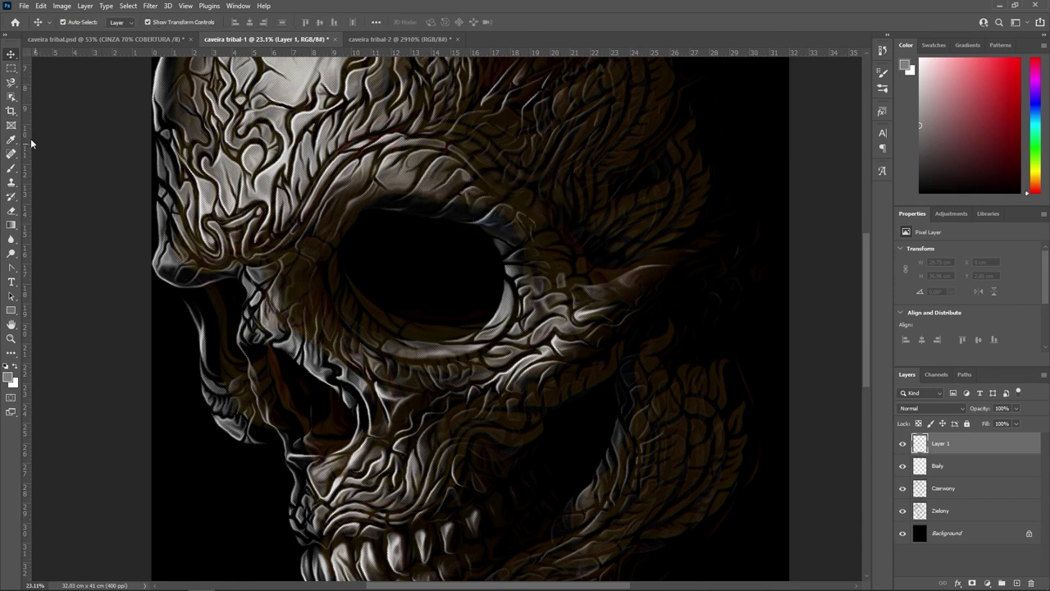
{"action": "left_click", "coordinate": [920, 445], "text": "ctrl"}
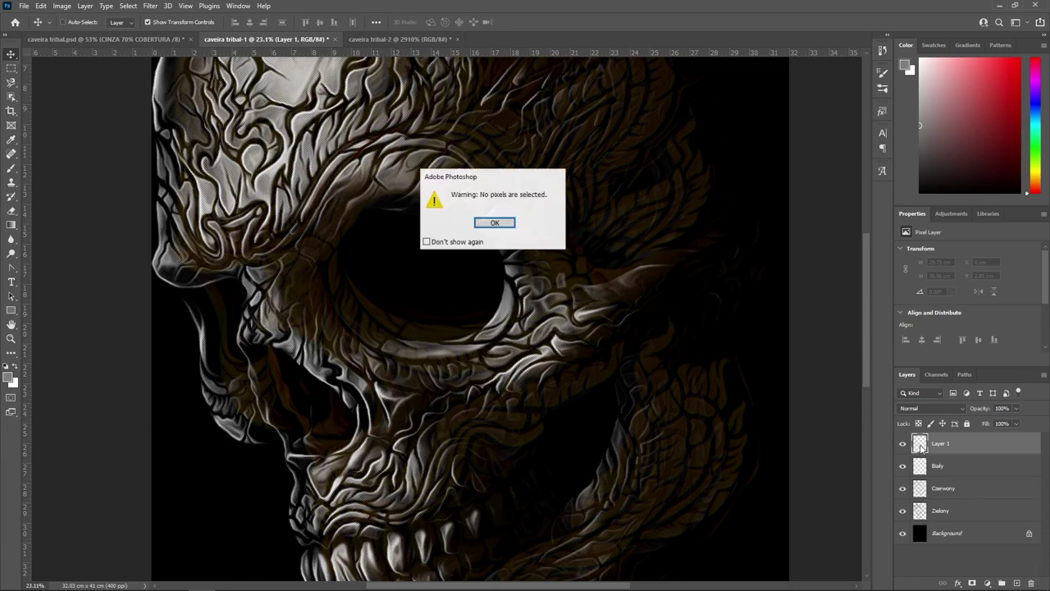
{"action": "left_click", "coordinate": [496, 222]}
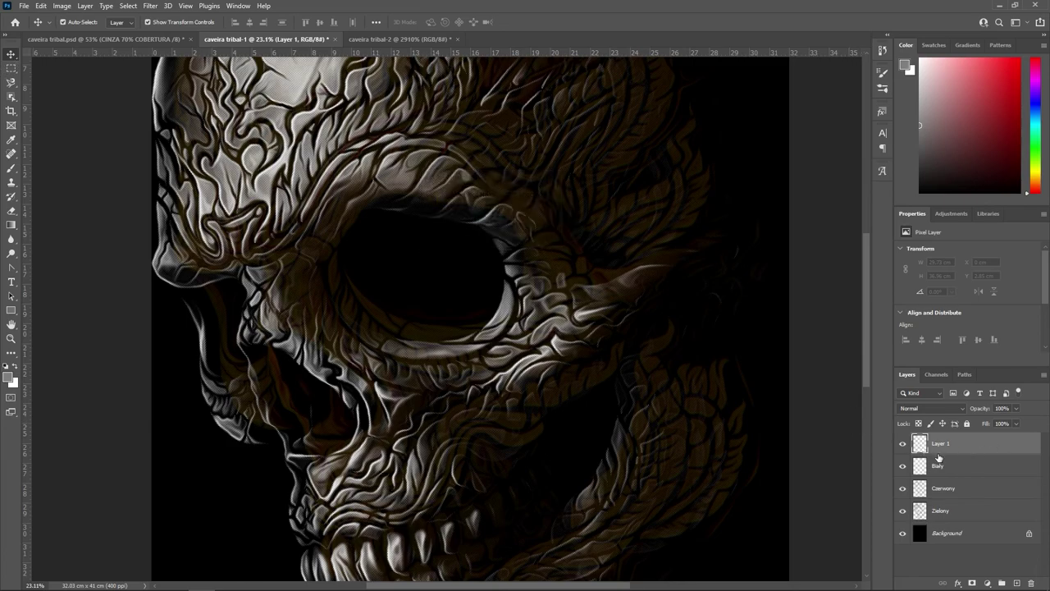
Step: Fit the skull in the window and paste the halftone skull from caveira tribal.psd into Layer 1
{"action": "scroll", "coordinate": [405, 274], "scroll_direction": "up", "scroll_amount": 2}
{"action": "scroll", "coordinate": [446, 251], "scroll_direction": "up", "scroll_amount": 2}
{"action": "scroll", "coordinate": [524, 262], "scroll_direction": "up", "scroll_amount": 1}
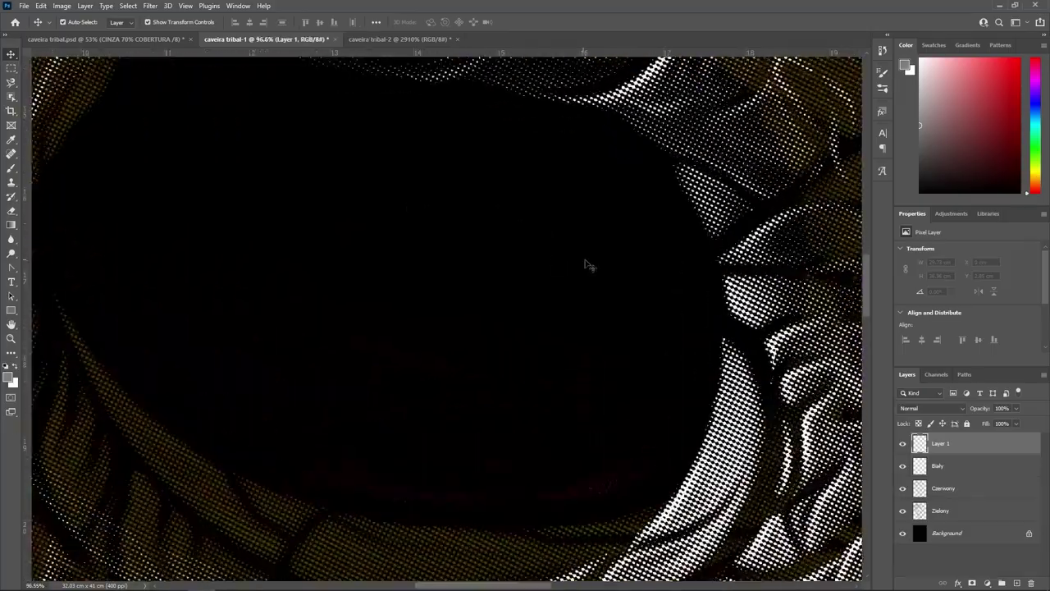
{"action": "scroll", "coordinate": [589, 265], "scroll_direction": "up", "scroll_amount": 2}
{"action": "key", "text": "ctrl+0"}
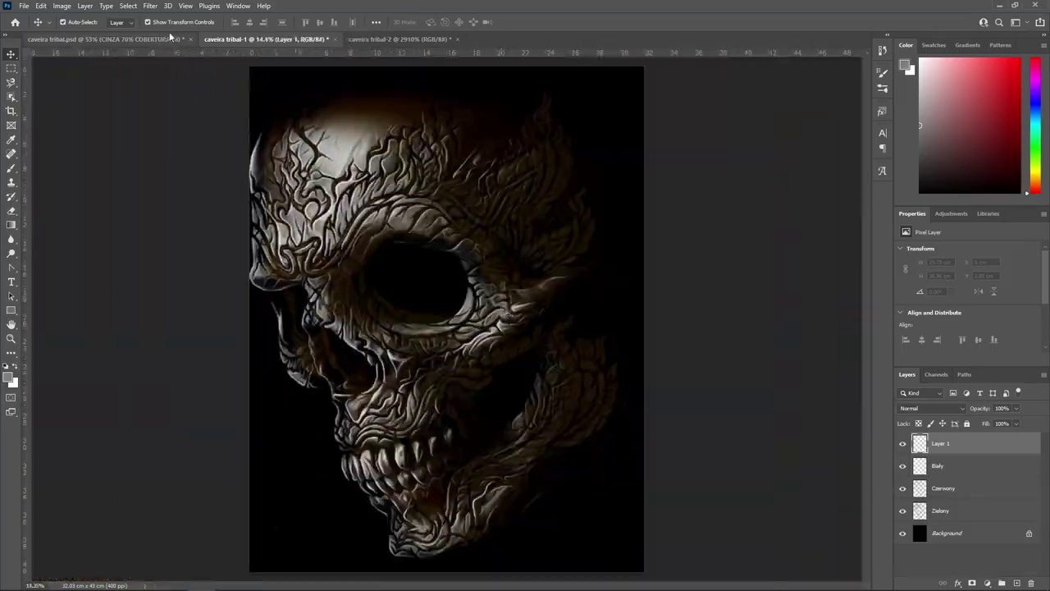
{"action": "left_click", "coordinate": [141, 39]}
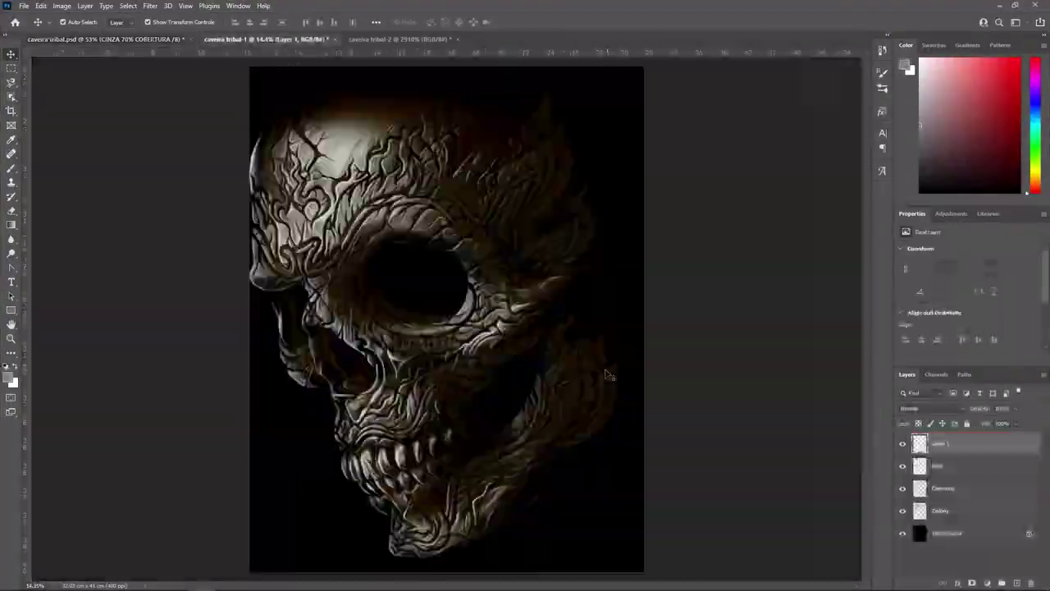
{"action": "key", "text": "ctrl+v"}
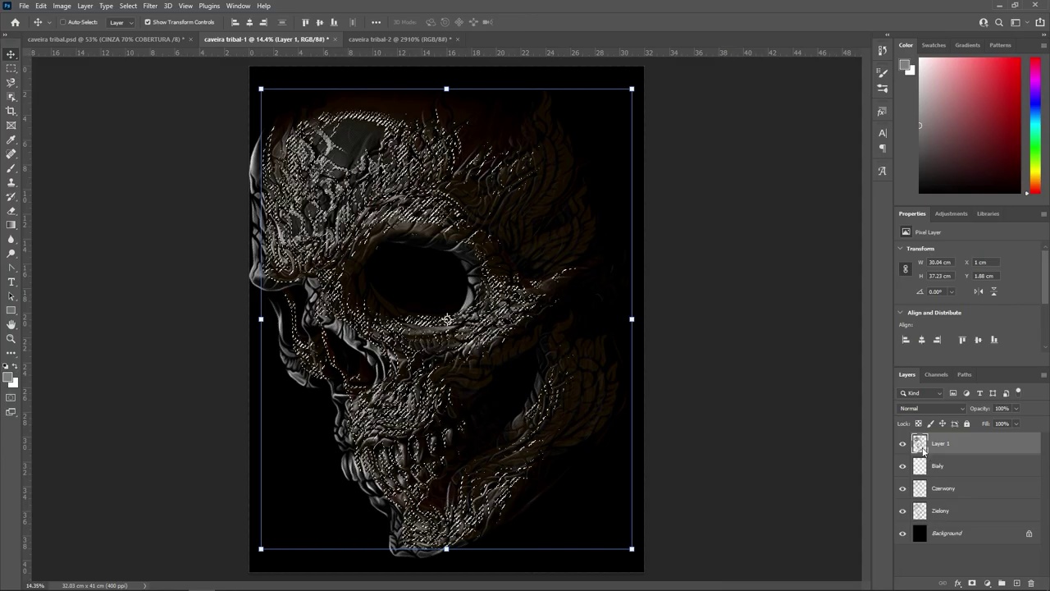
{"action": "scroll", "coordinate": [448, 320], "scroll_direction": "up", "scroll_amount": 3}
{"action": "scroll", "coordinate": [454, 288], "scroll_direction": "up", "scroll_amount": 2}
{"action": "scroll", "coordinate": [454, 288], "scroll_direction": "up", "scroll_amount": 2}
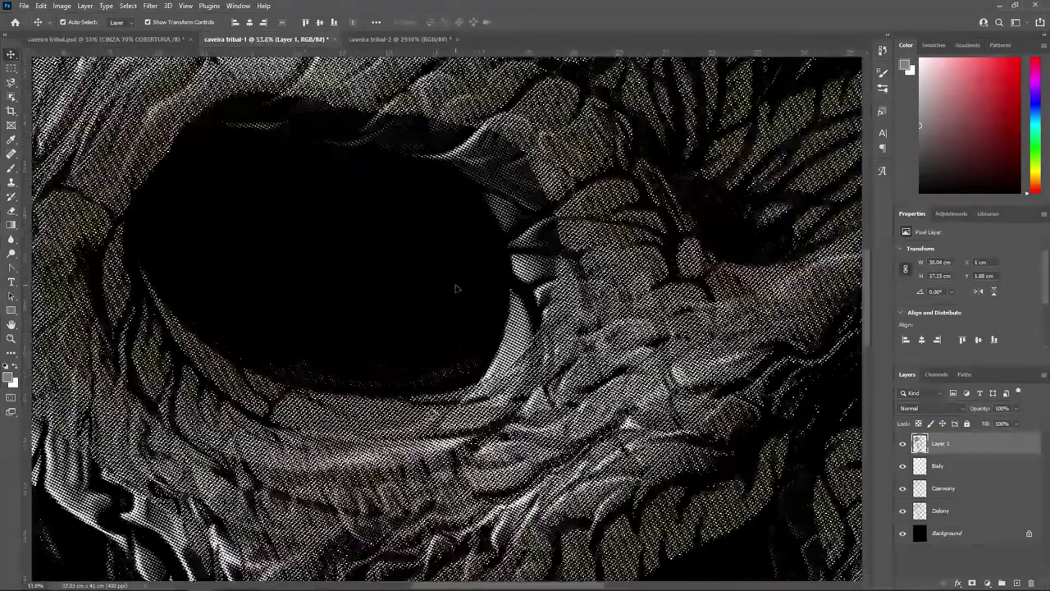
{"action": "scroll", "coordinate": [453, 288], "scroll_direction": "up", "scroll_amount": 2}
{"action": "left_click", "coordinate": [24, 6]}
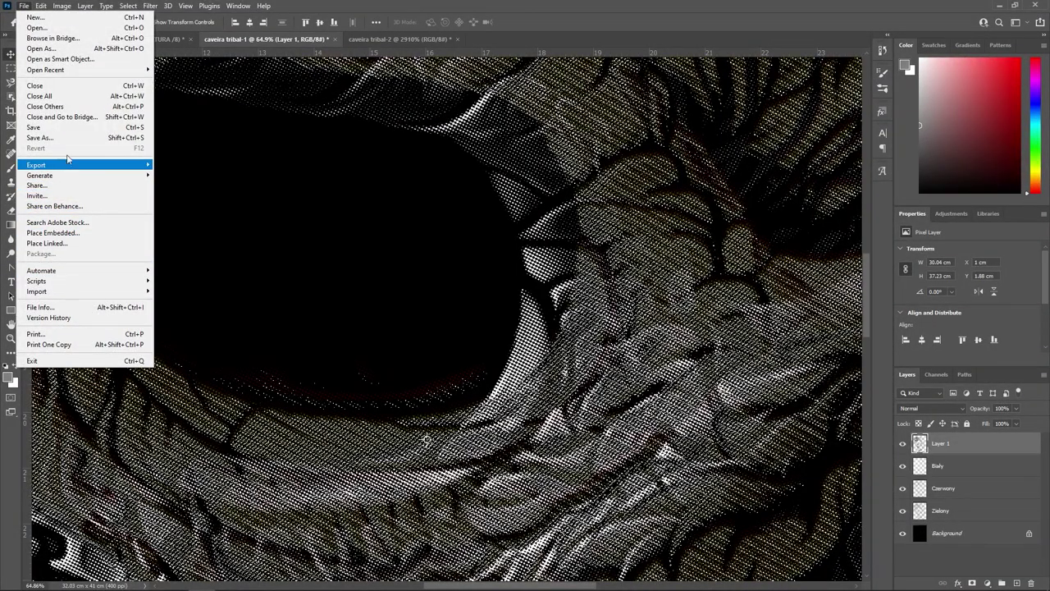
{"action": "mouse_move", "coordinate": [41, 6]}
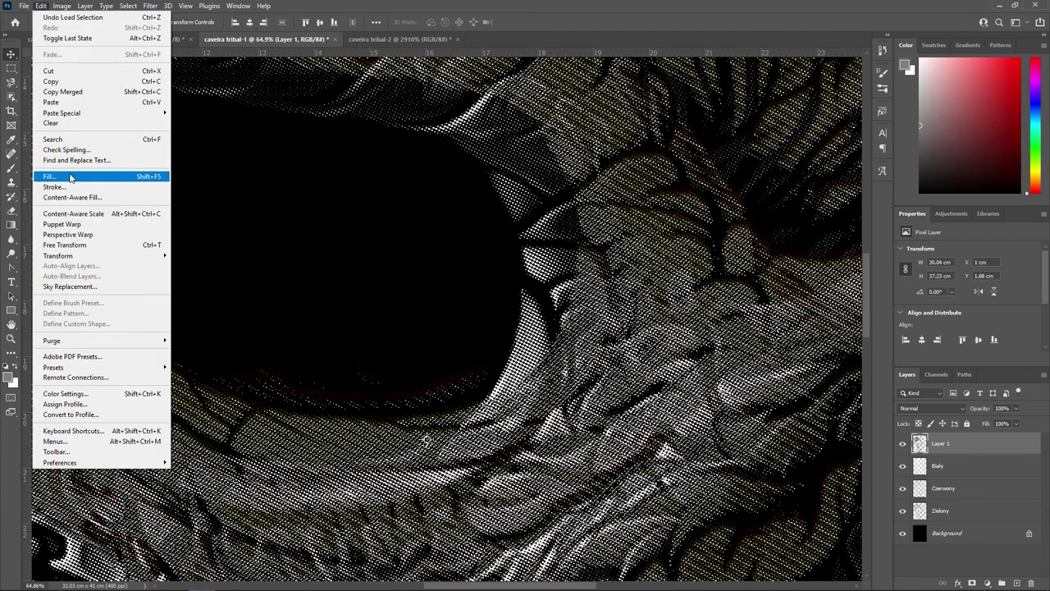
Step: Fill Layer 1's halftone dots with 50% Gray
{"action": "left_click", "coordinate": [71, 179]}
{"action": "left_click", "coordinate": [328, 150]}
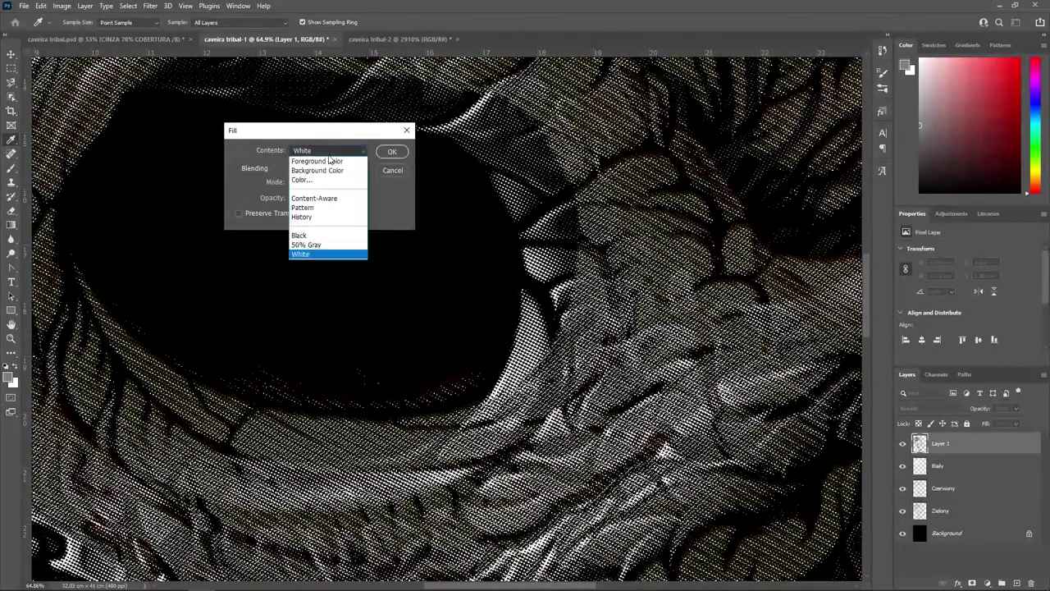
{"action": "left_click", "coordinate": [320, 244]}
{"action": "left_click", "coordinate": [391, 152]}
Step: Rename Layer 1 to 'Szary'
{"action": "key", "text": "v"}
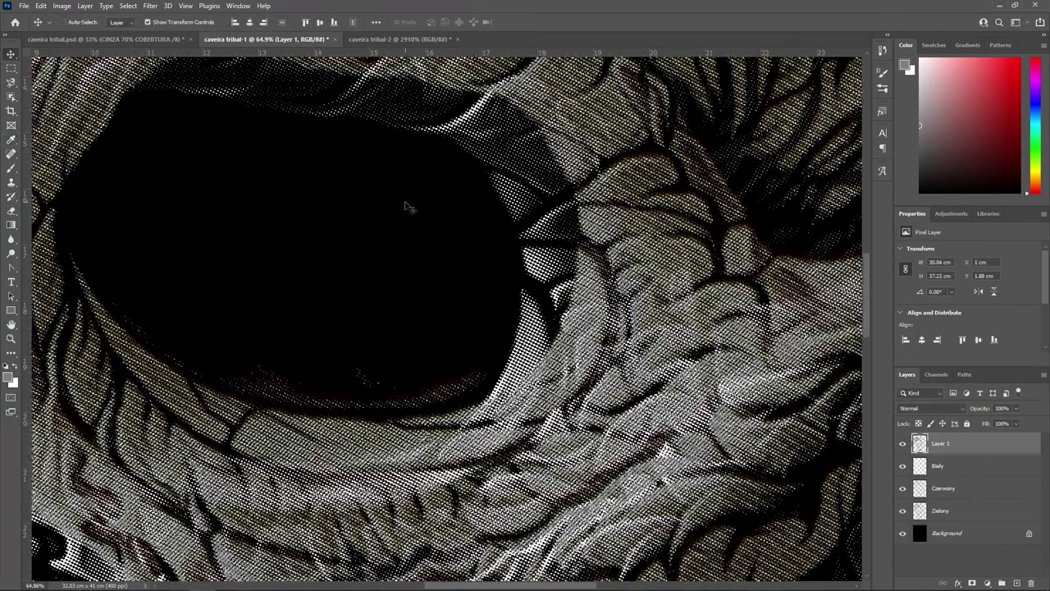
{"action": "scroll", "coordinate": [415, 242], "scroll_direction": "down", "scroll_amount": 2}
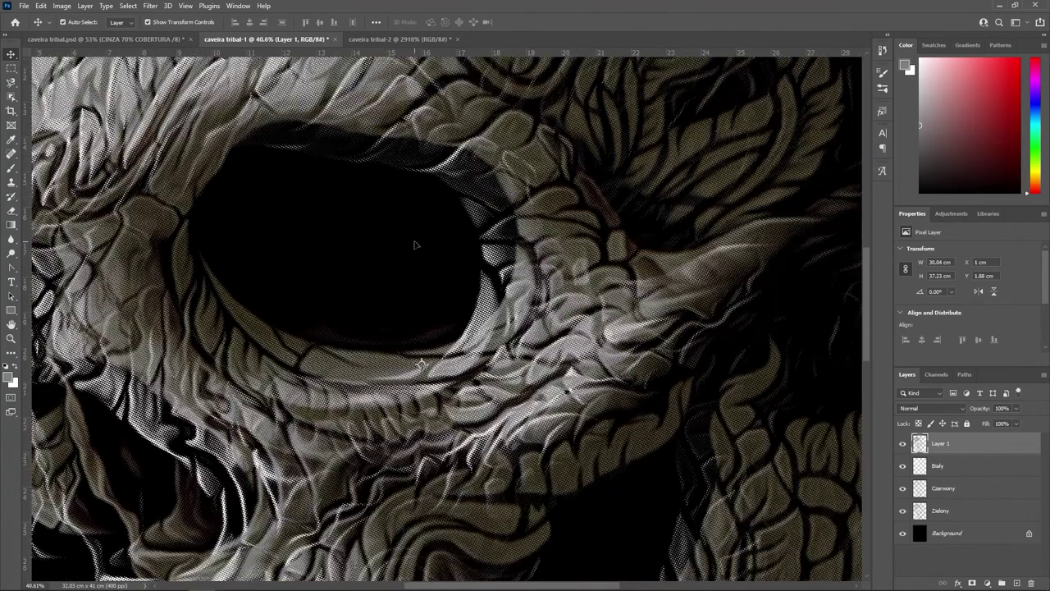
{"action": "scroll", "coordinate": [414, 244], "scroll_direction": "down", "scroll_amount": 3}
{"action": "scroll", "coordinate": [418, 247], "scroll_direction": "down", "scroll_amount": 2}
{"action": "scroll", "coordinate": [608, 336], "scroll_direction": "up", "scroll_amount": 2}
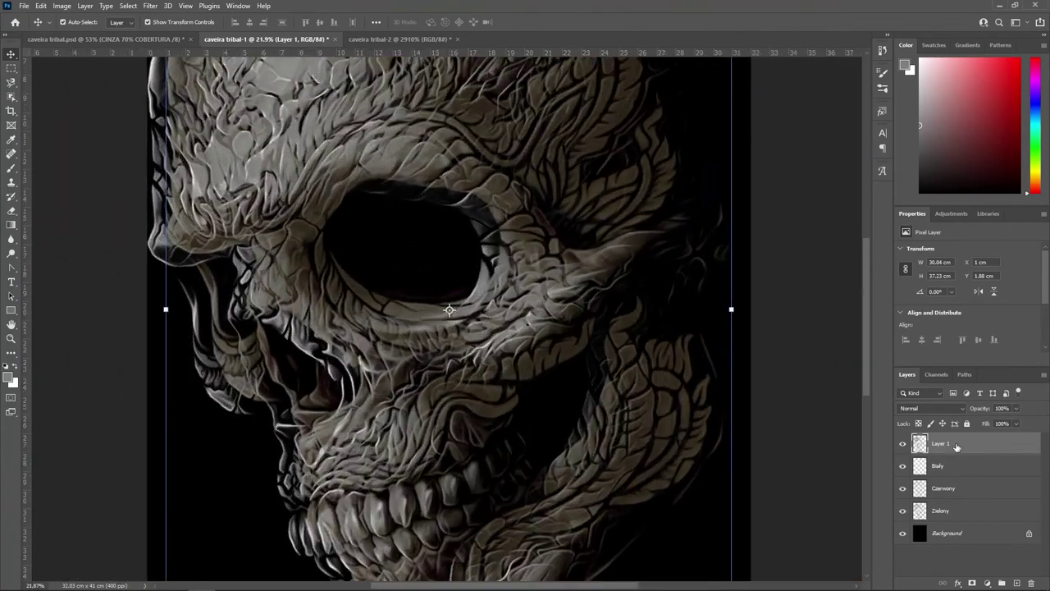
{"action": "double_click", "coordinate": [941, 443]}
{"action": "type", "text": "Szary"}
{"action": "key", "text": "Return"}
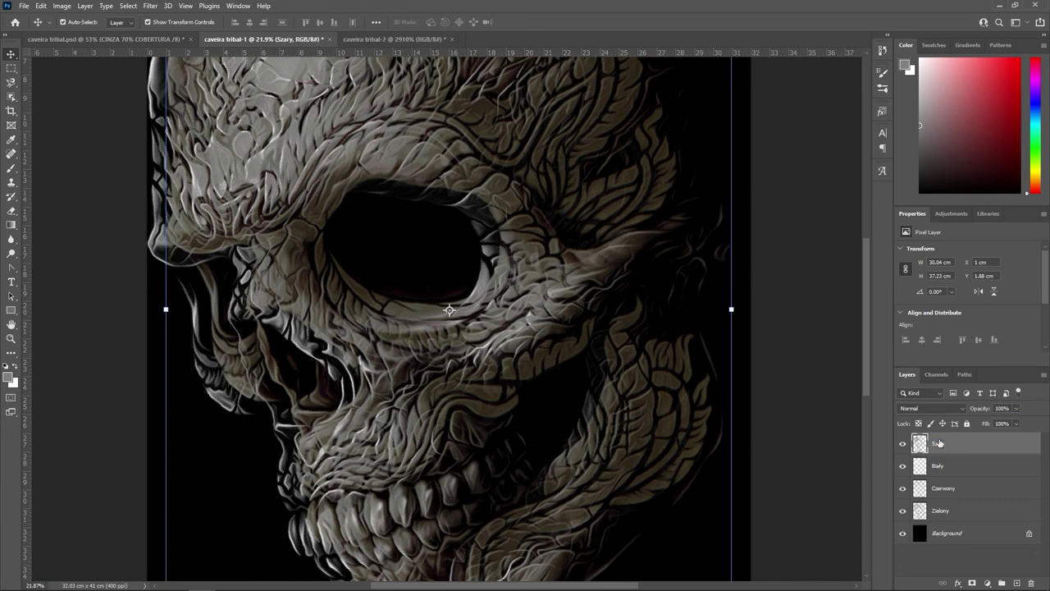
Step: Select all four colour dot layers and align them on horizontal and vertical centres
{"action": "scroll", "coordinate": [225, 270], "scroll_direction": "down", "scroll_amount": 2}
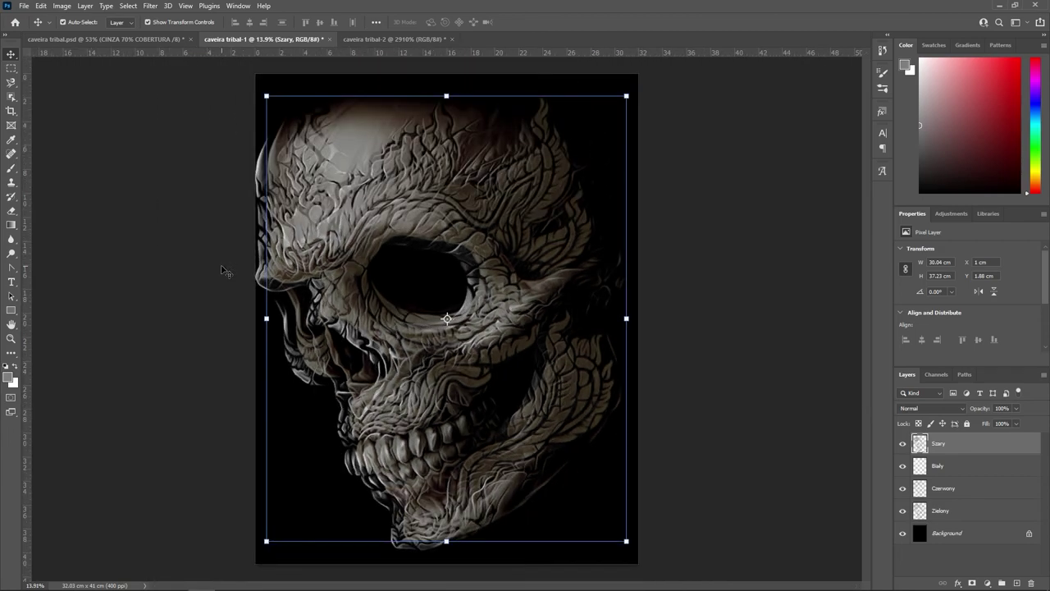
{"action": "scroll", "coordinate": [234, 279], "scroll_direction": "down", "scroll_amount": 2}
{"action": "mouse_move", "coordinate": [271, 166]}
{"action": "left_mouse_down"}
{"action": "mouse_move", "coordinate": [462, 405]}
{"action": "mouse_move", "coordinate": [638, 499]}
{"action": "left_mouse_up"}
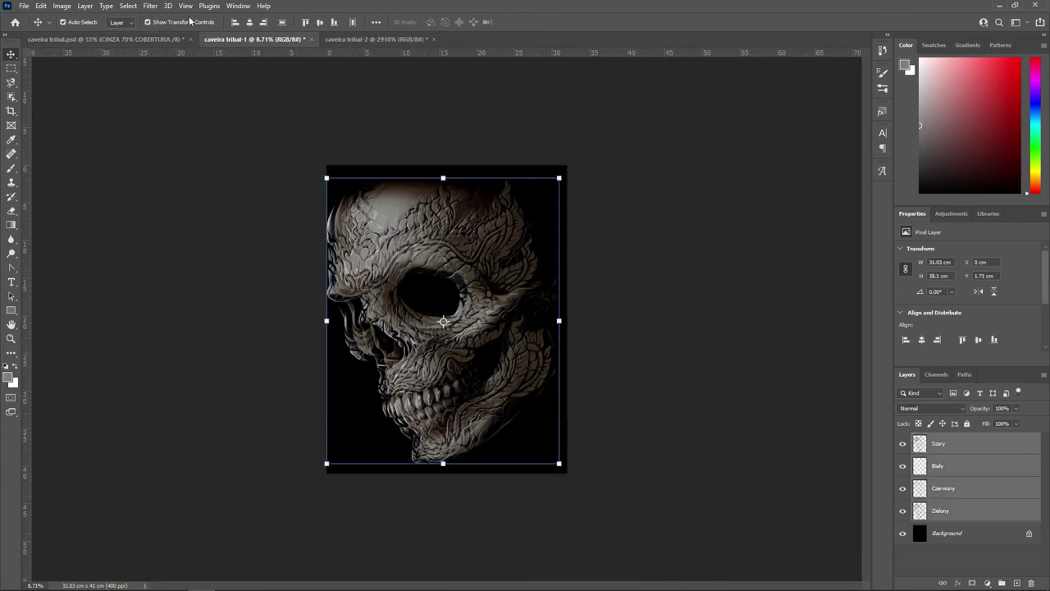
{"action": "left_click", "coordinate": [249, 22]}
{"action": "left_click", "coordinate": [321, 22]}
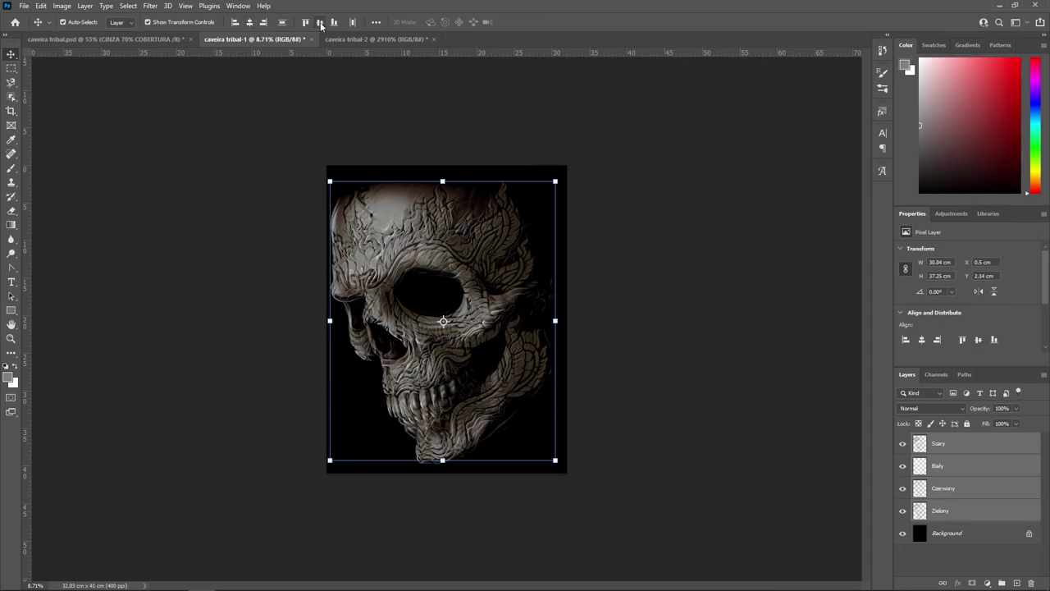
Step: Zoom in on the eye to inspect the aligned dots, then deselect the layers
{"action": "scroll", "coordinate": [426, 310], "scroll_direction": "up", "scroll_amount": 1}
{"action": "scroll", "coordinate": [426, 310], "scroll_direction": "up", "scroll_amount": 3}
{"action": "scroll", "coordinate": [427, 310], "scroll_direction": "up", "scroll_amount": 2}
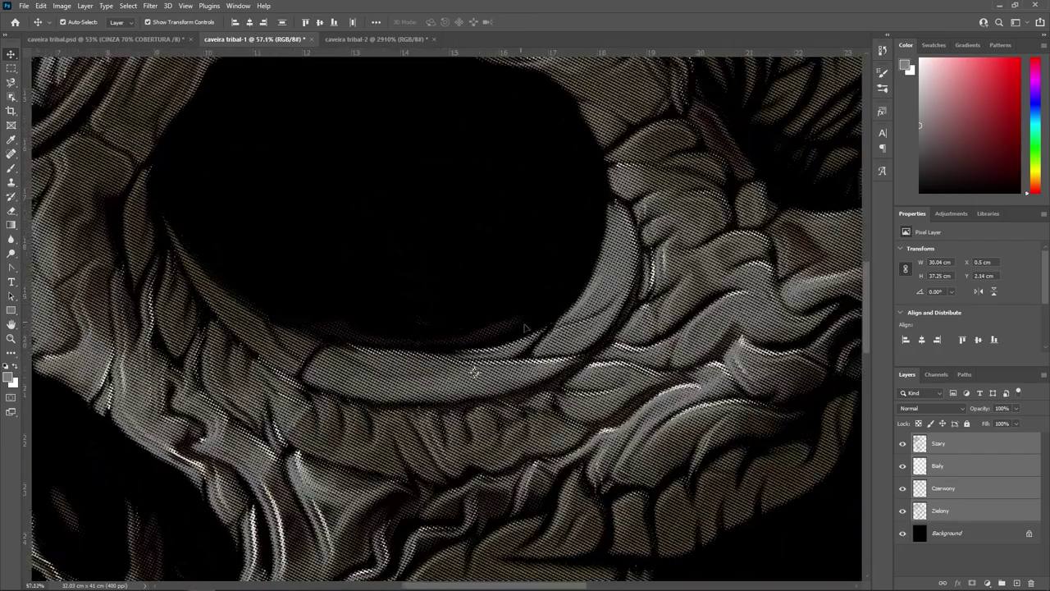
{"action": "scroll", "coordinate": [460, 344], "scroll_direction": "up", "scroll_amount": 2}
{"action": "scroll", "coordinate": [443, 393], "scroll_direction": "up", "scroll_amount": 2}
{"action": "scroll", "coordinate": [515, 341], "scroll_direction": "up", "scroll_amount": 2}
{"action": "scroll", "coordinate": [516, 340], "scroll_direction": "up", "scroll_amount": 1}
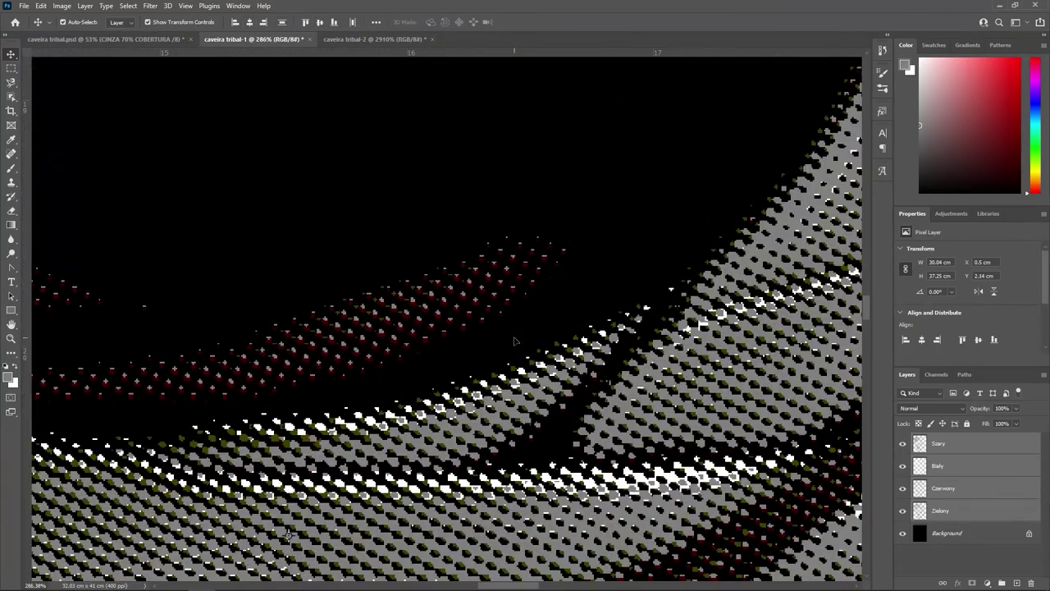
{"action": "left_click", "coordinate": [548, 174]}
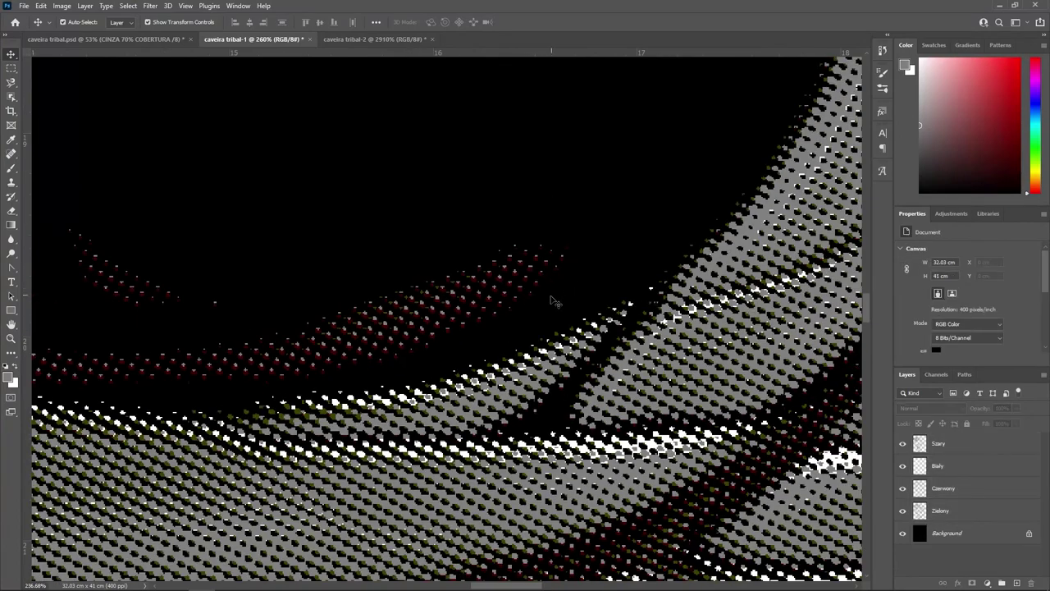
{"action": "scroll", "coordinate": [551, 300], "scroll_direction": "down", "scroll_amount": 3}
Step: Make the VERMELHO and AMARELO spot channels visible in caveira tribal.psd
{"action": "left_click", "coordinate": [151, 38]}
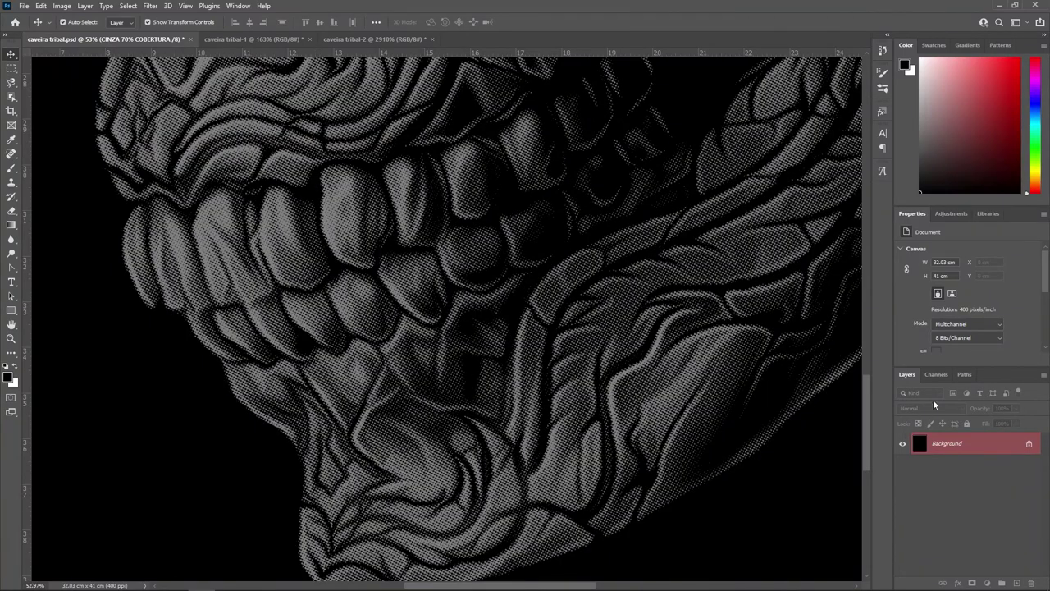
{"action": "left_click", "coordinate": [937, 374]}
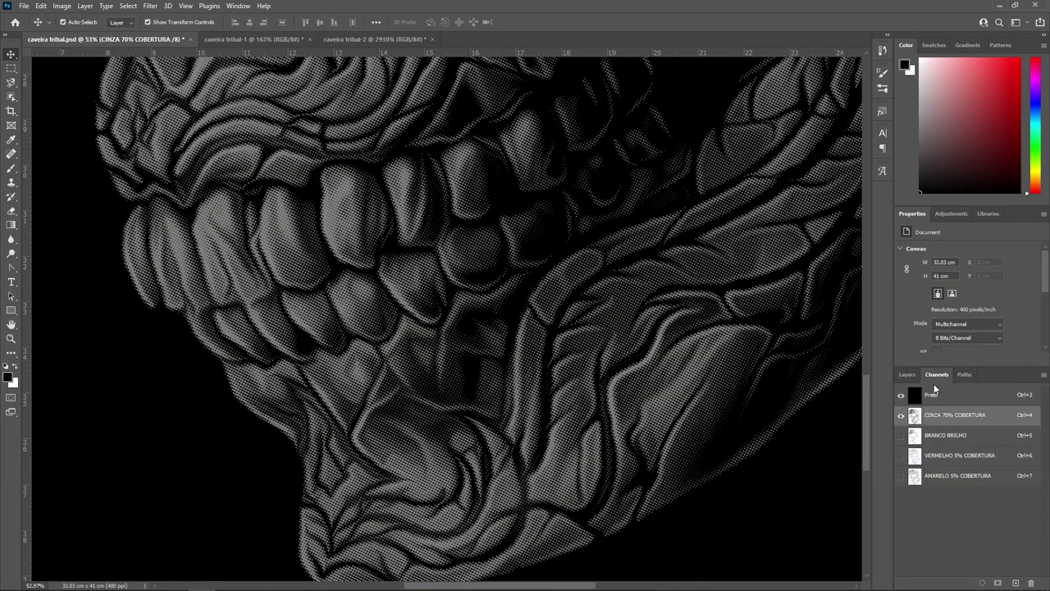
{"action": "left_click", "coordinate": [901, 455]}
{"action": "left_click", "coordinate": [901, 475]}
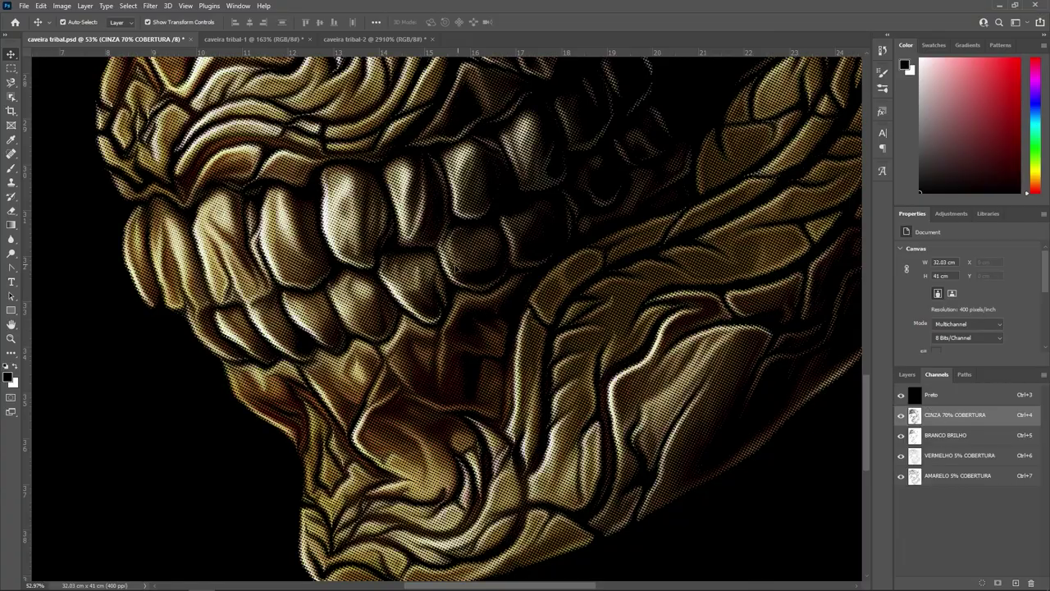
Step: Zoom around the skull to inspect the full five-colour golden halftone result
{"action": "scroll", "coordinate": [620, 138], "scroll_direction": "down", "scroll_amount": 3}
{"action": "scroll", "coordinate": [620, 138], "scroll_direction": "up", "scroll_amount": 3}
{"action": "scroll", "coordinate": [620, 138], "scroll_direction": "up", "scroll_amount": 3}
{"action": "scroll", "coordinate": [620, 138], "scroll_direction": "up", "scroll_amount": 2}
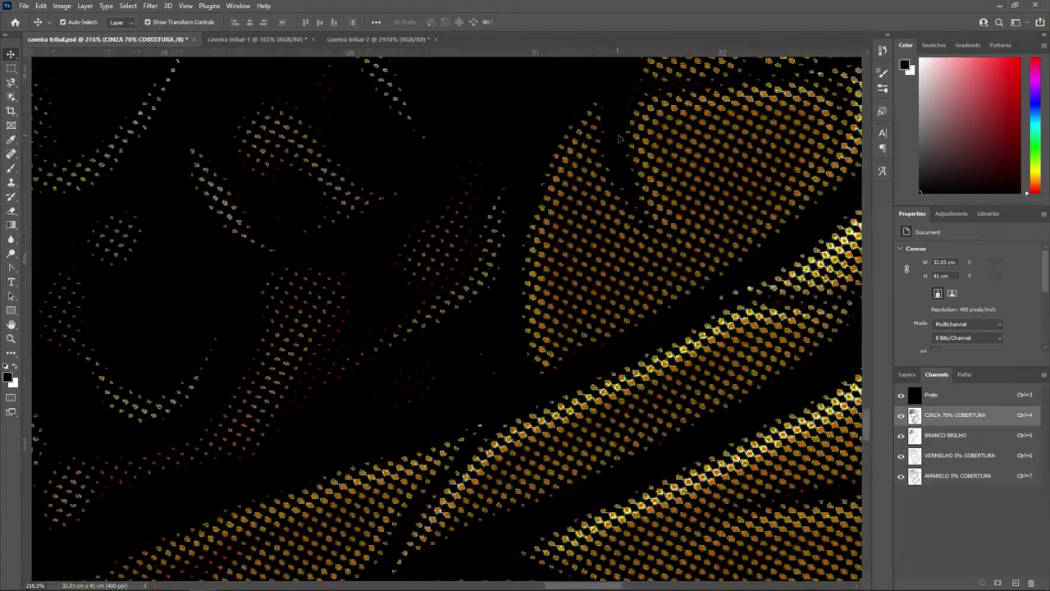
{"action": "scroll", "coordinate": [620, 138], "scroll_direction": "down", "scroll_amount": 2}
{"action": "scroll", "coordinate": [620, 138], "scroll_direction": "down", "scroll_amount": 2}
{"action": "scroll", "coordinate": [620, 138], "scroll_direction": "down", "scroll_amount": 3}
{"action": "scroll", "coordinate": [619, 137], "scroll_direction": "down", "scroll_amount": 2}
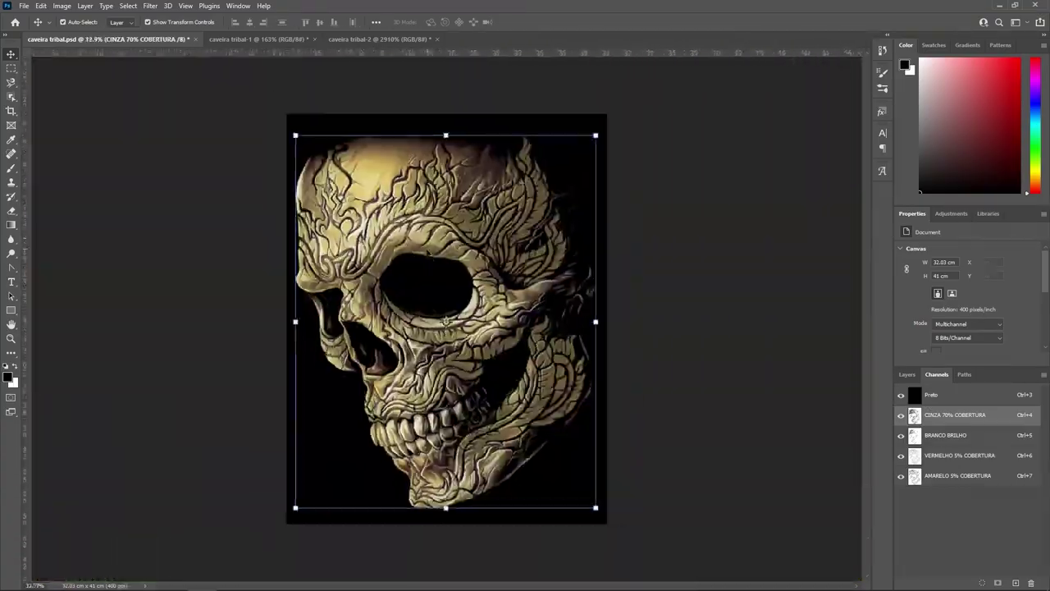
{"action": "scroll", "coordinate": [539, 277], "scroll_direction": "up", "scroll_amount": 1}
{"action": "scroll", "coordinate": [538, 276], "scroll_direction": "up", "scroll_amount": 2}
{"action": "scroll", "coordinate": [539, 276], "scroll_direction": "up", "scroll_amount": 3}
{"action": "scroll", "coordinate": [538, 276], "scroll_direction": "up", "scroll_amount": 2}
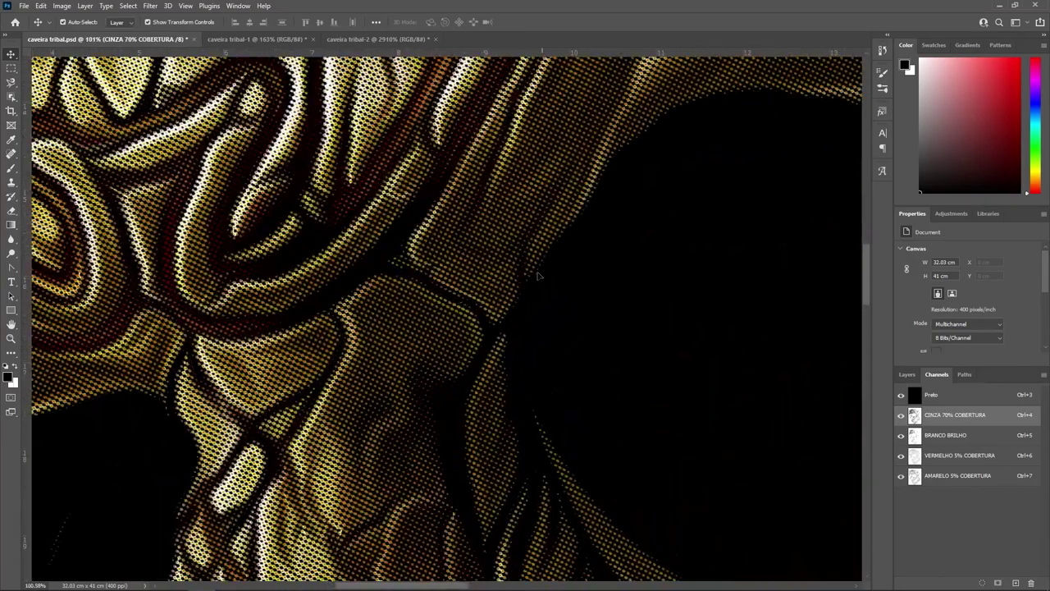
{"action": "scroll", "coordinate": [538, 276], "scroll_direction": "up", "scroll_amount": 1}
{"action": "scroll", "coordinate": [539, 276], "scroll_direction": "up", "scroll_amount": 2}
{"action": "scroll", "coordinate": [525, 312], "scroll_direction": "up", "scroll_amount": 1}
{"action": "scroll", "coordinate": [476, 332], "scroll_direction": "up", "scroll_amount": 1}
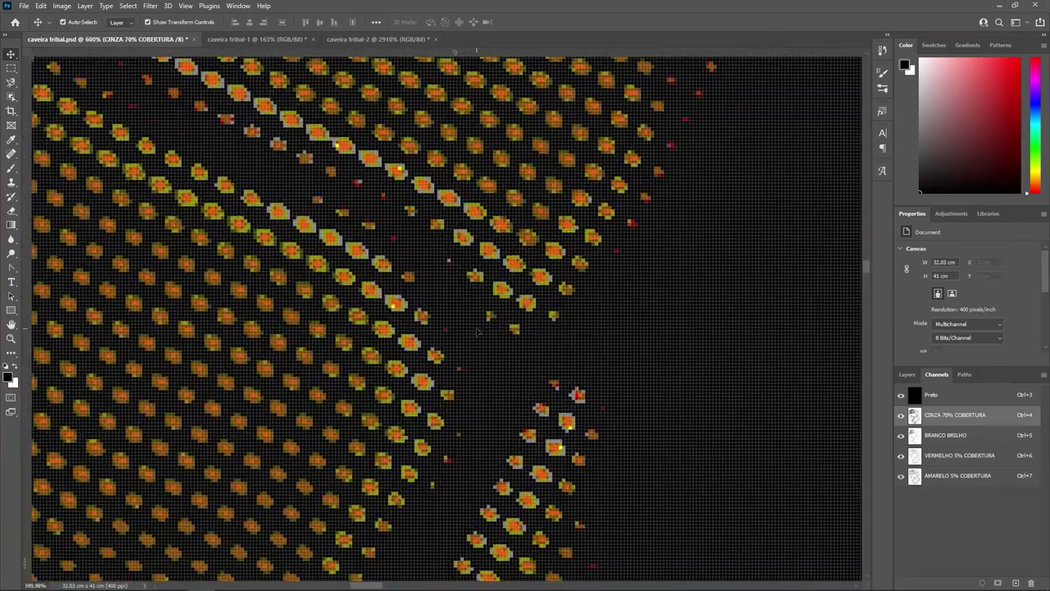
{"action": "scroll", "coordinate": [497, 328], "scroll_direction": "down", "scroll_amount": 4}
{"action": "scroll", "coordinate": [496, 328], "scroll_direction": "up", "scroll_amount": 1}
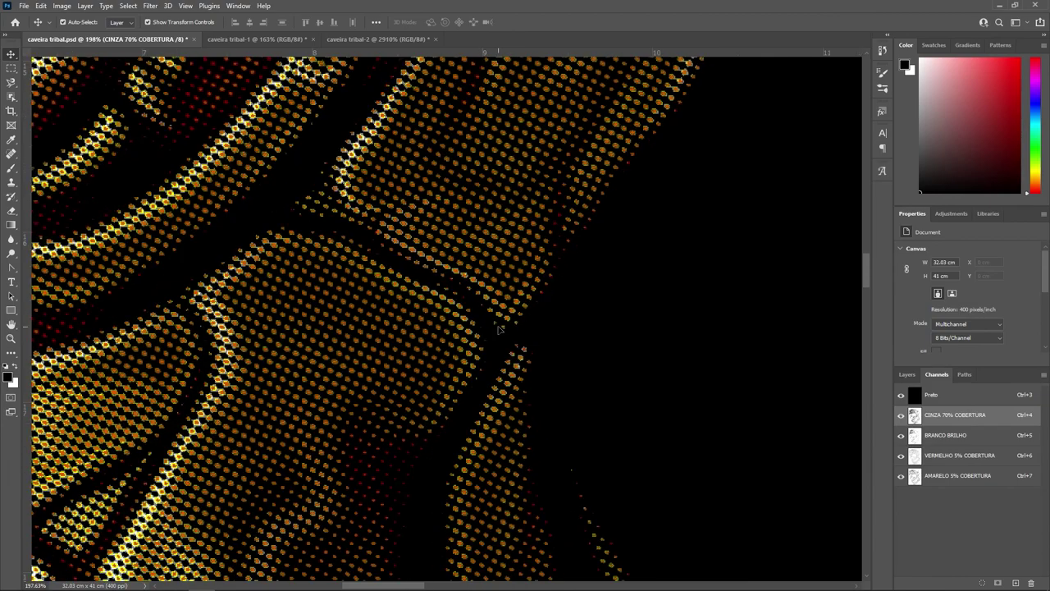
{"action": "scroll", "coordinate": [496, 329], "scroll_direction": "up", "scroll_amount": 1}
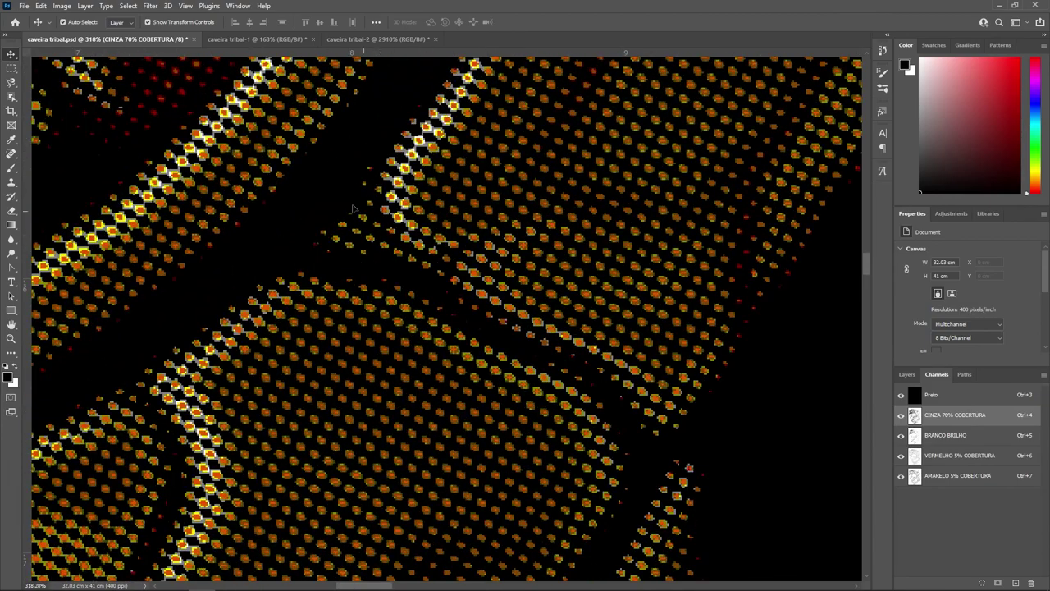
{"action": "scroll", "coordinate": [354, 208], "scroll_direction": "up", "scroll_amount": 2}
{"action": "scroll", "coordinate": [421, 261], "scroll_direction": "down", "scroll_amount": 4}
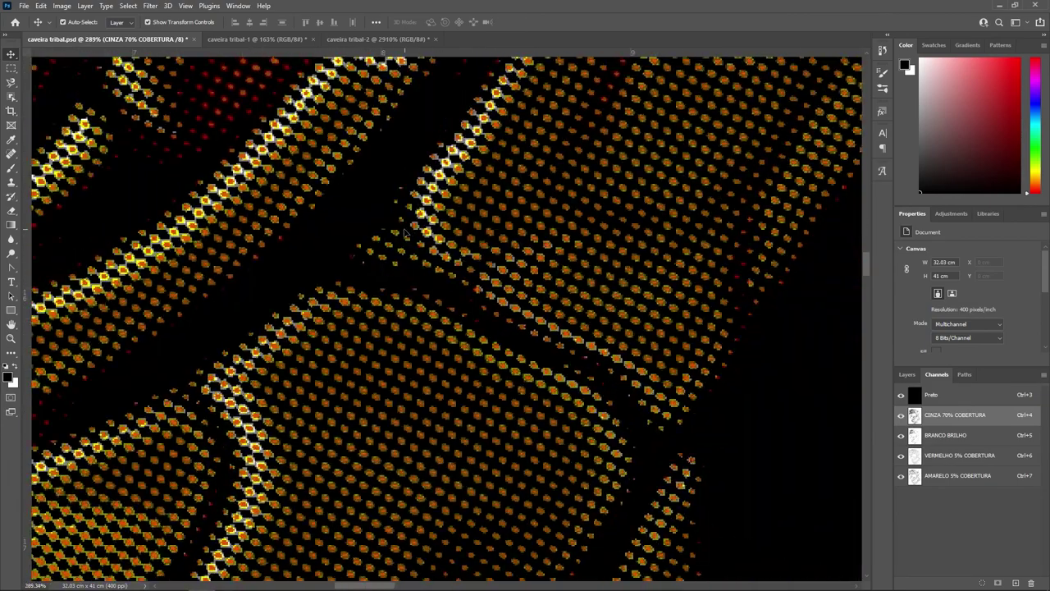
{"action": "scroll", "coordinate": [415, 248], "scroll_direction": "down", "scroll_amount": 4}
{"action": "scroll", "coordinate": [407, 235], "scroll_direction": "down", "scroll_amount": 2}
{"action": "scroll", "coordinate": [399, 229], "scroll_direction": "up", "scroll_amount": 3}
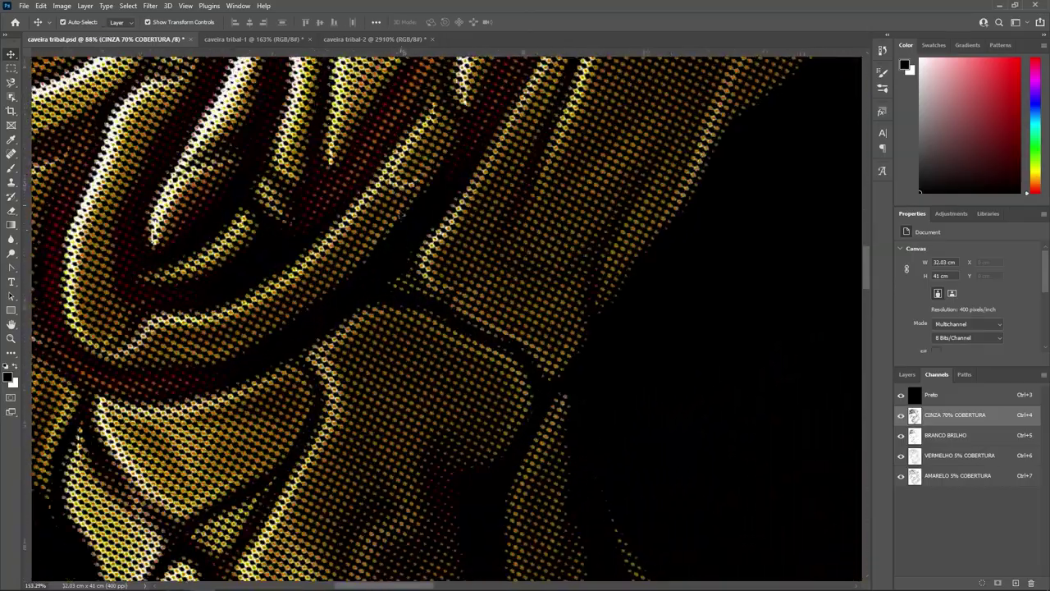
{"action": "scroll", "coordinate": [399, 228], "scroll_direction": "up", "scroll_amount": 2}
{"action": "scroll", "coordinate": [399, 228], "scroll_direction": "up", "scroll_amount": 2}
{"action": "scroll", "coordinate": [487, 236], "scroll_direction": "up", "scroll_amount": 2}
{"action": "scroll", "coordinate": [487, 237], "scroll_direction": "up", "scroll_amount": 1}
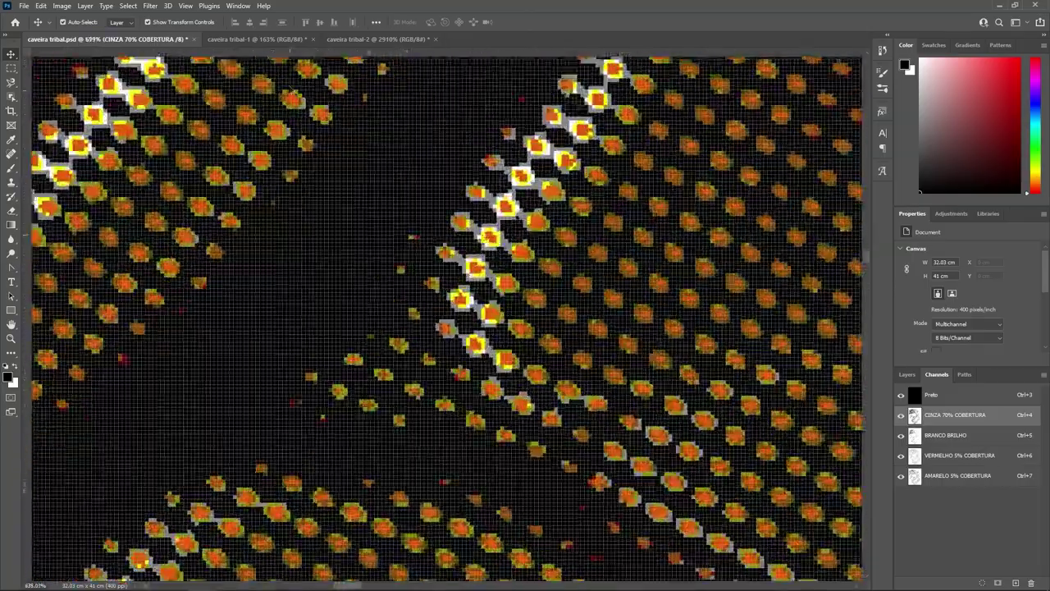
Step: Go back to caveira tribal-1 and select the Szary layer in the Layers panel
{"action": "left_click", "coordinate": [249, 39]}
{"action": "scroll", "coordinate": [509, 288], "scroll_direction": "down", "scroll_amount": 3}
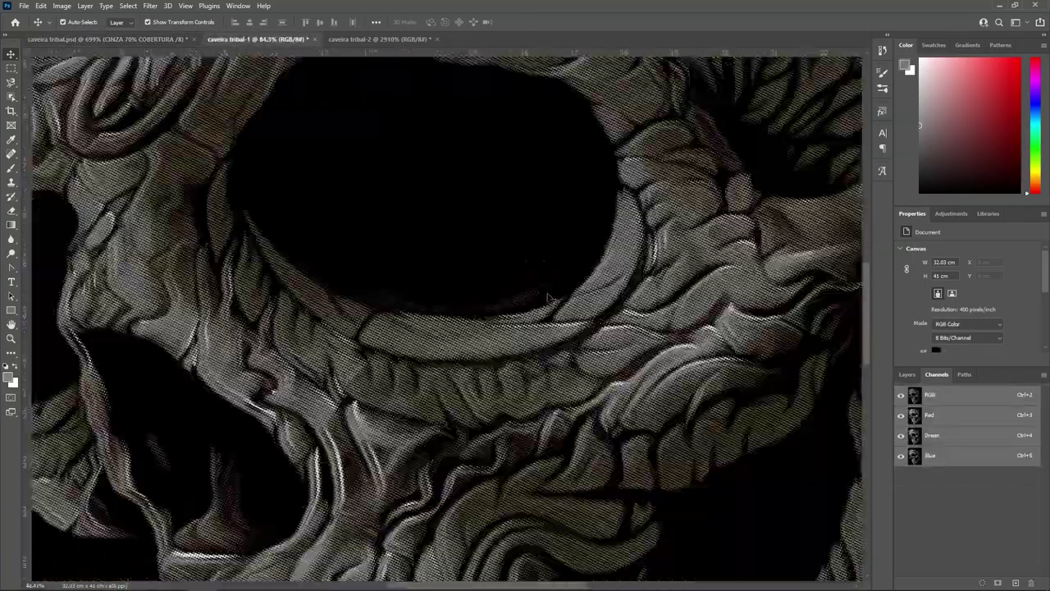
{"action": "scroll", "coordinate": [444, 263], "scroll_direction": "down", "scroll_amount": 3}
{"action": "scroll", "coordinate": [361, 238], "scroll_direction": "down", "scroll_amount": 3}
{"action": "scroll", "coordinate": [309, 210], "scroll_direction": "up", "scroll_amount": 3}
{"action": "scroll", "coordinate": [309, 211], "scroll_direction": "up", "scroll_amount": 2}
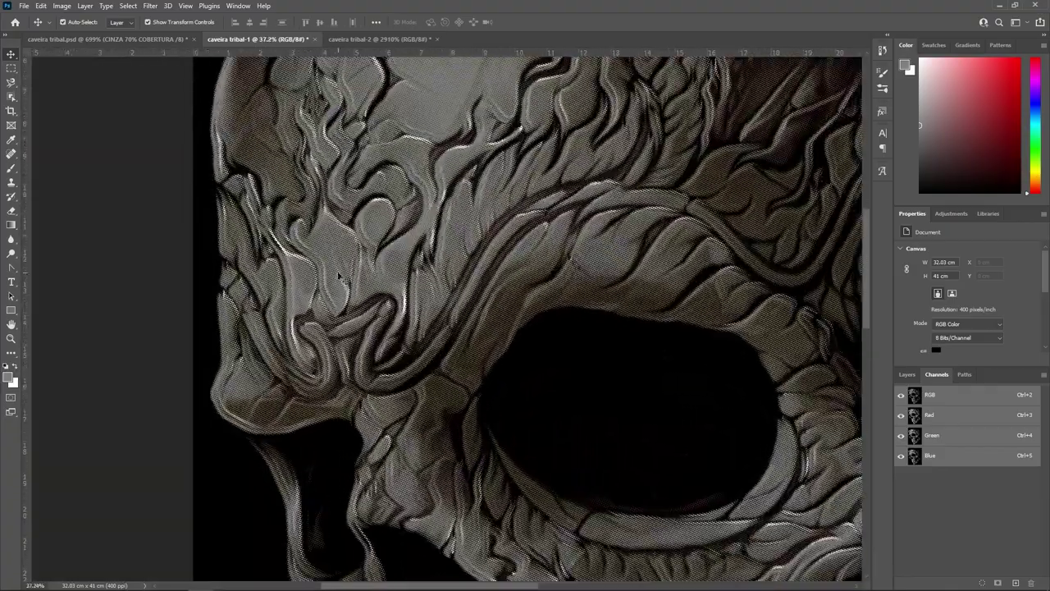
{"action": "scroll", "coordinate": [340, 226], "scroll_direction": "up", "scroll_amount": 2}
{"action": "scroll", "coordinate": [574, 462], "scroll_direction": "down", "scroll_amount": 2}
{"action": "scroll", "coordinate": [547, 474], "scroll_direction": "down", "scroll_amount": 1}
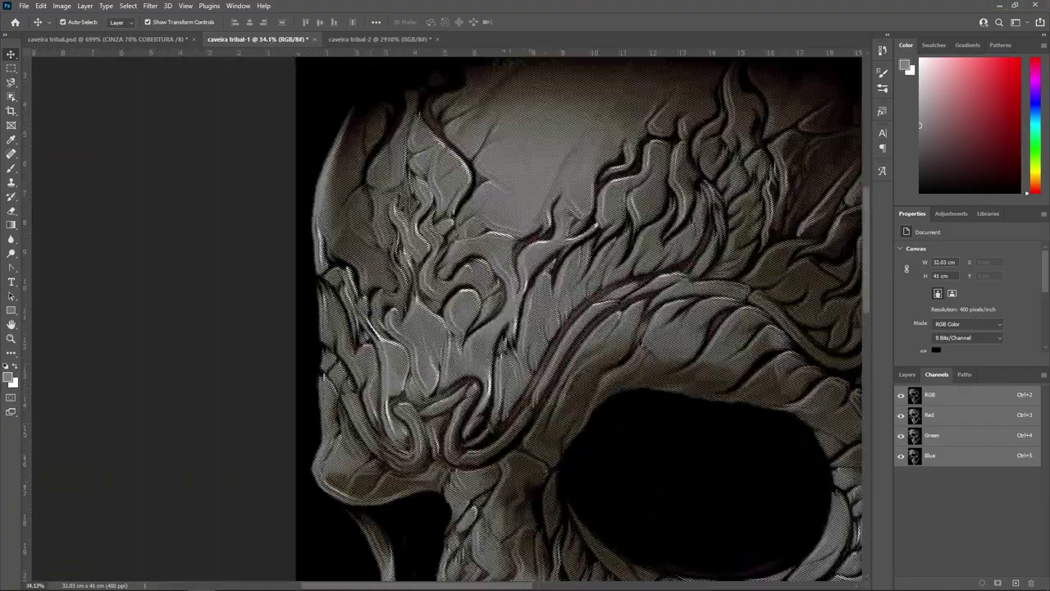
{"action": "scroll", "coordinate": [543, 492], "scroll_direction": "up", "scroll_amount": 3}
{"action": "scroll", "coordinate": [540, 511], "scroll_direction": "up", "scroll_amount": 3}
{"action": "scroll", "coordinate": [540, 510], "scroll_direction": "down", "scroll_amount": 2}
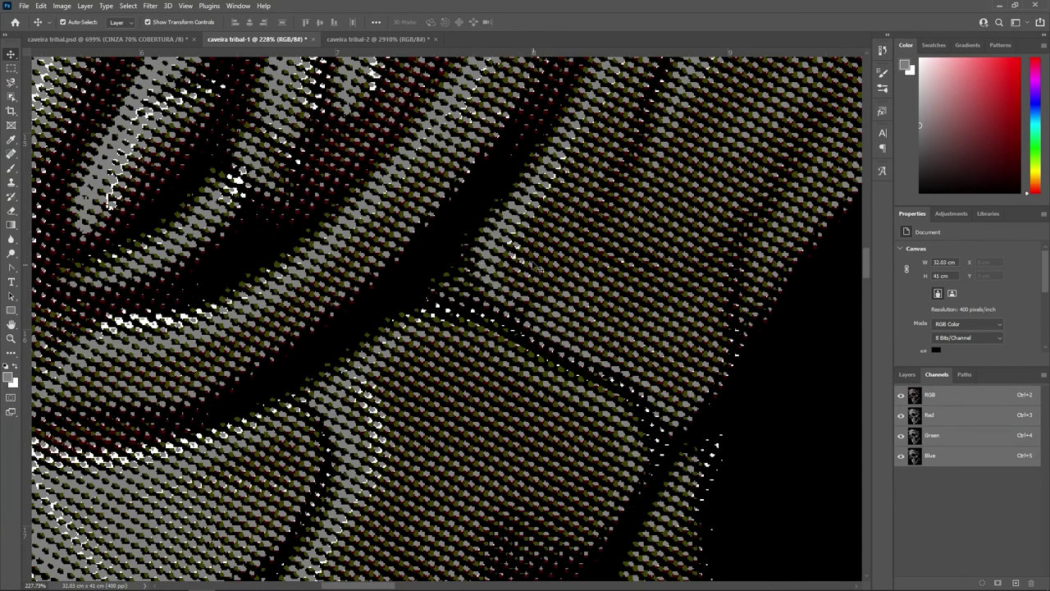
{"action": "left_click", "coordinate": [907, 374]}
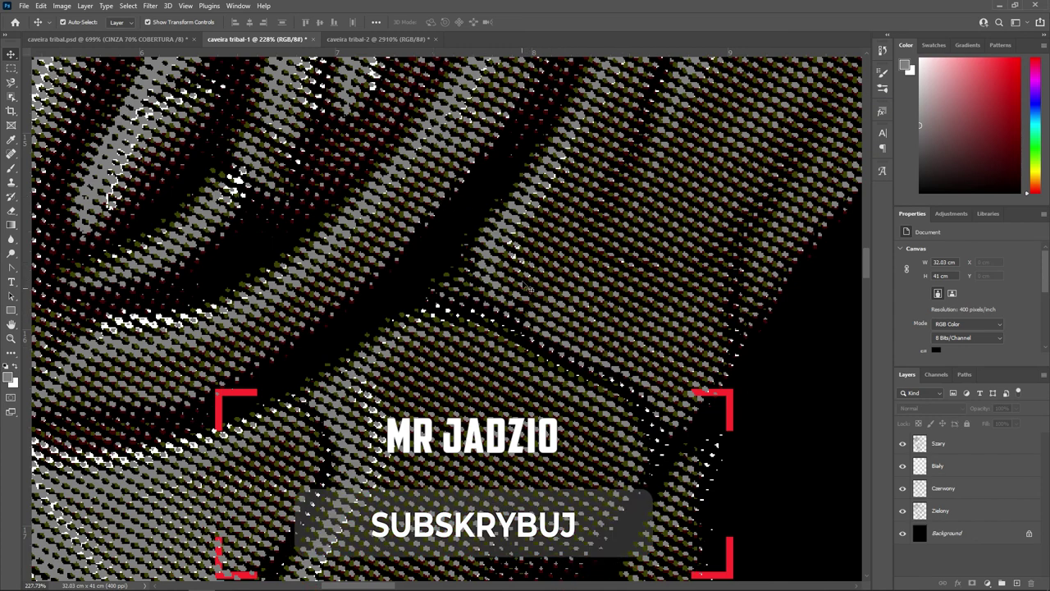
{"action": "left_click", "coordinate": [962, 450]}
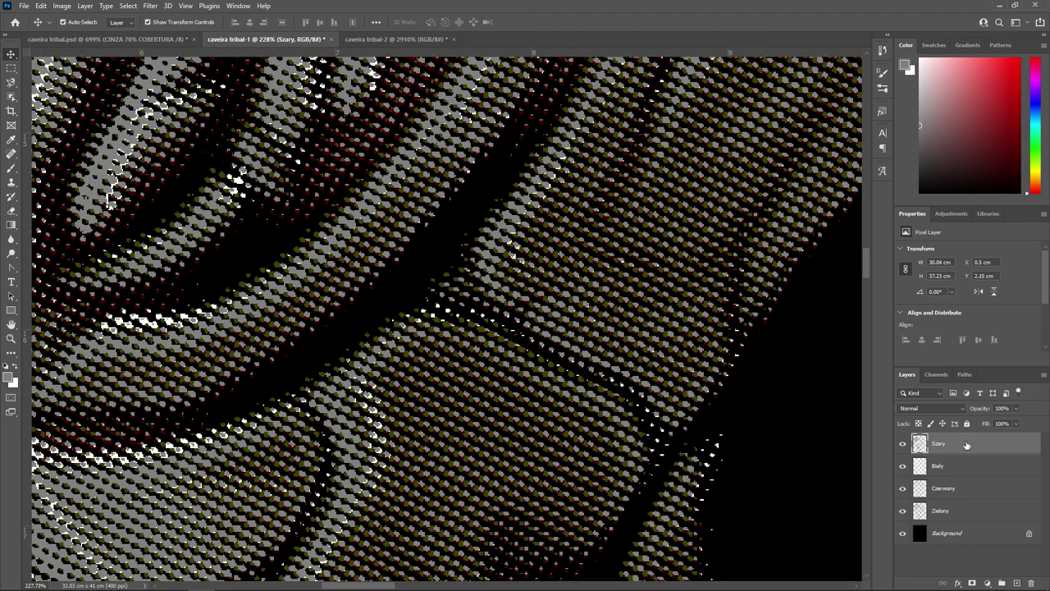
Step: Move Szary just above Background and hide the red and white dot layers
{"action": "left_click_drag", "start_coordinate": [967, 444], "coordinate": [974, 519]}
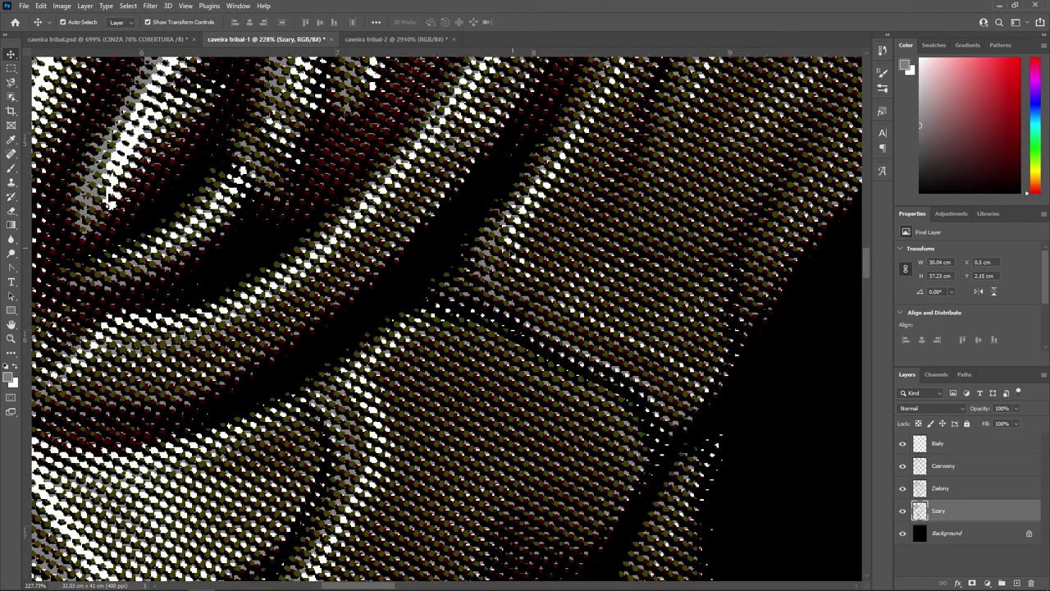
{"action": "scroll", "coordinate": [476, 296], "scroll_direction": "up", "scroll_amount": 3}
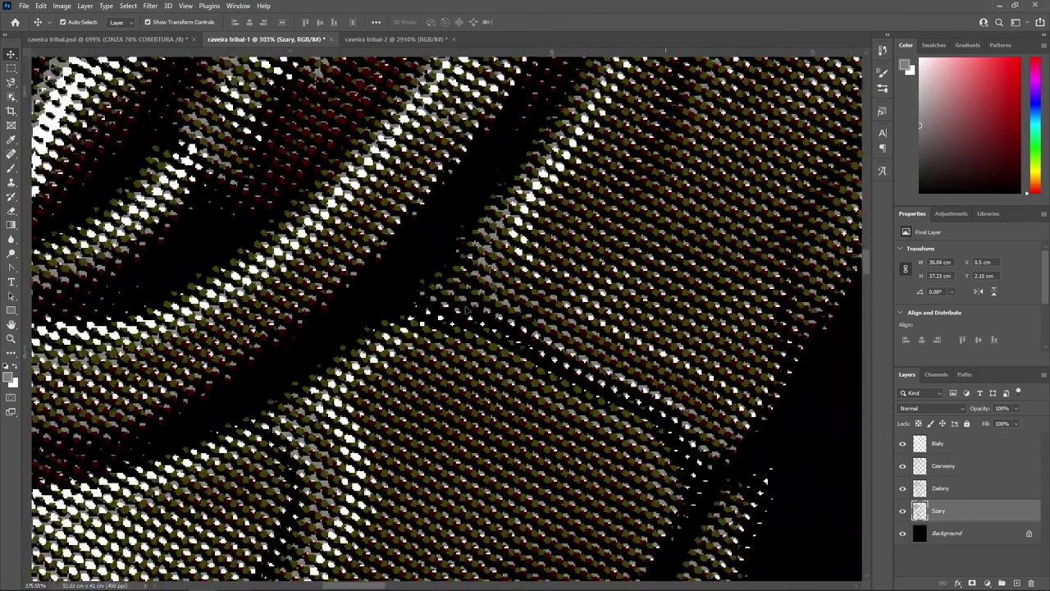
{"action": "scroll", "coordinate": [468, 309], "scroll_direction": "up", "scroll_amount": 2}
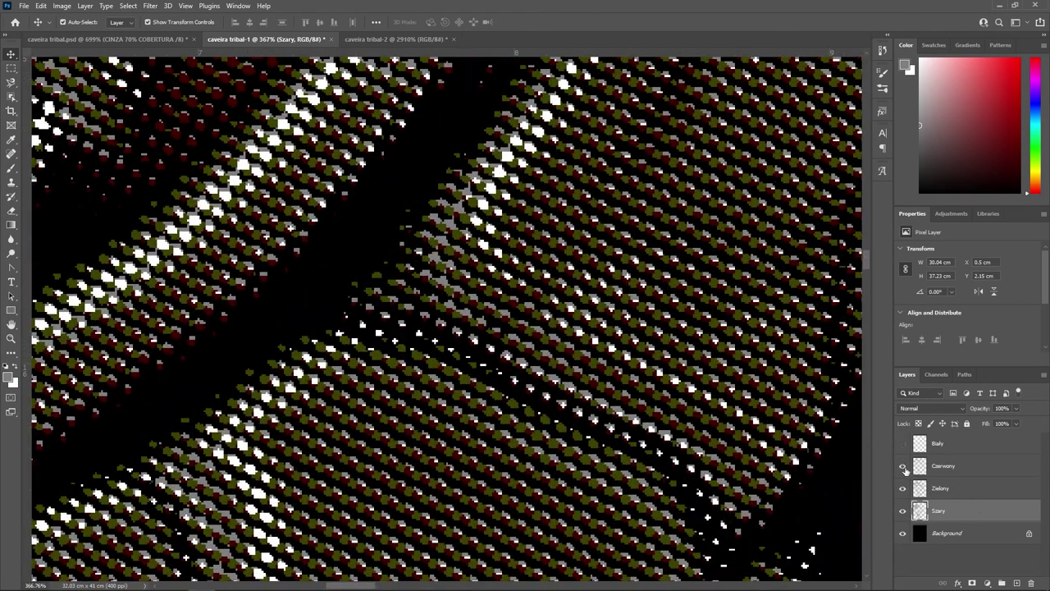
{"action": "left_click", "coordinate": [903, 466]}
{"action": "left_click", "coordinate": [903, 490]}
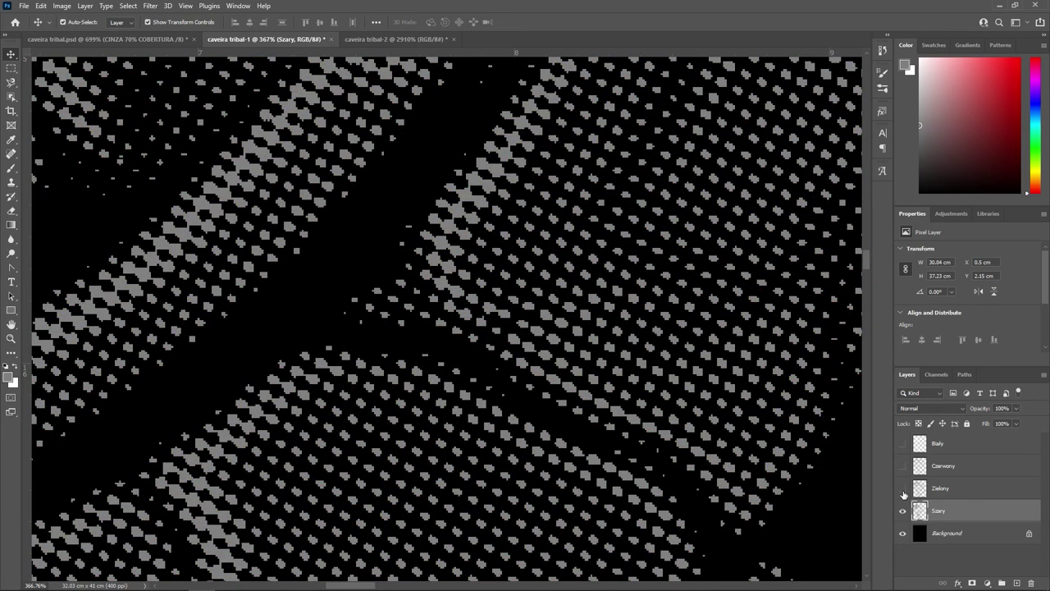
{"action": "left_click", "coordinate": [903, 489]}
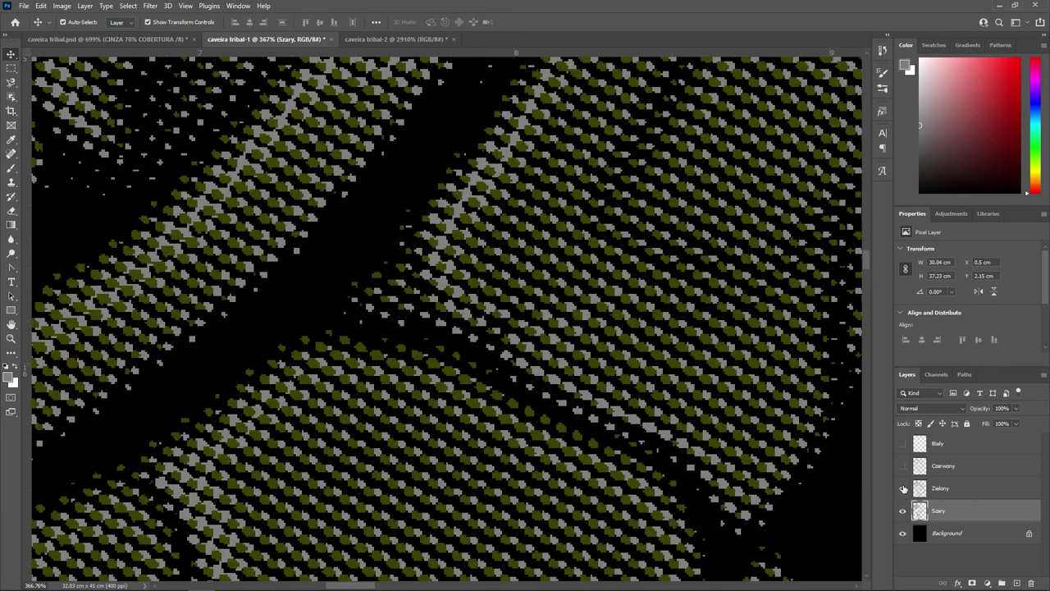
Step: Switch back to caveira tribal.psd and zoom in on its halftone dots
{"action": "left_click", "coordinate": [170, 41]}
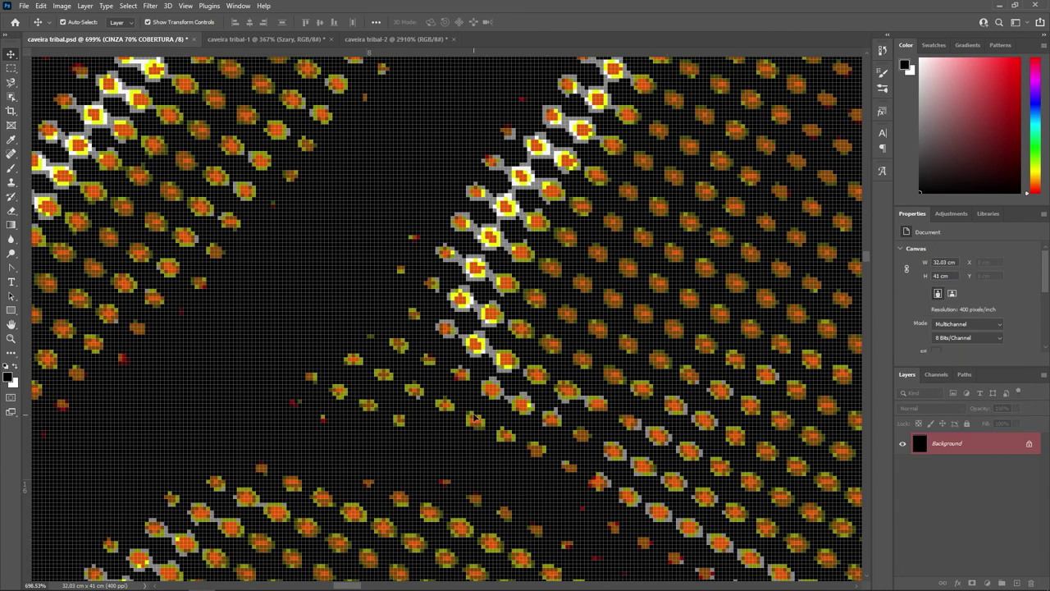
{"action": "scroll", "coordinate": [456, 397], "scroll_direction": "up", "scroll_amount": 2}
{"action": "scroll", "coordinate": [485, 403], "scroll_direction": "up", "scroll_amount": 2}
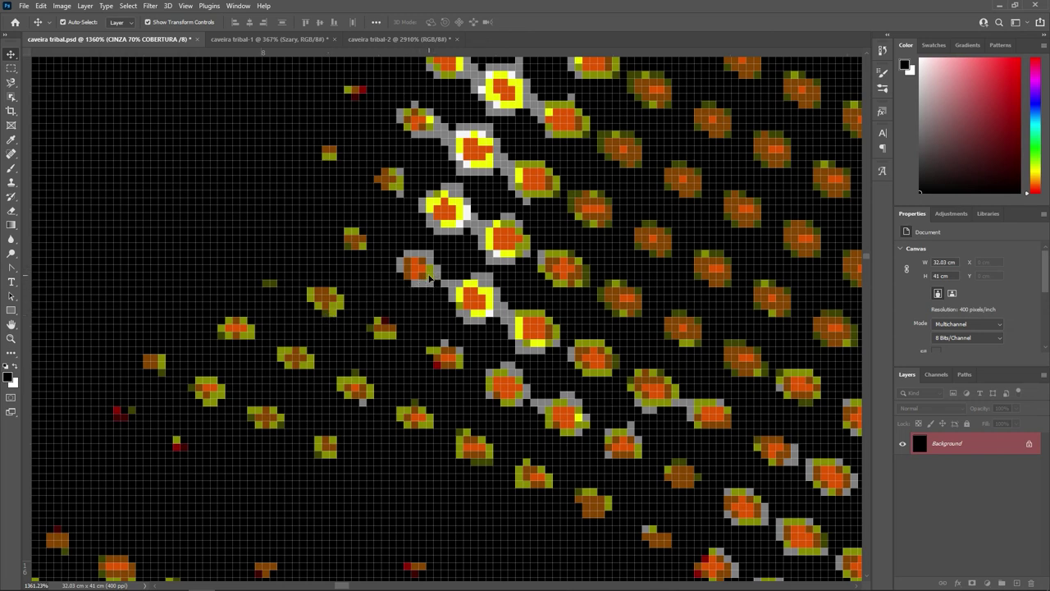
Step: In caveira tribal-1, select the Zielony layer and nudge its green dots toward alignment
{"action": "left_click", "coordinate": [243, 37]}
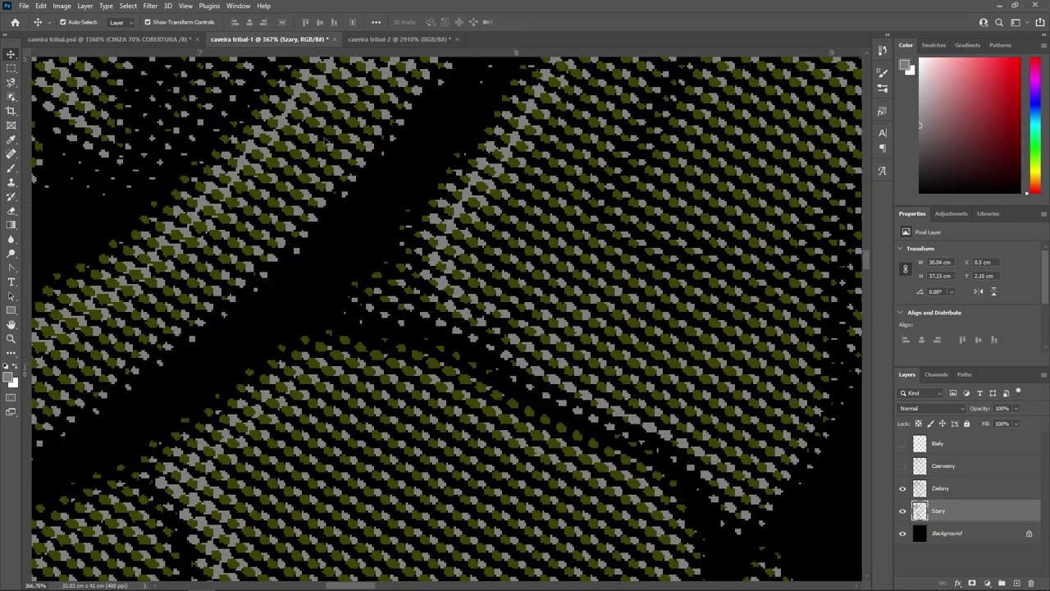
{"action": "scroll", "coordinate": [375, 291], "scroll_direction": "up", "scroll_amount": 3}
{"action": "scroll", "coordinate": [433, 309], "scroll_direction": "up", "scroll_amount": 2}
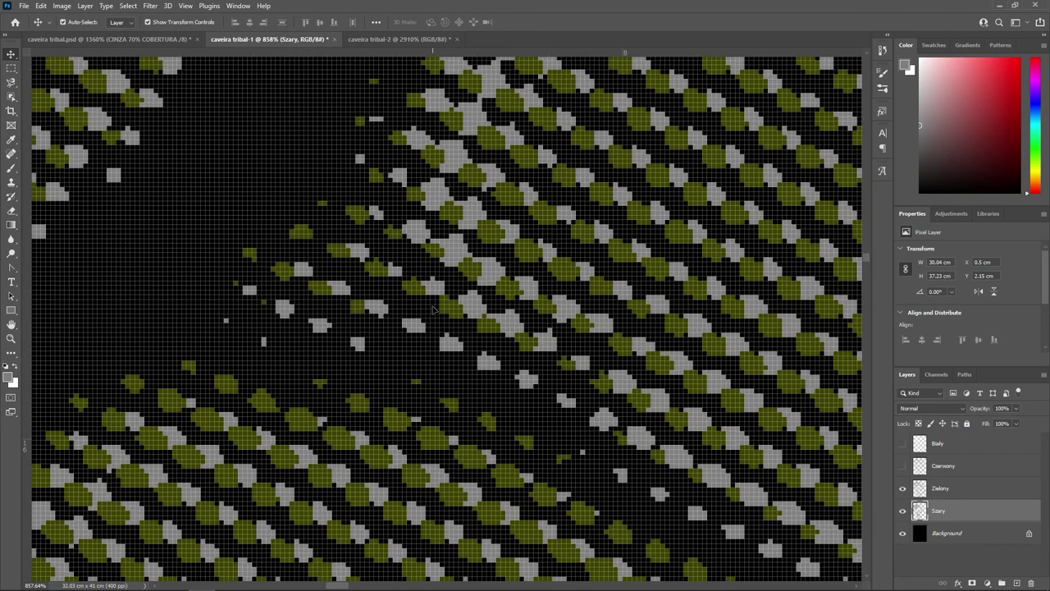
{"action": "left_click", "coordinate": [955, 487]}
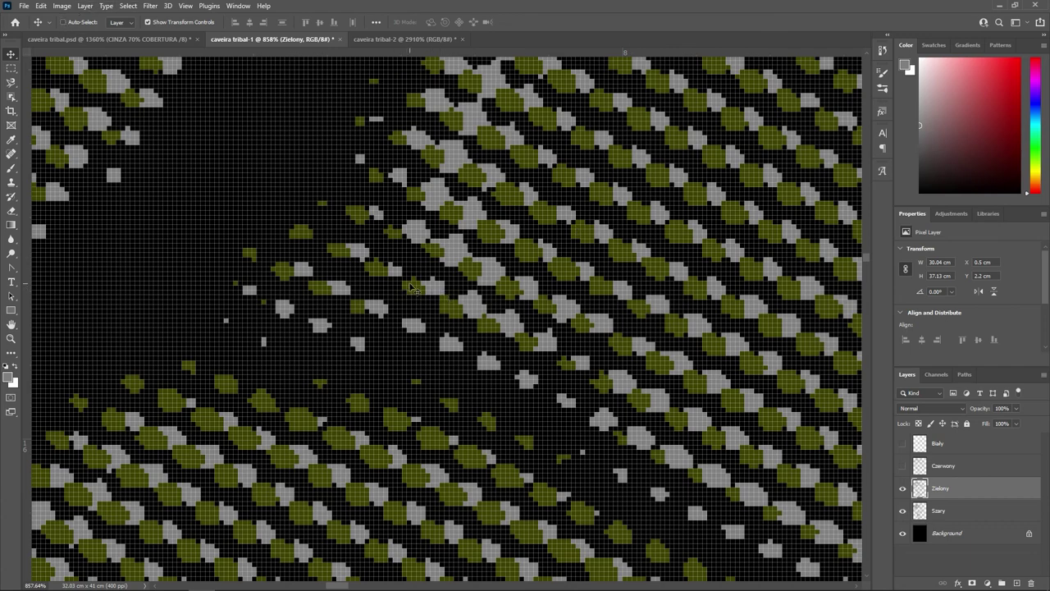
{"action": "mouse_move", "coordinate": [416, 291]}
{"action": "left_mouse_down"}
{"action": "mouse_move", "coordinate": [424, 279]}
{"action": "mouse_move", "coordinate": [430, 289]}
{"action": "left_mouse_up"}
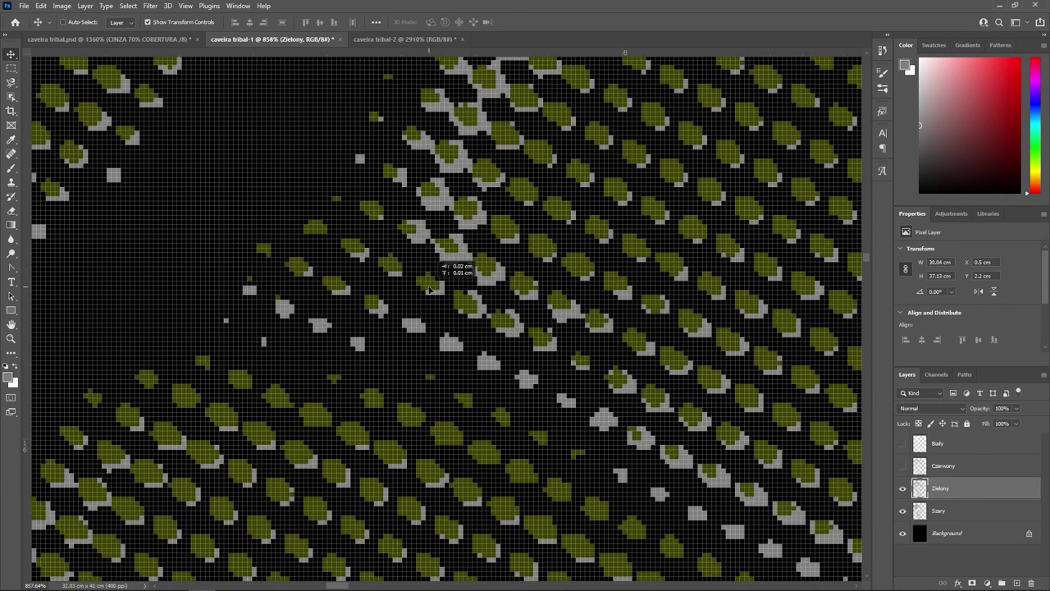
{"action": "left_click_drag", "start_coordinate": [429, 289], "coordinate": [434, 296]}
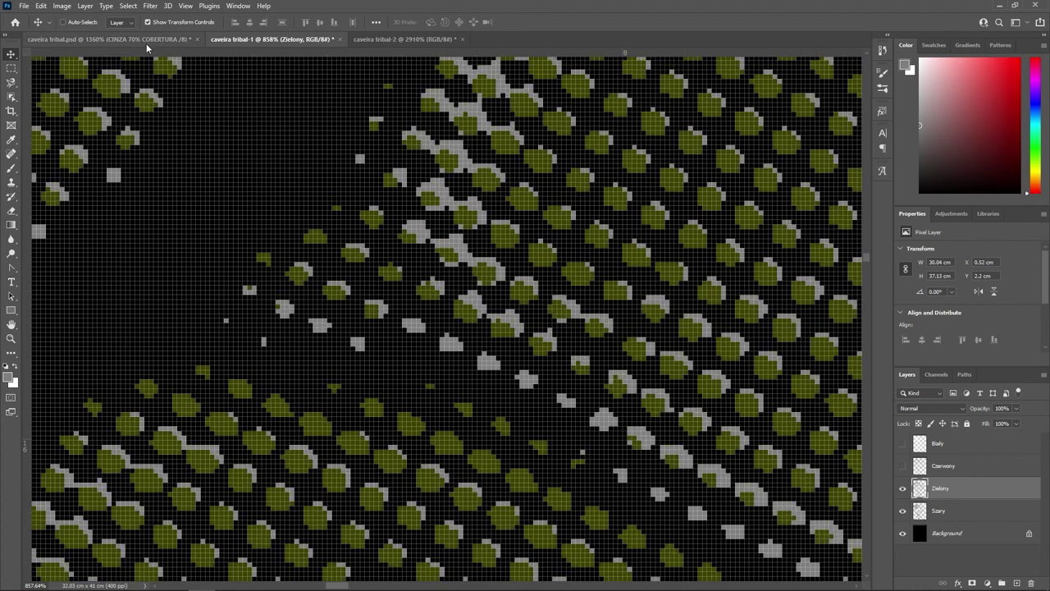
Step: Compare with caveira tribal.psd and shift Zielony further to match the original dots
{"action": "left_click", "coordinate": [107, 40]}
{"action": "scroll", "coordinate": [337, 342], "scroll_direction": "down", "scroll_amount": 3}
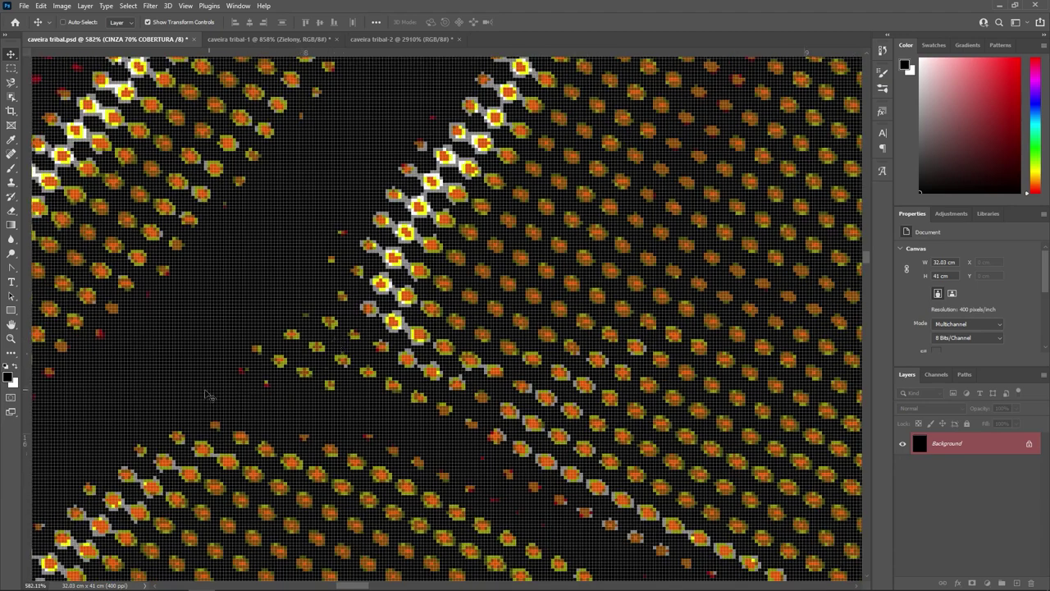
{"action": "scroll", "coordinate": [210, 397], "scroll_direction": "up", "scroll_amount": 3}
{"action": "scroll", "coordinate": [408, 374], "scroll_direction": "up", "scroll_amount": 2}
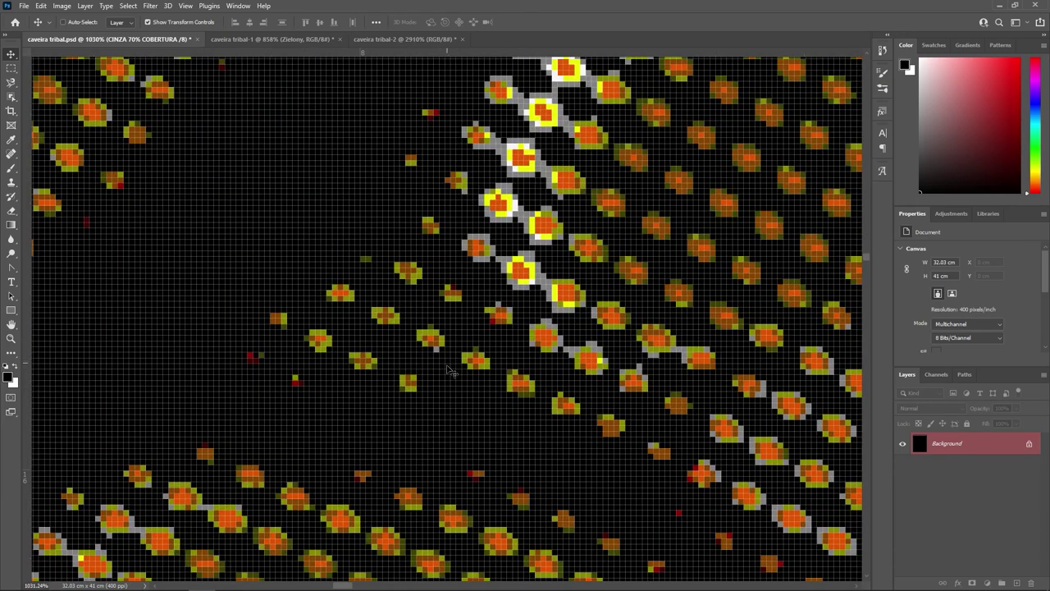
{"action": "scroll", "coordinate": [453, 373], "scroll_direction": "up", "scroll_amount": 1}
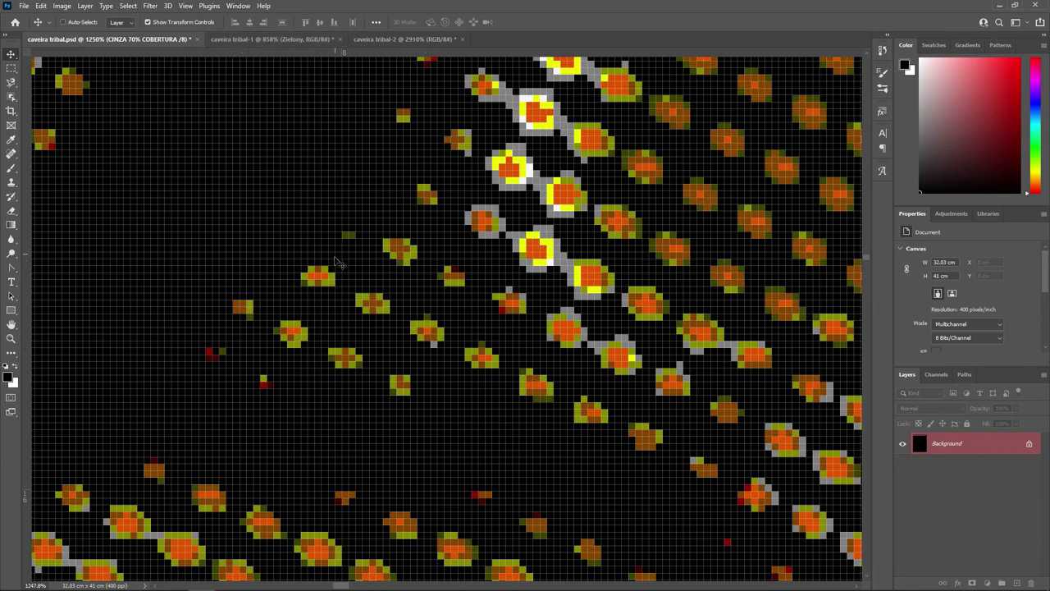
{"action": "left_click", "coordinate": [246, 40]}
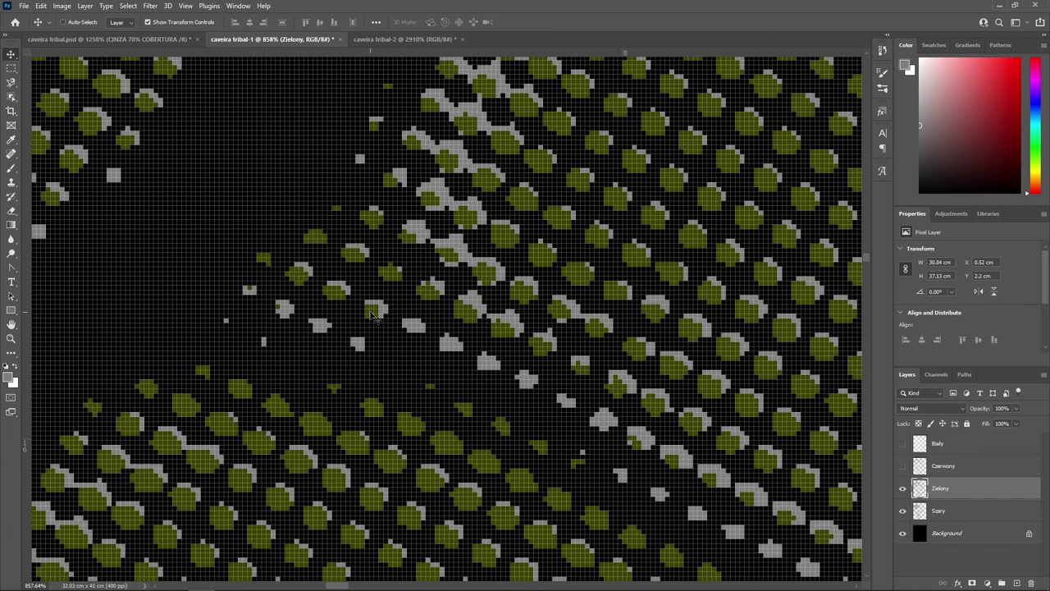
{"action": "left_click_drag", "start_coordinate": [371, 315], "coordinate": [409, 330]}
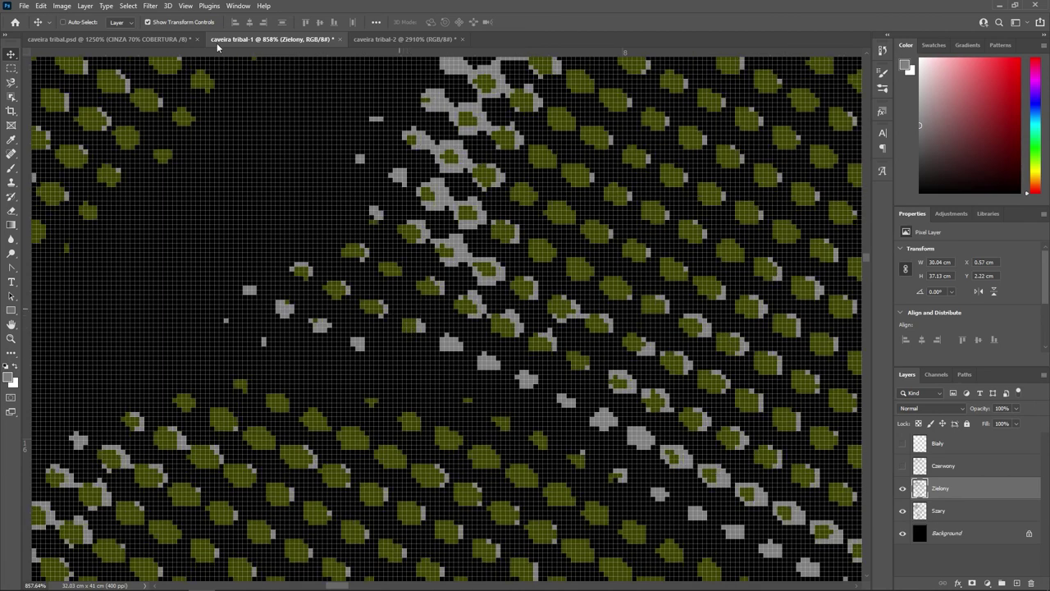
Step: Fine-tune Zielony slightly right, checking repeatedly against the original caveira tribal.psd
{"action": "left_click", "coordinate": [170, 39]}
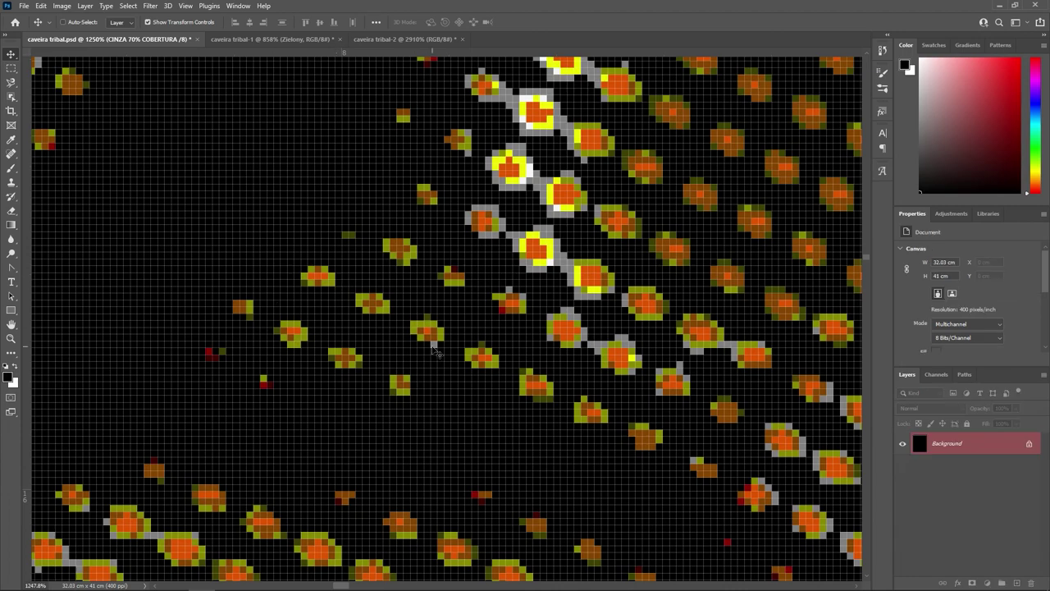
{"action": "left_click", "coordinate": [287, 39]}
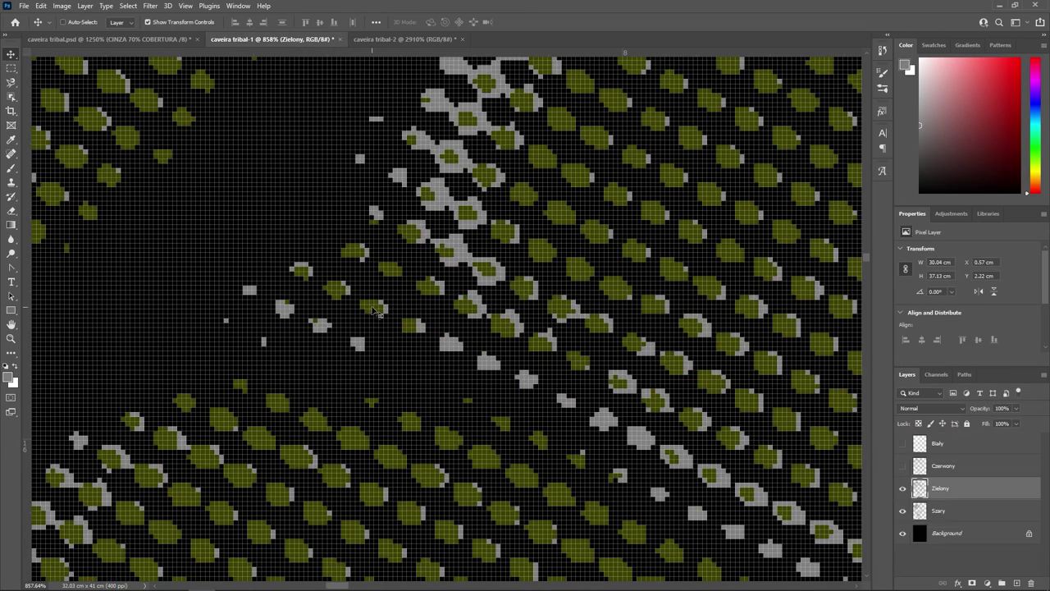
{"action": "left_click_drag", "start_coordinate": [373, 309], "coordinate": [380, 310]}
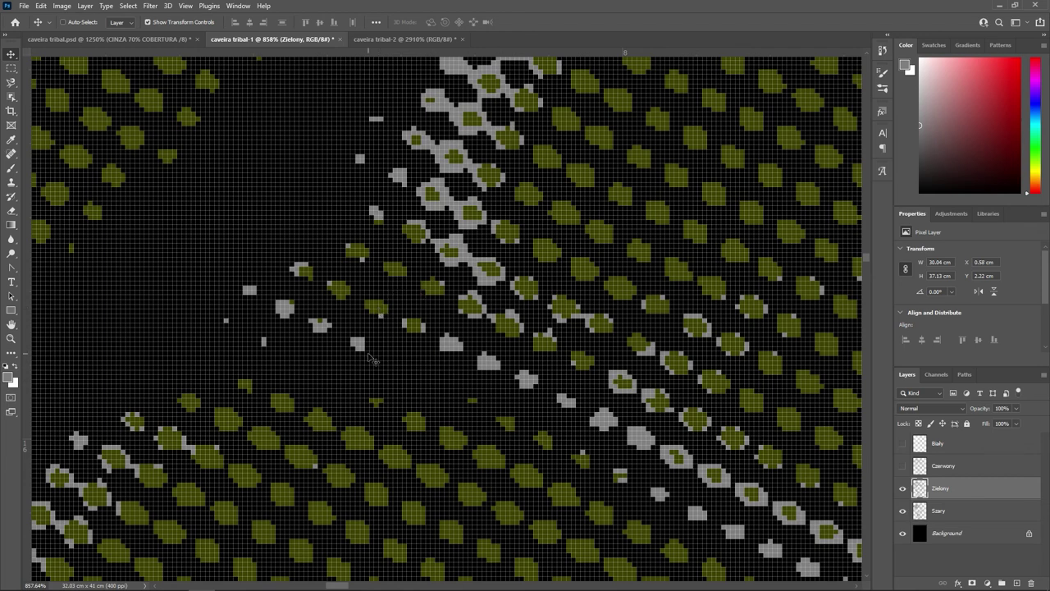
{"action": "left_click", "coordinate": [167, 39]}
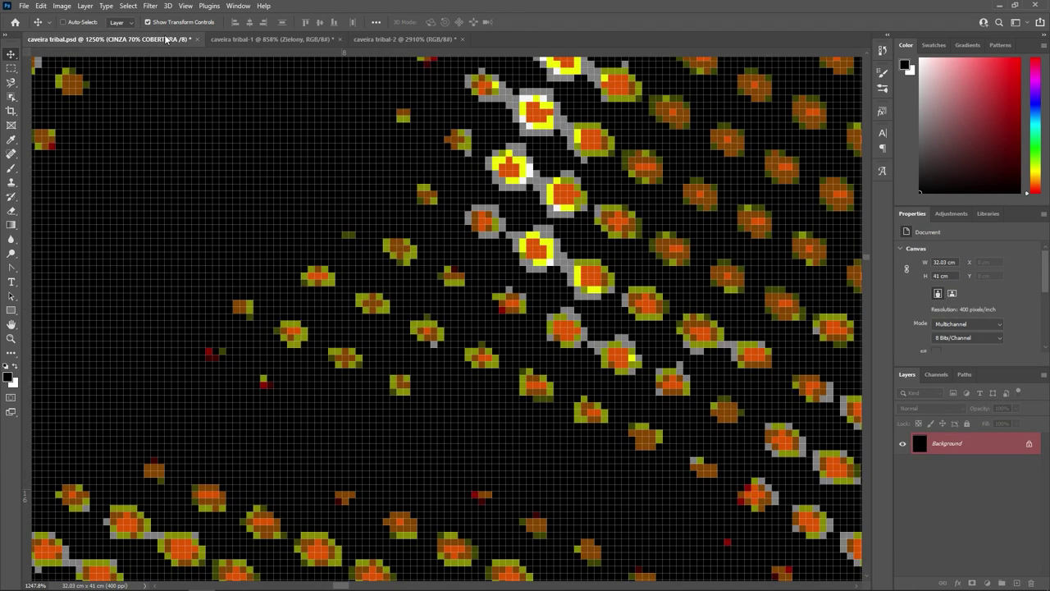
{"action": "left_click", "coordinate": [236, 39]}
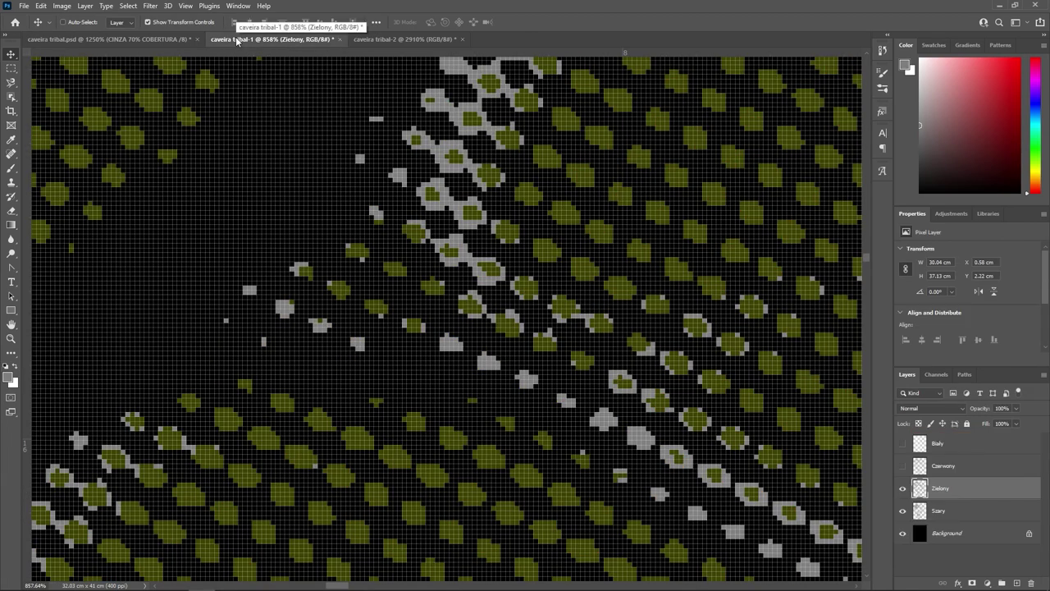
{"action": "left_click", "coordinate": [154, 39]}
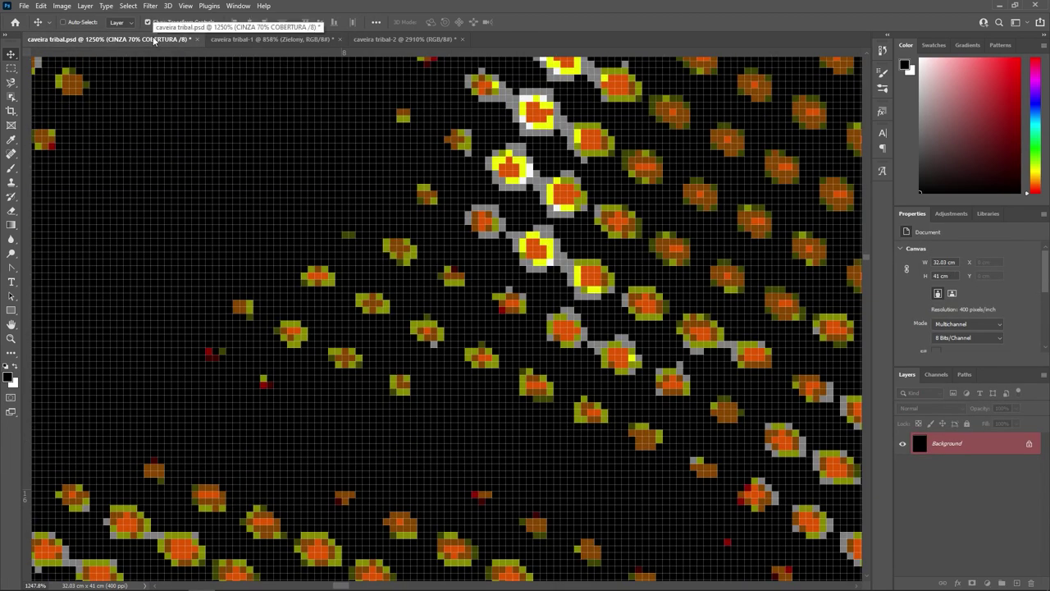
{"action": "left_click", "coordinate": [241, 38]}
Step: Make the red Czerwony layer visible
{"action": "scroll", "coordinate": [314, 277], "scroll_direction": "down", "scroll_amount": 5}
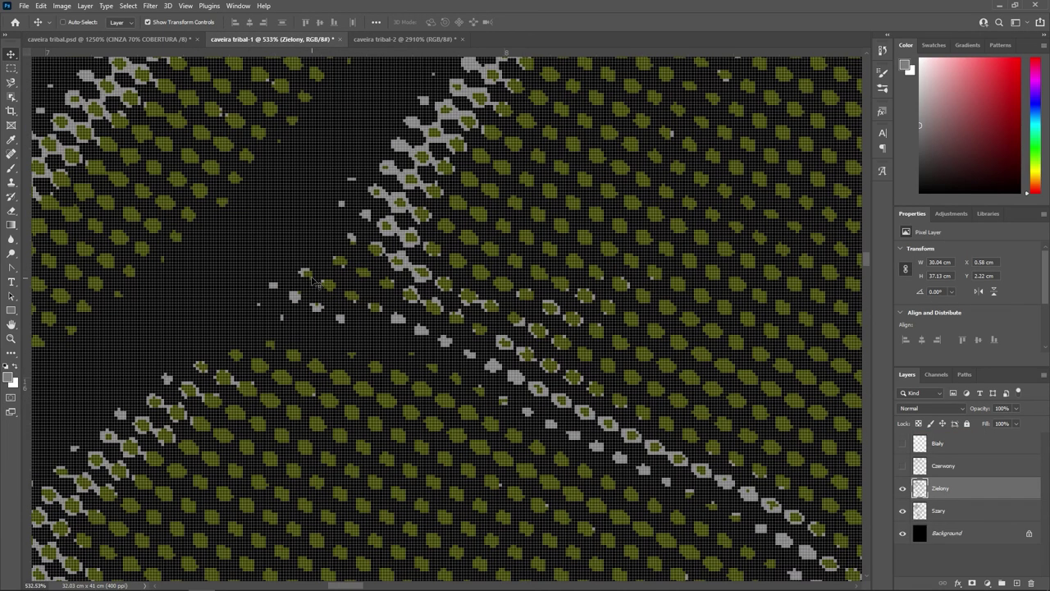
{"action": "scroll", "coordinate": [315, 277], "scroll_direction": "down", "scroll_amount": 3}
{"action": "scroll", "coordinate": [314, 277], "scroll_direction": "down", "scroll_amount": 2}
{"action": "scroll", "coordinate": [411, 291], "scroll_direction": "up", "scroll_amount": 3}
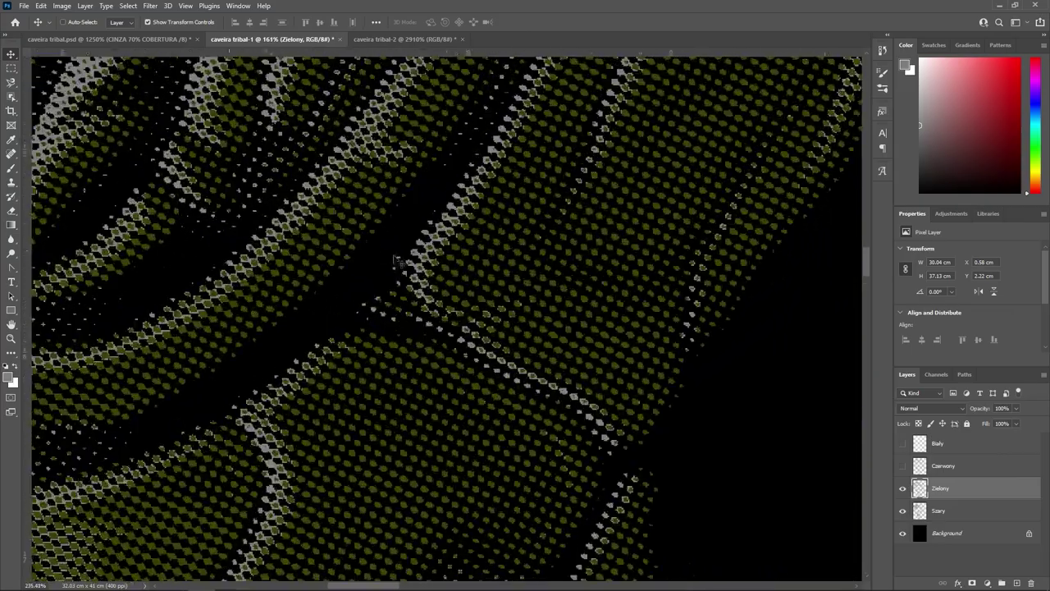
{"action": "scroll", "coordinate": [482, 305], "scroll_direction": "up", "scroll_amount": 3}
{"action": "scroll", "coordinate": [482, 305], "scroll_direction": "up", "scroll_amount": 2}
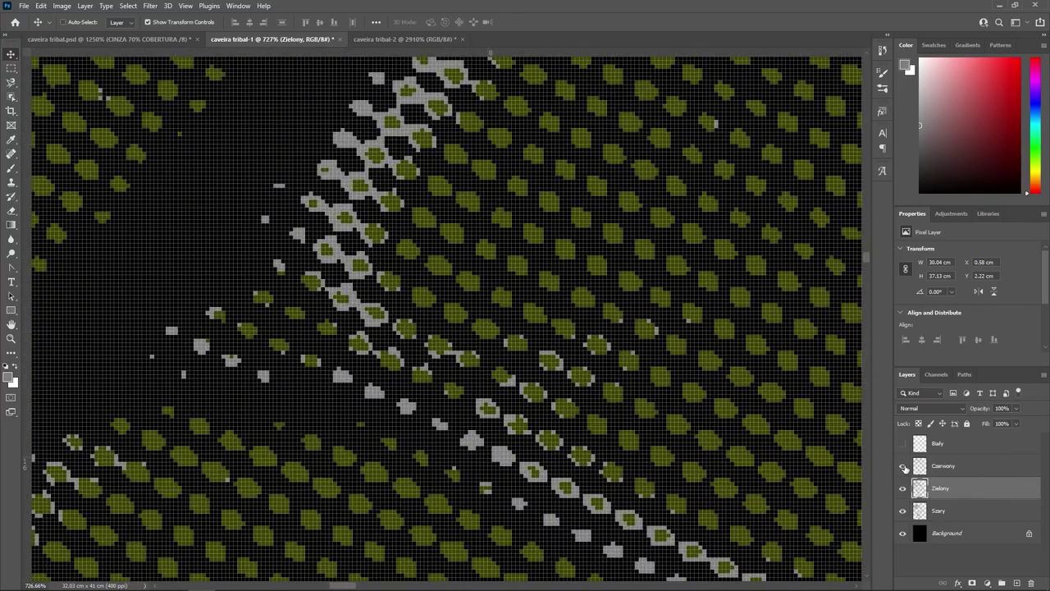
{"action": "left_click", "coordinate": [903, 466]}
Step: Select Czerwony and, after checking the original, shift it up about one pixel
{"action": "left_click", "coordinate": [976, 468]}
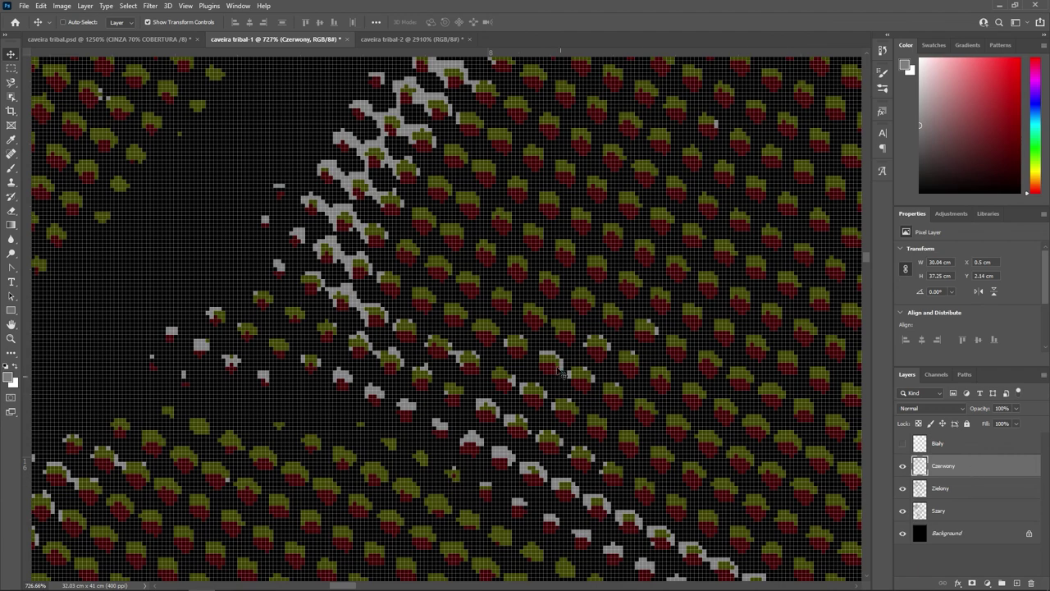
{"action": "left_click", "coordinate": [148, 40]}
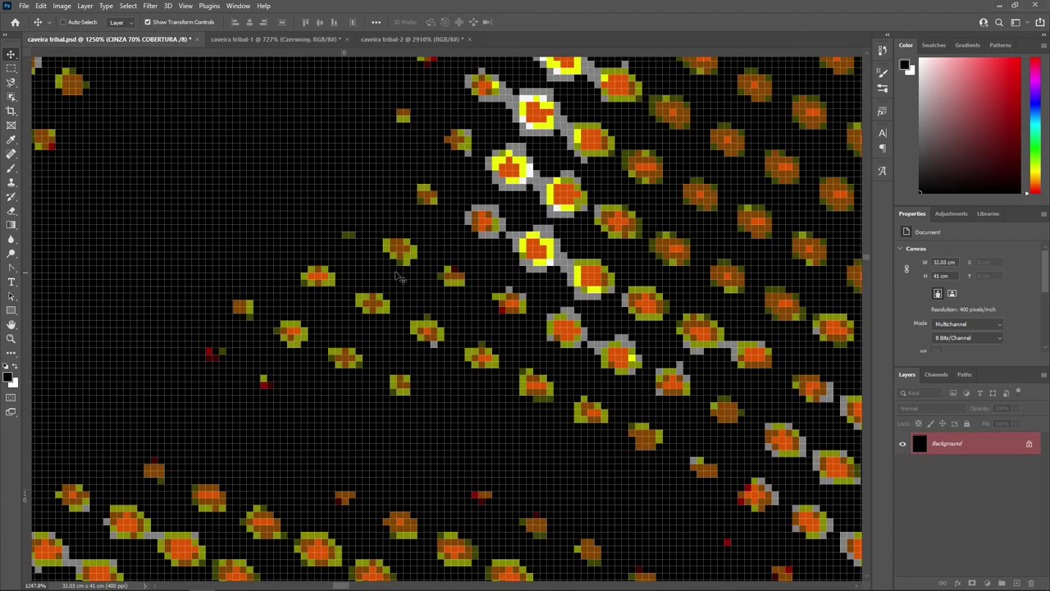
{"action": "scroll", "coordinate": [473, 277], "scroll_direction": "up", "scroll_amount": 1}
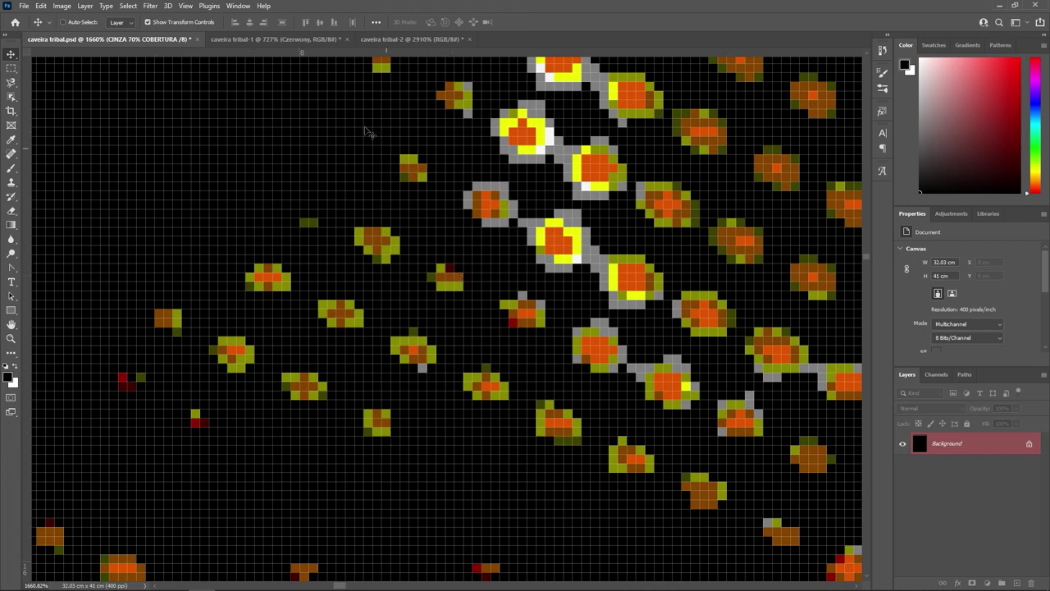
{"action": "left_click", "coordinate": [295, 38]}
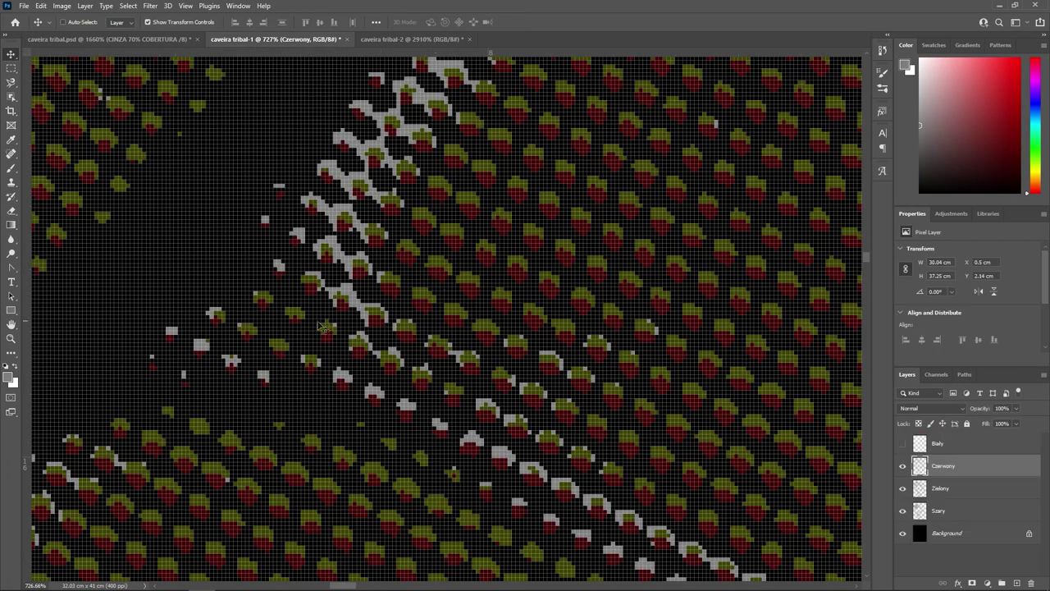
{"action": "scroll", "coordinate": [322, 328], "scroll_direction": "up", "scroll_amount": 5}
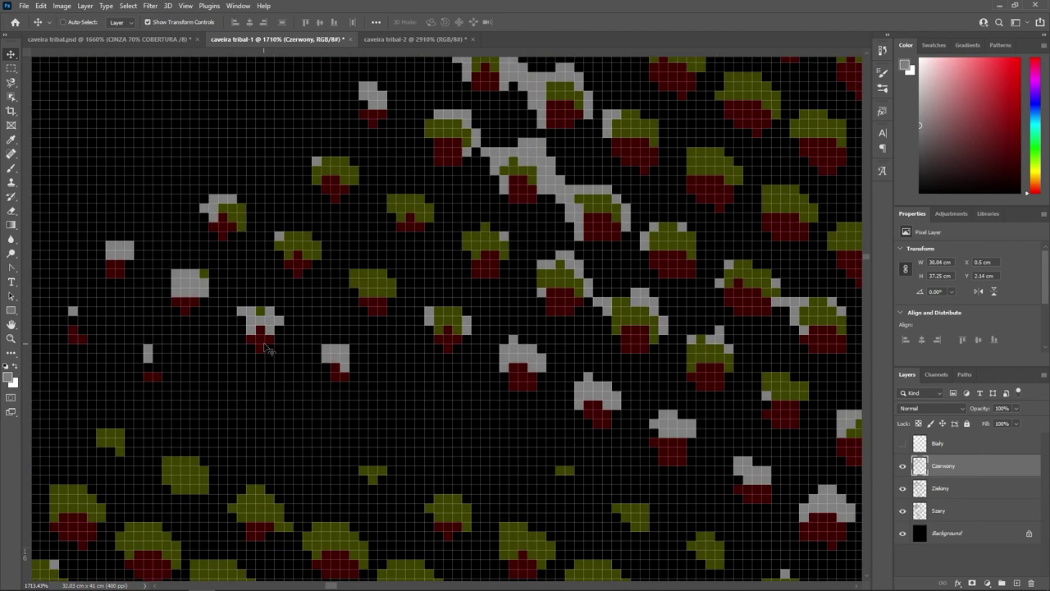
{"action": "left_click", "coordinate": [263, 337]}
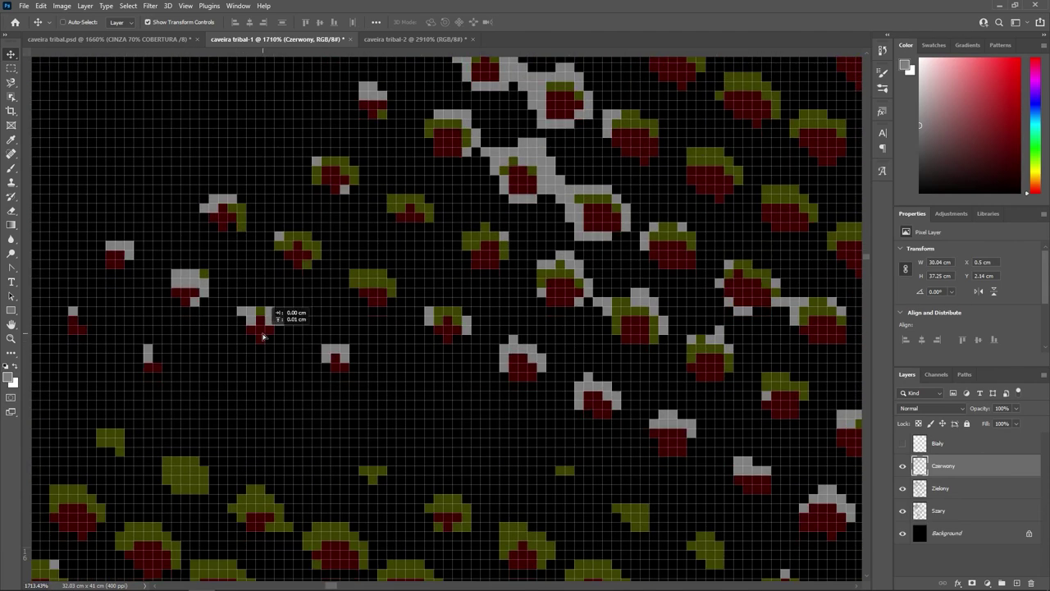
{"action": "mouse_move", "coordinate": [264, 336]}
{"action": "left_mouse_down"}
{"action": "mouse_move", "coordinate": [276, 331]}
{"action": "mouse_move", "coordinate": [266, 330]}
{"action": "mouse_move", "coordinate": [269, 319]}
{"action": "left_mouse_up"}
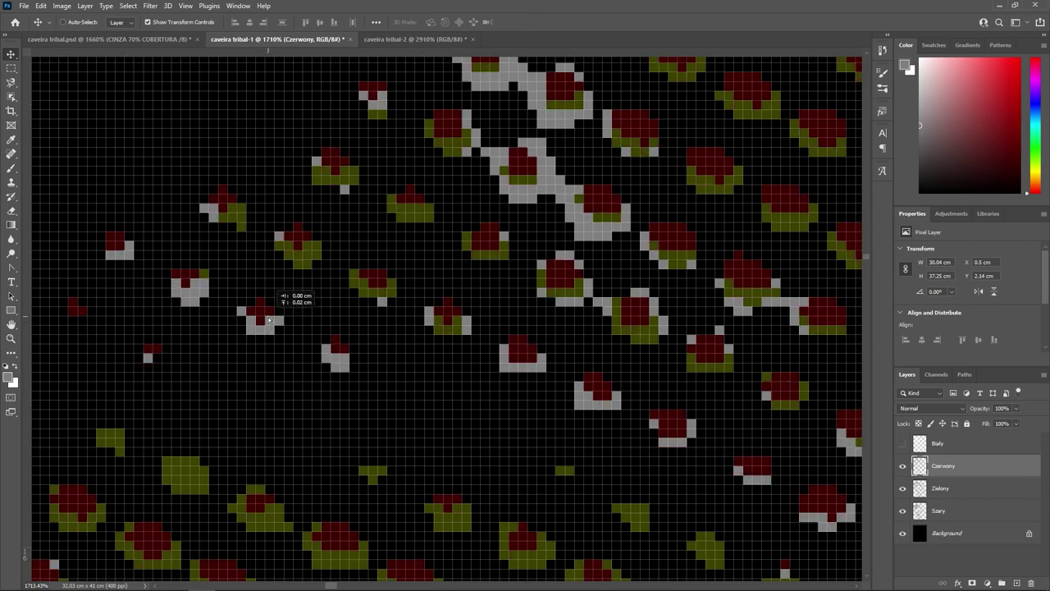
Step: Shift Czerwony right a pixel or two, comparing against caveira tribal.psd
{"action": "left_click", "coordinate": [175, 39]}
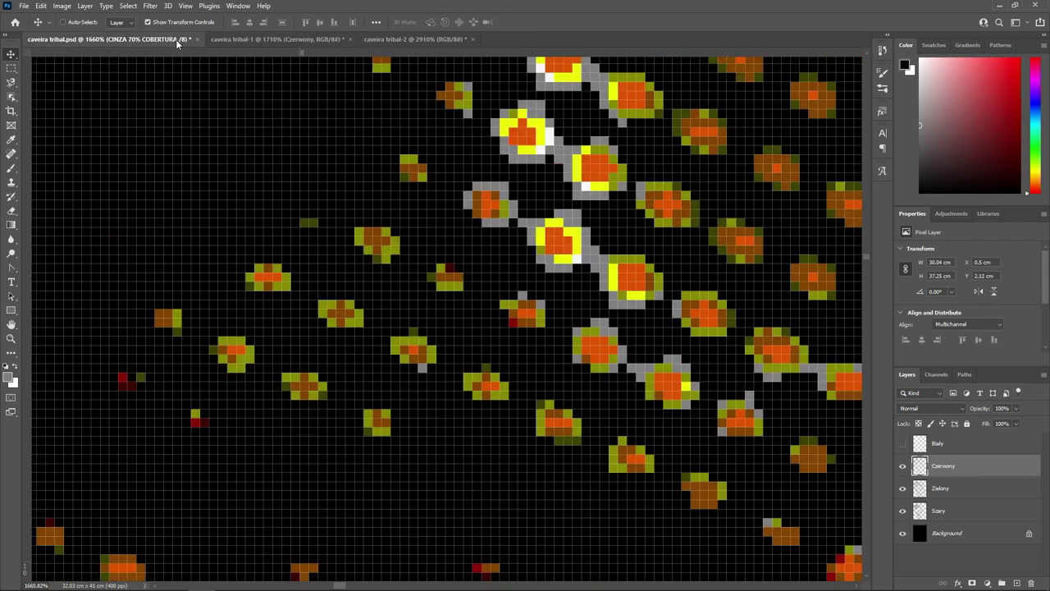
{"action": "left_click", "coordinate": [248, 37]}
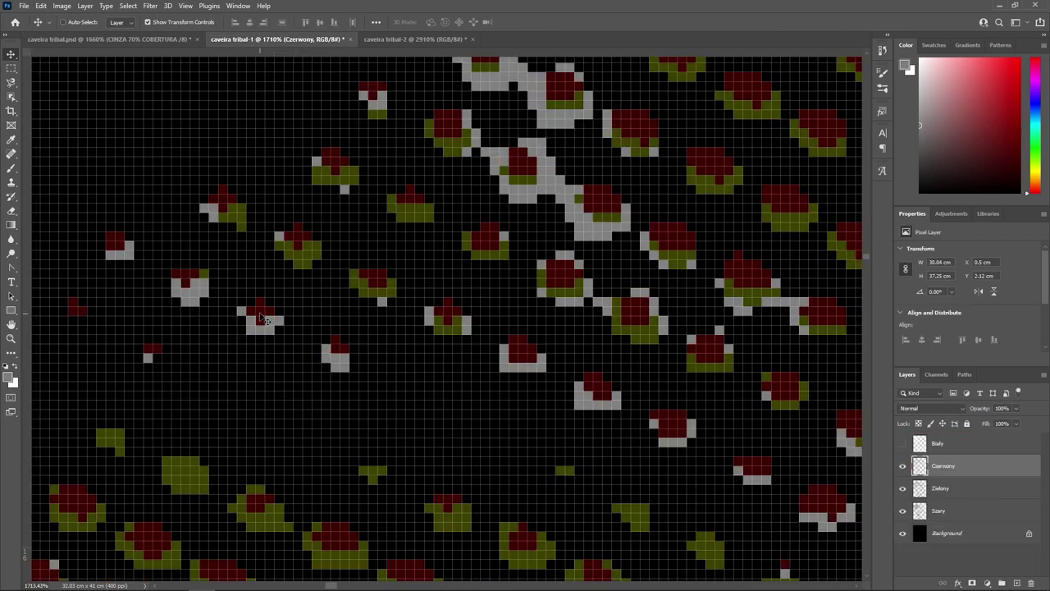
{"action": "left_click_drag", "start_coordinate": [262, 319], "coordinate": [271, 319]}
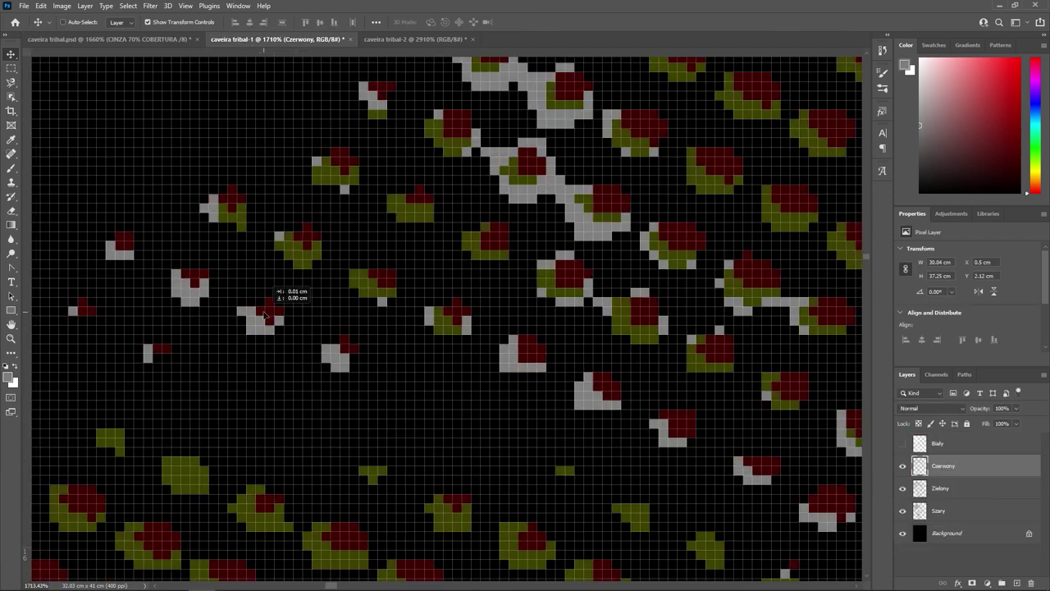
{"action": "left_click", "coordinate": [176, 40]}
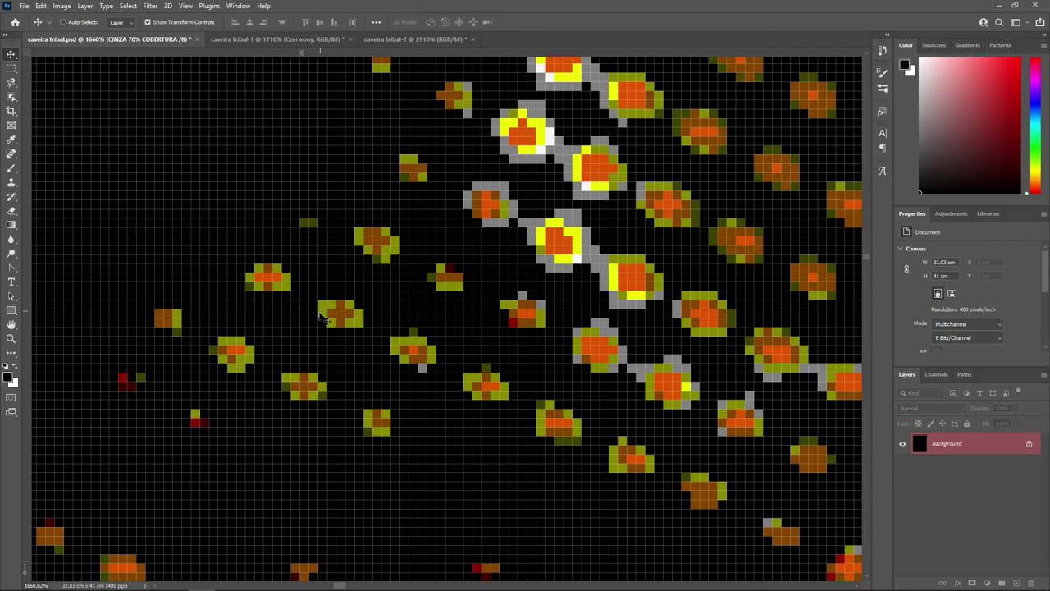
{"action": "left_click", "coordinate": [246, 39]}
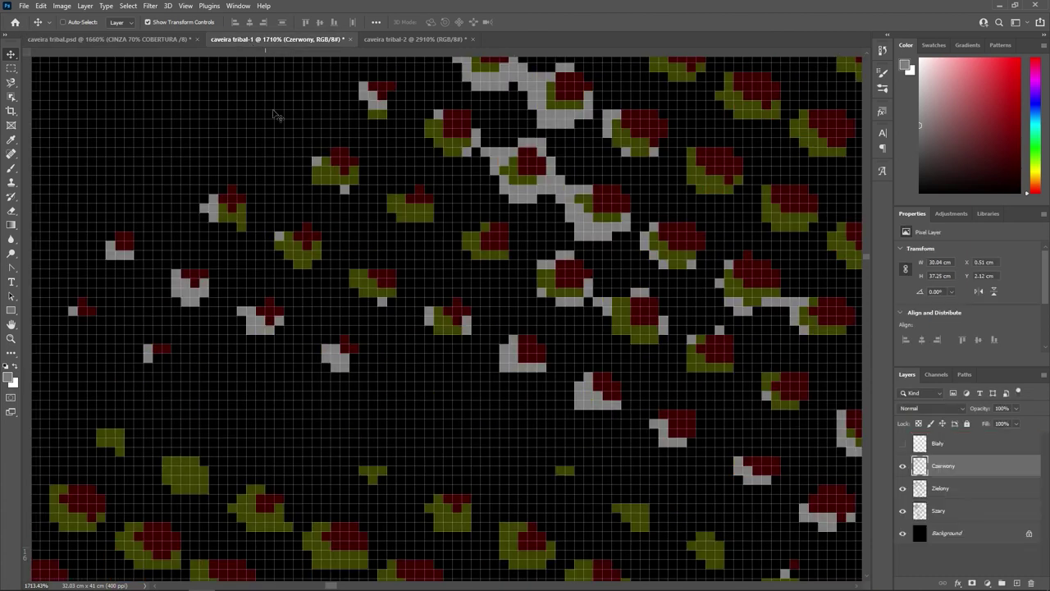
{"action": "left_click_drag", "start_coordinate": [308, 245], "coordinate": [307, 247]}
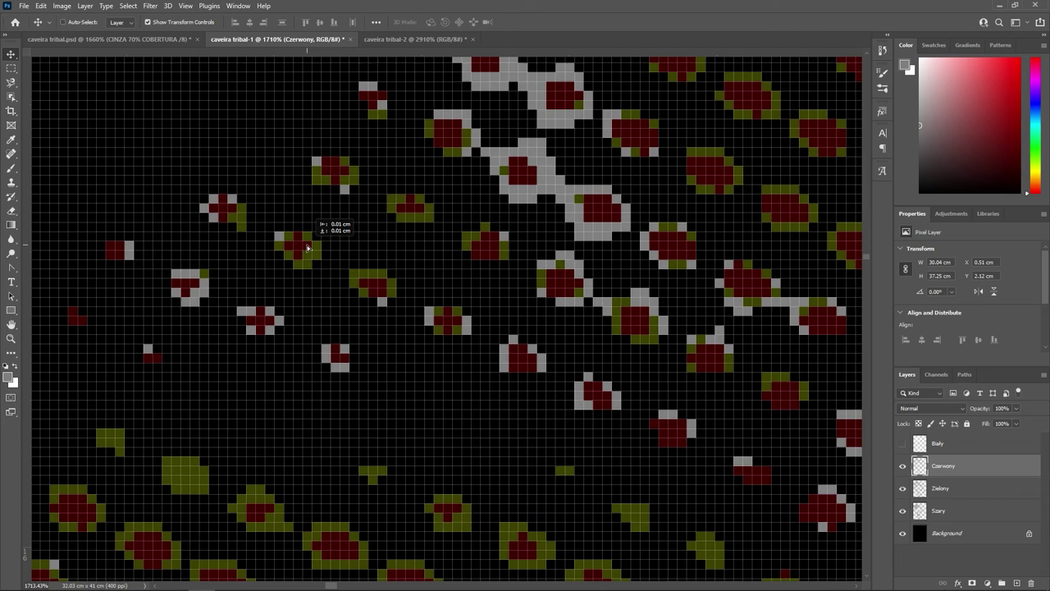
{"action": "left_click_drag", "start_coordinate": [308, 248], "coordinate": [308, 248]}
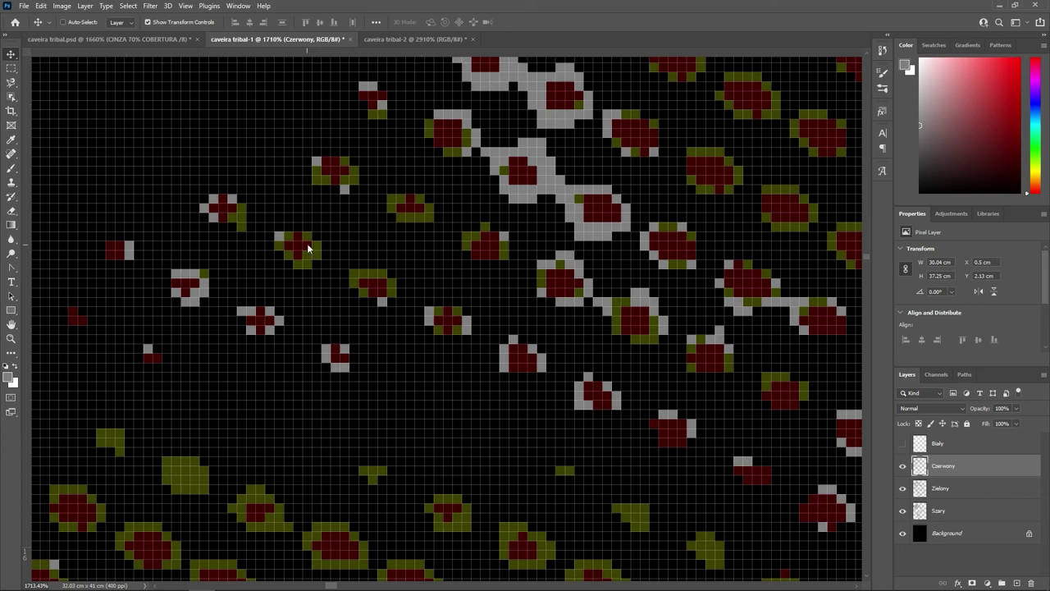
Step: Recheck Czerwony's red dots against the original image and try a small upward shift
{"action": "left_click", "coordinate": [163, 38]}
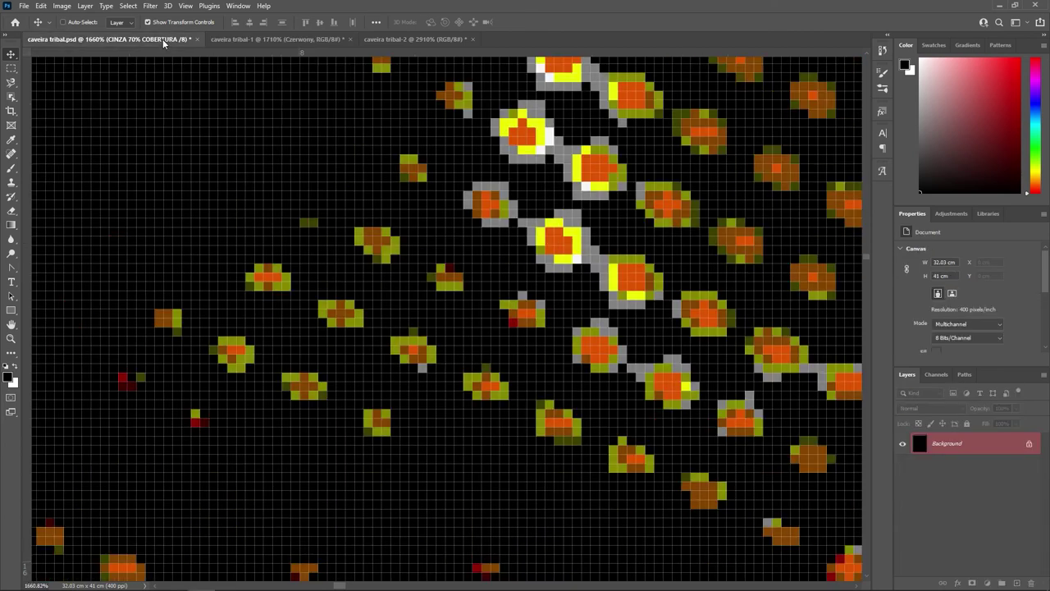
{"action": "left_click", "coordinate": [247, 44]}
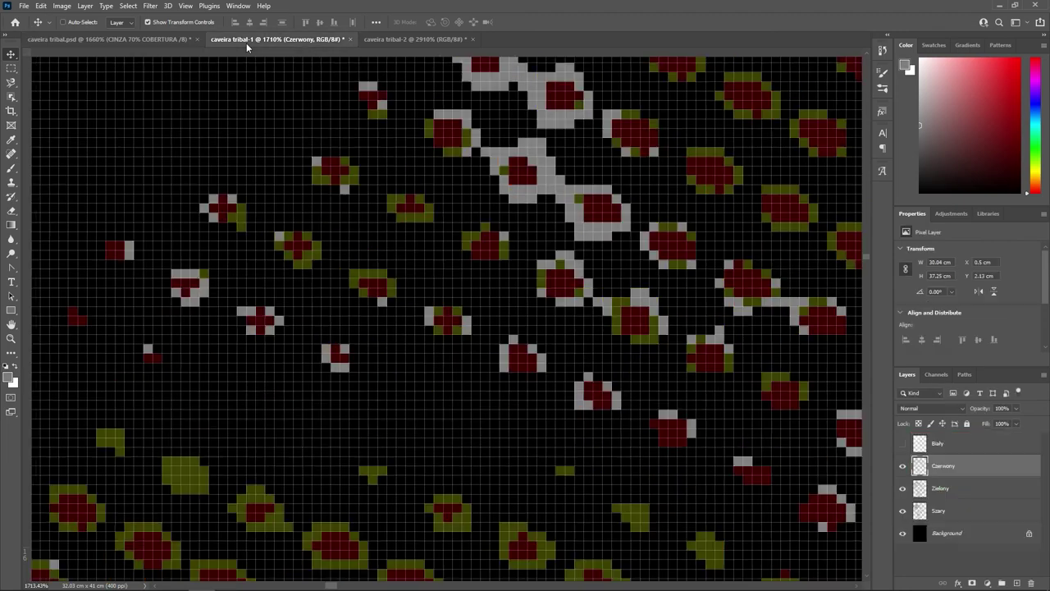
{"action": "left_click", "coordinate": [170, 39]}
{"action": "scroll", "coordinate": [333, 220], "scroll_direction": "down", "scroll_amount": 3}
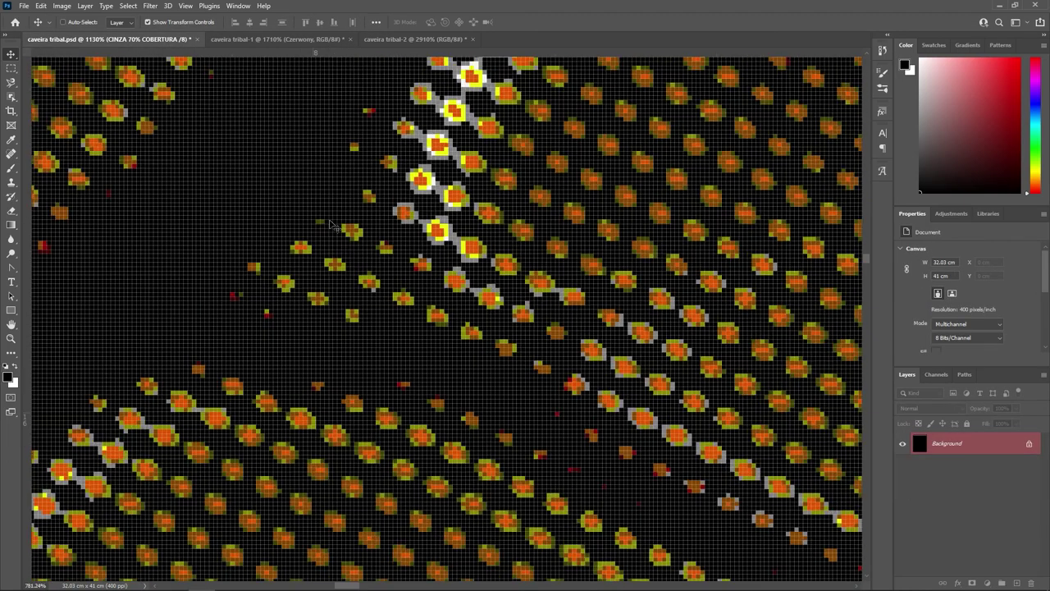
{"action": "scroll", "coordinate": [246, 242], "scroll_direction": "up", "scroll_amount": 2}
{"action": "scroll", "coordinate": [265, 223], "scroll_direction": "up", "scroll_amount": 1}
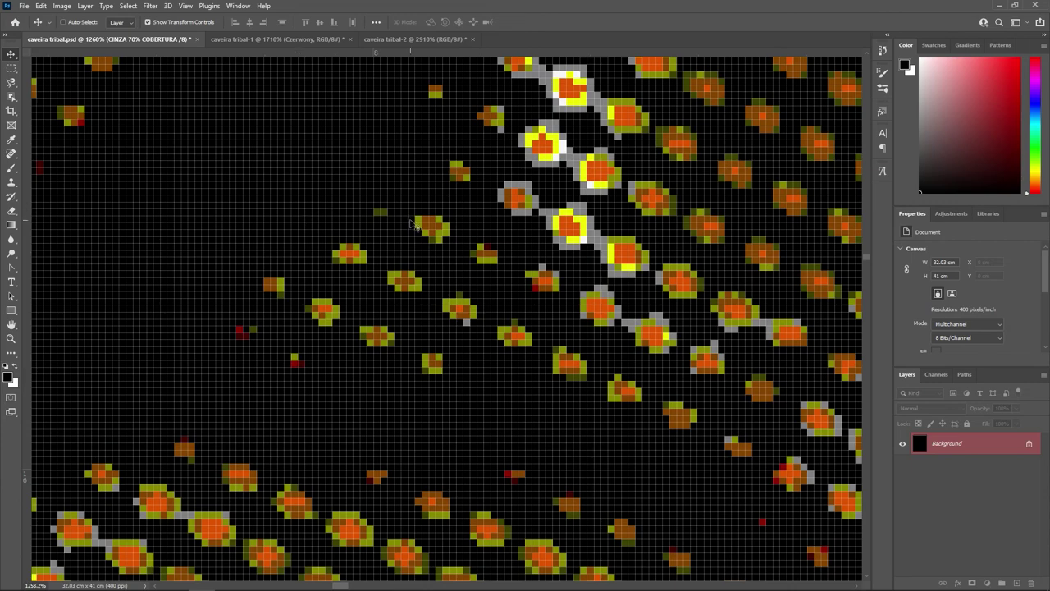
{"action": "left_click", "coordinate": [247, 39]}
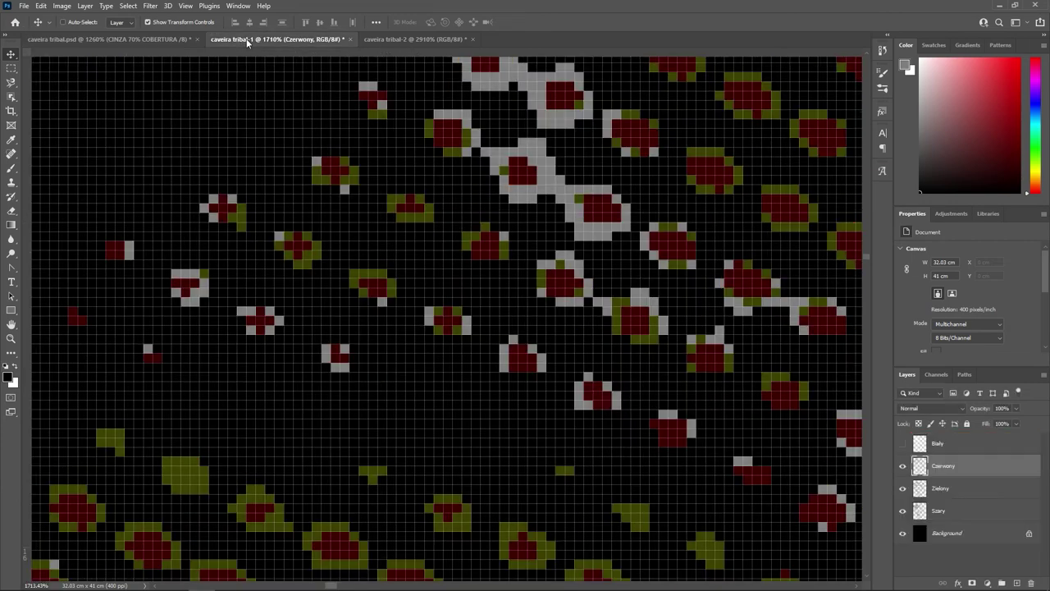
{"action": "scroll", "coordinate": [326, 232], "scroll_direction": "down", "scroll_amount": 2}
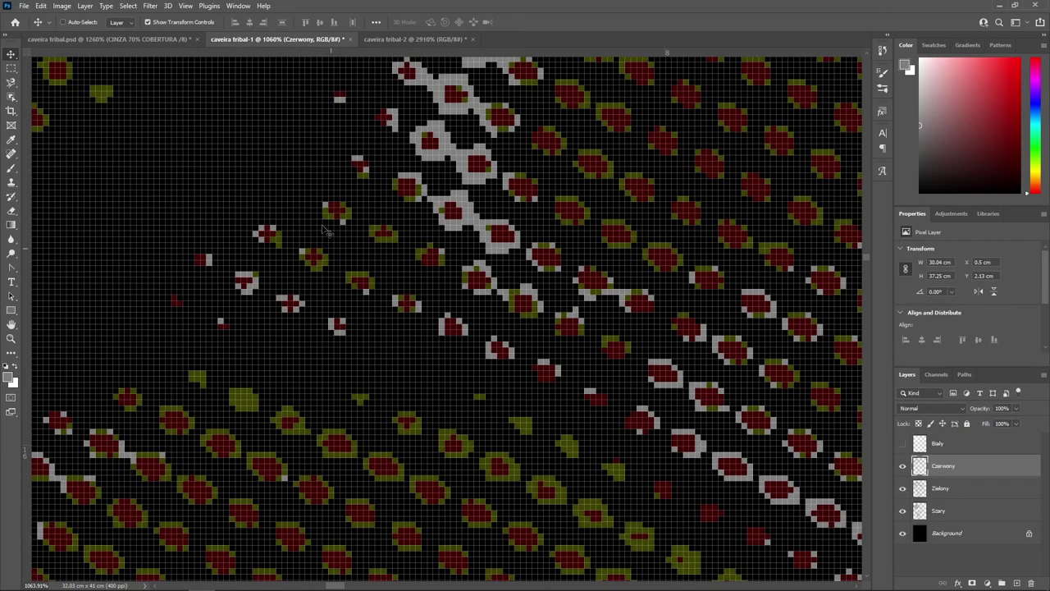
{"action": "left_click", "coordinate": [146, 39]}
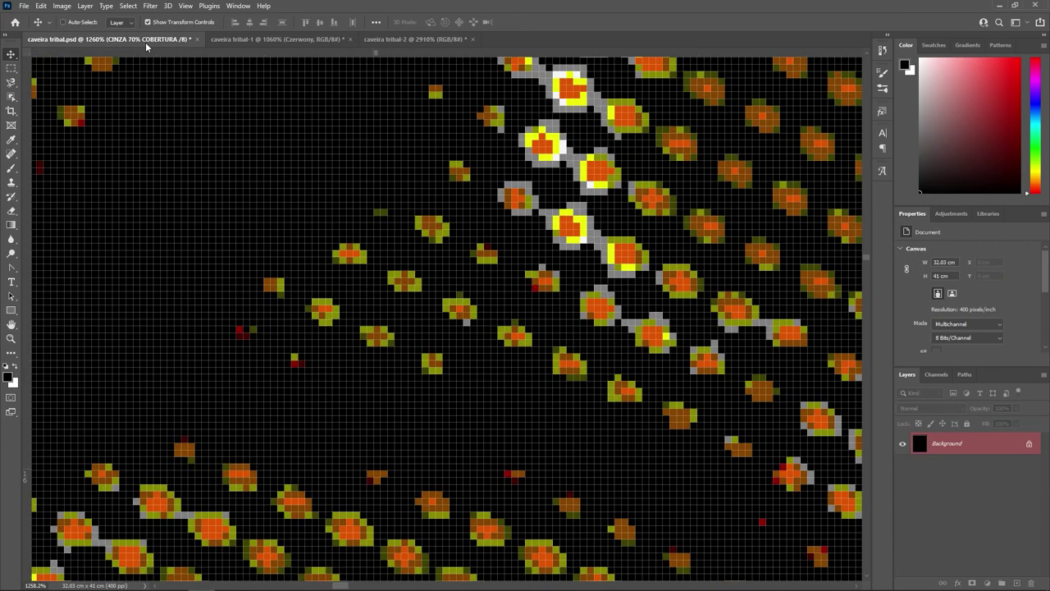
{"action": "left_click", "coordinate": [241, 39]}
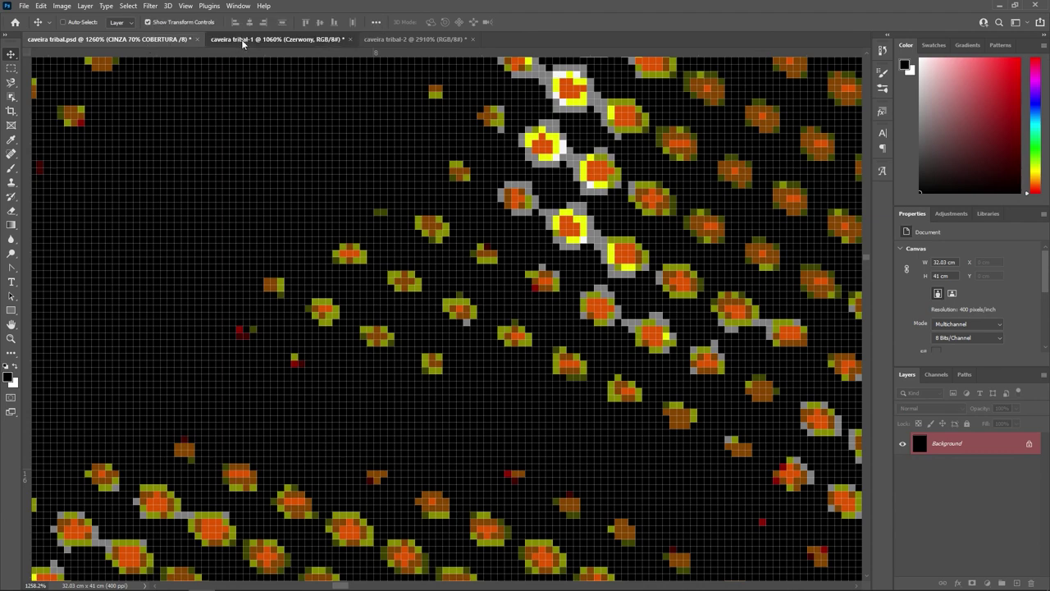
{"action": "scroll", "coordinate": [243, 313], "scroll_direction": "up", "scroll_amount": 2}
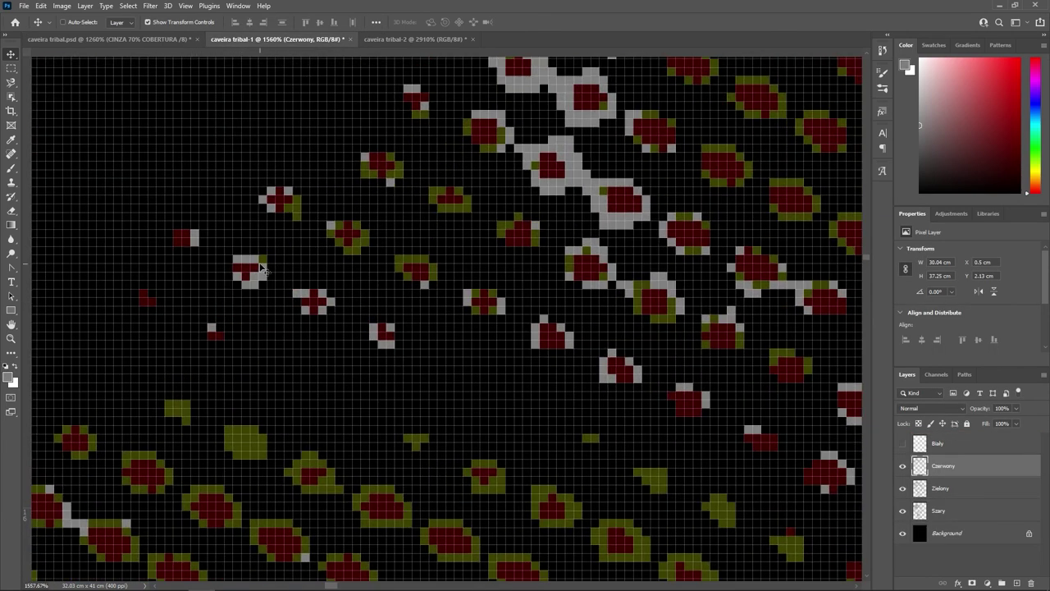
{"action": "left_click_drag", "start_coordinate": [269, 267], "coordinate": [266, 257]}
Step: Show the white Bialy layer, then test a one-cell Czerwony shift and undo it
{"action": "left_click", "coordinate": [903, 444]}
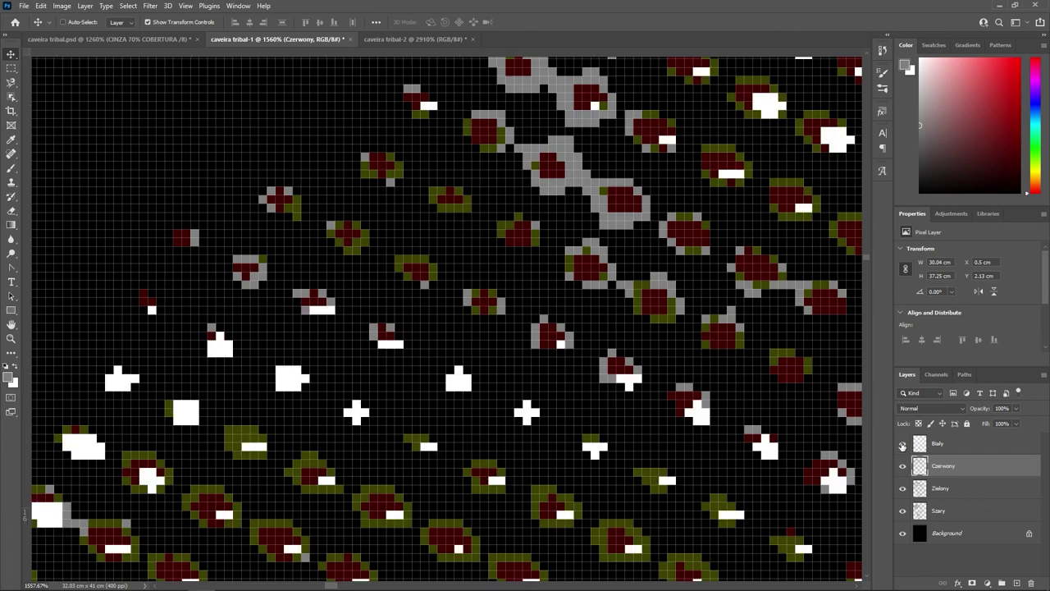
{"action": "left_click", "coordinate": [172, 43]}
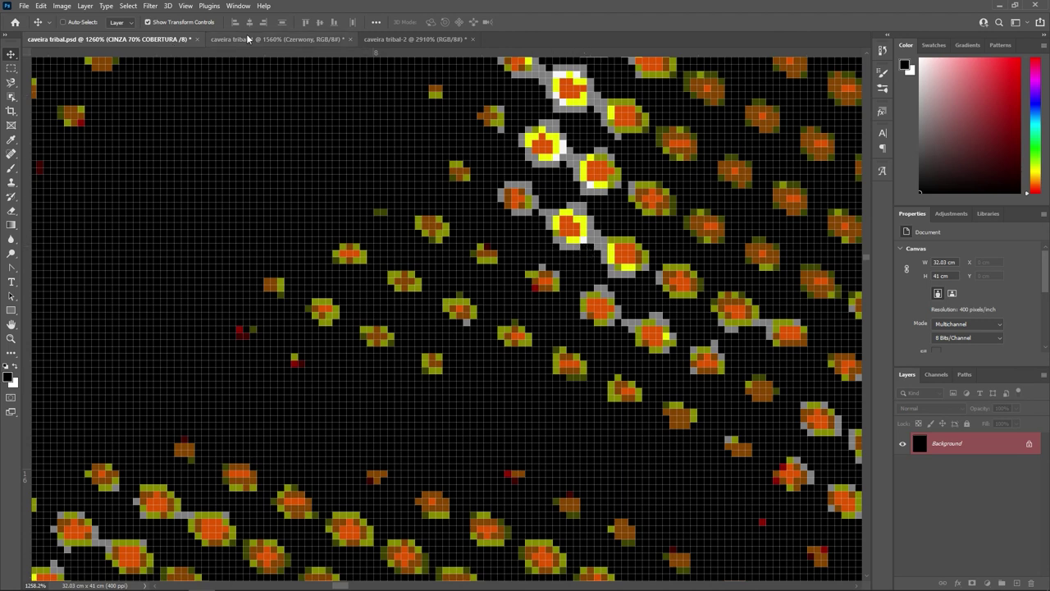
{"action": "left_click", "coordinate": [279, 38]}
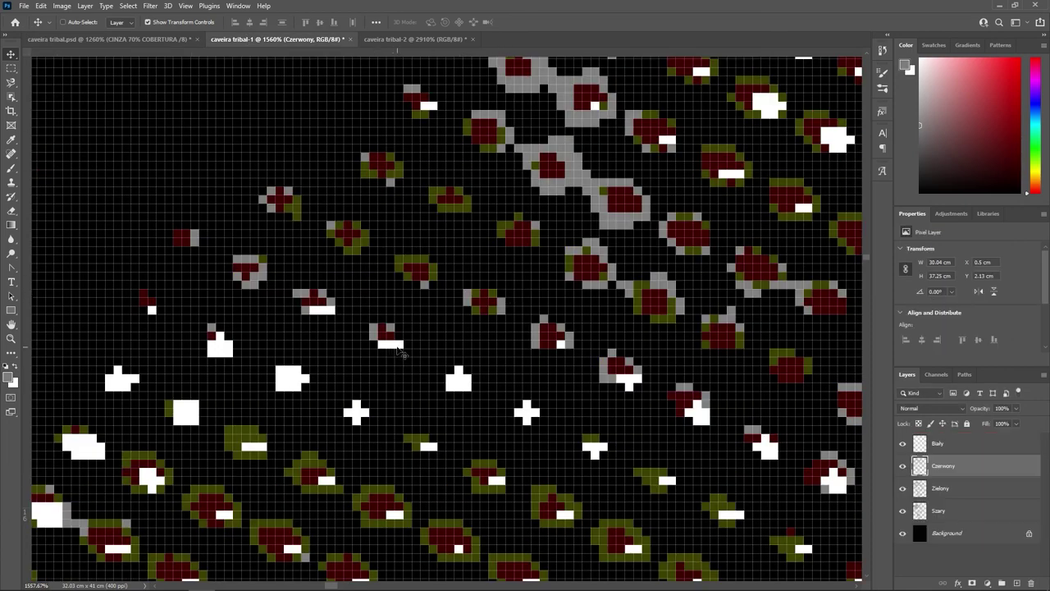
{"action": "left_click_drag", "start_coordinate": [396, 348], "coordinate": [397, 339]}
{"action": "key", "text": "ctrl+z"}
Step: Select the Bialy layer and study the brightest dots in caveira tribal.psd
{"action": "key", "text": "alt+bracketright"}
{"action": "scroll", "coordinate": [483, 365], "scroll_direction": "down", "scroll_amount": 3}
{"action": "scroll", "coordinate": [460, 353], "scroll_direction": "down", "scroll_amount": 2}
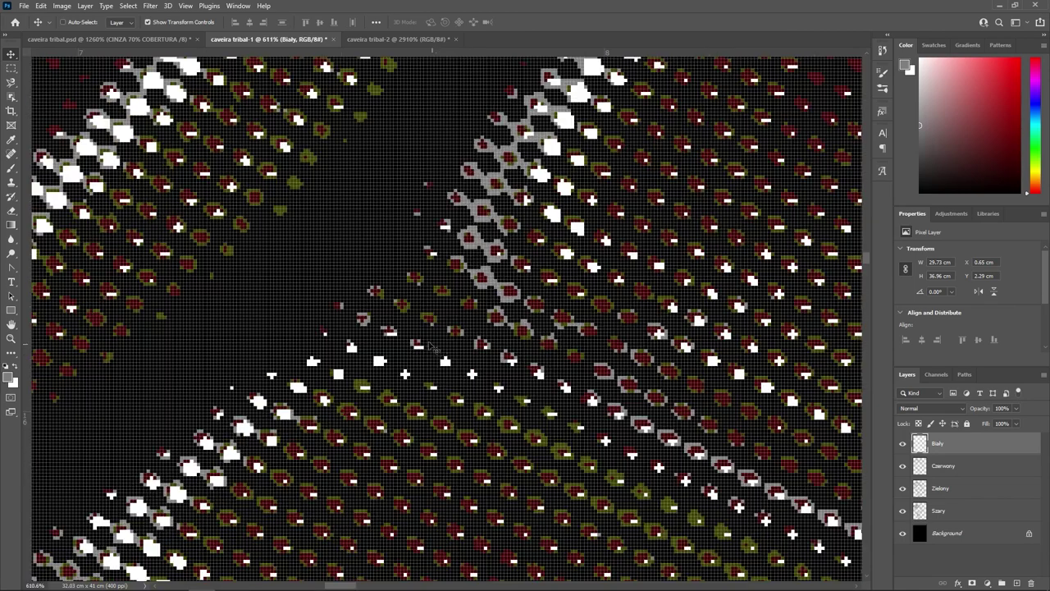
{"action": "scroll", "coordinate": [435, 337], "scroll_direction": "up", "scroll_amount": 2}
{"action": "scroll", "coordinate": [413, 320], "scroll_direction": "up", "scroll_amount": 2}
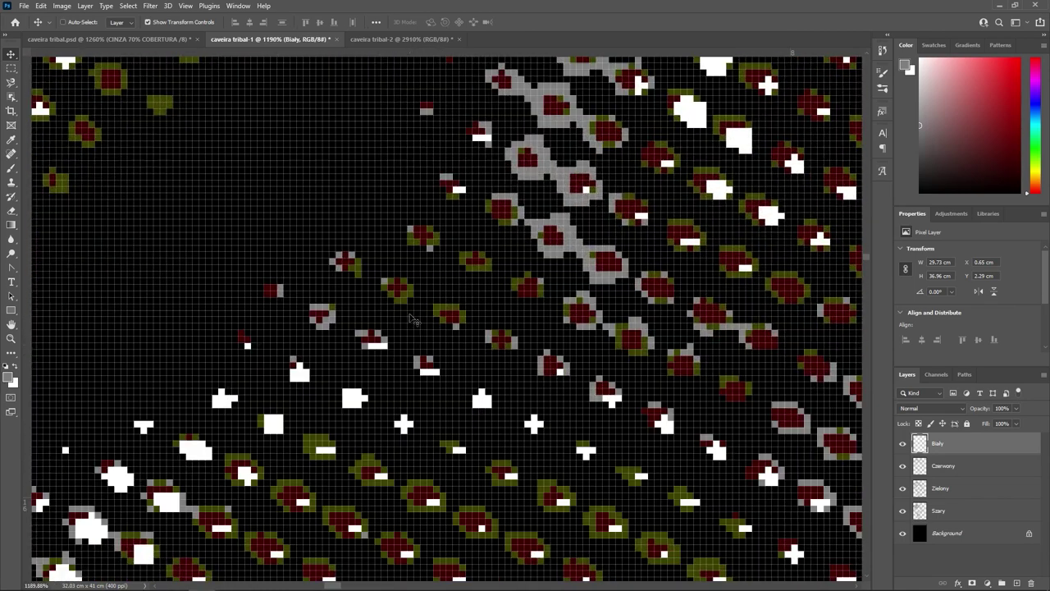
{"action": "left_click", "coordinate": [164, 41]}
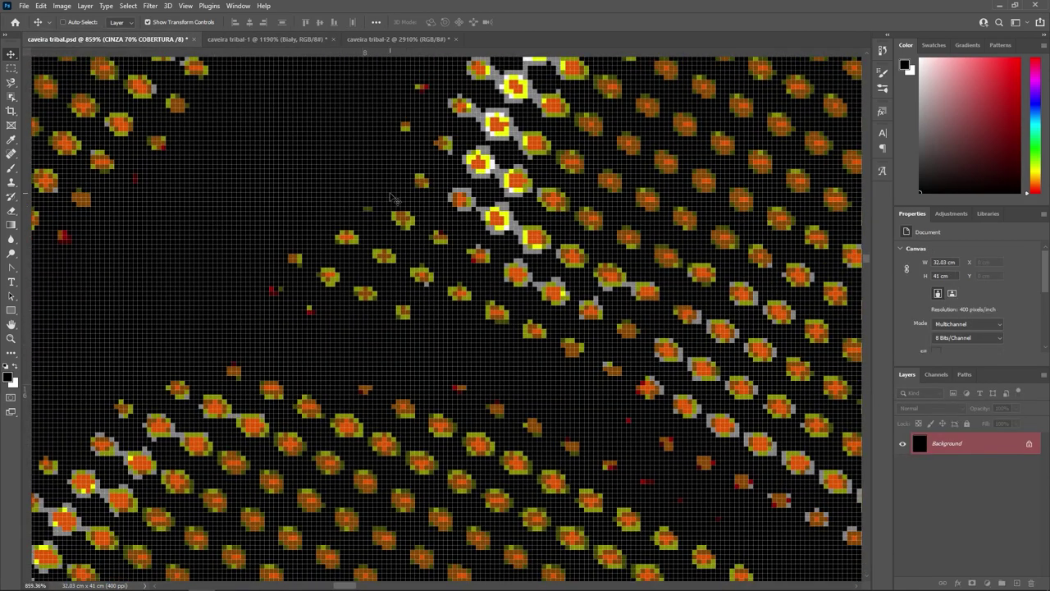
{"action": "scroll", "coordinate": [395, 199], "scroll_direction": "up", "scroll_amount": 1}
{"action": "scroll", "coordinate": [411, 205], "scroll_direction": "up", "scroll_amount": 1}
{"action": "scroll", "coordinate": [448, 215], "scroll_direction": "up", "scroll_amount": 1}
{"action": "scroll", "coordinate": [493, 225], "scroll_direction": "up", "scroll_amount": 1}
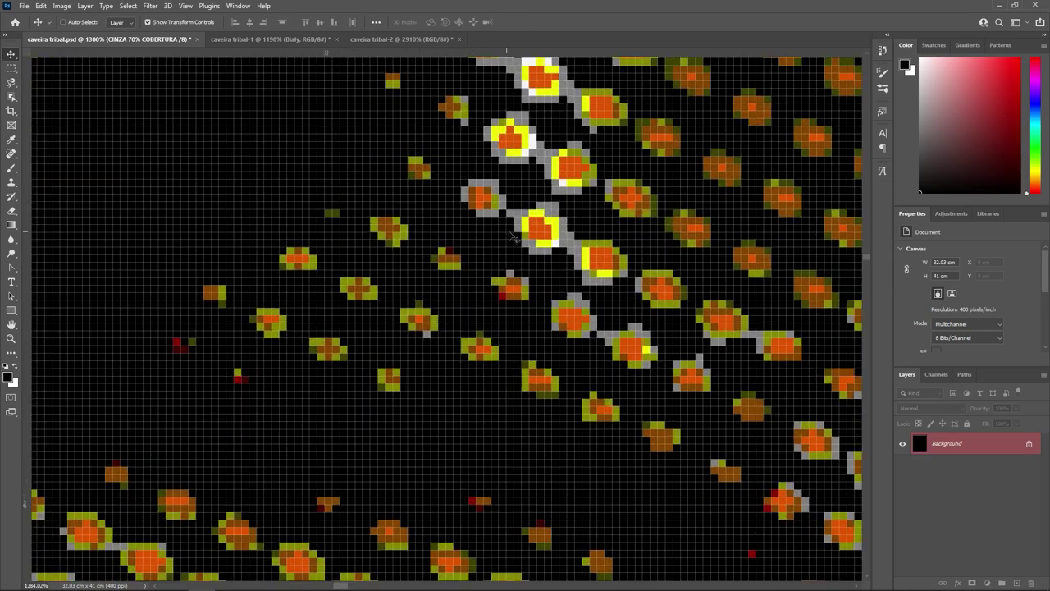
{"action": "scroll", "coordinate": [510, 234], "scroll_direction": "down", "scroll_amount": 2}
{"action": "scroll", "coordinate": [459, 230], "scroll_direction": "down", "scroll_amount": 2}
{"action": "scroll", "coordinate": [406, 230], "scroll_direction": "down", "scroll_amount": 1}
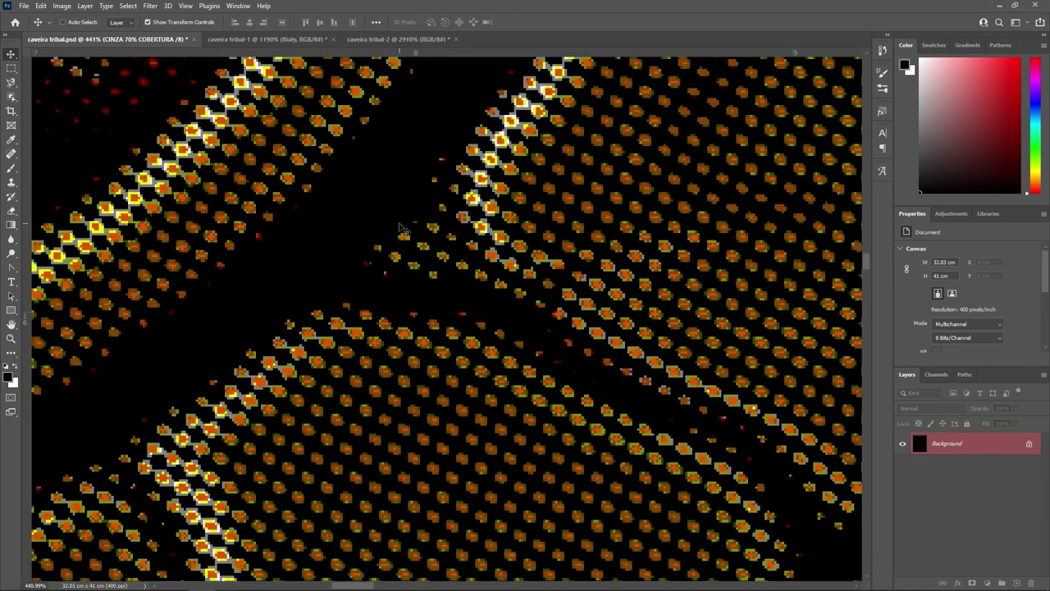
{"action": "scroll", "coordinate": [414, 226], "scroll_direction": "up", "scroll_amount": 1}
{"action": "scroll", "coordinate": [459, 250], "scroll_direction": "up", "scroll_amount": 1}
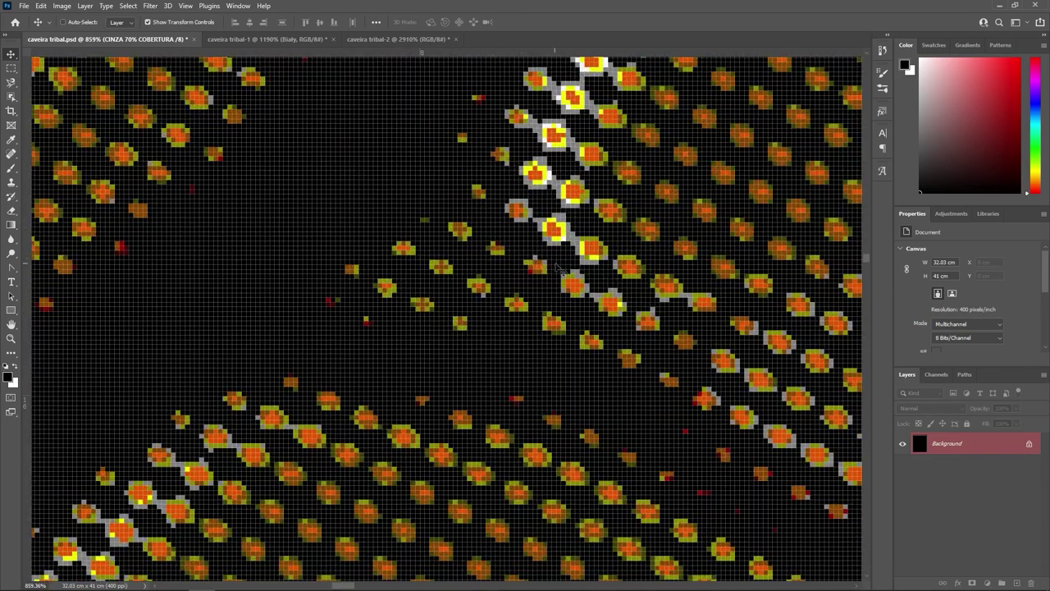
{"action": "scroll", "coordinate": [525, 259], "scroll_direction": "up", "scroll_amount": 1}
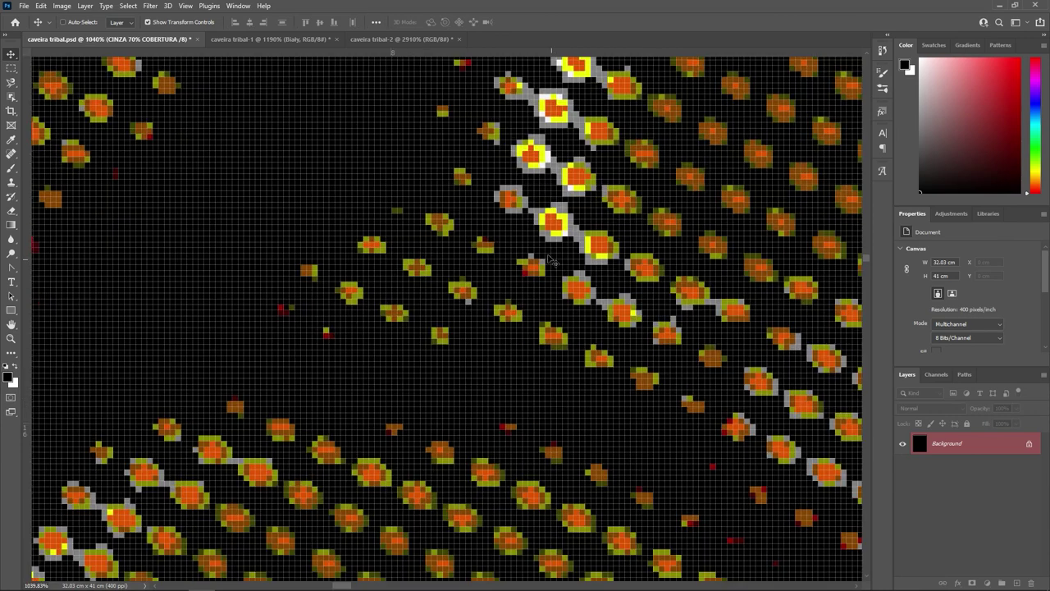
Step: Drag Bialy onto the brightest dots and nudge it left, to X 0.52 cm, Y 2.41 cm
{"action": "left_click", "coordinate": [274, 38]}
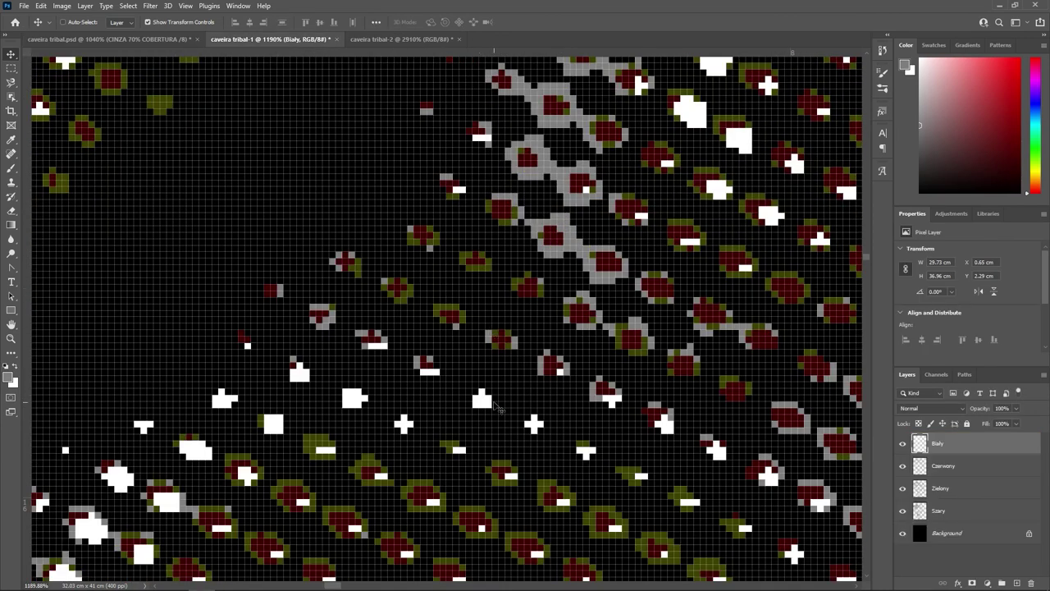
{"action": "mouse_move", "coordinate": [499, 408]}
{"action": "left_mouse_down"}
{"action": "mouse_move", "coordinate": [486, 366]}
{"action": "mouse_move", "coordinate": [343, 507]}
{"action": "mouse_move", "coordinate": [344, 534]}
{"action": "left_mouse_up"}
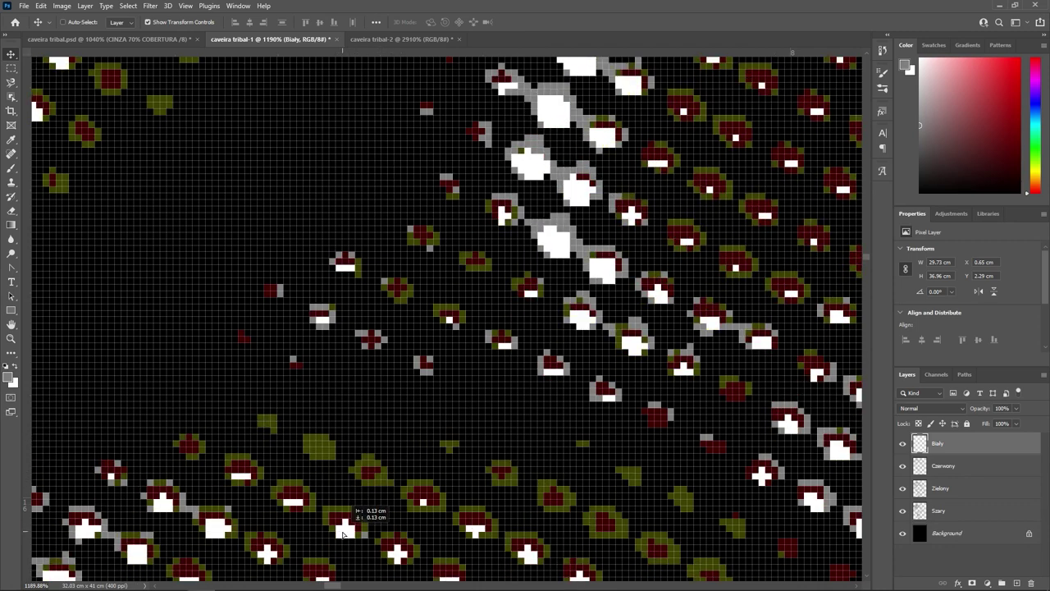
{"action": "left_click", "coordinate": [168, 42]}
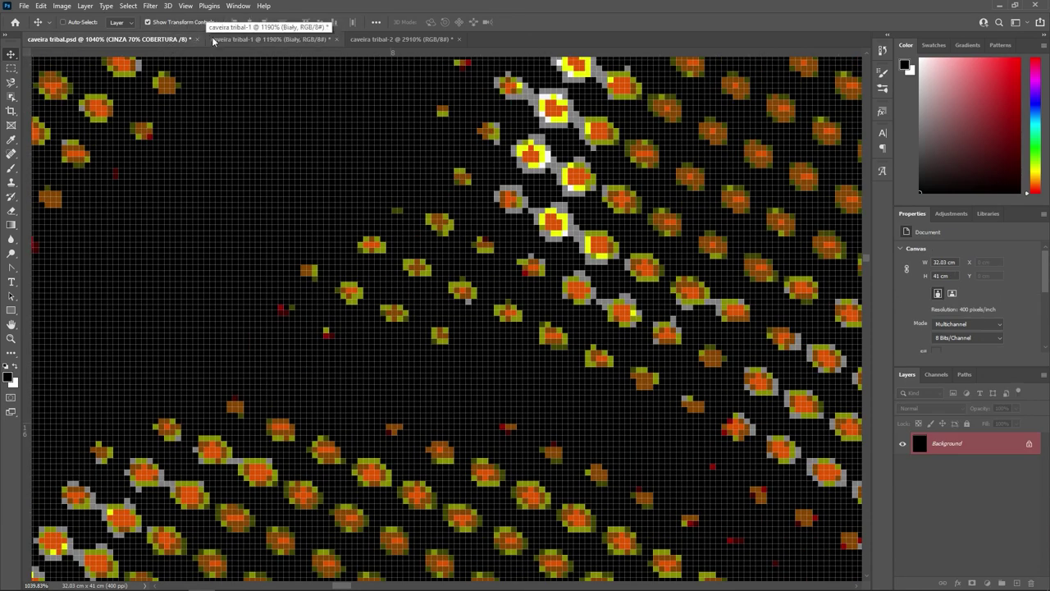
{"action": "left_click", "coordinate": [232, 43]}
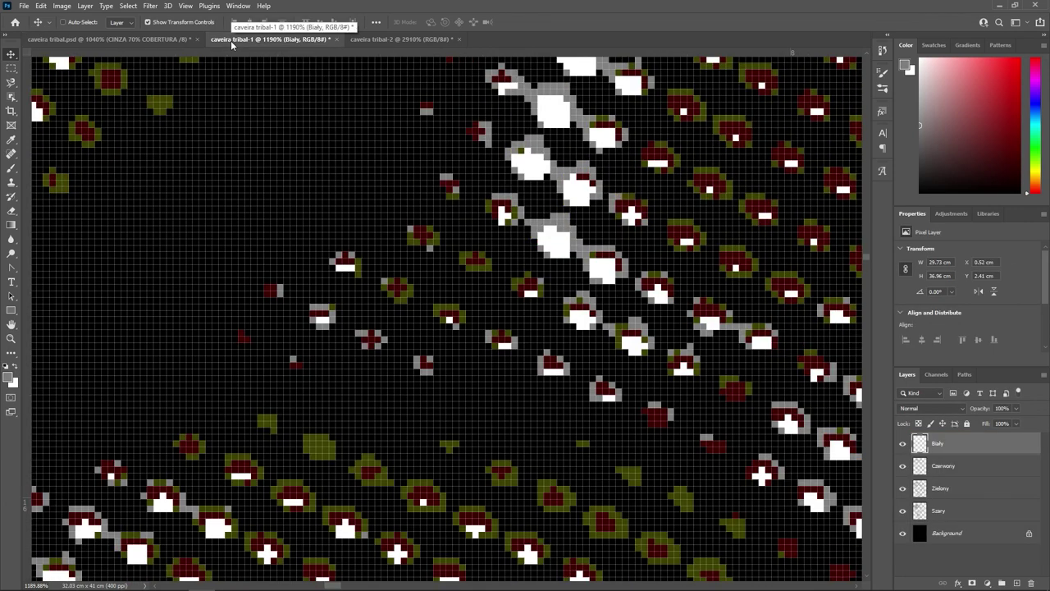
{"action": "left_click_drag", "start_coordinate": [558, 252], "coordinate": [556, 246]}
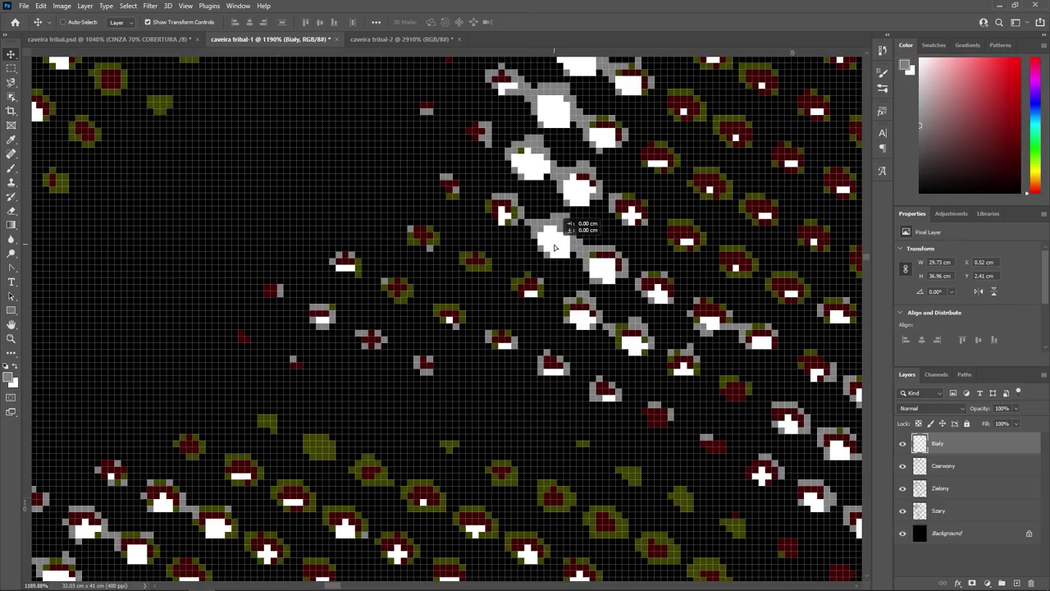
Step: Zoom out to the whole four-layer skull in caveira tribal-1, then back in to inspect it
{"action": "left_click", "coordinate": [162, 37]}
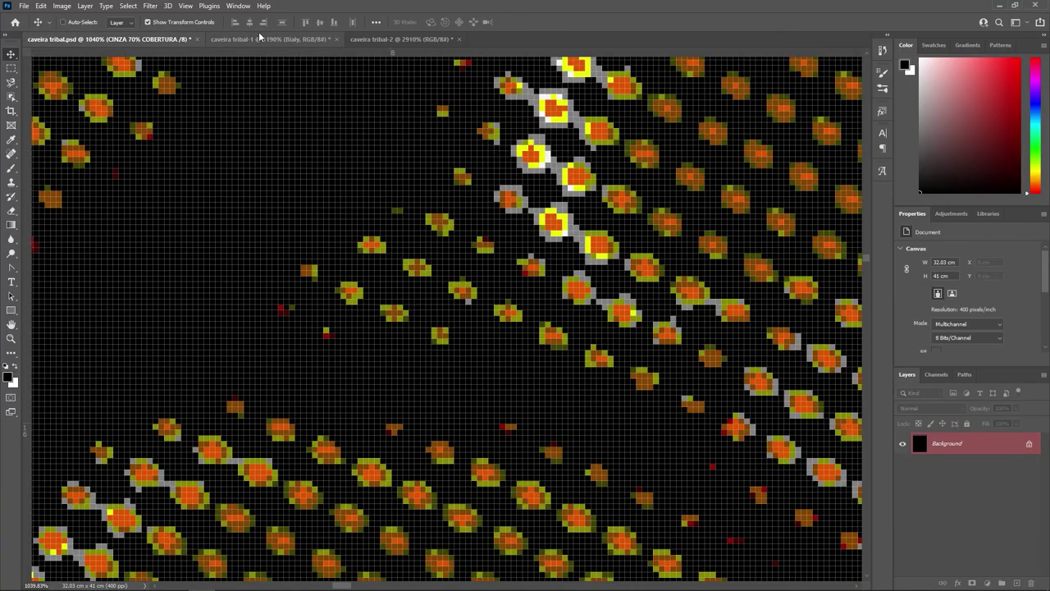
{"action": "left_click", "coordinate": [262, 39]}
{"action": "scroll", "coordinate": [339, 250], "scroll_direction": "down", "scroll_amount": 3}
{"action": "scroll", "coordinate": [339, 250], "scroll_direction": "down", "scroll_amount": 5}
{"action": "scroll", "coordinate": [339, 251], "scroll_direction": "down", "scroll_amount": 5}
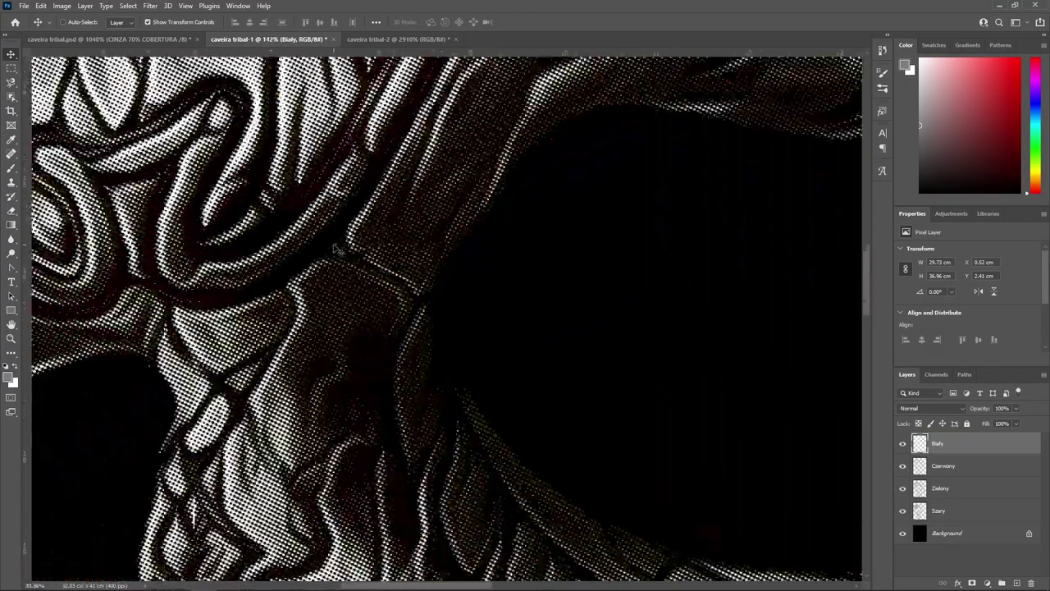
{"action": "scroll", "coordinate": [492, 271], "scroll_direction": "down", "scroll_amount": 5}
{"action": "scroll", "coordinate": [507, 305], "scroll_direction": "down", "scroll_amount": 5}
{"action": "scroll", "coordinate": [463, 314], "scroll_direction": "down", "scroll_amount": 2}
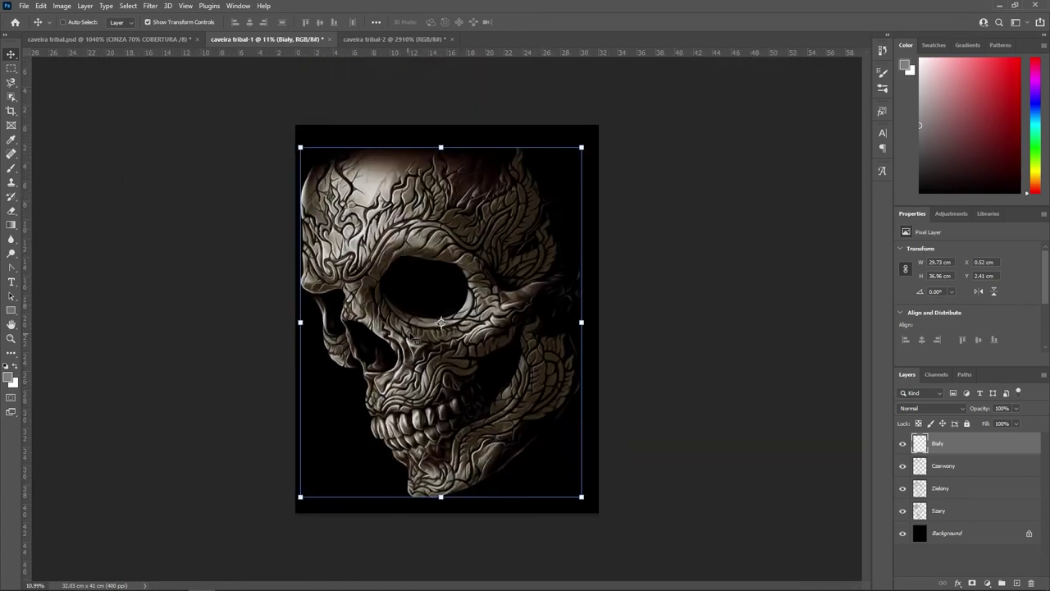
{"action": "scroll", "coordinate": [416, 352], "scroll_direction": "up", "scroll_amount": 2}
{"action": "scroll", "coordinate": [416, 367], "scroll_direction": "up", "scroll_amount": 2}
{"action": "scroll", "coordinate": [417, 366], "scroll_direction": "up", "scroll_amount": 3}
{"action": "scroll", "coordinate": [493, 328], "scroll_direction": "up", "scroll_amount": 3}
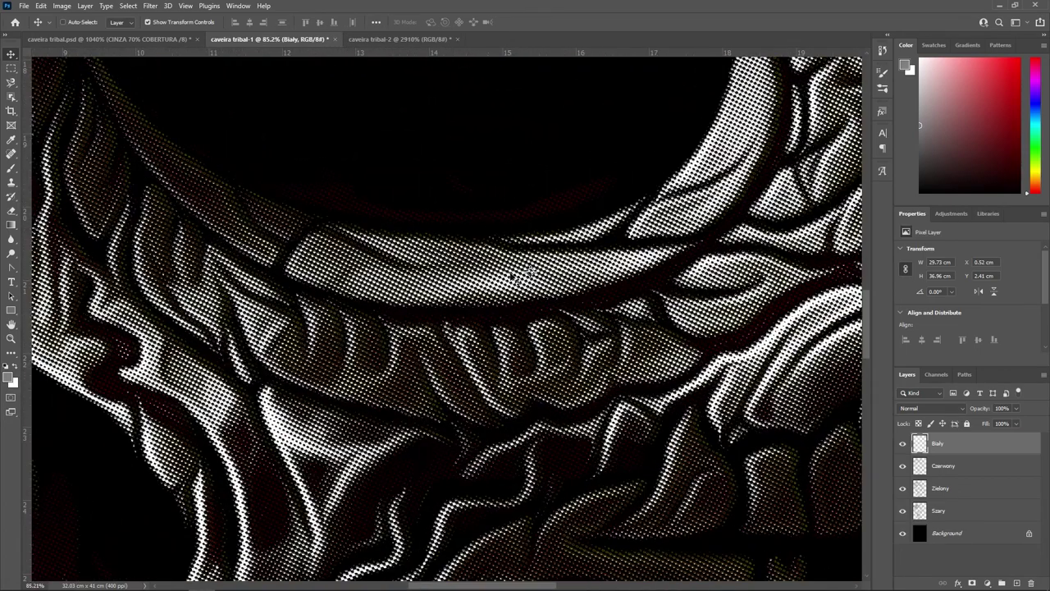
{"action": "scroll", "coordinate": [515, 279], "scroll_direction": "up", "scroll_amount": 3}
{"action": "scroll", "coordinate": [510, 312], "scroll_direction": "up", "scroll_amount": 2}
{"action": "scroll", "coordinate": [523, 325], "scroll_direction": "down", "scroll_amount": 2}
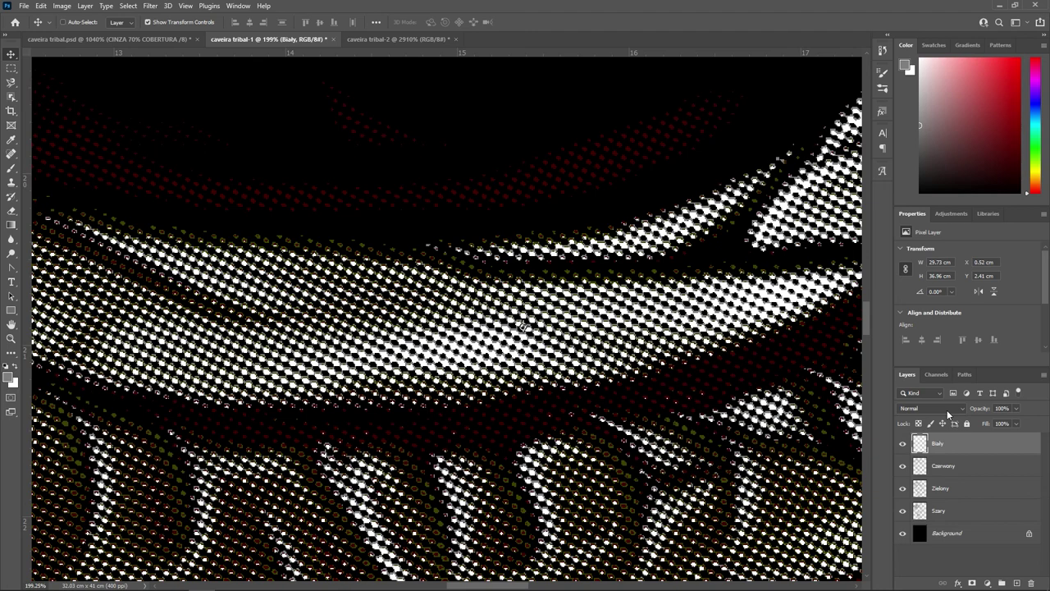
Step: Set the Bialy and Czerwony layers to Overlay blending
{"action": "left_click", "coordinate": [943, 405]}
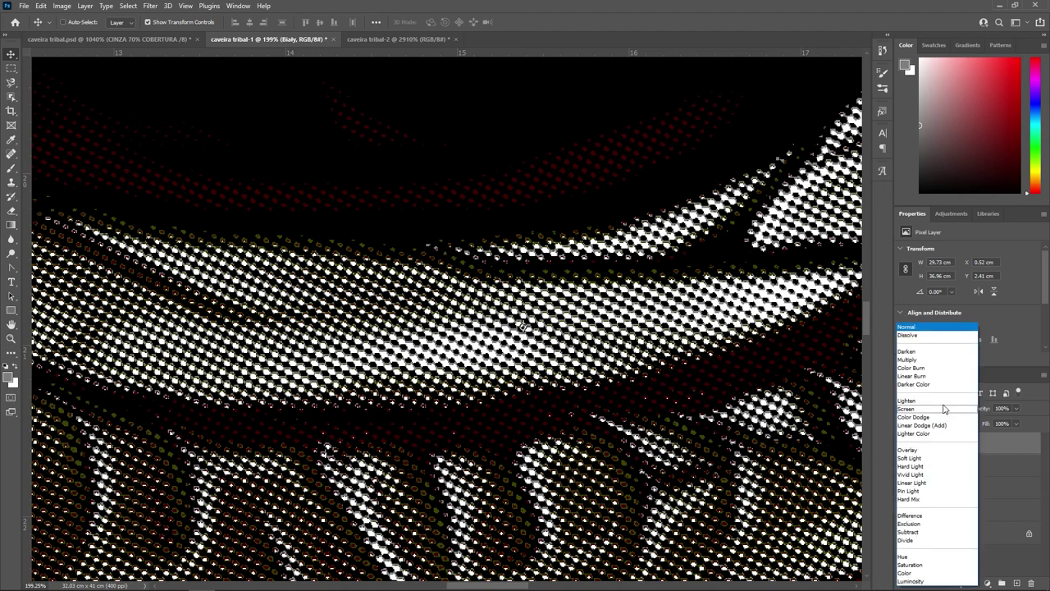
{"action": "left_click", "coordinate": [932, 450]}
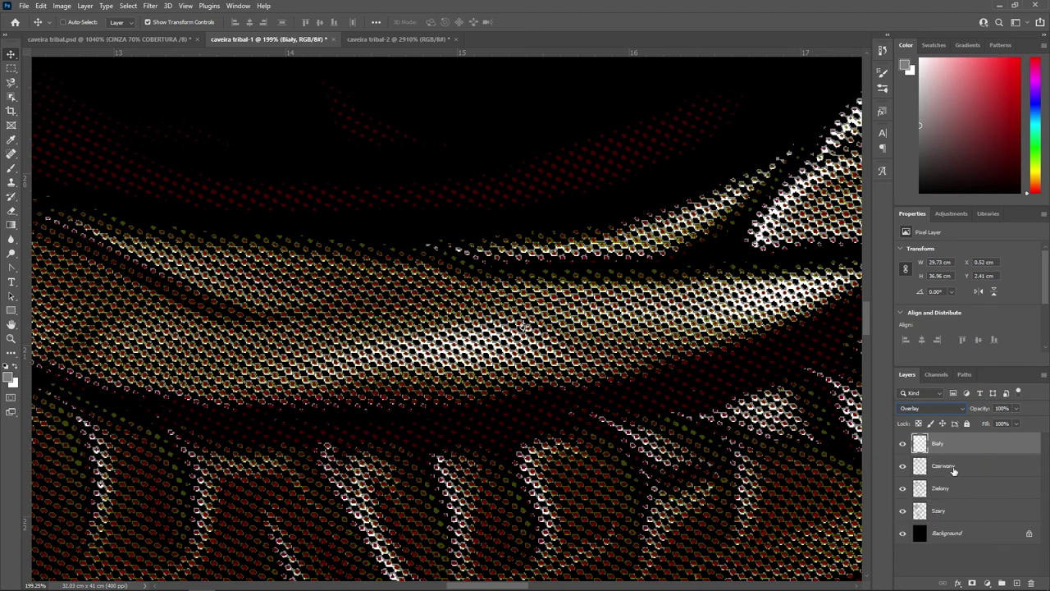
{"action": "left_click", "coordinate": [954, 470]}
{"action": "left_click", "coordinate": [934, 406]}
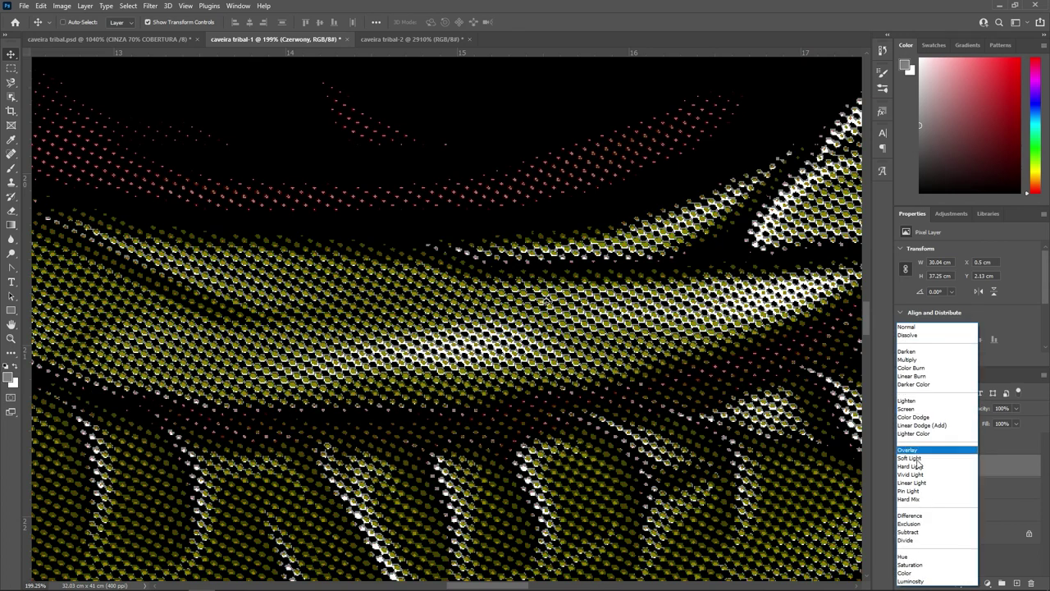
{"action": "left_click", "coordinate": [918, 452]}
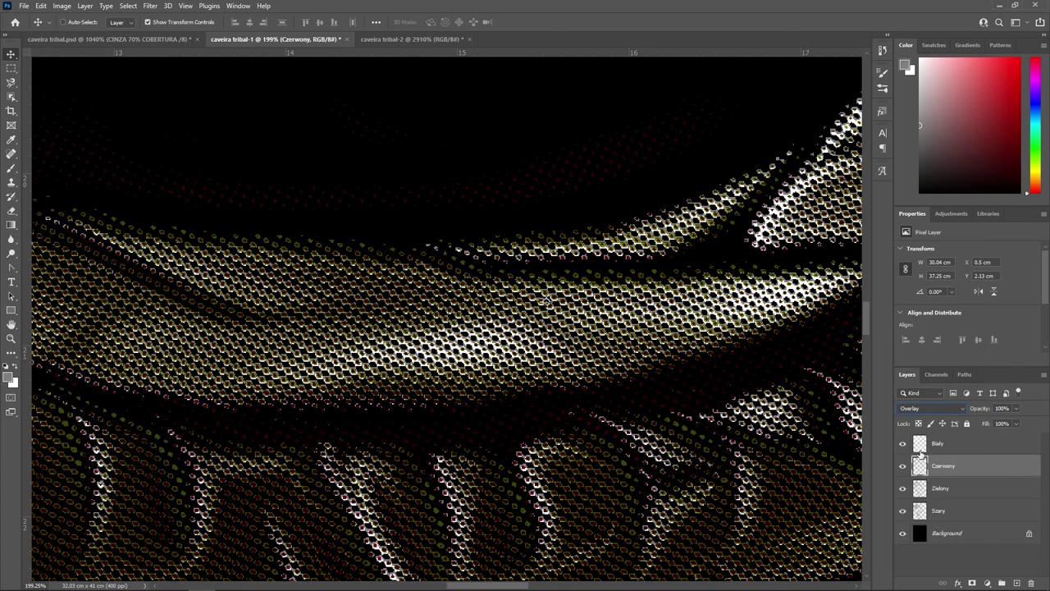
Step: Set the Zielony layer to Pin Light and zoom in to inspect the glowing dots
{"action": "left_click", "coordinate": [947, 489]}
{"action": "left_click", "coordinate": [935, 408]}
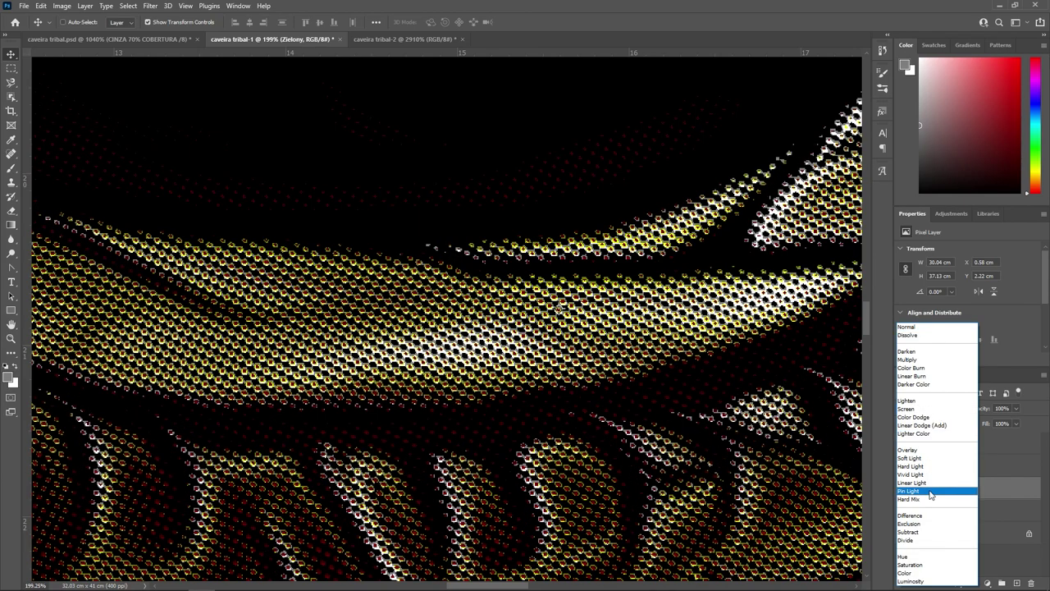
{"action": "left_click", "coordinate": [932, 492]}
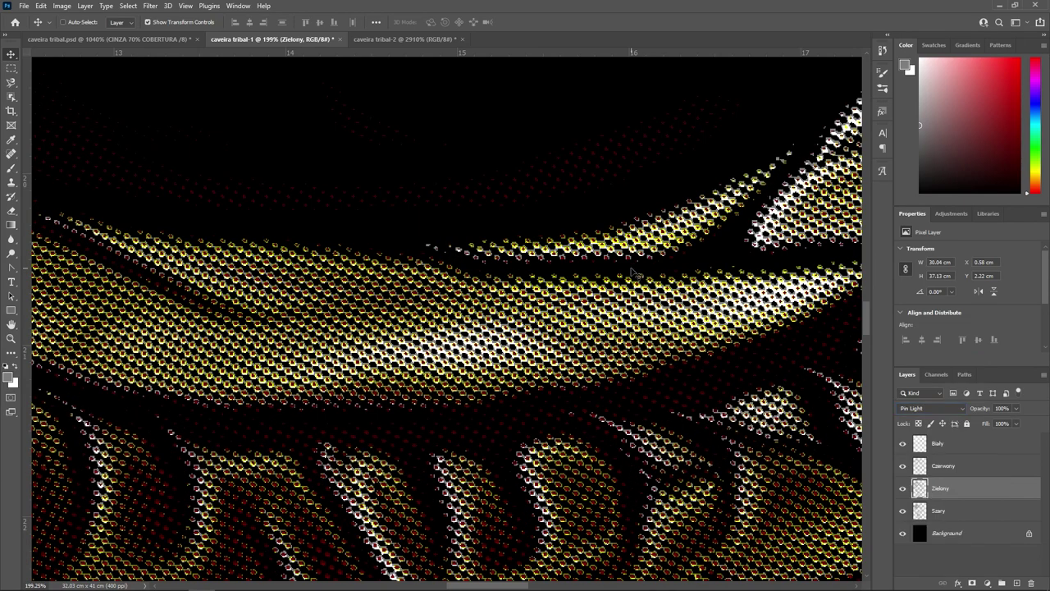
{"action": "scroll", "coordinate": [636, 273], "scroll_direction": "up", "scroll_amount": 1}
{"action": "scroll", "coordinate": [636, 273], "scroll_direction": "up", "scroll_amount": 1}
{"action": "scroll", "coordinate": [636, 274], "scroll_direction": "up", "scroll_amount": 1}
{"action": "scroll", "coordinate": [632, 275], "scroll_direction": "down", "scroll_amount": 2}
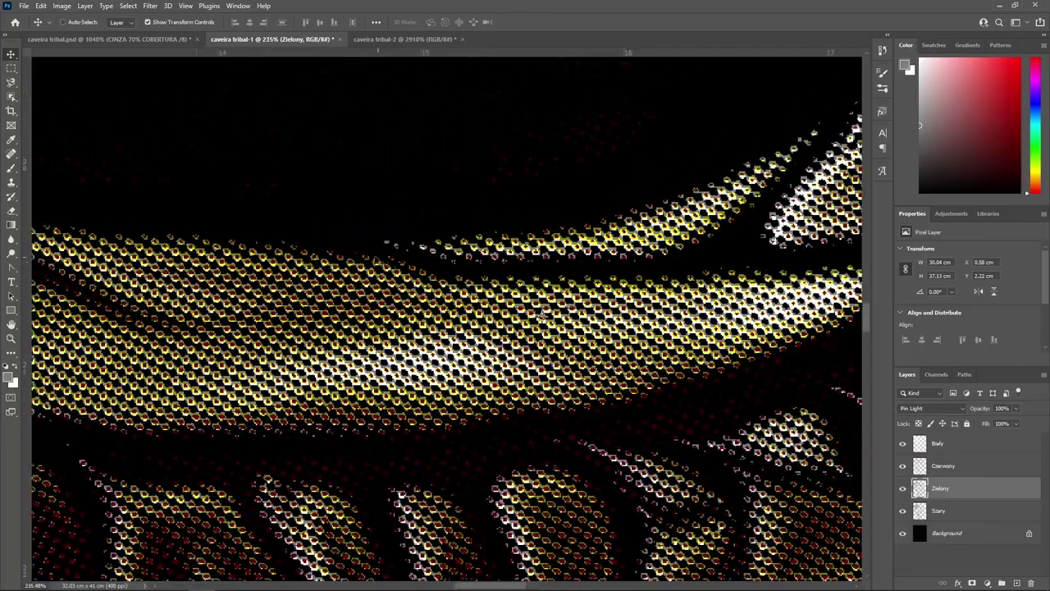
{"action": "scroll", "coordinate": [616, 287], "scroll_direction": "down", "scroll_amount": 2}
{"action": "scroll", "coordinate": [591, 299], "scroll_direction": "down", "scroll_amount": 2}
{"action": "scroll", "coordinate": [567, 316], "scroll_direction": "down", "scroll_amount": 2}
{"action": "scroll", "coordinate": [542, 291], "scroll_direction": "up", "scroll_amount": 2}
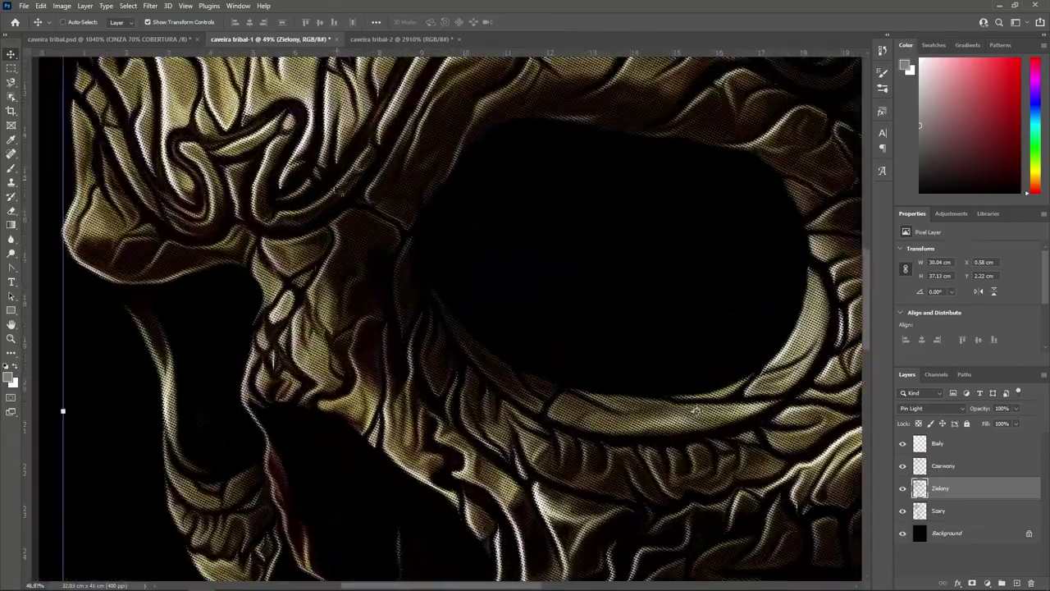
{"action": "scroll", "coordinate": [517, 262], "scroll_direction": "up", "scroll_amount": 2}
{"action": "scroll", "coordinate": [488, 238], "scroll_direction": "up", "scroll_amount": 2}
{"action": "scroll", "coordinate": [464, 213], "scroll_direction": "up", "scroll_amount": 2}
{"action": "scroll", "coordinate": [468, 234], "scroll_direction": "up", "scroll_amount": 2}
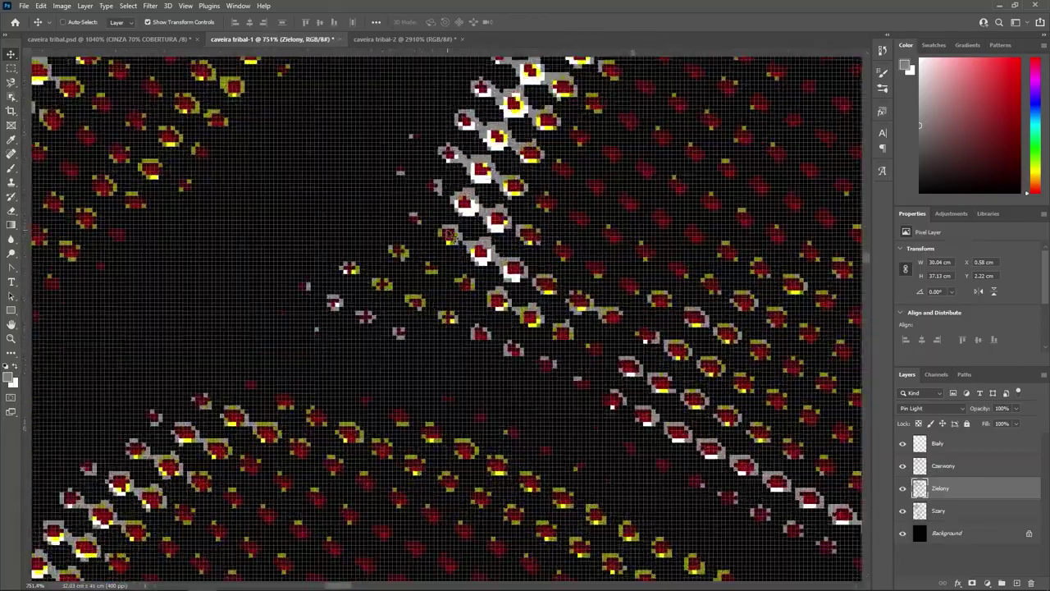
{"action": "scroll", "coordinate": [480, 271], "scroll_direction": "up", "scroll_amount": 2}
{"action": "scroll", "coordinate": [493, 312], "scroll_direction": "up", "scroll_amount": 1}
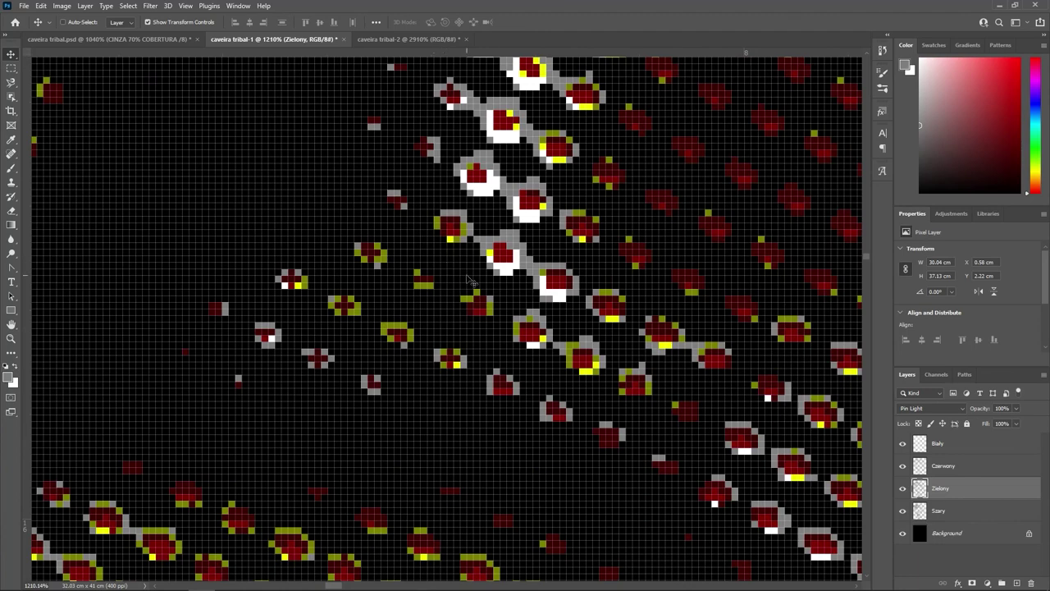
Step: Select the Bialy layer and shift it one pixel left on the canvas
{"action": "left_click", "coordinate": [168, 39]}
{"action": "left_click", "coordinate": [240, 39]}
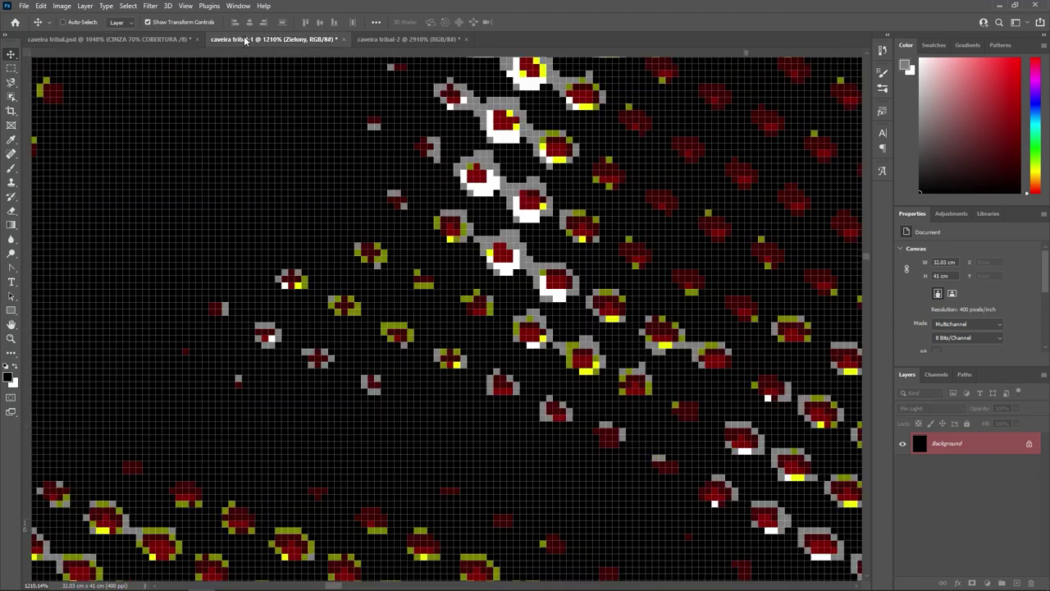
{"action": "left_click", "coordinate": [962, 450]}
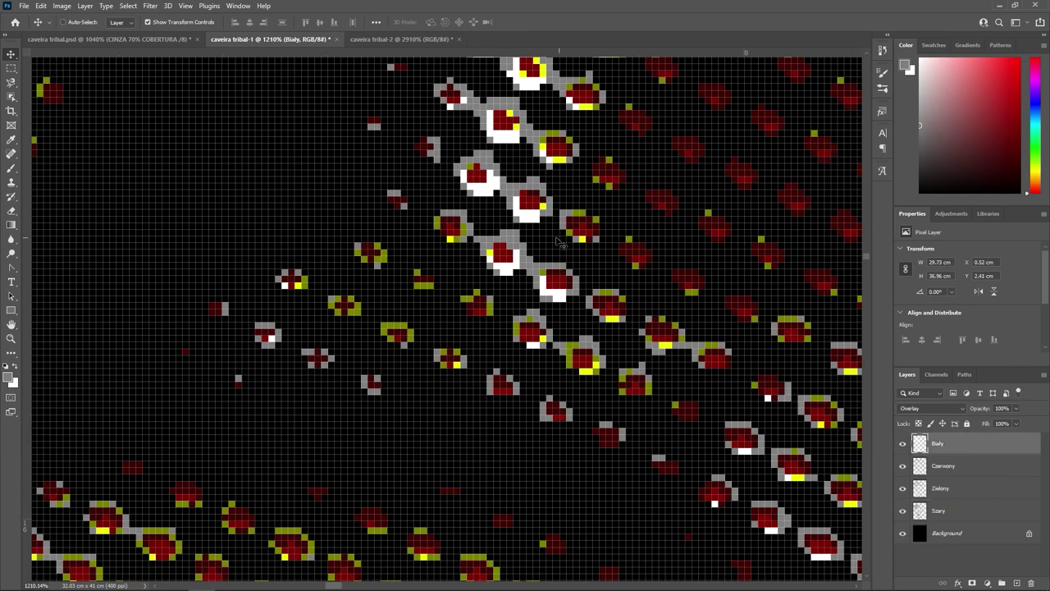
{"action": "left_click_drag", "start_coordinate": [535, 218], "coordinate": [539, 220]}
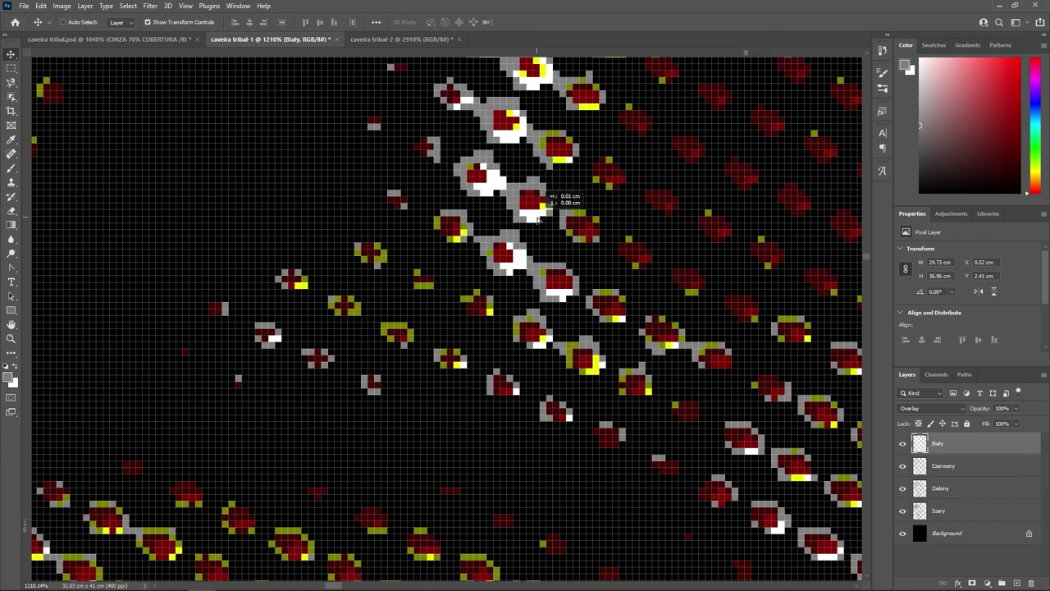
{"action": "left_click_drag", "start_coordinate": [539, 219], "coordinate": [532, 220]}
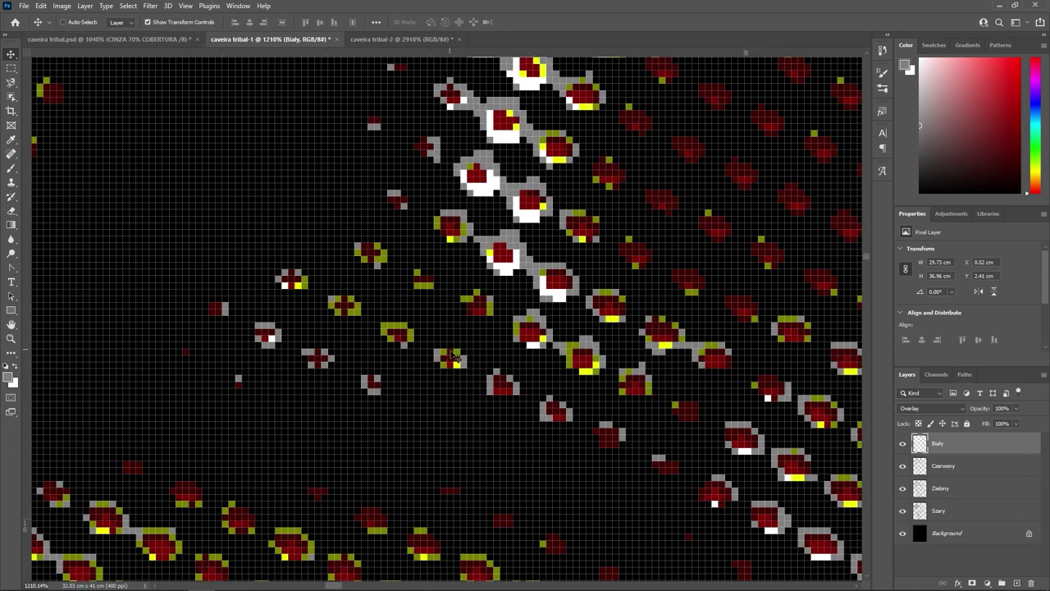
Step: Zoom in on the original caveira tribal.psd dots, then nudge Bialy up-left to match them
{"action": "left_click", "coordinate": [139, 39]}
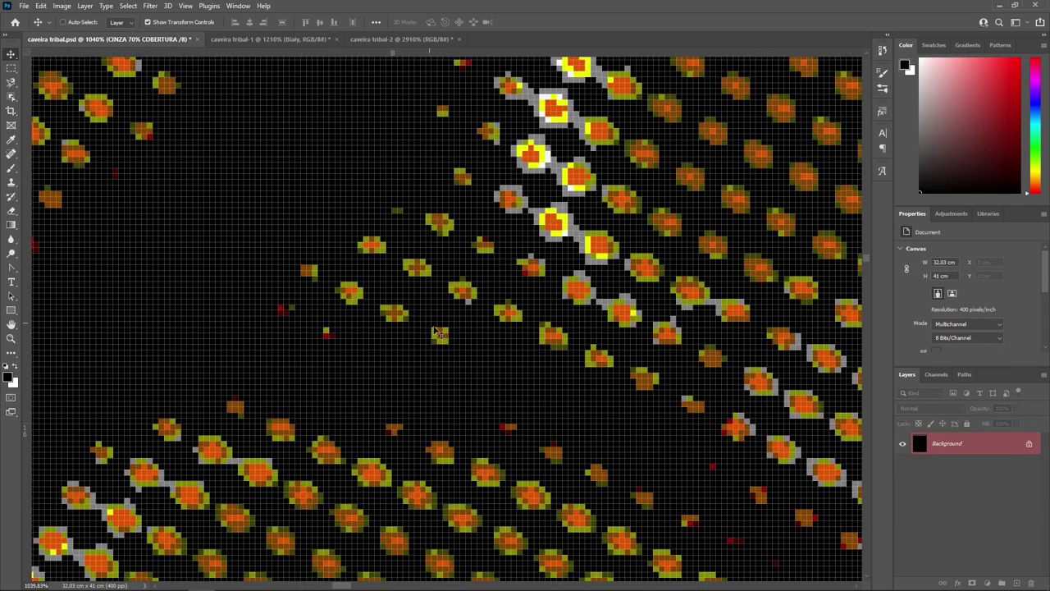
{"action": "scroll", "coordinate": [457, 304], "scroll_direction": "up", "scroll_amount": 2}
{"action": "scroll", "coordinate": [457, 304], "scroll_direction": "up", "scroll_amount": 1}
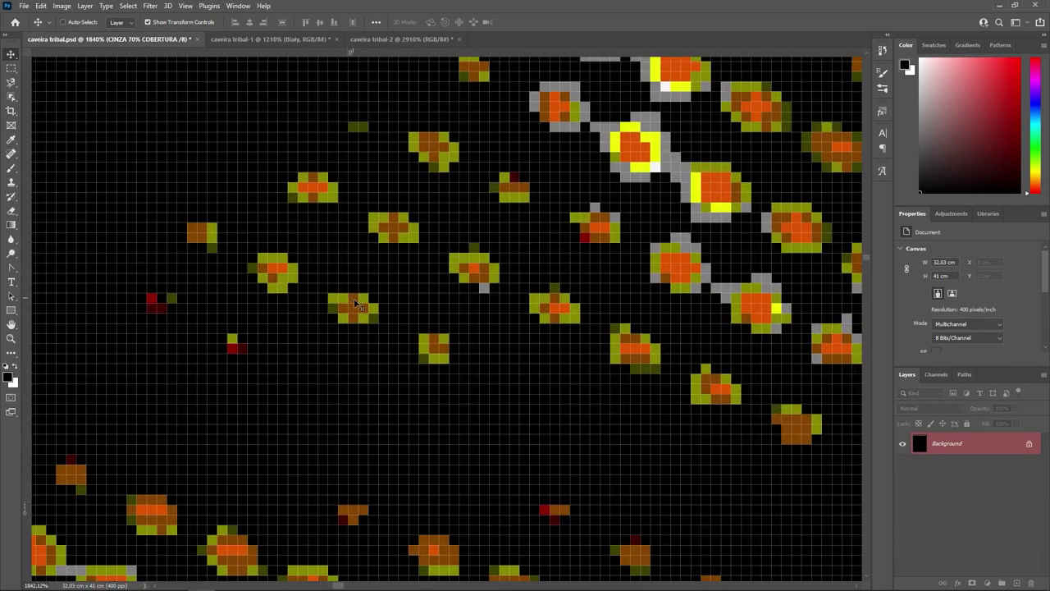
{"action": "scroll", "coordinate": [356, 304], "scroll_direction": "down", "scroll_amount": 3}
{"action": "scroll", "coordinate": [534, 205], "scroll_direction": "up", "scroll_amount": 1}
{"action": "scroll", "coordinate": [534, 206], "scroll_direction": "up", "scroll_amount": 2}
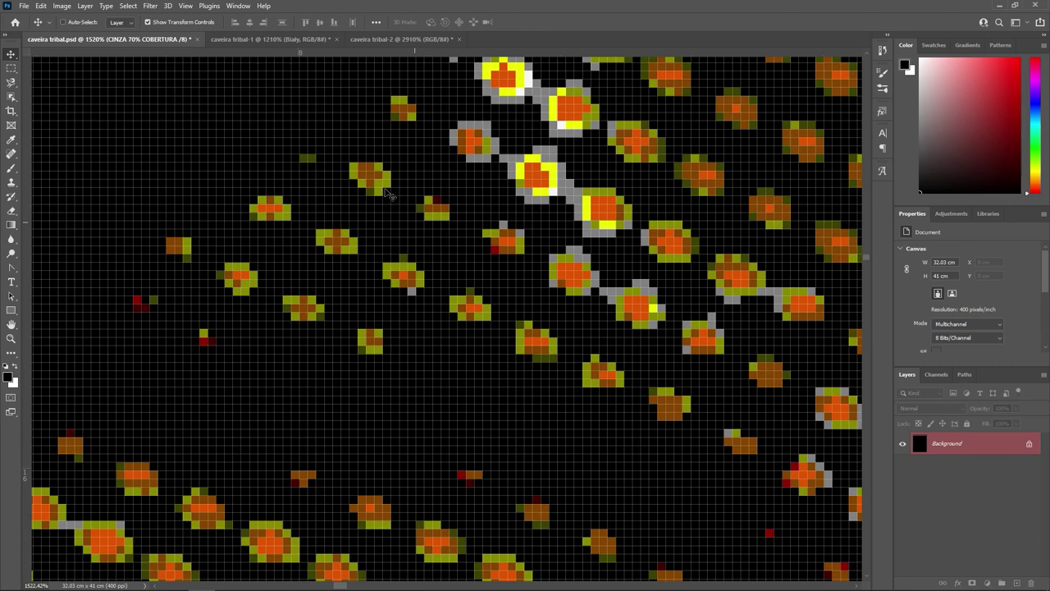
{"action": "left_click", "coordinate": [239, 40]}
{"action": "left_click_drag", "start_coordinate": [457, 365], "coordinate": [453, 359]}
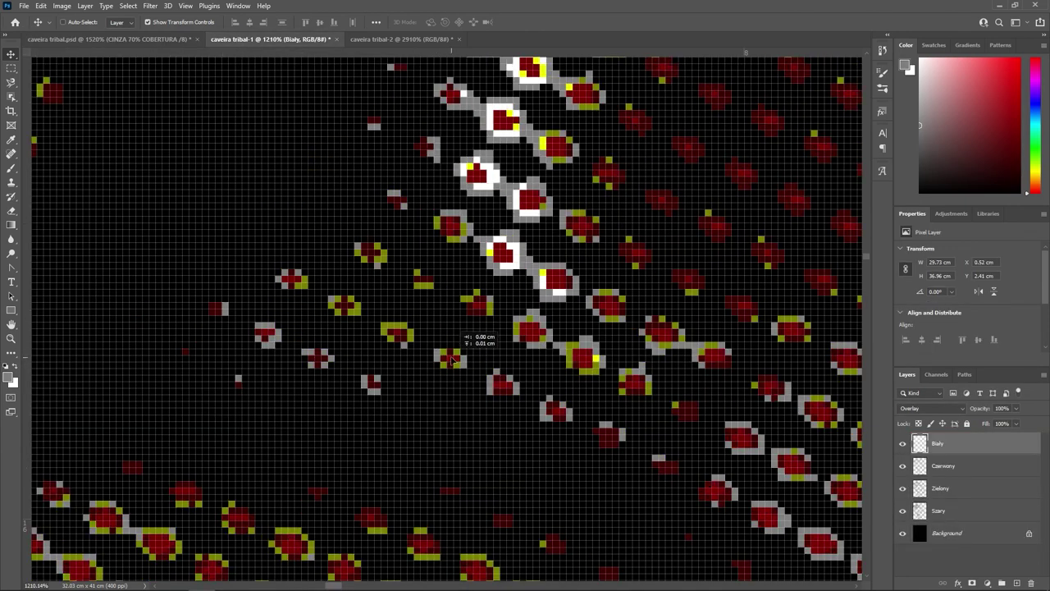
Step: Select the Zielony layer and compare the aligned dots against caveira tribal.psd
{"action": "left_click", "coordinate": [176, 39]}
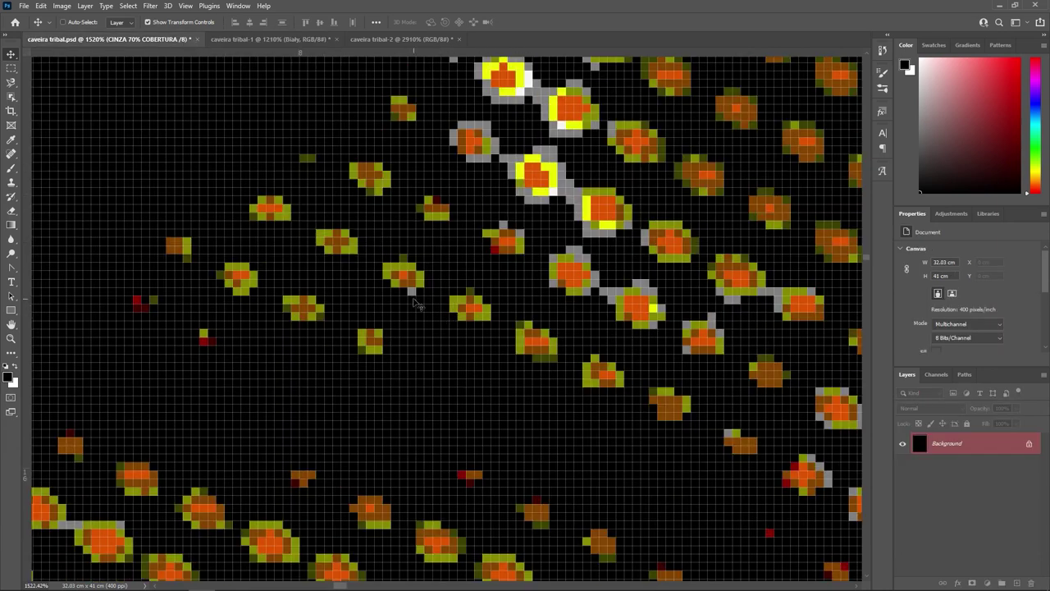
{"action": "left_click", "coordinate": [250, 39]}
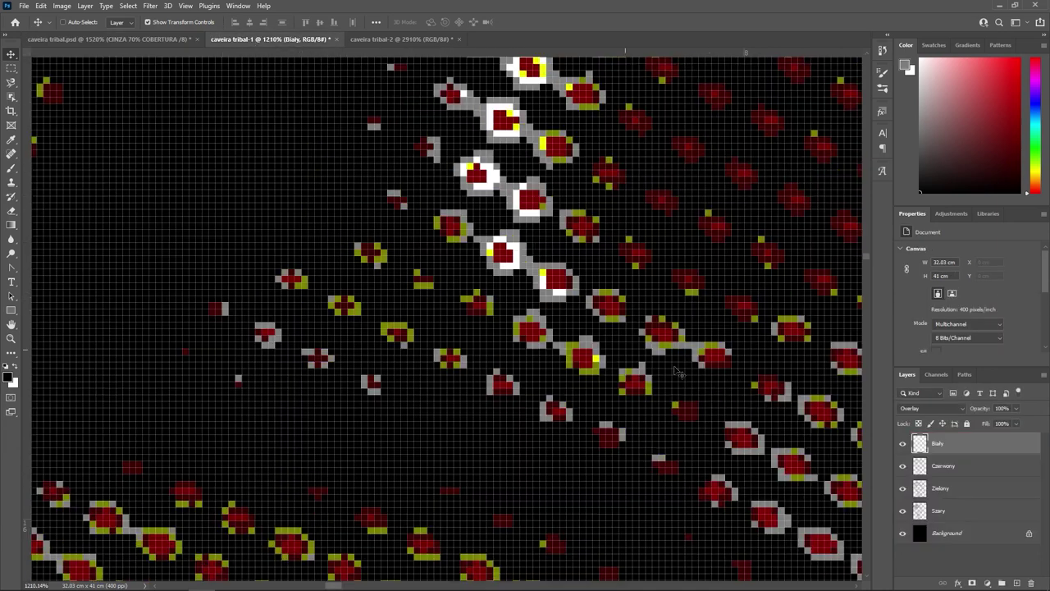
{"action": "left_click", "coordinate": [965, 512]}
{"action": "left_click", "coordinate": [964, 489]}
{"action": "scroll", "coordinate": [390, 328], "scroll_direction": "up", "scroll_amount": 2}
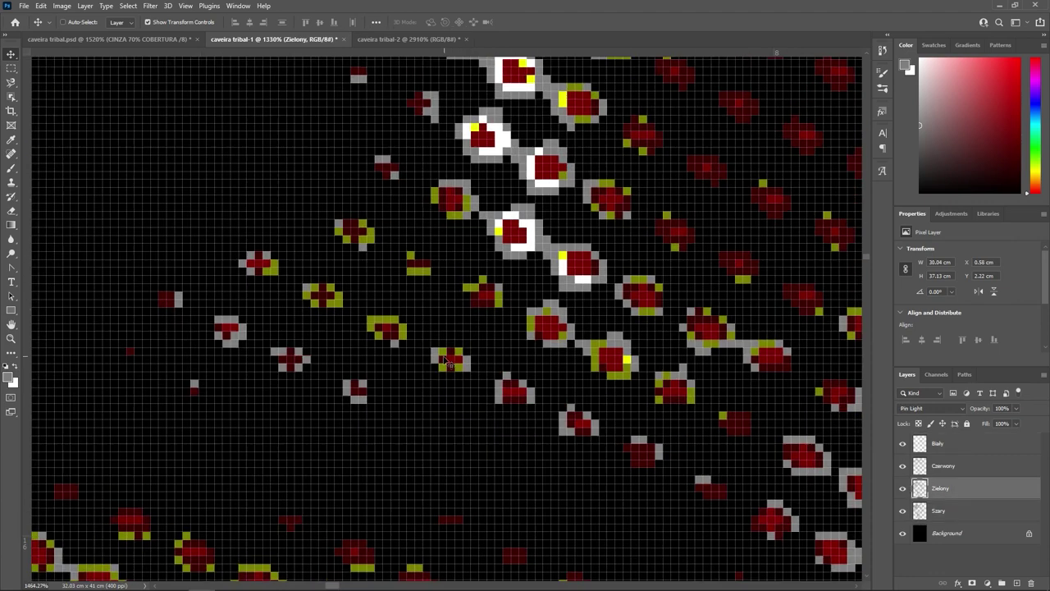
{"action": "scroll", "coordinate": [390, 328], "scroll_direction": "up", "scroll_amount": 1}
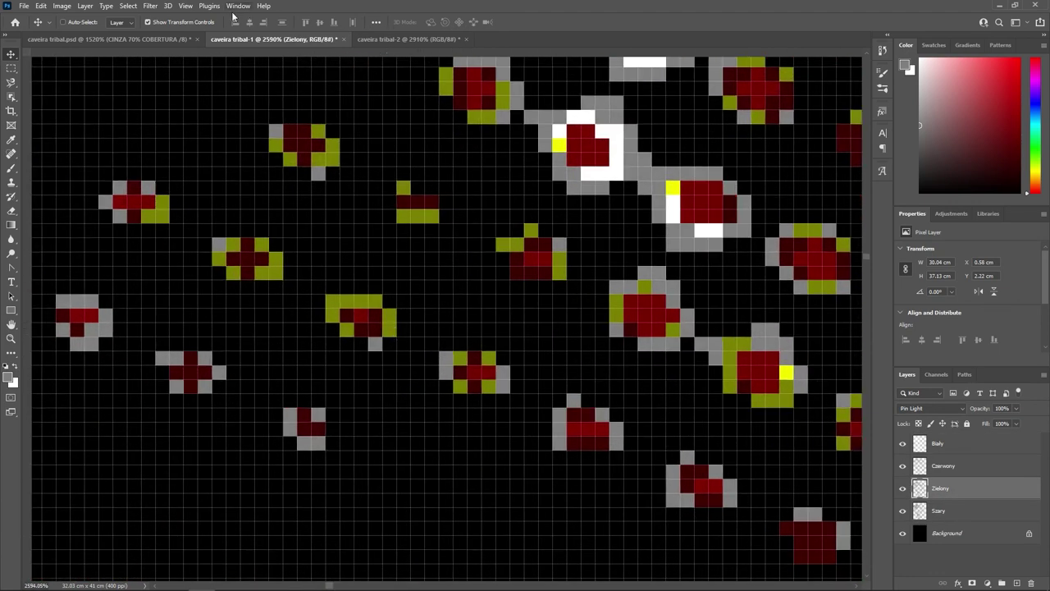
{"action": "scroll", "coordinate": [233, 102], "scroll_direction": "down", "scroll_amount": 1}
{"action": "scroll", "coordinate": [233, 102], "scroll_direction": "down", "scroll_amount": 2}
{"action": "scroll", "coordinate": [233, 101], "scroll_direction": "down", "scroll_amount": 1}
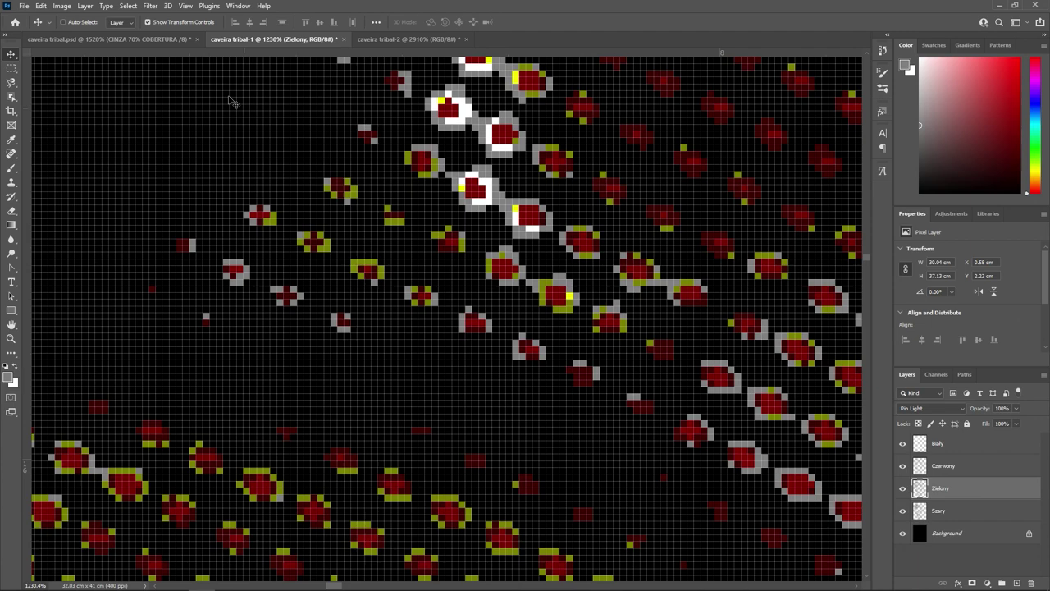
{"action": "left_click", "coordinate": [168, 41]}
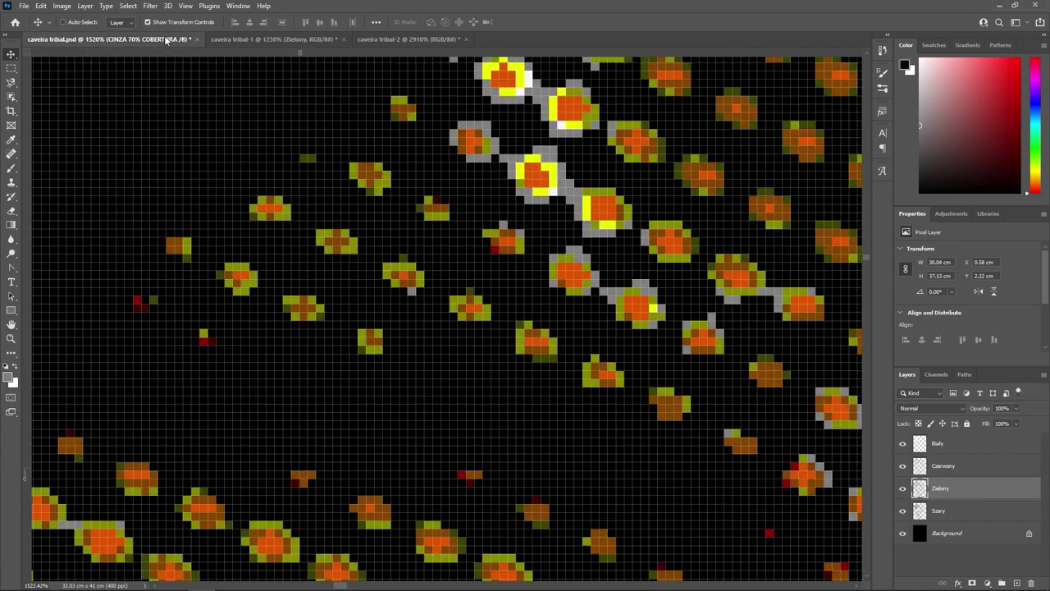
{"action": "left_click", "coordinate": [237, 41]}
{"action": "left_click", "coordinate": [240, 41]}
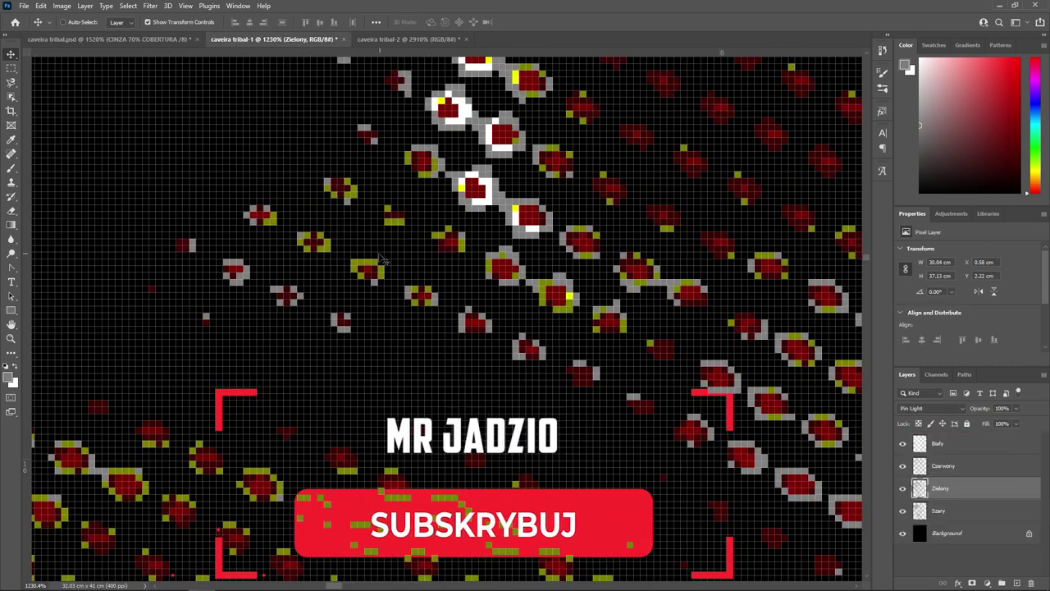
Step: Select the Czerwony layer and test one-pixel arrow-key nudges, returning it to place
{"action": "key", "text": "alt+bracketright"}
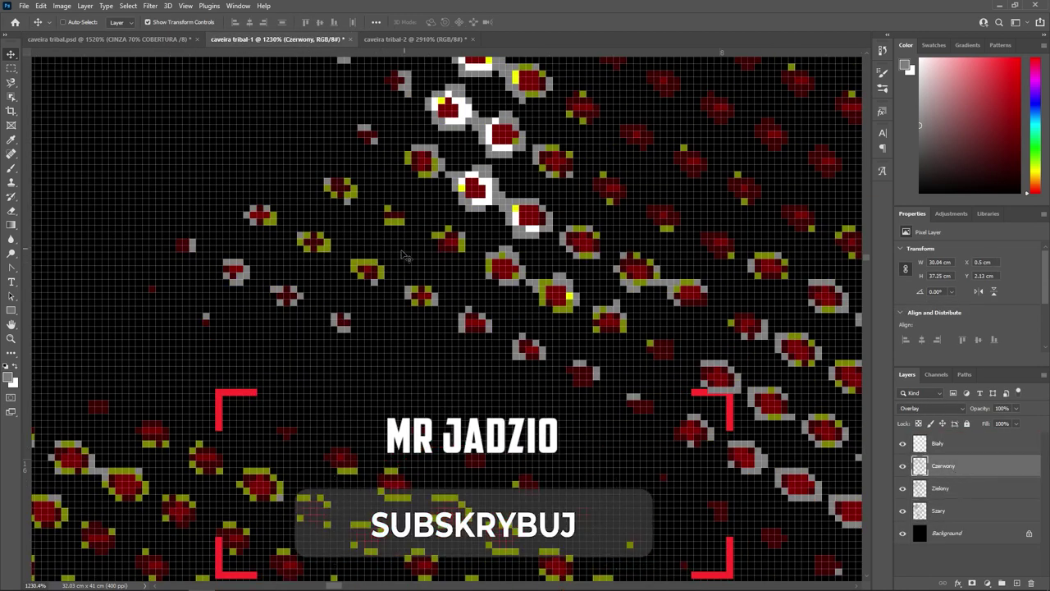
{"action": "key", "text": "Right"}
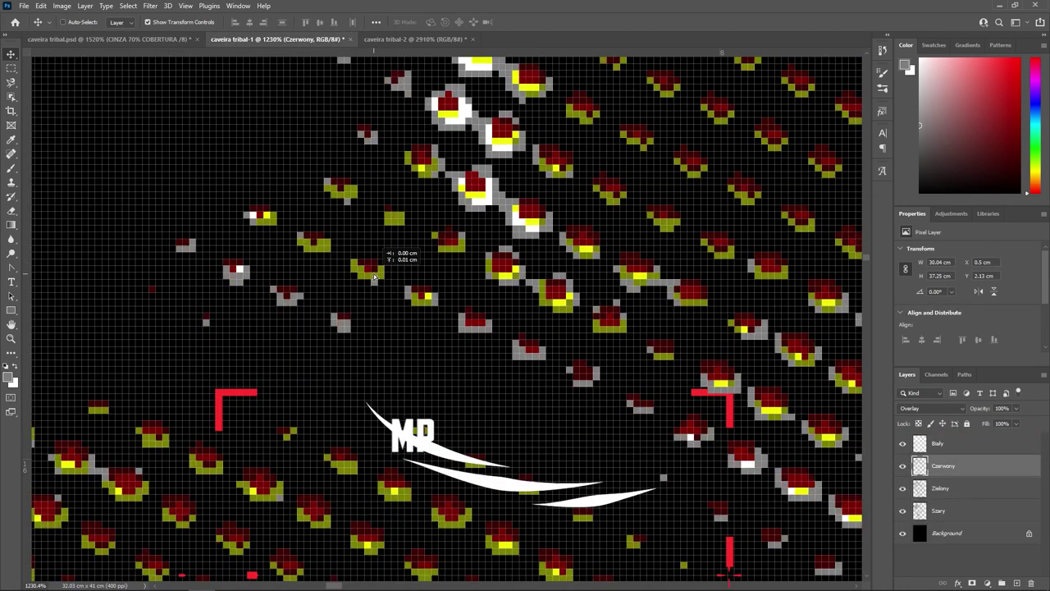
{"action": "key", "text": "Left"}
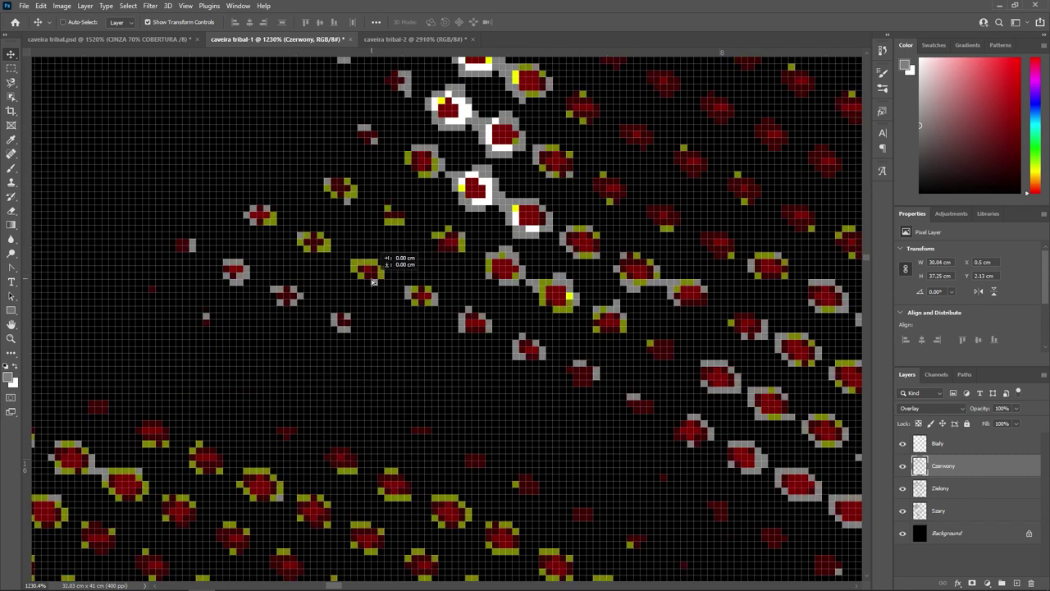
{"action": "key", "text": "Up"}
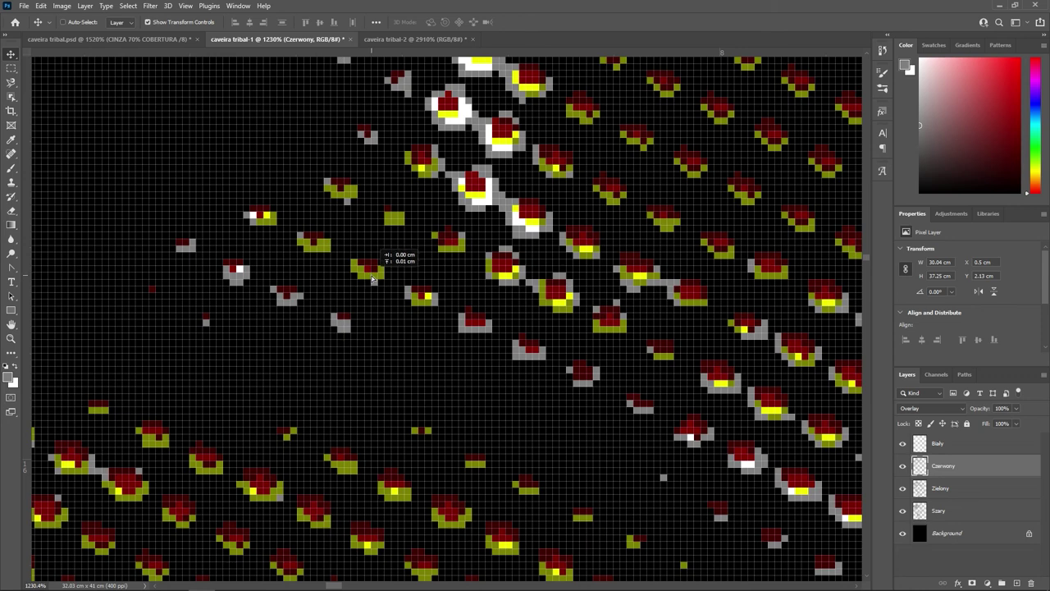
{"action": "key", "text": "Down"}
{"action": "key", "text": "Right"}
{"action": "key", "text": "Left"}
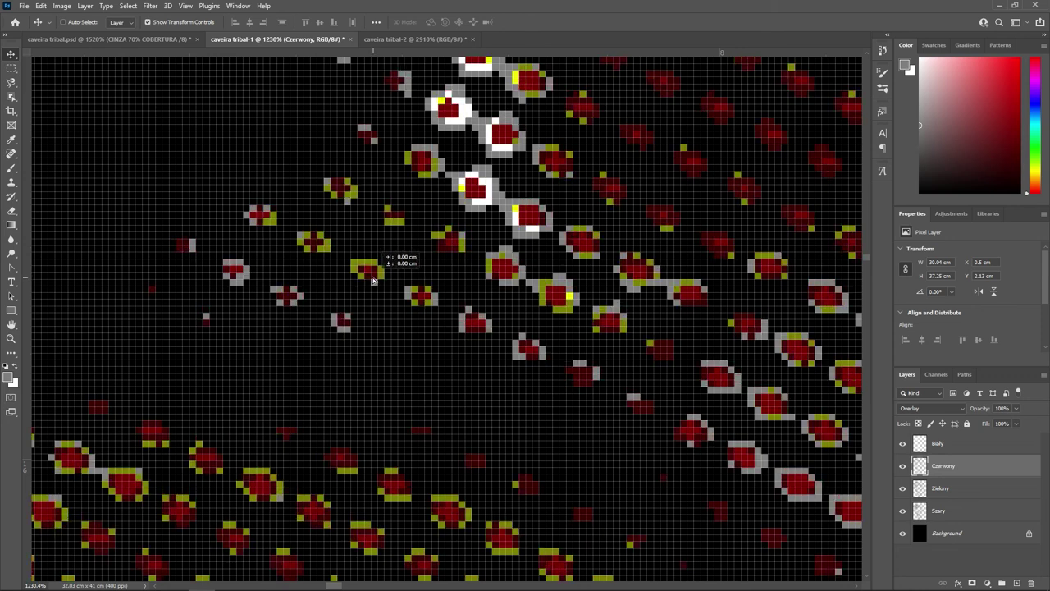
{"action": "key", "text": "Down"}
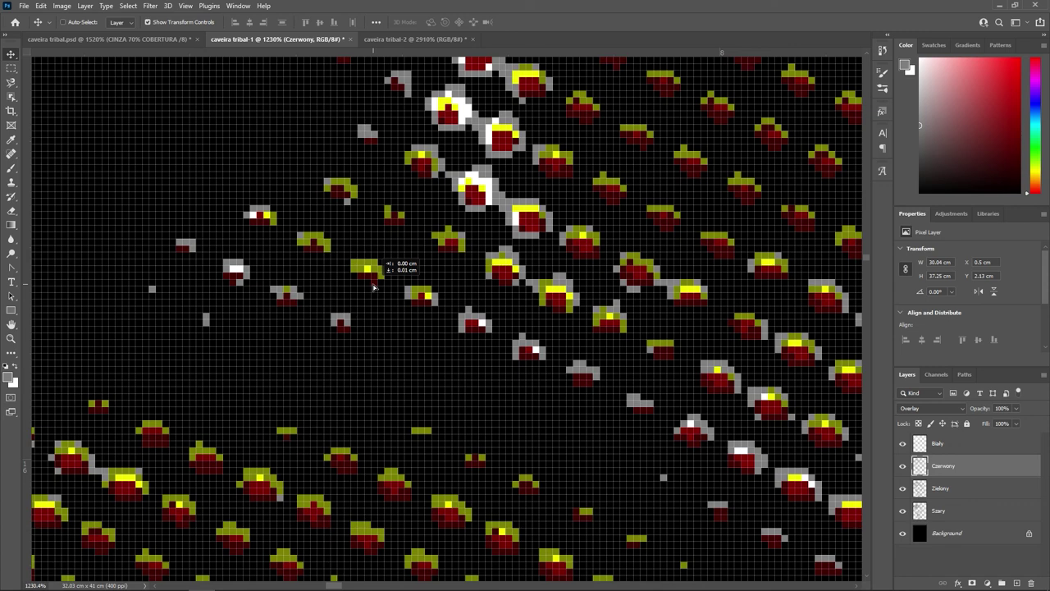
{"action": "key", "text": "Up"}
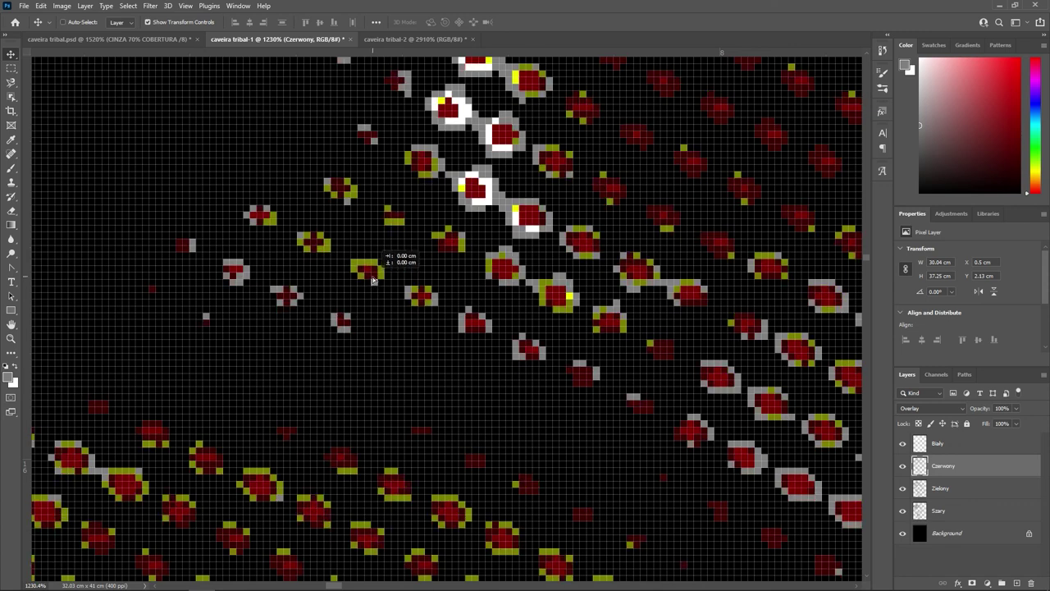
Step: Compare with the original, drag Czerwony slightly, then undo back to X 0.5 cm
{"action": "left_click", "coordinate": [171, 43]}
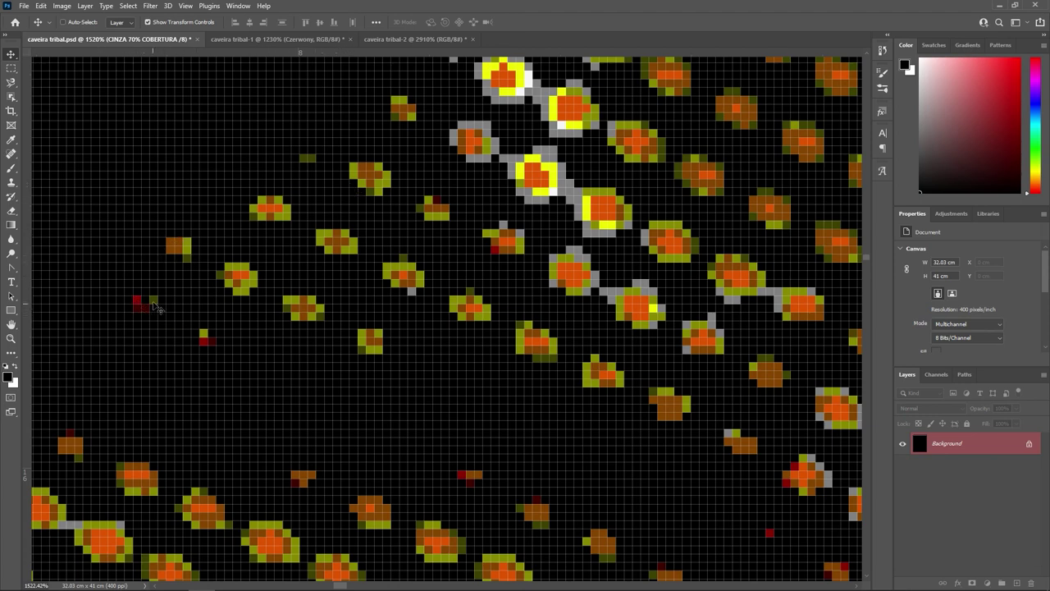
{"action": "left_click", "coordinate": [241, 41]}
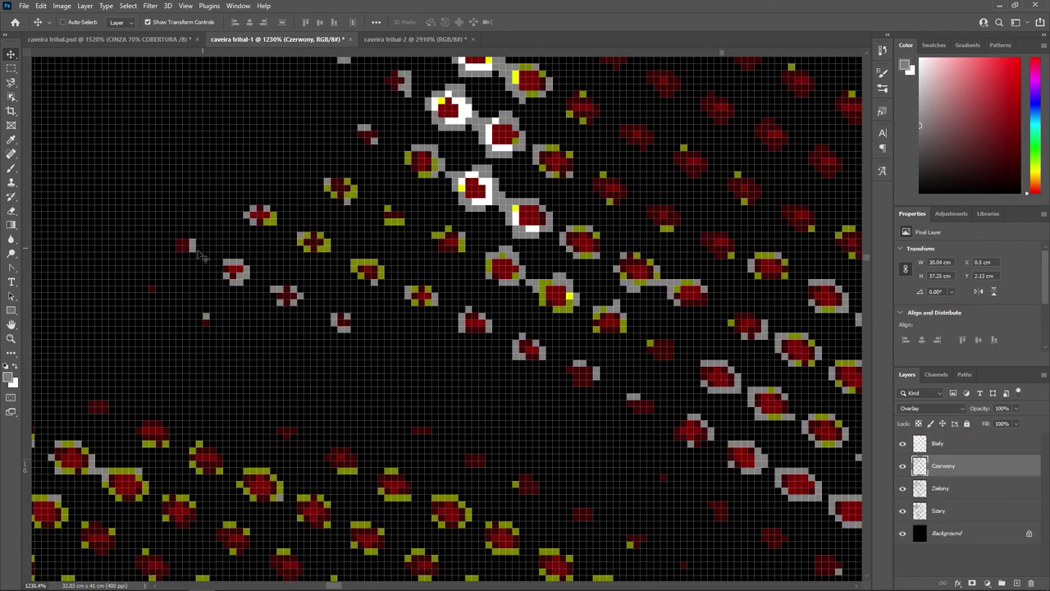
{"action": "mouse_move", "coordinate": [327, 249]}
{"action": "left_mouse_down"}
{"action": "mouse_move", "coordinate": [287, 222]}
{"action": "mouse_move", "coordinate": [319, 244]}
{"action": "left_mouse_up"}
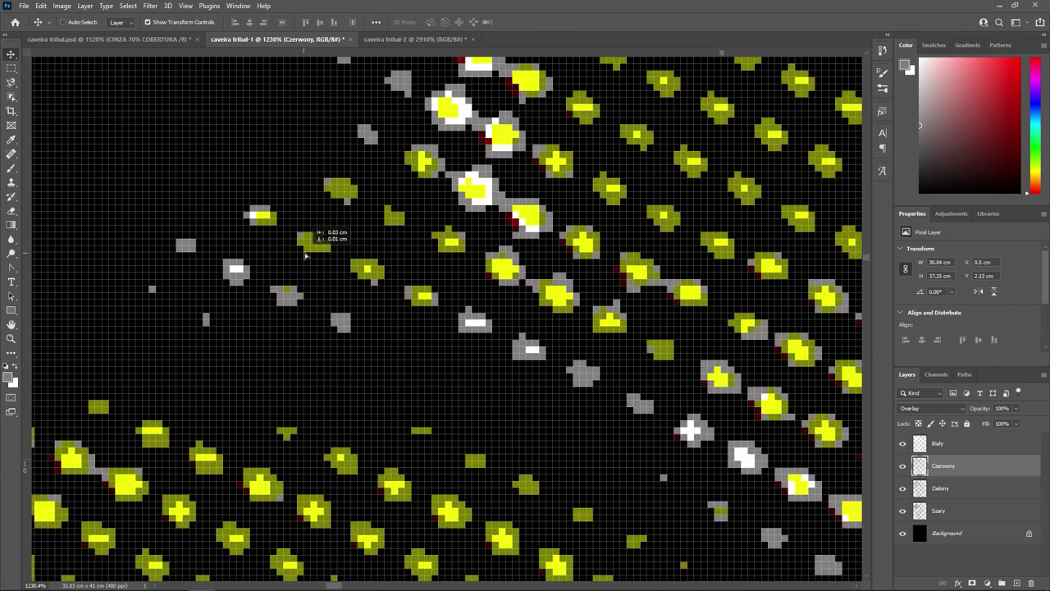
{"action": "left_click_drag", "start_coordinate": [319, 244], "coordinate": [323, 260]}
{"action": "key", "text": "ctrl+z"}
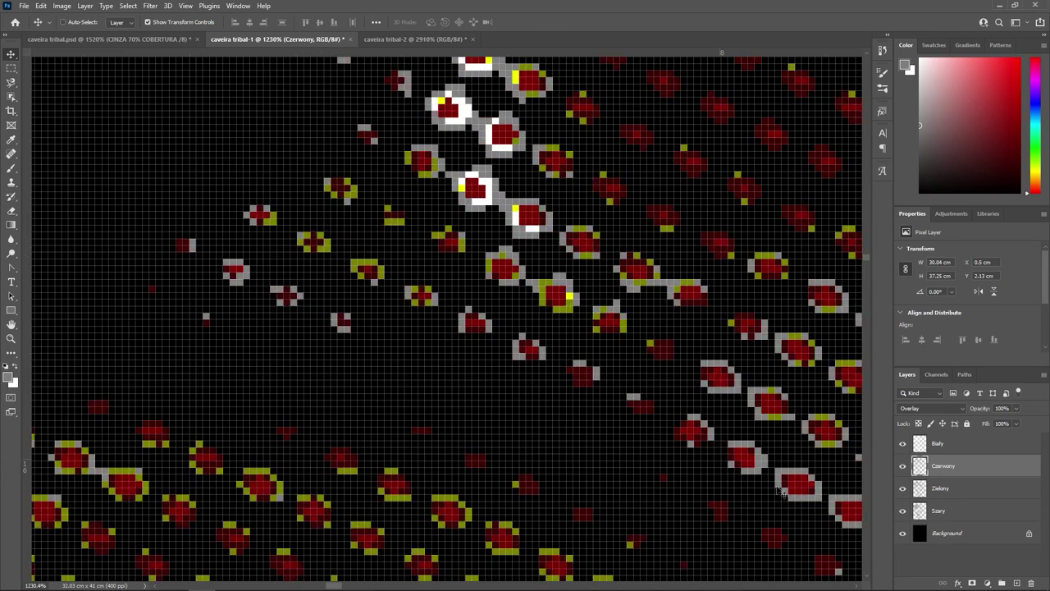
Step: Set the Zielony layer's blend mode to Normal
{"action": "left_click", "coordinate": [954, 484]}
{"action": "left_click", "coordinate": [938, 409]}
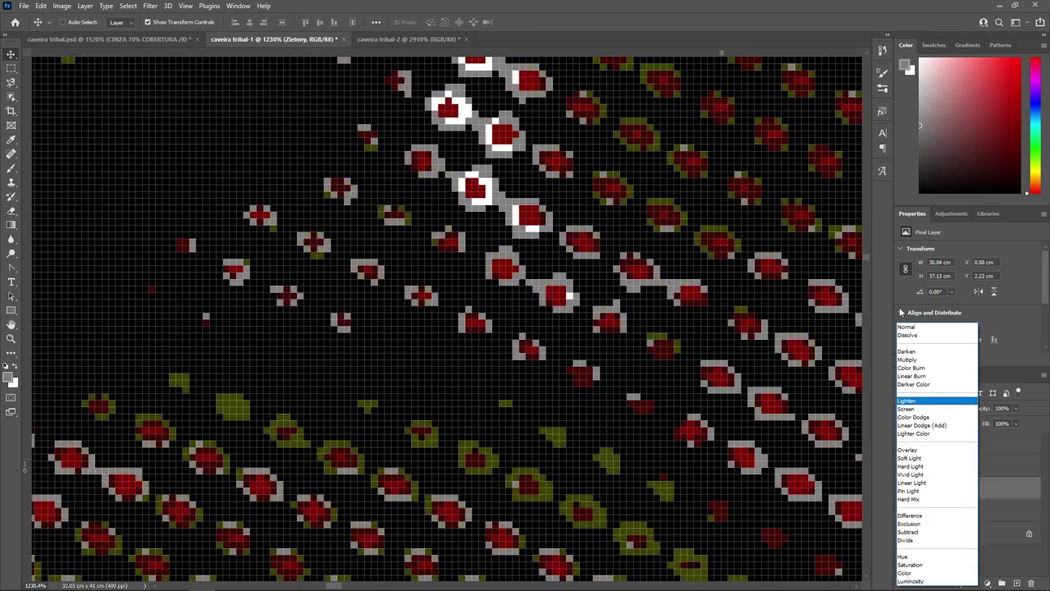
{"action": "left_click", "coordinate": [913, 328]}
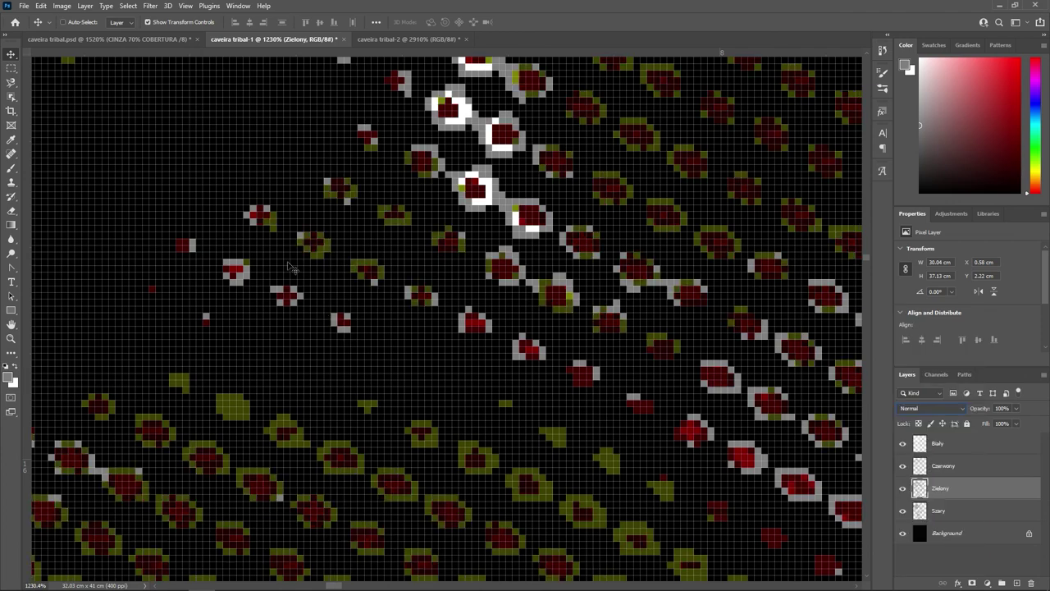
Step: Offset the green dots around the red, ending at X 0.5 cm, Y 2.25 cm
{"action": "left_click_drag", "start_coordinate": [319, 254], "coordinate": [228, 283]}
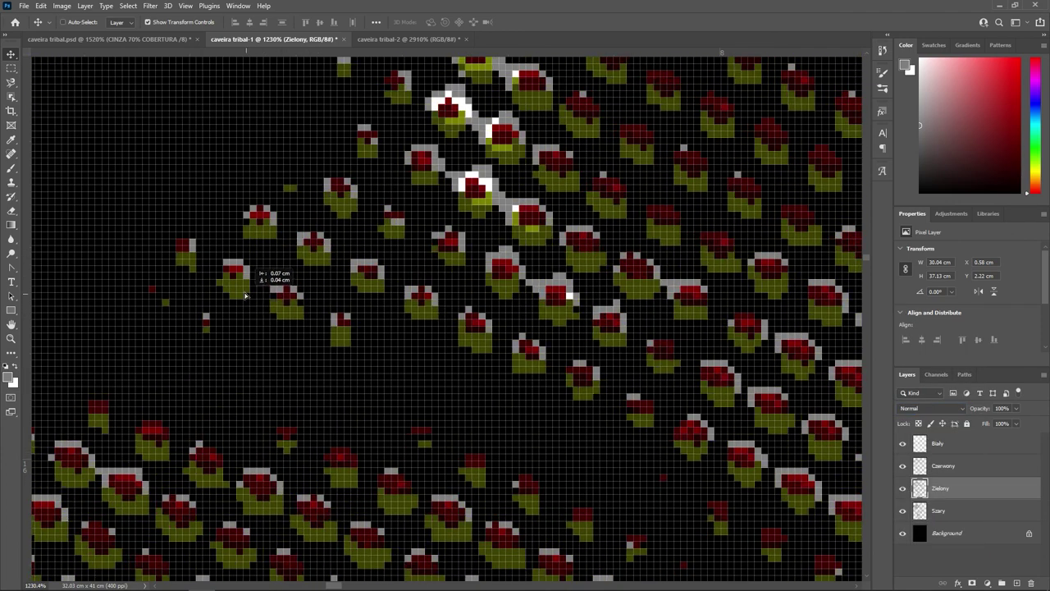
{"action": "mouse_move", "coordinate": [228, 283]}
{"action": "left_mouse_down"}
{"action": "mouse_move", "coordinate": [218, 290]}
{"action": "mouse_move", "coordinate": [231, 291]}
{"action": "left_mouse_up"}
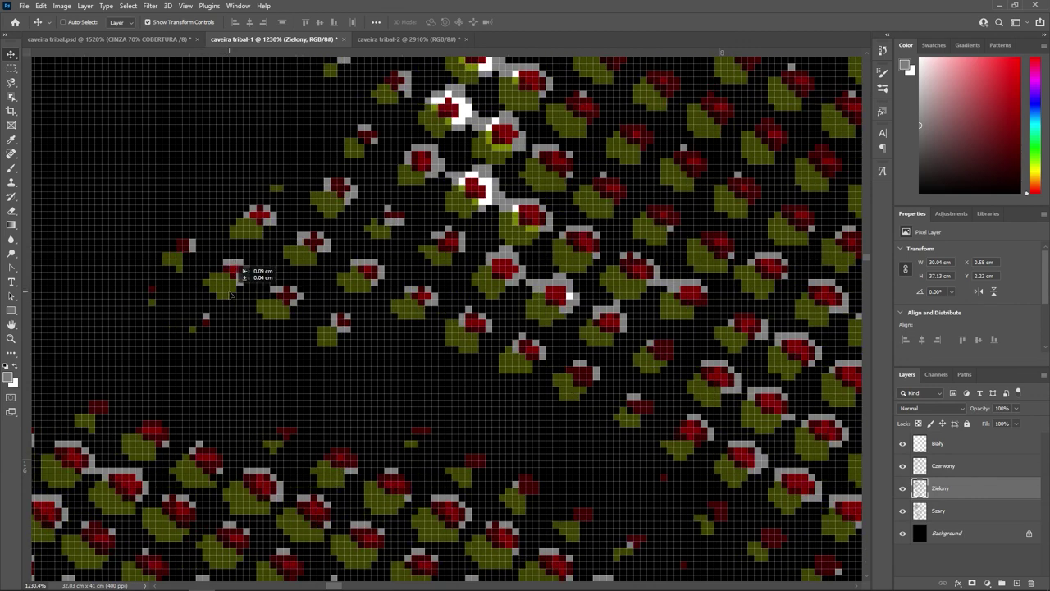
{"action": "mouse_move", "coordinate": [231, 292]}
{"action": "left_mouse_down"}
{"action": "mouse_move", "coordinate": [241, 291]}
{"action": "mouse_move", "coordinate": [234, 283]}
{"action": "left_mouse_up"}
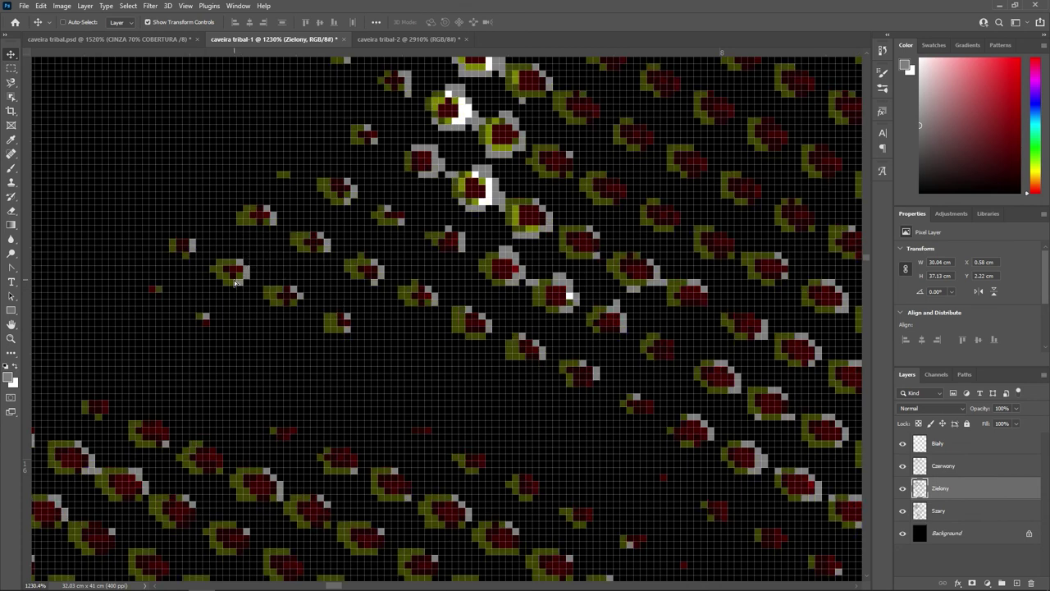
{"action": "left_click", "coordinate": [168, 39]}
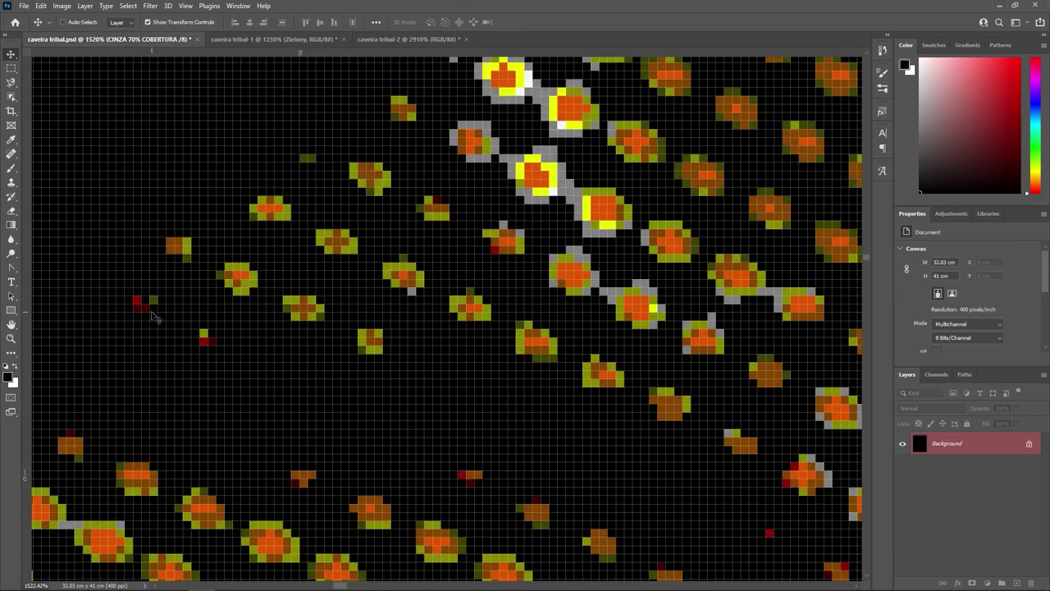
{"action": "left_click", "coordinate": [223, 38]}
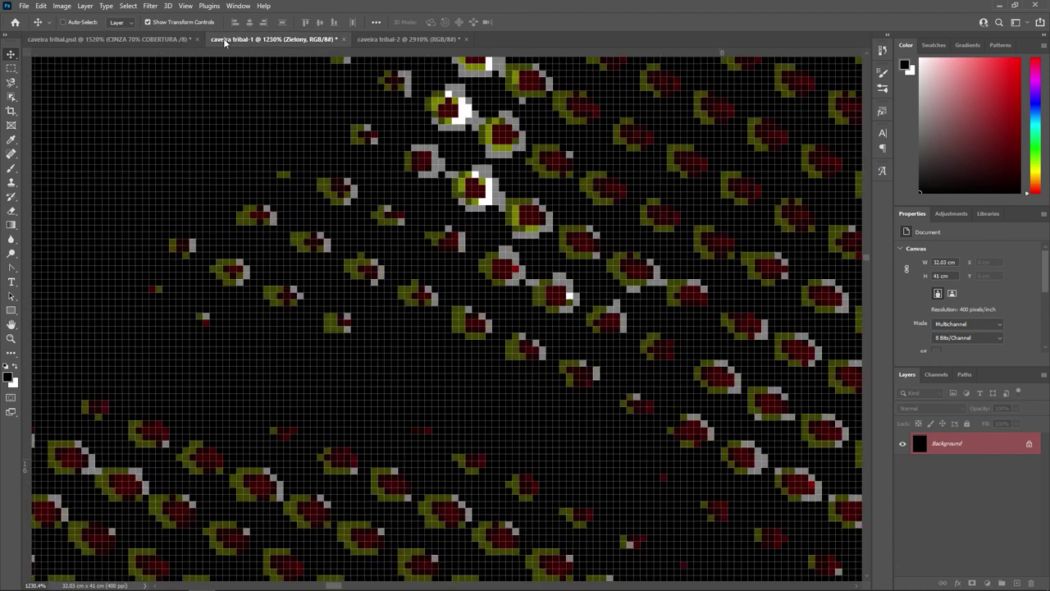
{"action": "left_click_drag", "start_coordinate": [163, 292], "coordinate": [170, 294]}
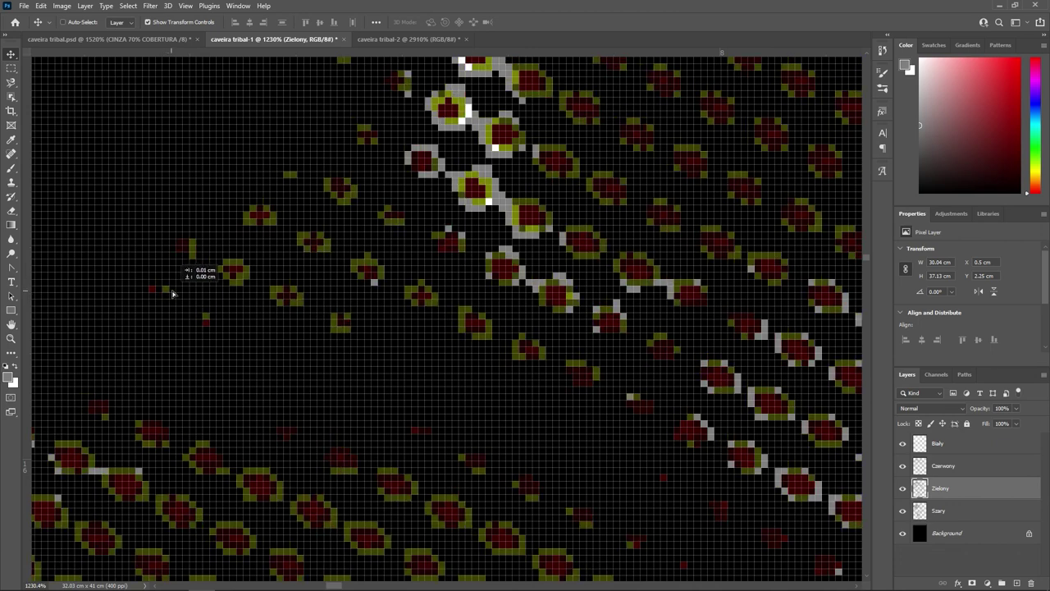
{"action": "left_click", "coordinate": [153, 45]}
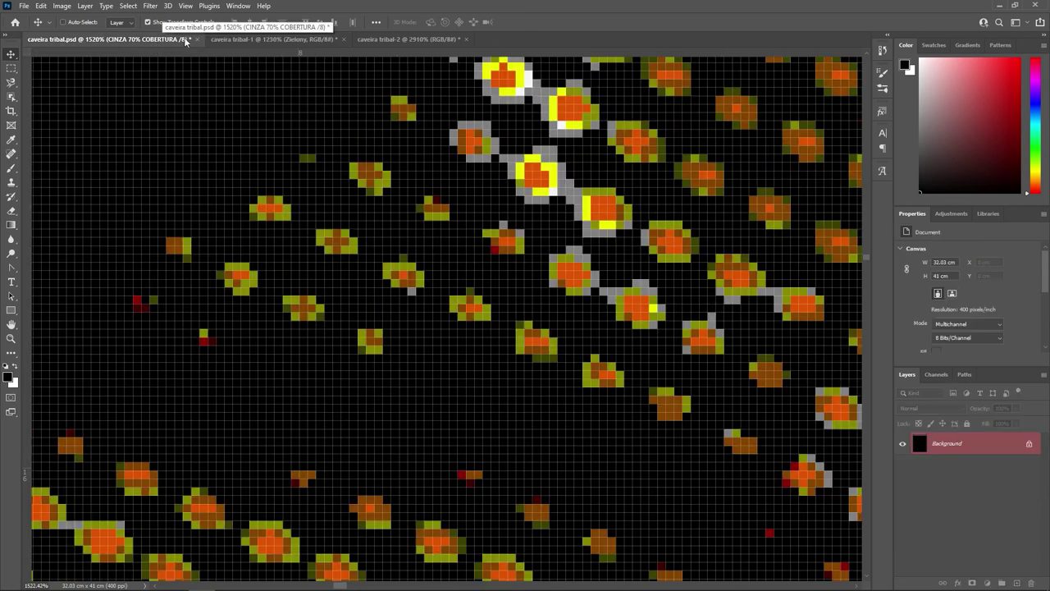
{"action": "left_click", "coordinate": [234, 39]}
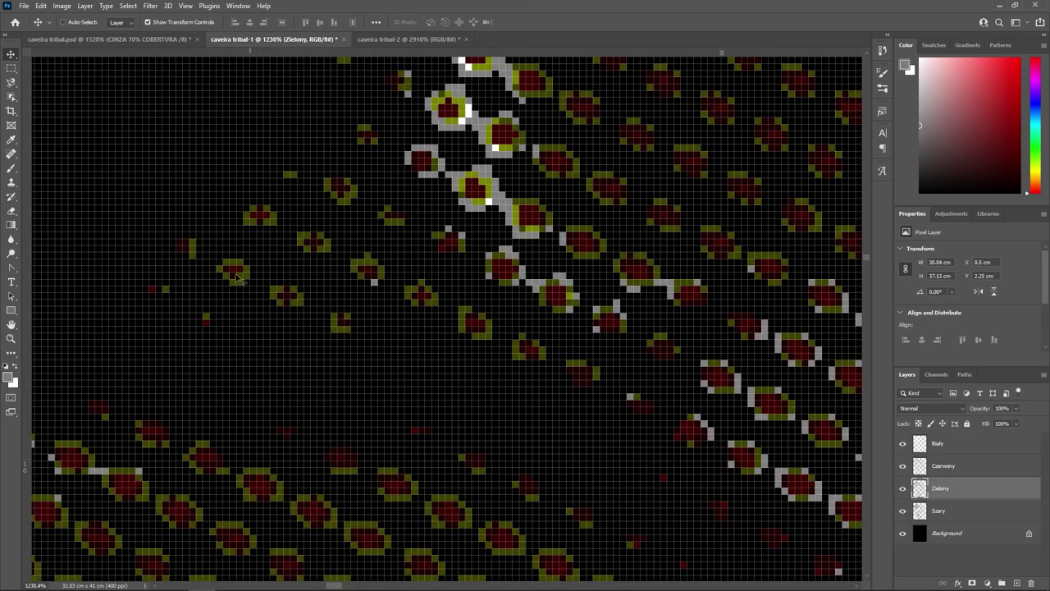
Step: Shift the Bialy layer down one pixel and the Czerwony layer slightly down-left
{"action": "left_click", "coordinate": [960, 454]}
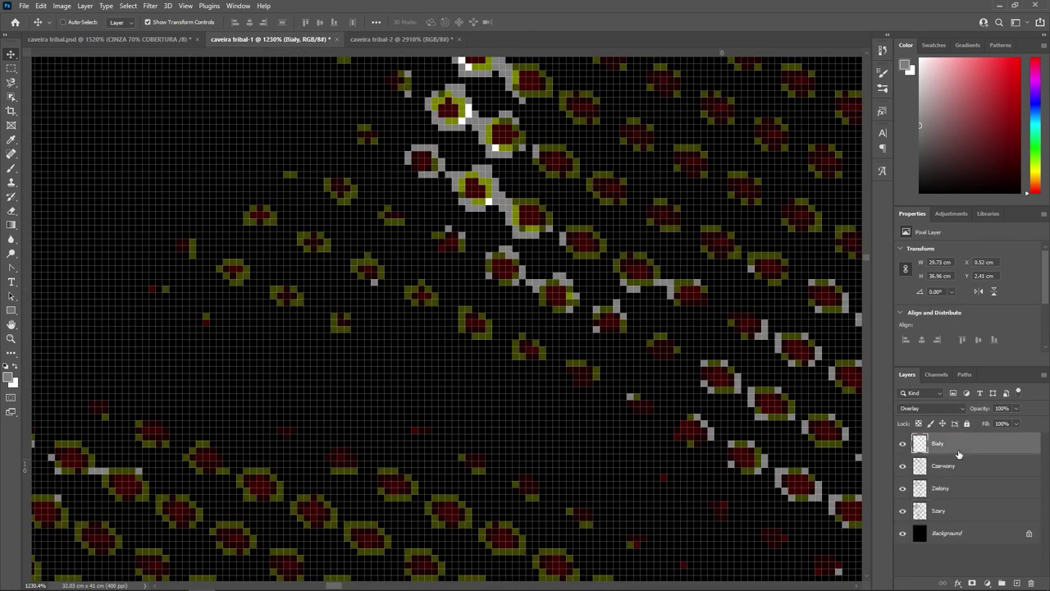
{"action": "left_click_drag", "start_coordinate": [484, 200], "coordinate": [479, 193]}
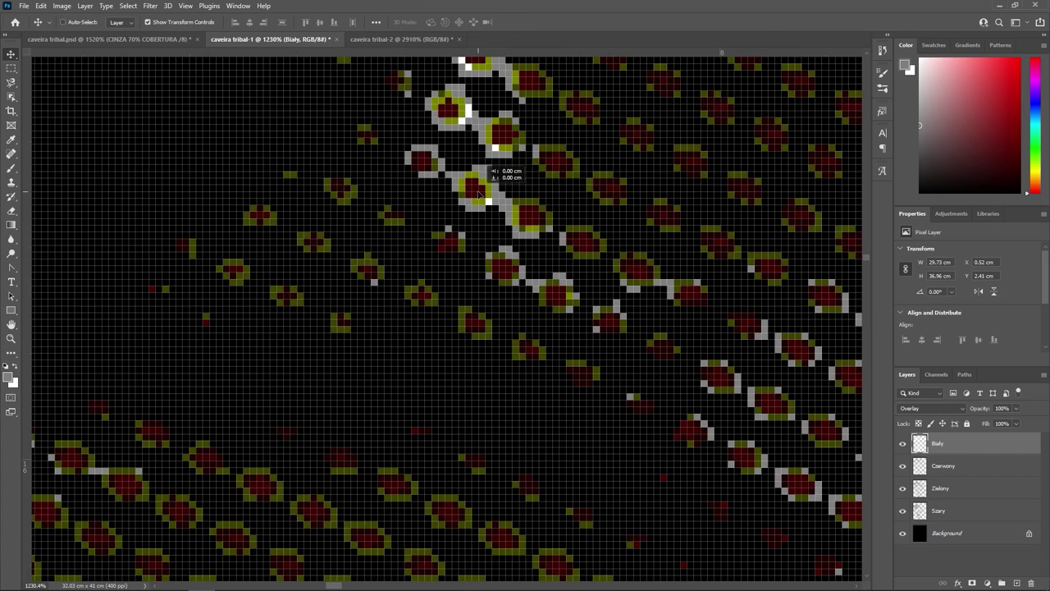
{"action": "left_click", "coordinate": [945, 469]}
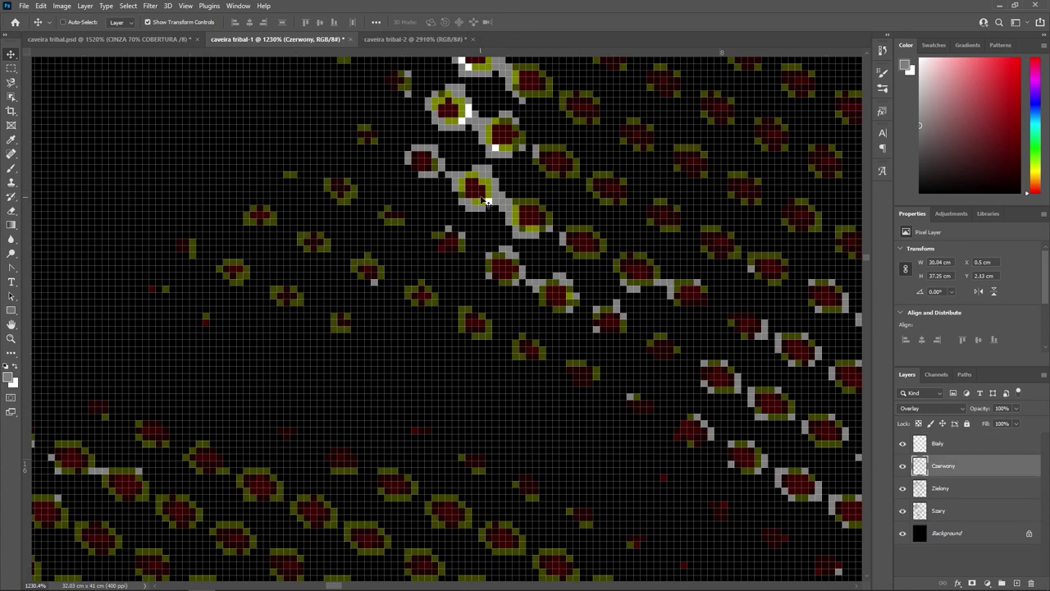
{"action": "mouse_move", "coordinate": [487, 202]}
{"action": "left_mouse_down"}
{"action": "mouse_move", "coordinate": [466, 207]}
{"action": "mouse_move", "coordinate": [473, 194]}
{"action": "mouse_move", "coordinate": [483, 200]}
{"action": "left_mouse_up"}
{"action": "scroll", "coordinate": [466, 217], "scroll_direction": "up", "scroll_amount": 2}
{"action": "left_click_drag", "start_coordinate": [482, 204], "coordinate": [491, 200]}
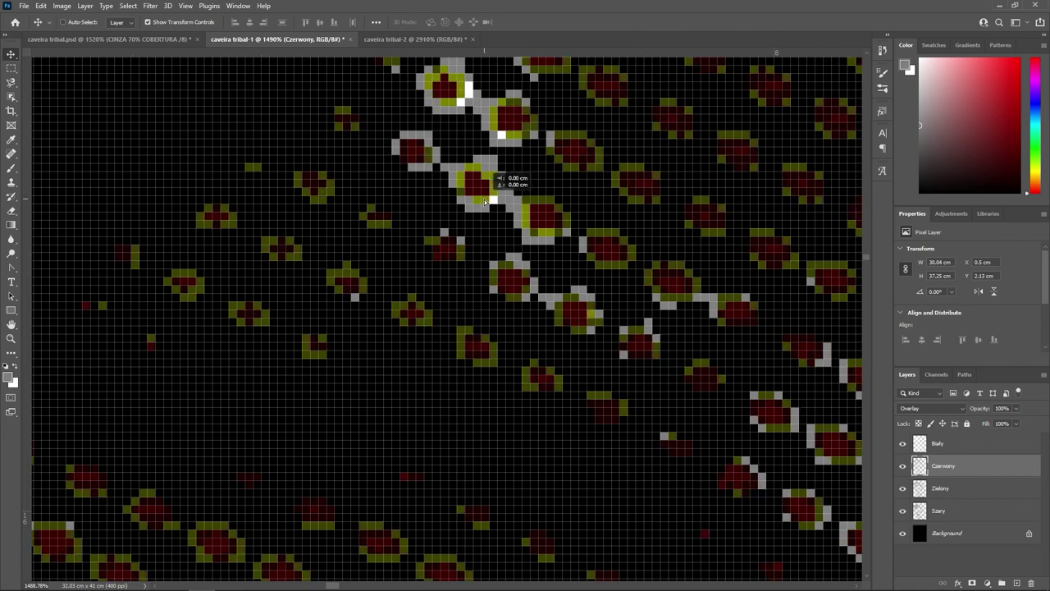
{"action": "left_click_drag", "start_coordinate": [491, 199], "coordinate": [482, 202]}
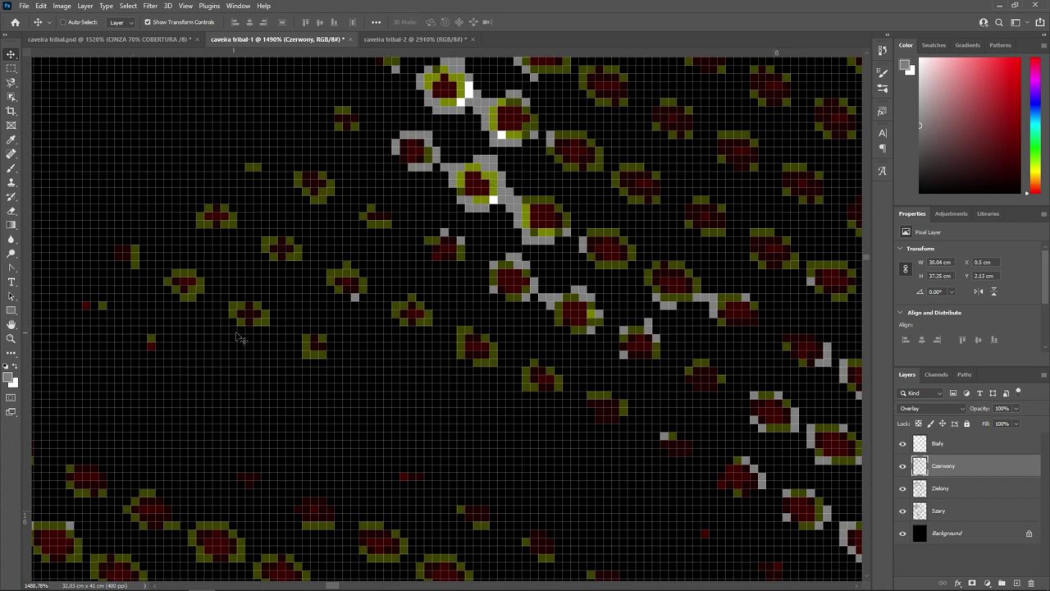
{"action": "left_click", "coordinate": [946, 491]}
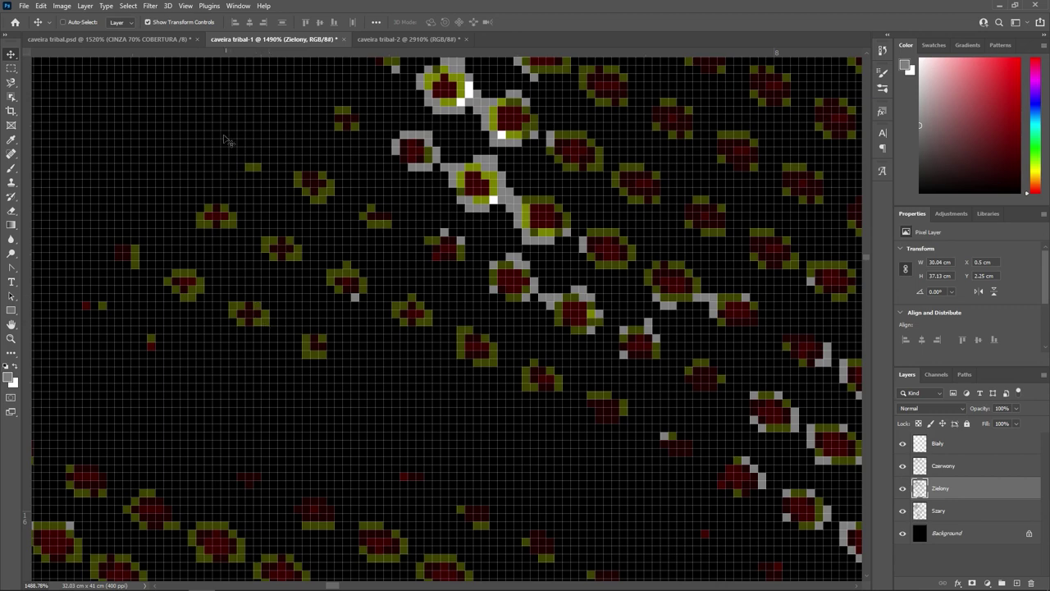
{"action": "left_click", "coordinate": [167, 40]}
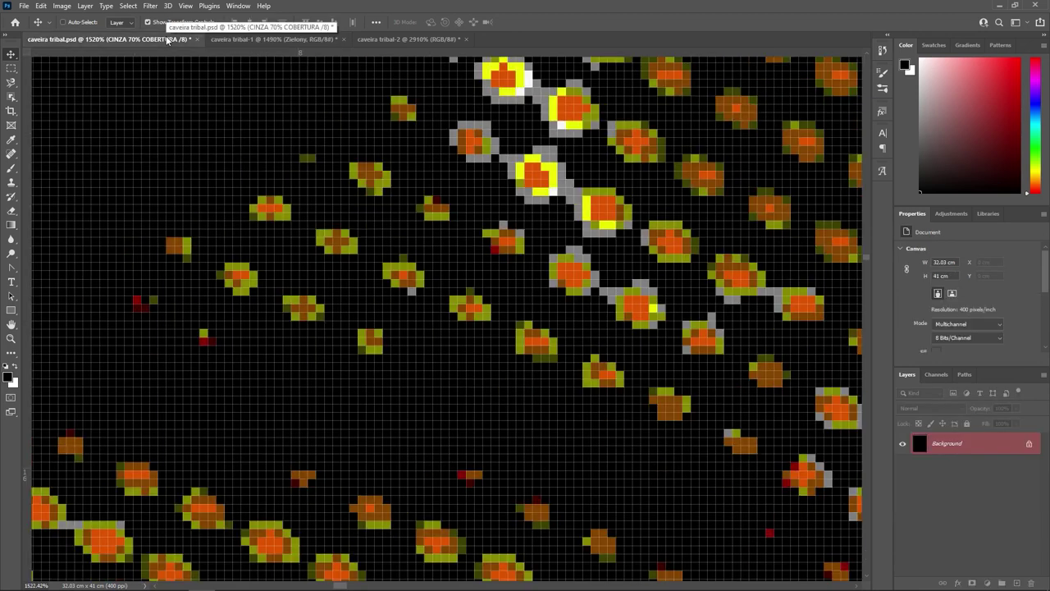
{"action": "left_click", "coordinate": [271, 39]}
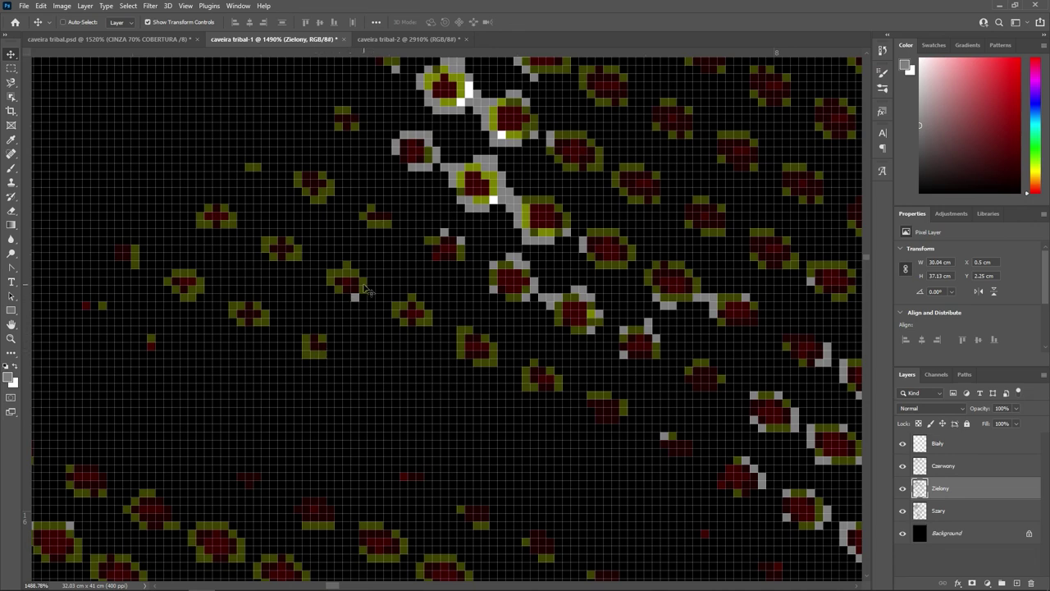
{"action": "left_click_drag", "start_coordinate": [367, 288], "coordinate": [366, 296]}
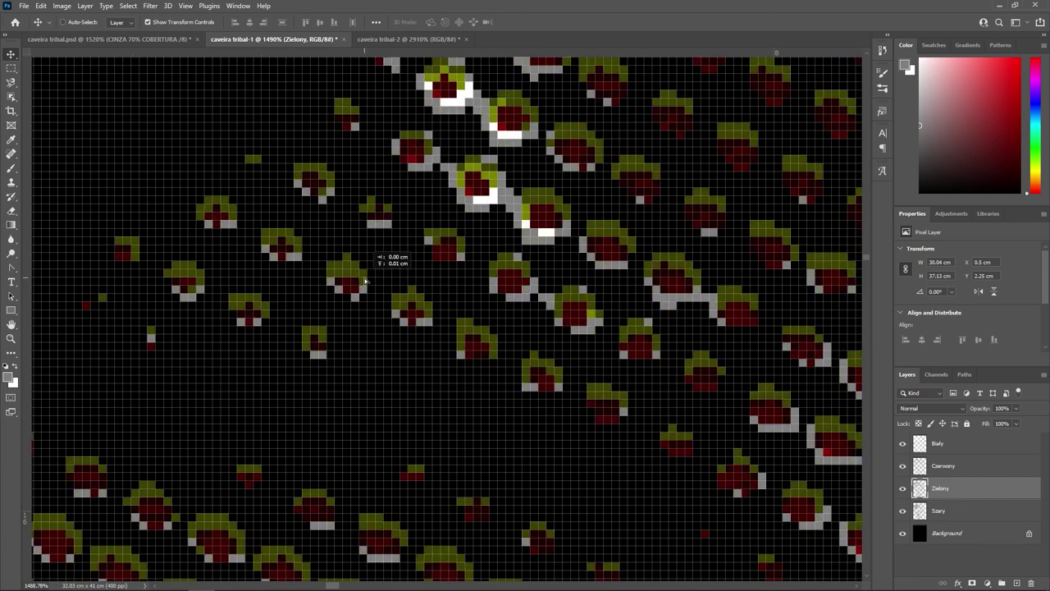
{"action": "left_click_drag", "start_coordinate": [366, 297], "coordinate": [366, 286]}
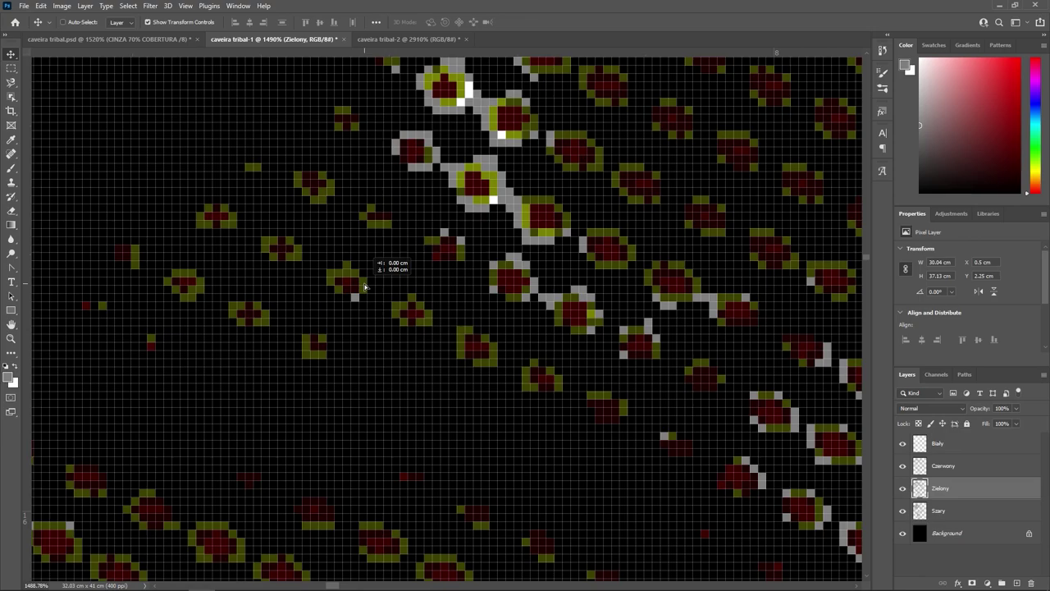
{"action": "scroll", "coordinate": [420, 297], "scroll_direction": "down", "scroll_amount": 10}
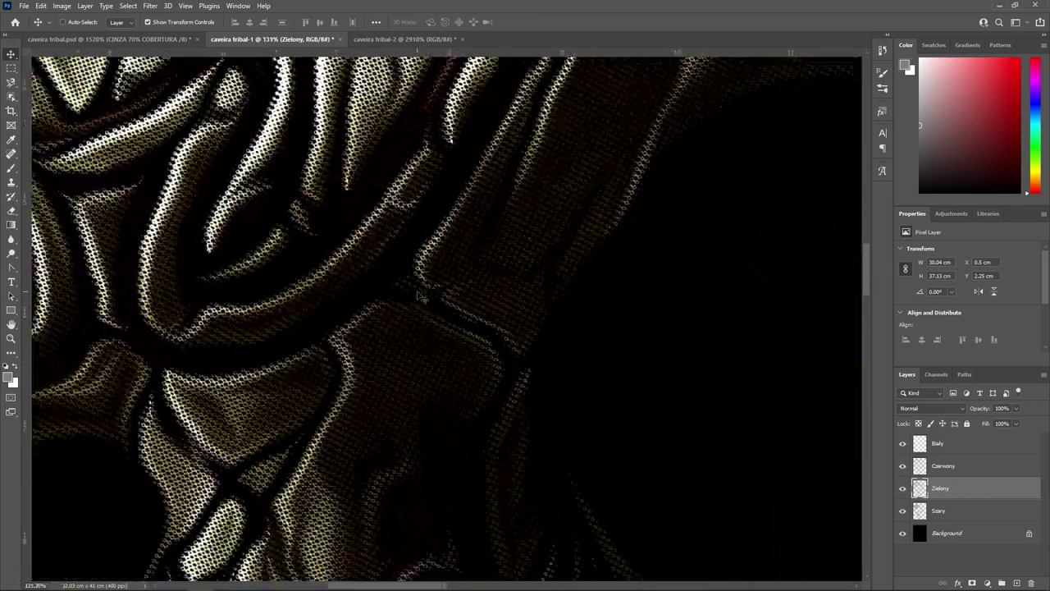
{"action": "scroll", "coordinate": [420, 297], "scroll_direction": "down", "scroll_amount": 4}
{"action": "scroll", "coordinate": [418, 312], "scroll_direction": "down", "scroll_amount": 3}
{"action": "scroll", "coordinate": [415, 337], "scroll_direction": "down", "scroll_amount": 3}
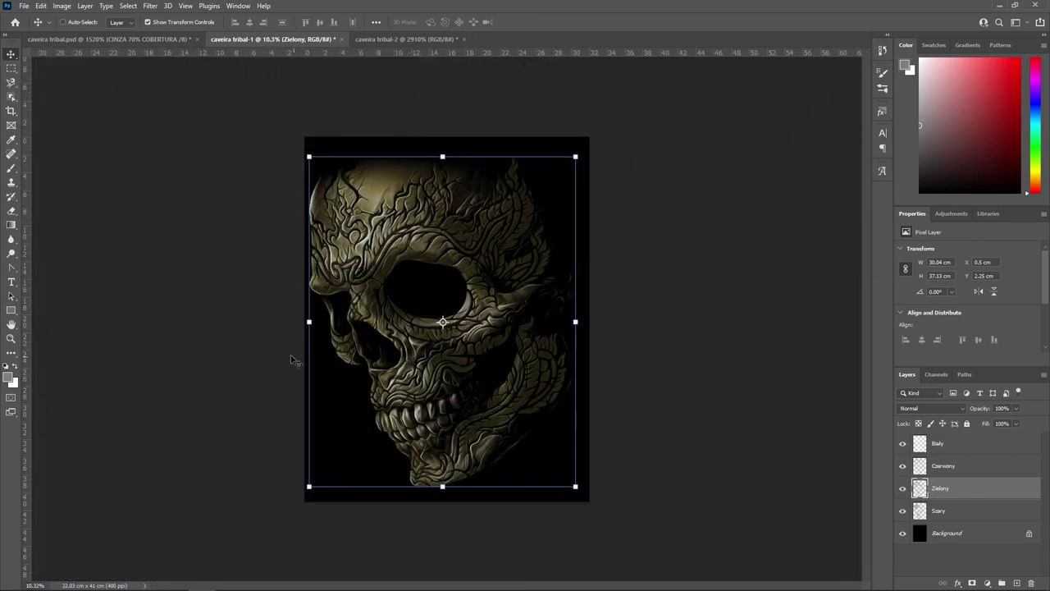
{"action": "scroll", "coordinate": [336, 329], "scroll_direction": "up", "scroll_amount": 1}
{"action": "scroll", "coordinate": [345, 322], "scroll_direction": "up", "scroll_amount": 2}
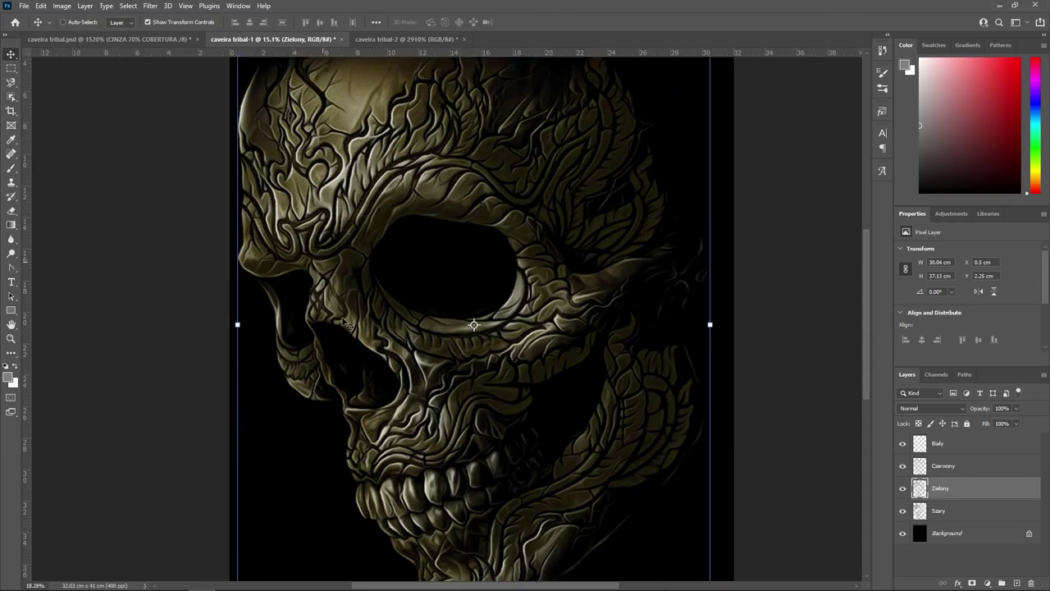
{"action": "scroll", "coordinate": [353, 316], "scroll_direction": "up", "scroll_amount": 3}
{"action": "scroll", "coordinate": [378, 300], "scroll_direction": "up", "scroll_amount": 3}
{"action": "scroll", "coordinate": [402, 281], "scroll_direction": "up", "scroll_amount": 2}
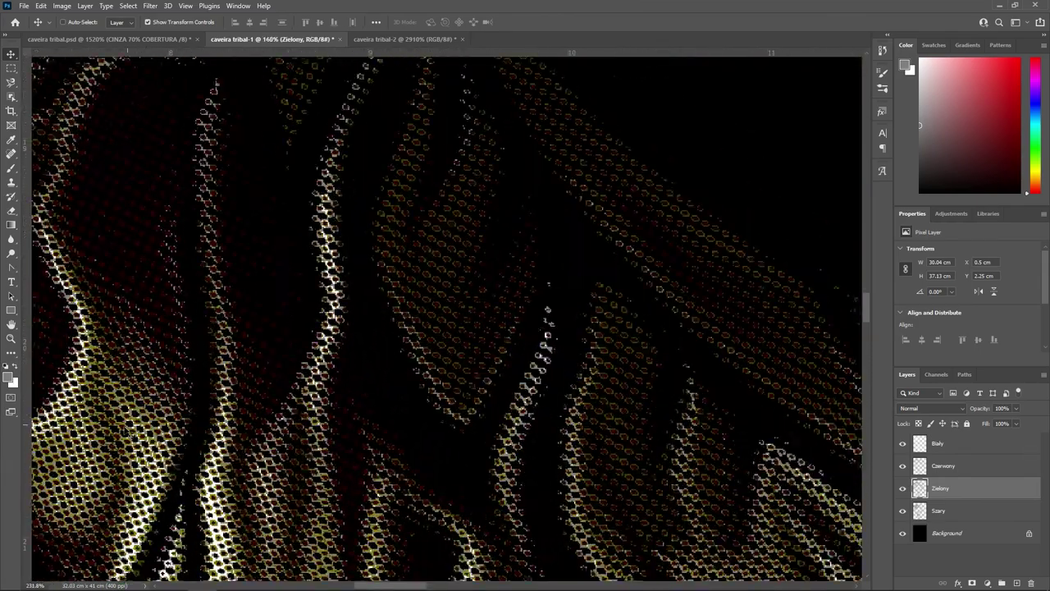
{"action": "scroll", "coordinate": [222, 328], "scroll_direction": "up", "scroll_amount": 1}
{"action": "scroll", "coordinate": [590, 375], "scroll_direction": "down", "scroll_amount": 2}
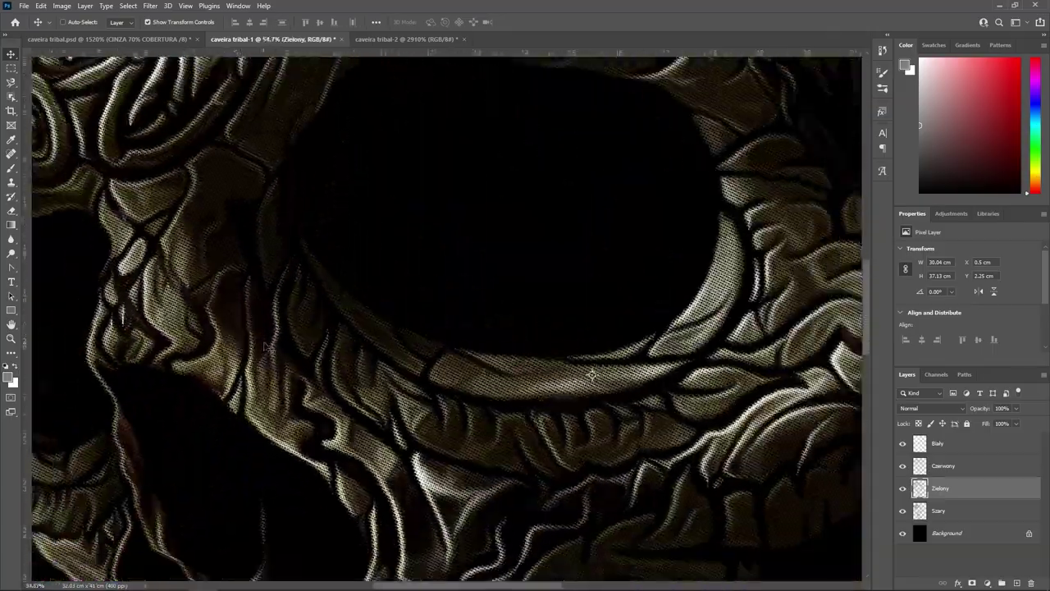
{"action": "scroll", "coordinate": [457, 363], "scroll_direction": "down", "scroll_amount": 2}
{"action": "scroll", "coordinate": [563, 441], "scroll_direction": "up", "scroll_amount": 1}
{"action": "scroll", "coordinate": [223, 207], "scroll_direction": "up", "scroll_amount": 1}
{"action": "scroll", "coordinate": [223, 206], "scroll_direction": "up", "scroll_amount": 2}
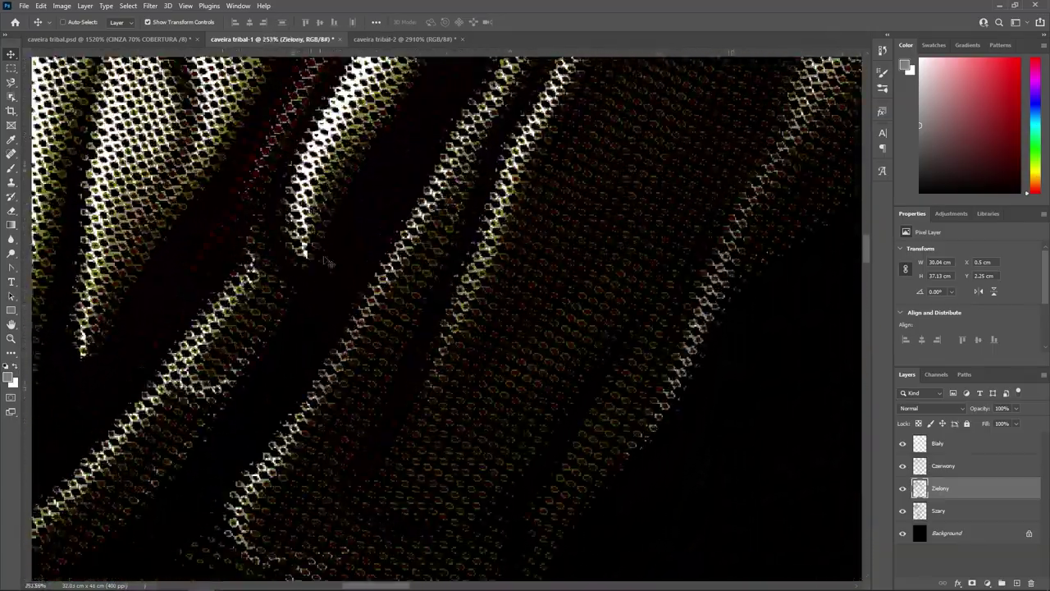
{"action": "scroll", "coordinate": [246, 215], "scroll_direction": "up", "scroll_amount": 2}
{"action": "scroll", "coordinate": [271, 224], "scroll_direction": "up", "scroll_amount": 2}
{"action": "scroll", "coordinate": [300, 232], "scroll_direction": "up", "scroll_amount": 1}
{"action": "scroll", "coordinate": [301, 233], "scroll_direction": "down", "scroll_amount": 3}
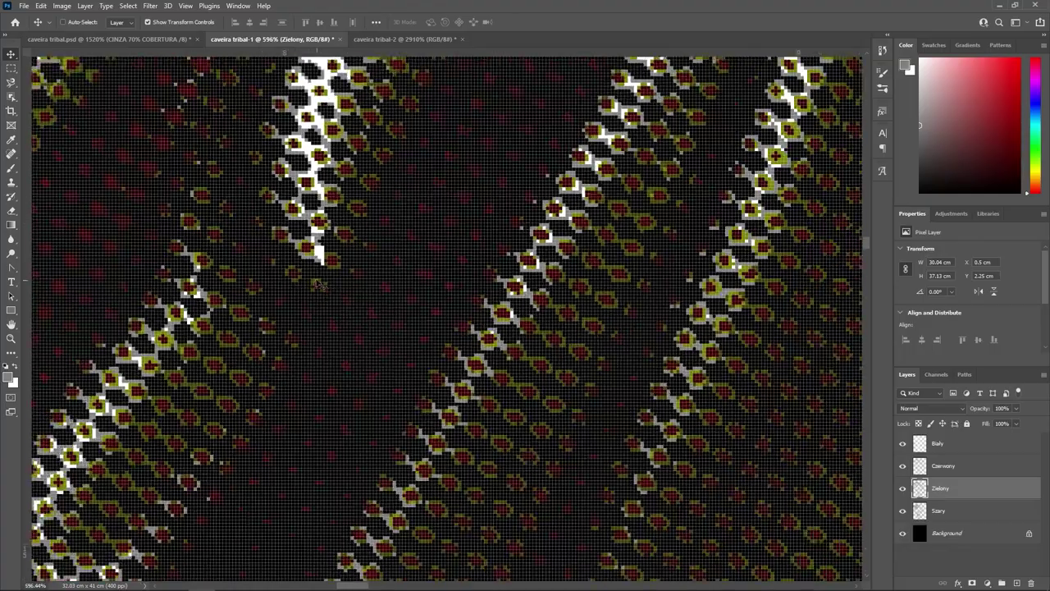
{"action": "scroll", "coordinate": [300, 233], "scroll_direction": "down", "scroll_amount": 2}
{"action": "scroll", "coordinate": [300, 233], "scroll_direction": "down", "scroll_amount": 2}
{"action": "scroll", "coordinate": [301, 233], "scroll_direction": "down", "scroll_amount": 1}
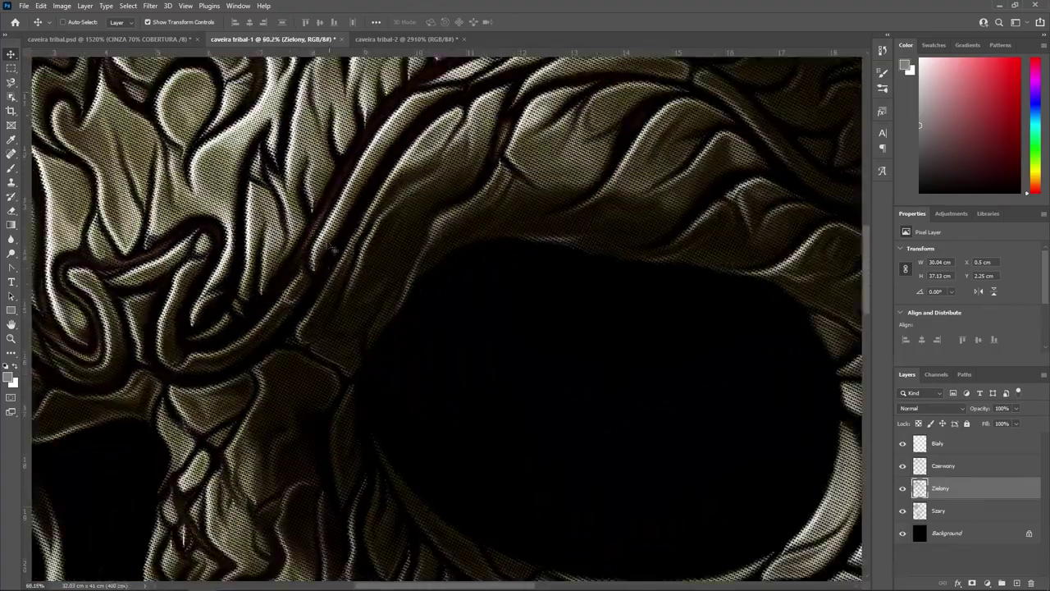
{"action": "scroll", "coordinate": [328, 242], "scroll_direction": "up", "scroll_amount": 2}
{"action": "scroll", "coordinate": [328, 243], "scroll_direction": "up", "scroll_amount": 2}
Step: Zoom through the original caveira tribal.psd halftone to inspect its colours
{"action": "scroll", "coordinate": [328, 243], "scroll_direction": "up", "scroll_amount": 1}
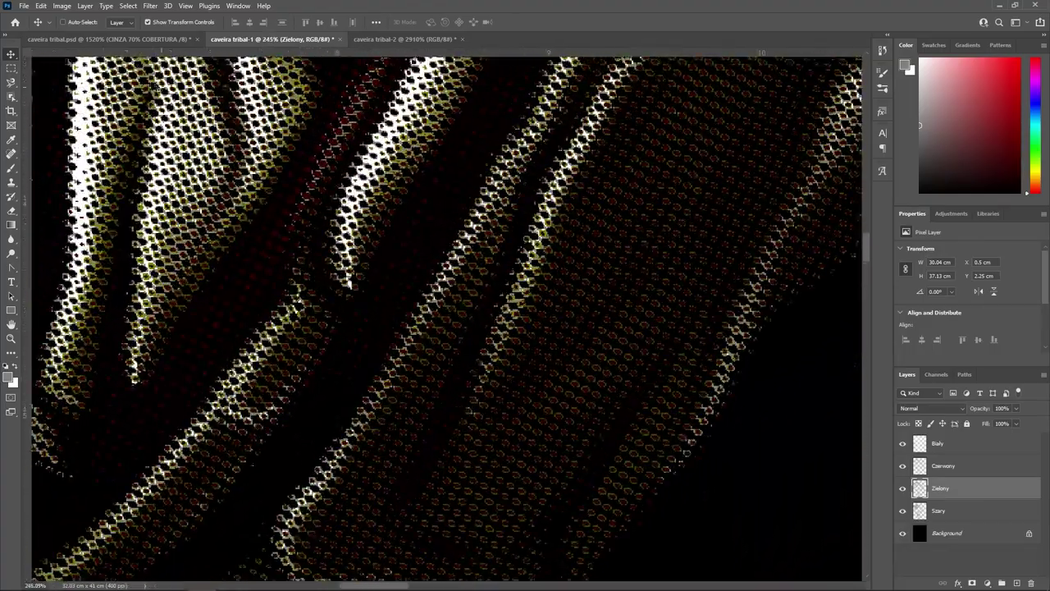
{"action": "left_click", "coordinate": [168, 41]}
{"action": "scroll", "coordinate": [448, 333], "scroll_direction": "down", "scroll_amount": 2}
{"action": "scroll", "coordinate": [448, 333], "scroll_direction": "down", "scroll_amount": 2}
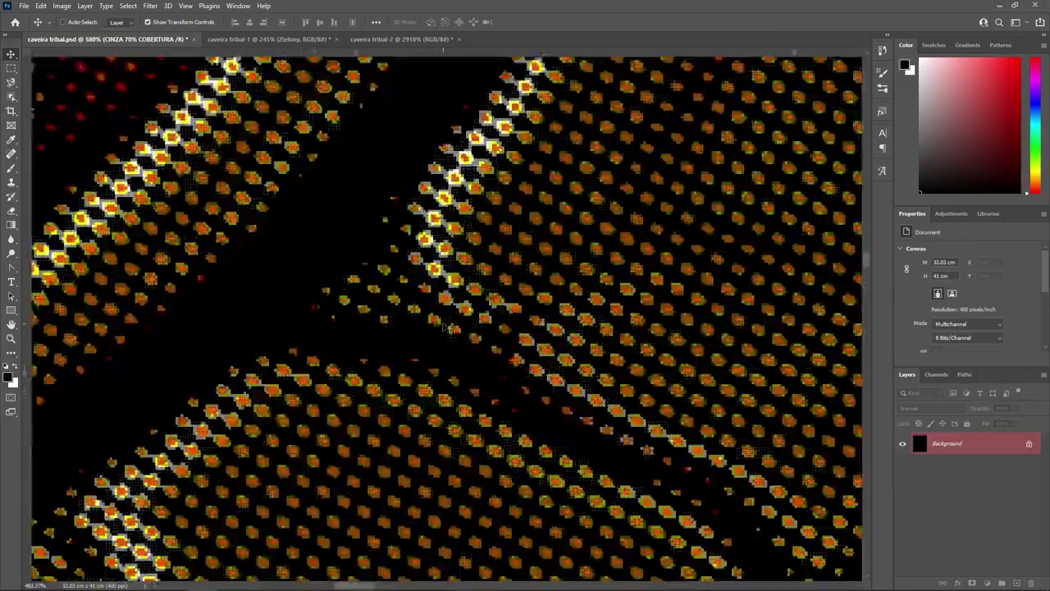
{"action": "scroll", "coordinate": [448, 333], "scroll_direction": "down", "scroll_amount": 2}
{"action": "scroll", "coordinate": [448, 334], "scroll_direction": "down", "scroll_amount": 2}
{"action": "scroll", "coordinate": [451, 312], "scroll_direction": "up", "scroll_amount": 2}
{"action": "scroll", "coordinate": [455, 279], "scroll_direction": "up", "scroll_amount": 2}
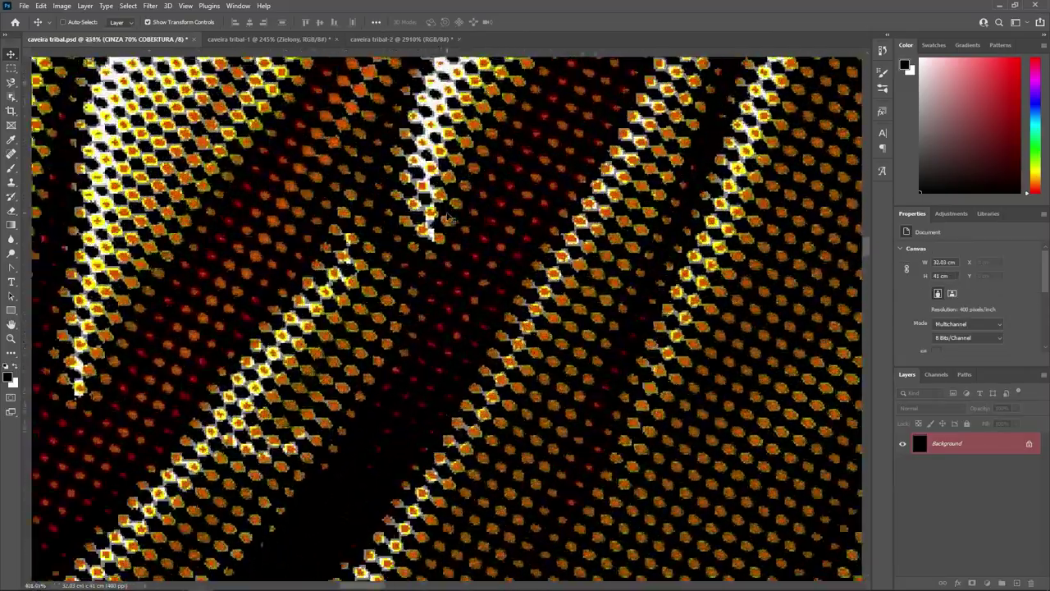
{"action": "scroll", "coordinate": [460, 244], "scroll_direction": "up", "scroll_amount": 2}
{"action": "scroll", "coordinate": [461, 244], "scroll_direction": "up", "scroll_amount": 1}
Step: Flip between caveira tribal-1 and caveira tribal.psd to compare their colours
{"action": "left_click", "coordinate": [232, 42]}
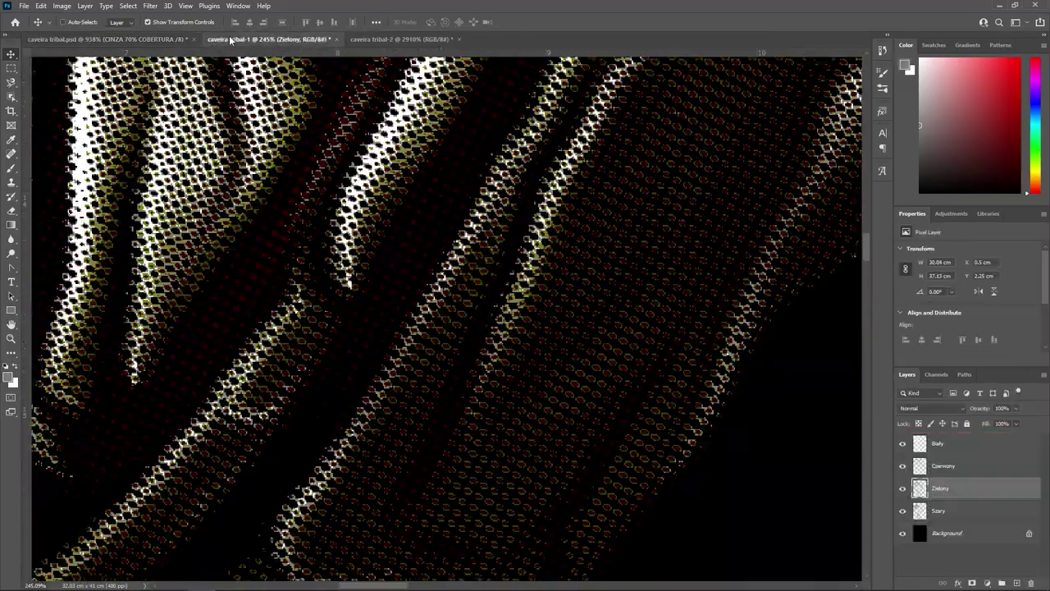
{"action": "scroll", "coordinate": [329, 279], "scroll_direction": "up", "scroll_amount": 3}
{"action": "scroll", "coordinate": [328, 279], "scroll_direction": "up", "scroll_amount": 3}
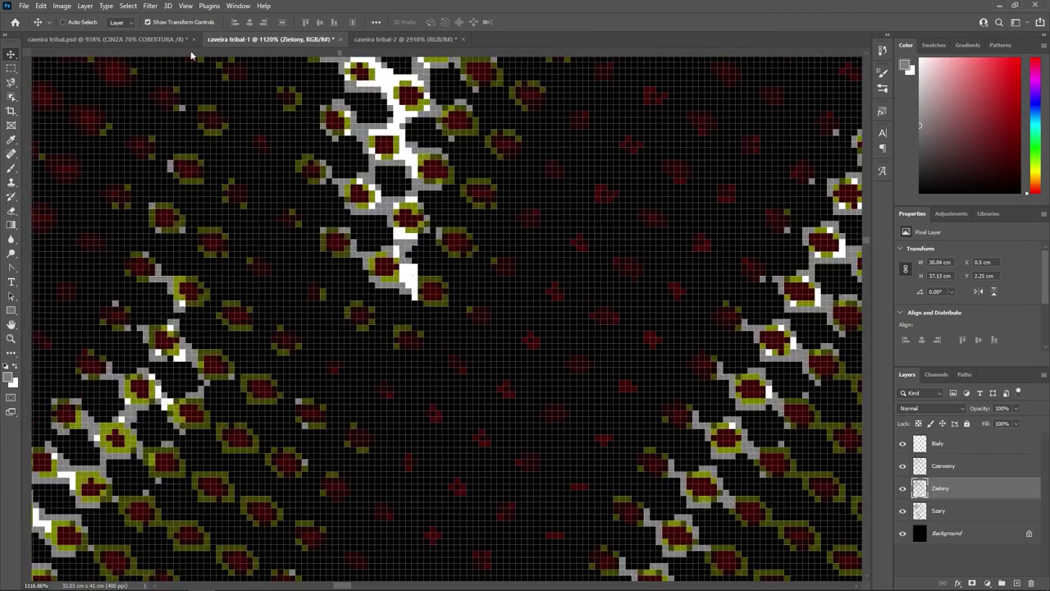
{"action": "left_click", "coordinate": [174, 42]}
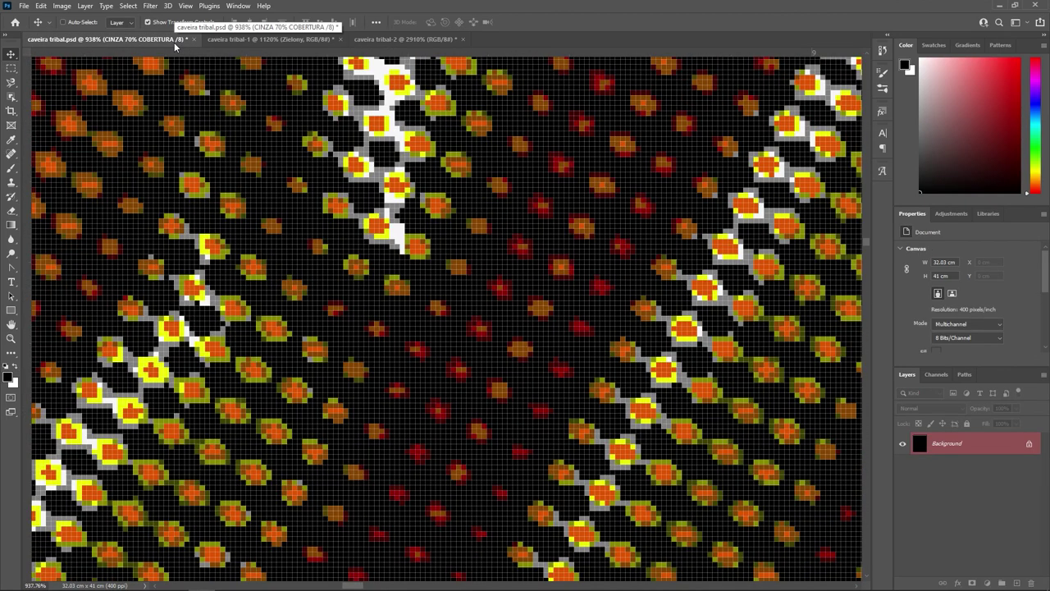
{"action": "left_click", "coordinate": [223, 41]}
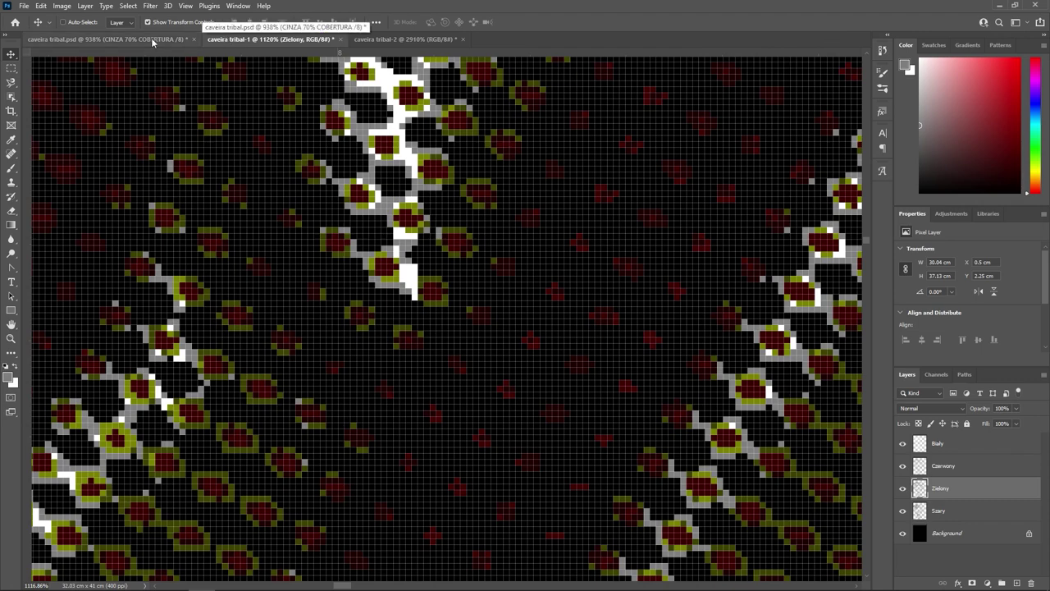
{"action": "left_click", "coordinate": [152, 39]}
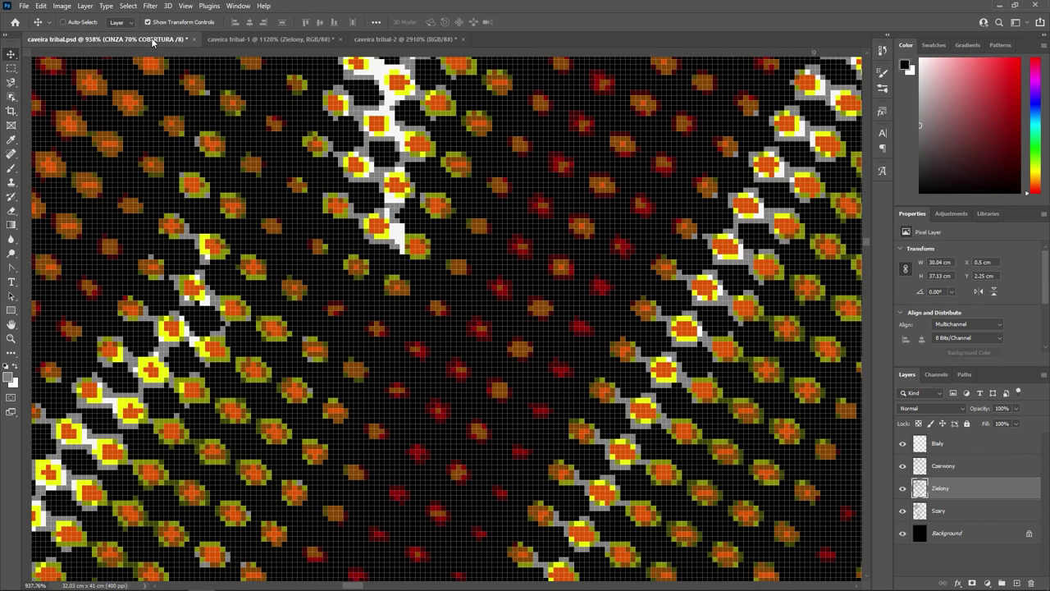
{"action": "left_click", "coordinate": [246, 39]}
Step: Select the Zielony layer and set its blending to Pin Light
{"action": "left_click", "coordinate": [951, 447]}
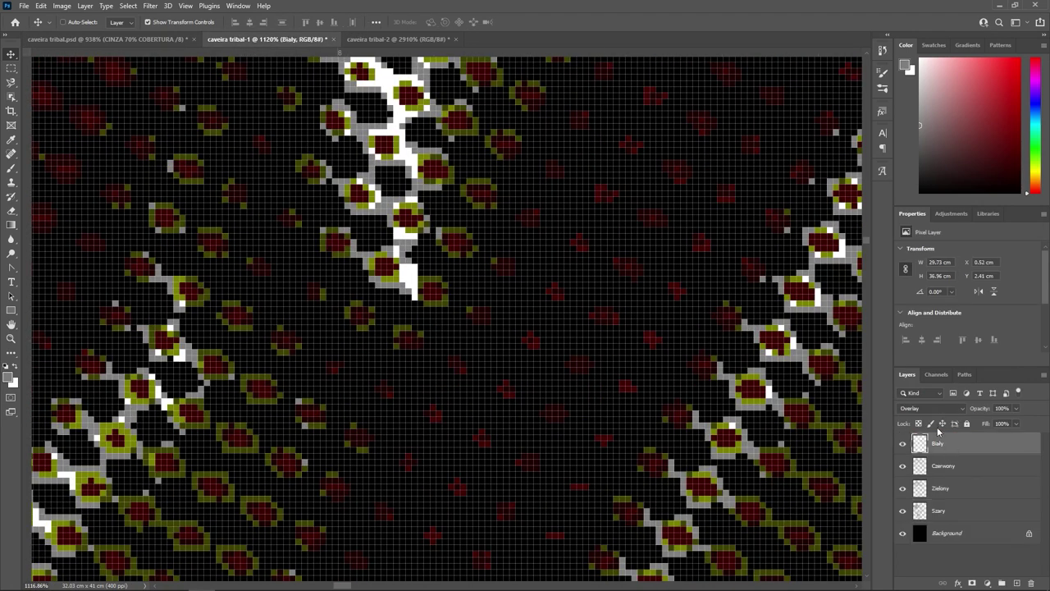
{"action": "left_click", "coordinate": [945, 465]}
{"action": "left_click", "coordinate": [948, 488]}
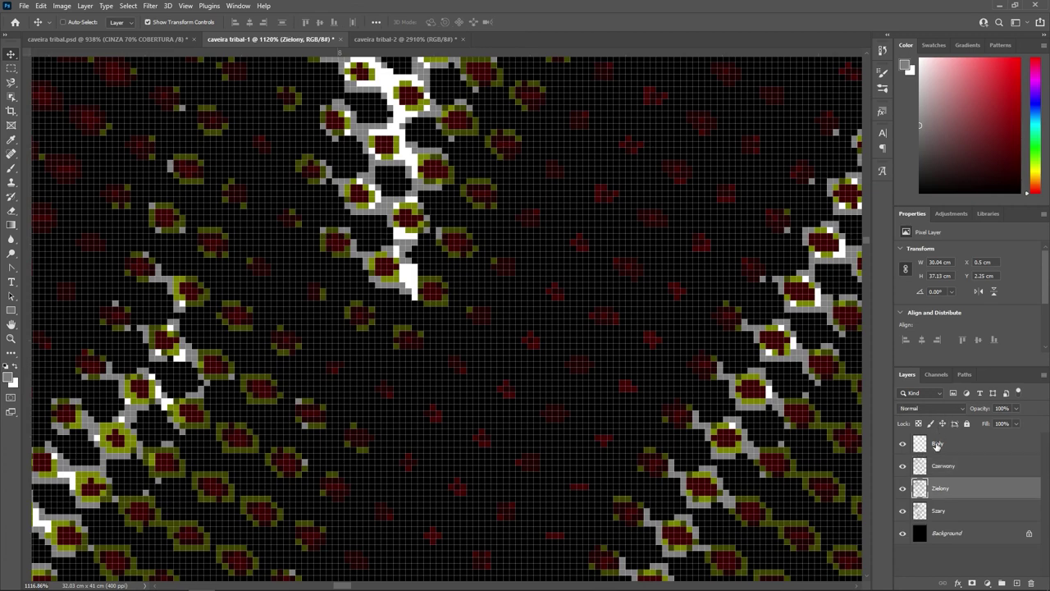
{"action": "left_click", "coordinate": [927, 408]}
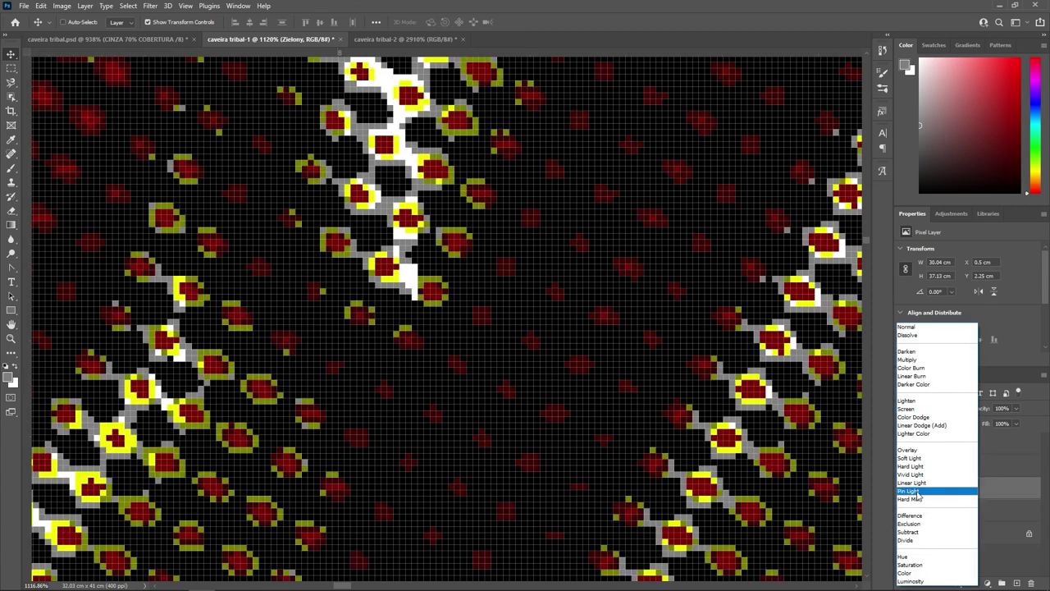
{"action": "key", "text": "Escape"}
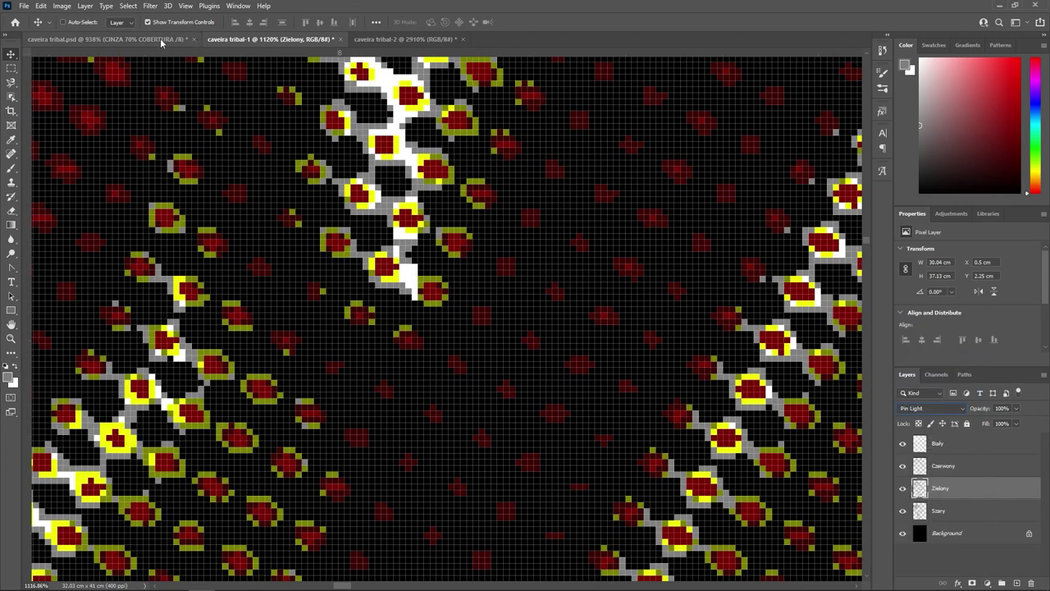
Step: Compare the Pin Light result against caveira tribal.psd
{"action": "left_click", "coordinate": [160, 39]}
{"action": "left_click", "coordinate": [238, 39]}
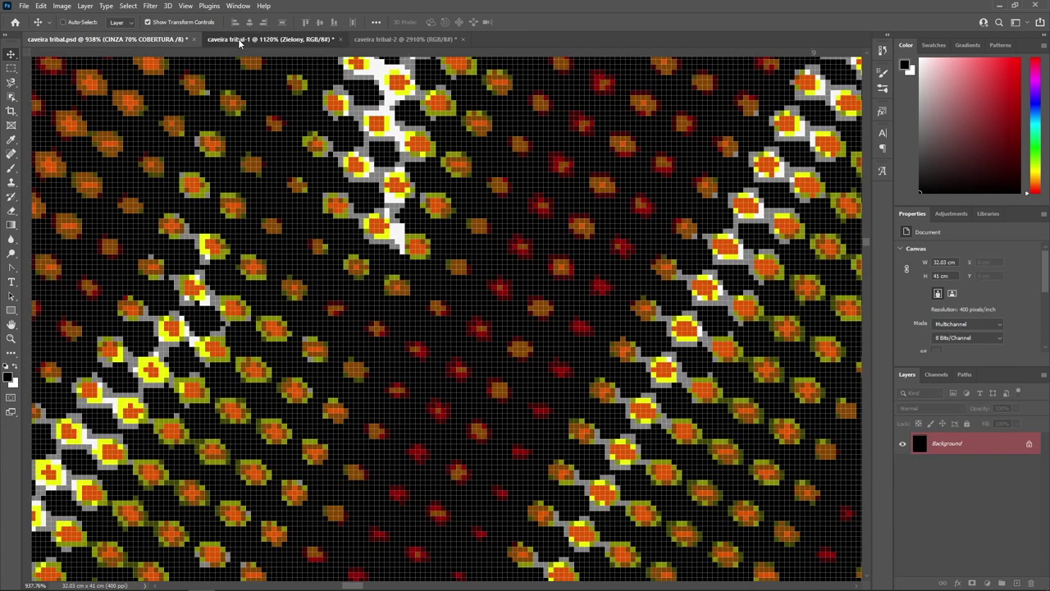
{"action": "left_click", "coordinate": [156, 38]}
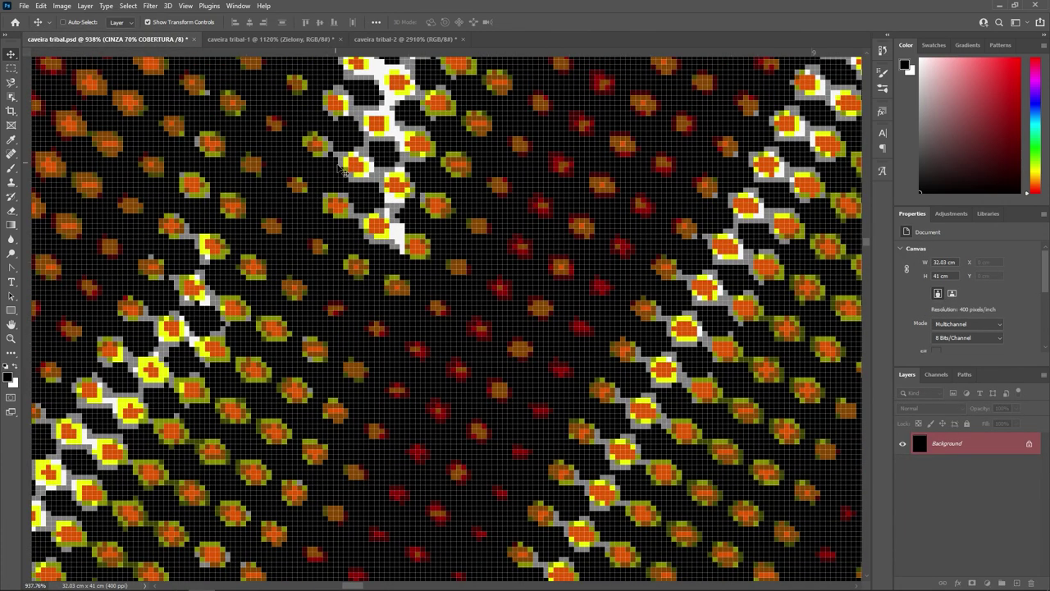
{"action": "left_click", "coordinate": [230, 37]}
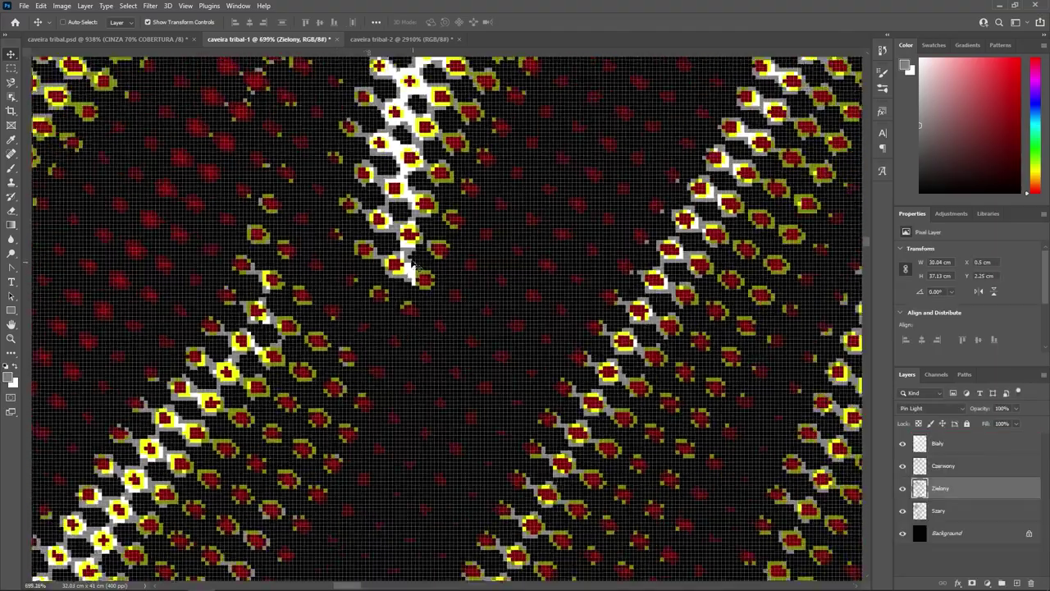
{"action": "scroll", "coordinate": [448, 320], "scroll_direction": "down", "scroll_amount": 10}
{"action": "scroll", "coordinate": [217, 327], "scroll_direction": "down", "scroll_amount": 3}
{"action": "scroll", "coordinate": [218, 326], "scroll_direction": "down", "scroll_amount": 3}
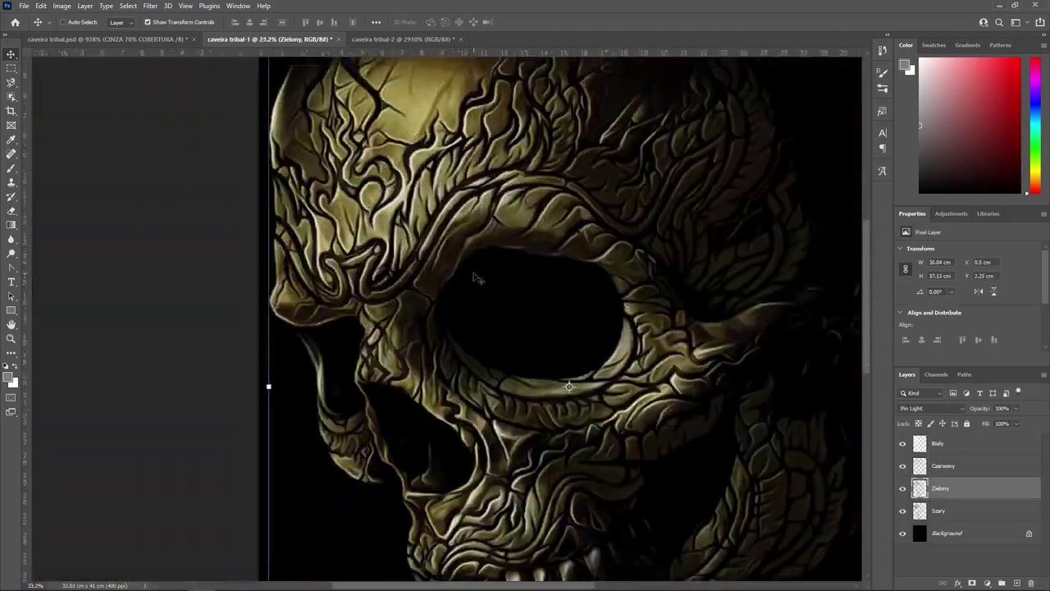
{"action": "scroll", "coordinate": [218, 327], "scroll_direction": "down", "scroll_amount": 2}
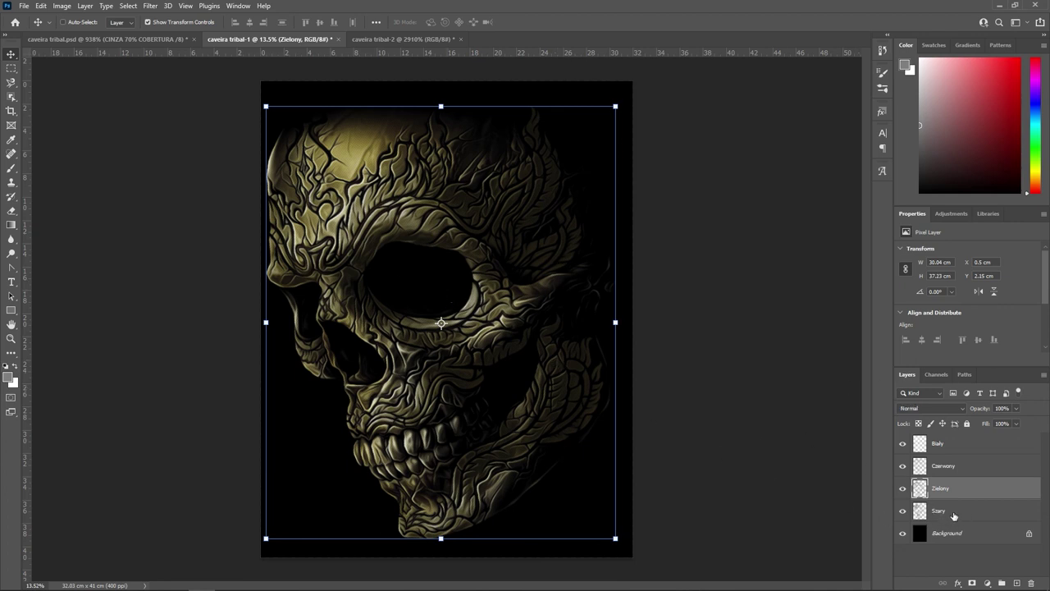
{"action": "left_click", "coordinate": [953, 513]}
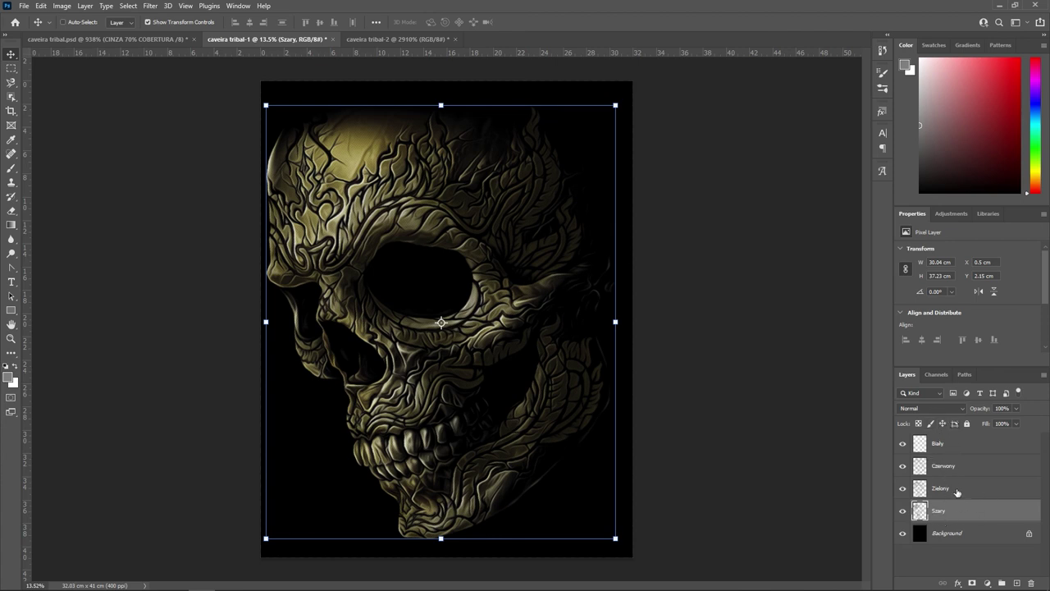
{"action": "left_click", "coordinate": [921, 487]}
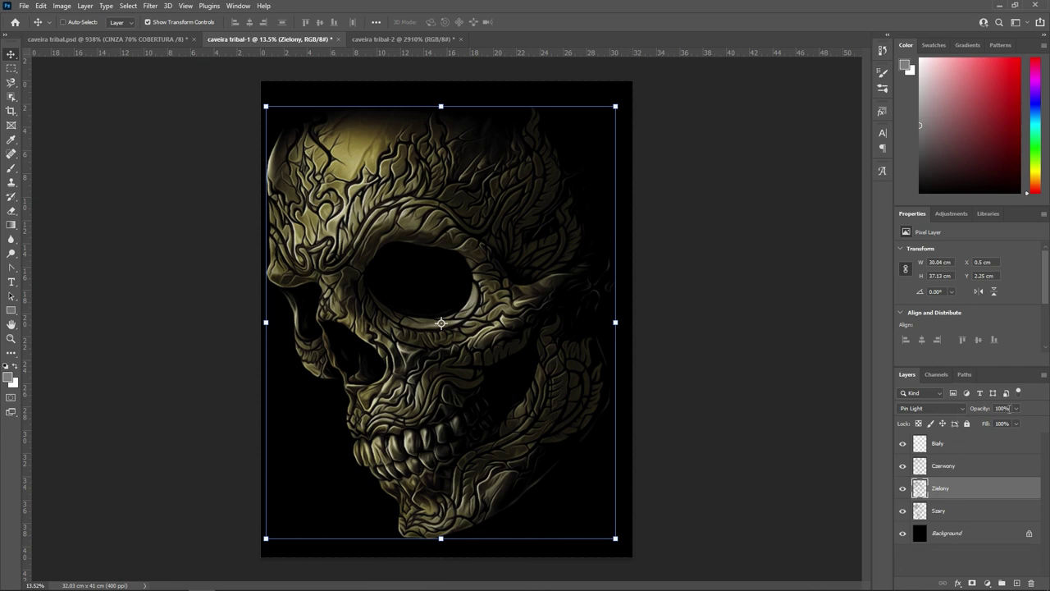
{"action": "left_click", "coordinate": [950, 468]}
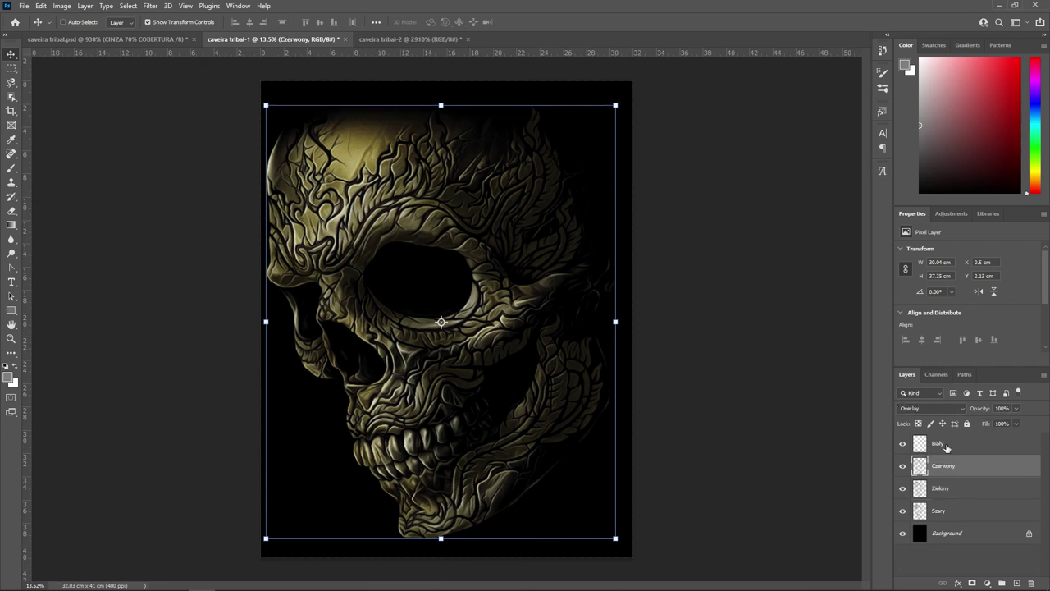
{"action": "left_click", "coordinate": [946, 445]}
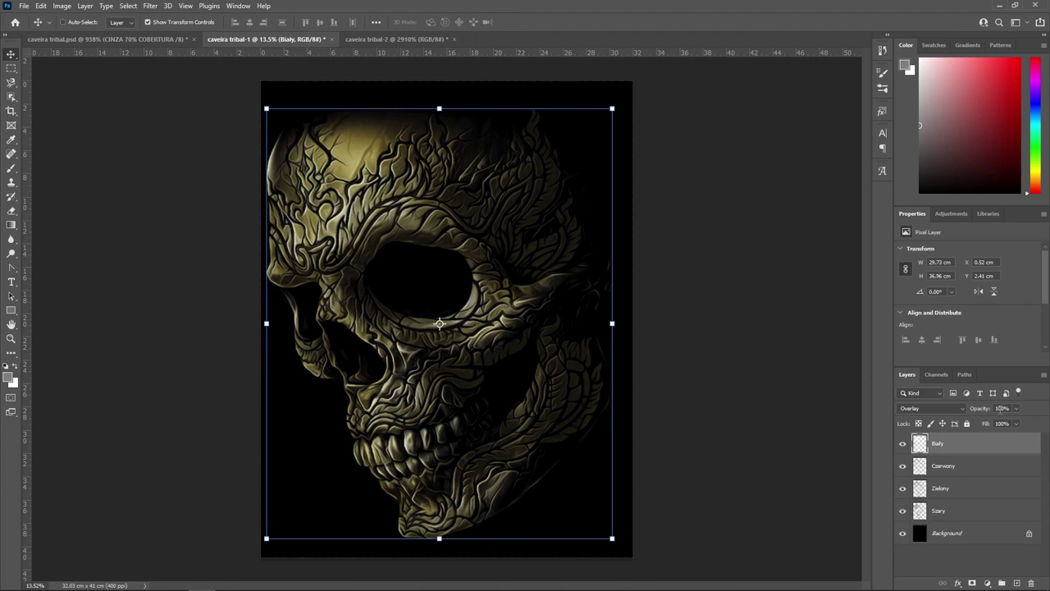
{"action": "key", "text": "ctrl+plus"}
{"action": "key", "text": "ctrl+0"}
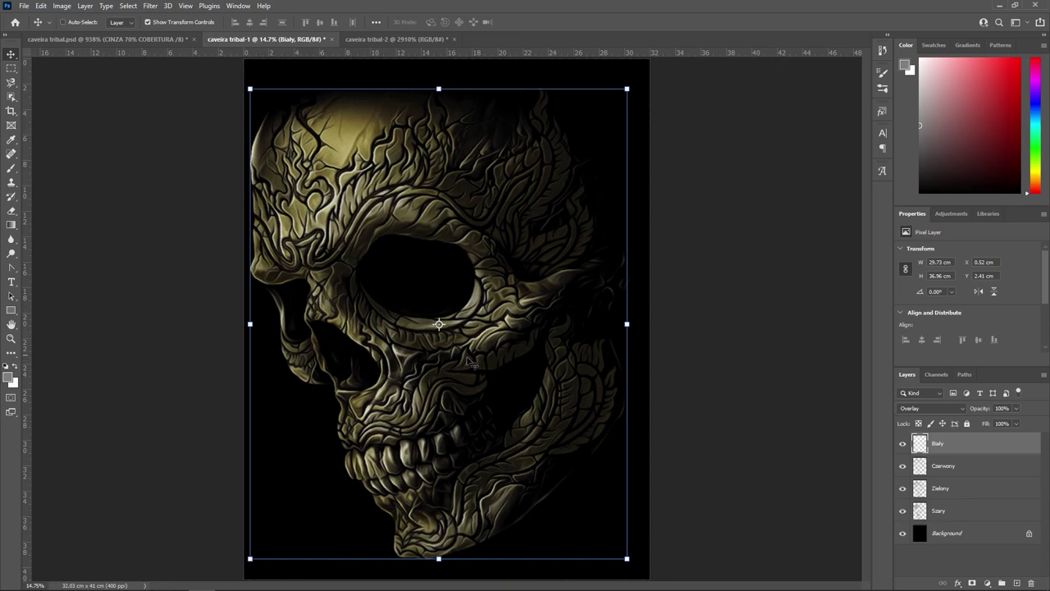
Step: Zoom in and out to inspect the halftone dots
{"action": "scroll", "coordinate": [418, 392], "scroll_direction": "up", "scroll_amount": 2}
{"action": "scroll", "coordinate": [427, 369], "scroll_direction": "up", "scroll_amount": 2}
{"action": "scroll", "coordinate": [439, 345], "scroll_direction": "up", "scroll_amount": 2}
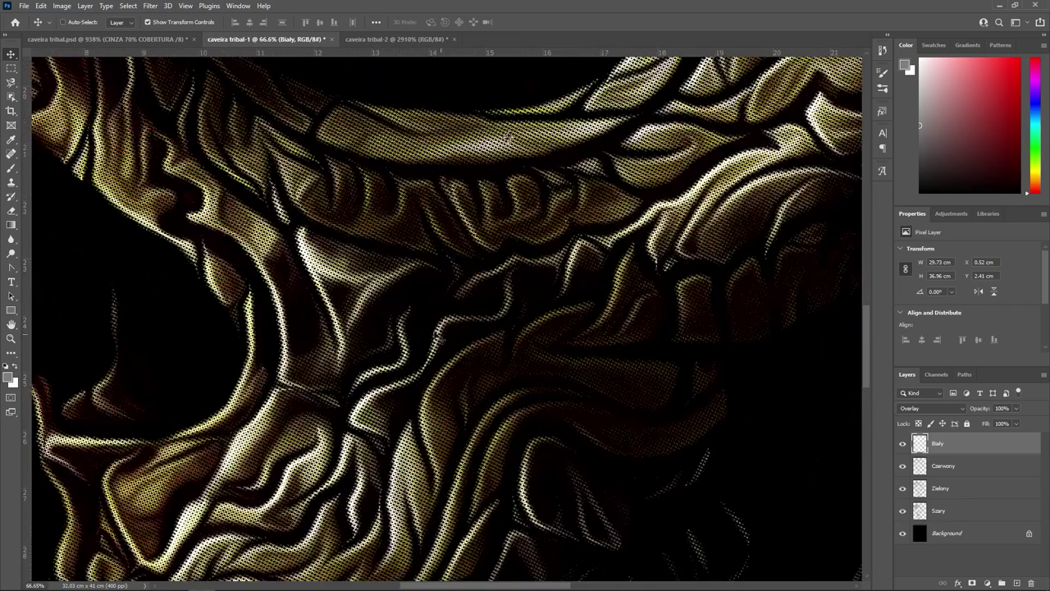
{"action": "scroll", "coordinate": [509, 368], "scroll_direction": "down", "scroll_amount": 2}
{"action": "scroll", "coordinate": [526, 369], "scroll_direction": "up", "scroll_amount": 2}
{"action": "scroll", "coordinate": [575, 374], "scroll_direction": "down", "scroll_amount": 2}
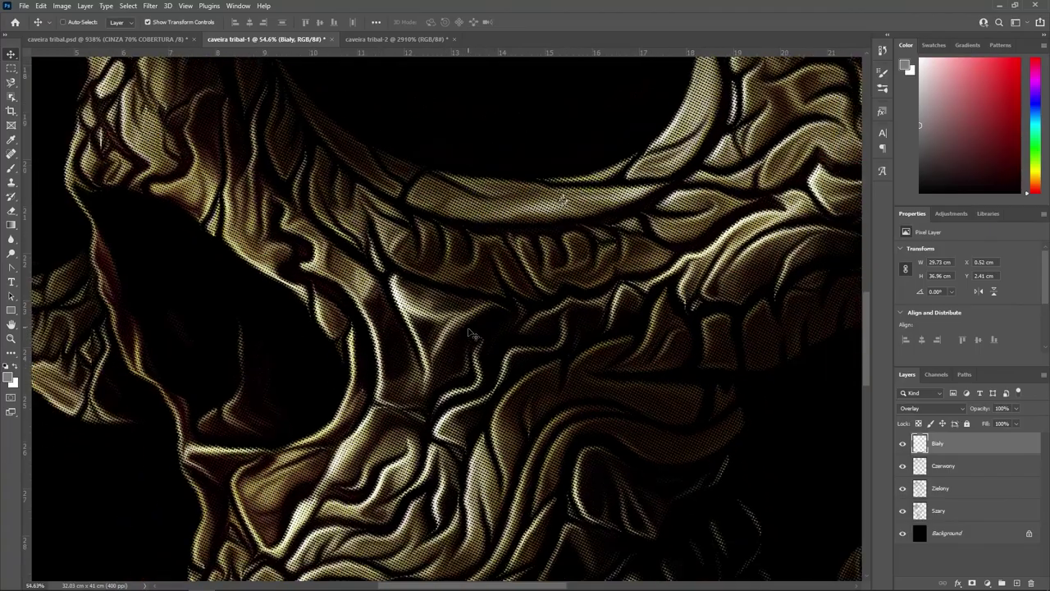
{"action": "scroll", "coordinate": [643, 386], "scroll_direction": "up", "scroll_amount": 3}
{"action": "scroll", "coordinate": [641, 385], "scroll_direction": "down", "scroll_amount": 3}
{"action": "scroll", "coordinate": [519, 367], "scroll_direction": "up", "scroll_amount": 2}
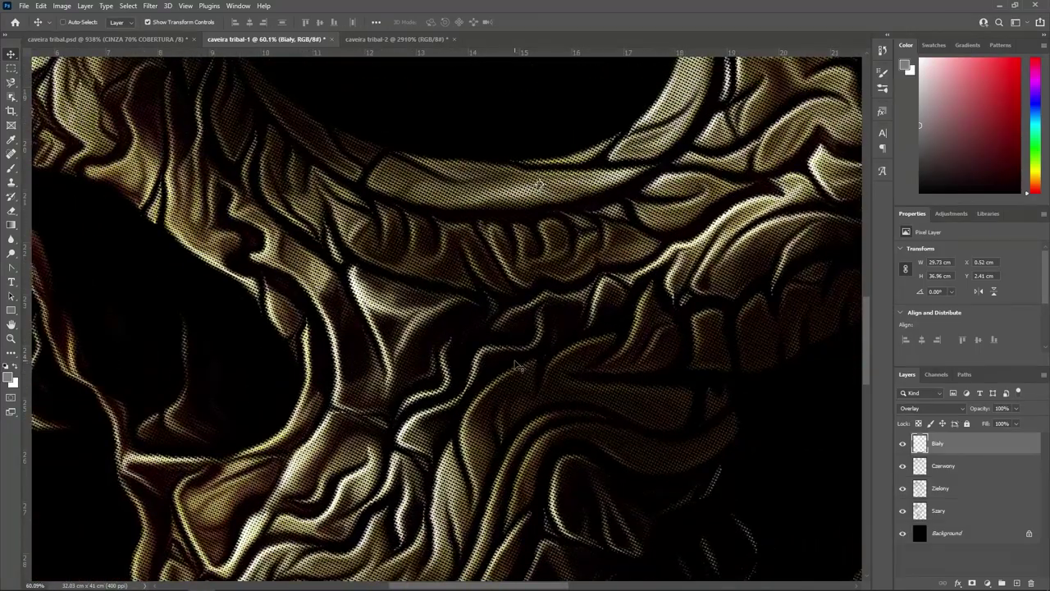
{"action": "scroll", "coordinate": [517, 365], "scroll_direction": "down", "scroll_amount": 2}
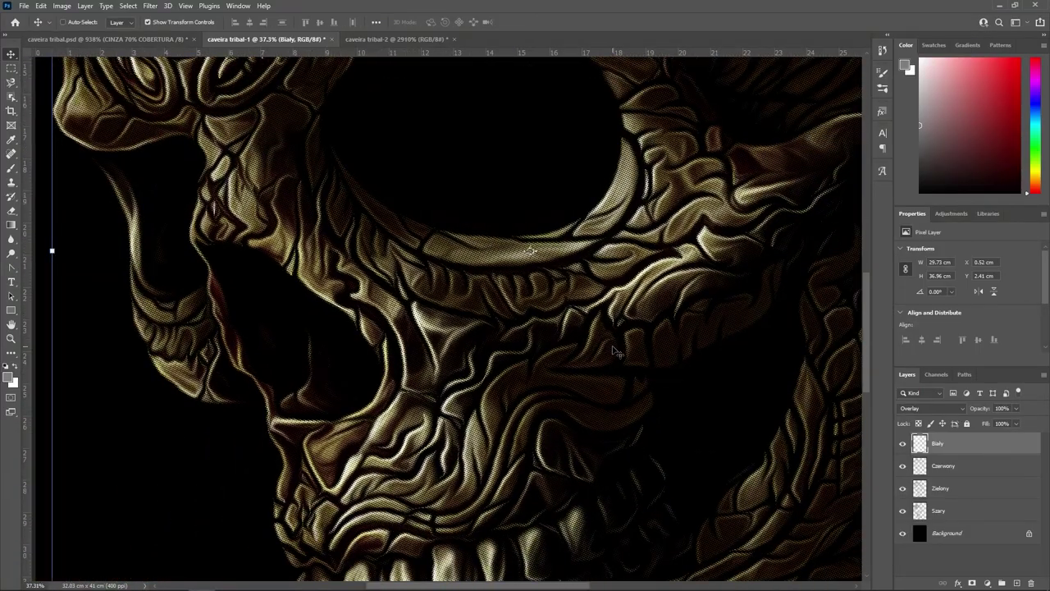
{"action": "scroll", "coordinate": [661, 370], "scroll_direction": "up", "scroll_amount": 2}
{"action": "scroll", "coordinate": [615, 349], "scroll_direction": "up", "scroll_amount": 1}
{"action": "scroll", "coordinate": [563, 274], "scroll_direction": "up", "scroll_amount": 1}
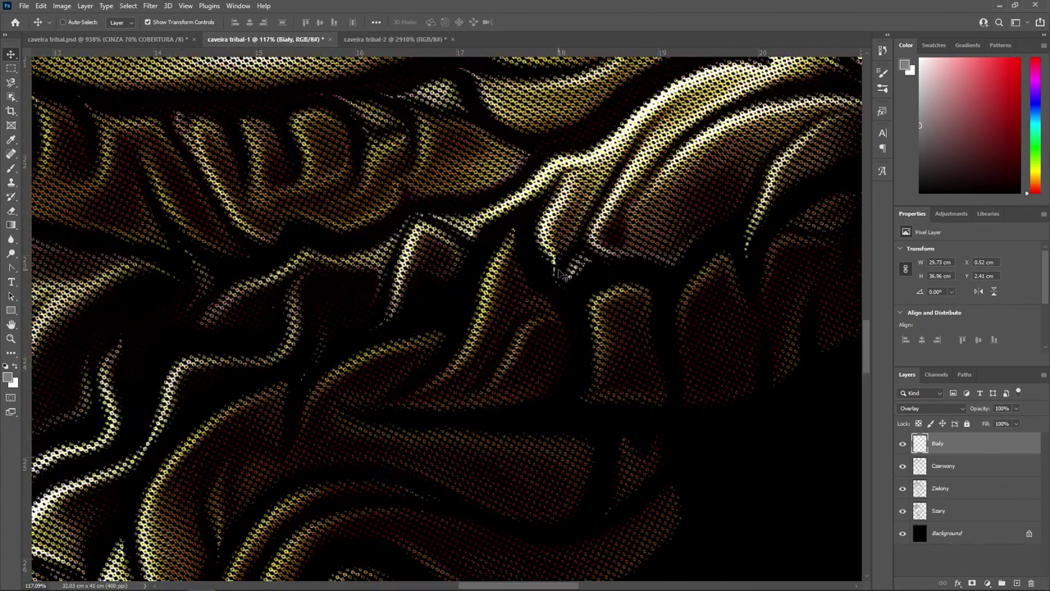
Step: Shift-select Bialy through Szary so all four colour layers are selected
{"action": "left_click", "coordinate": [964, 511], "text": "shift"}
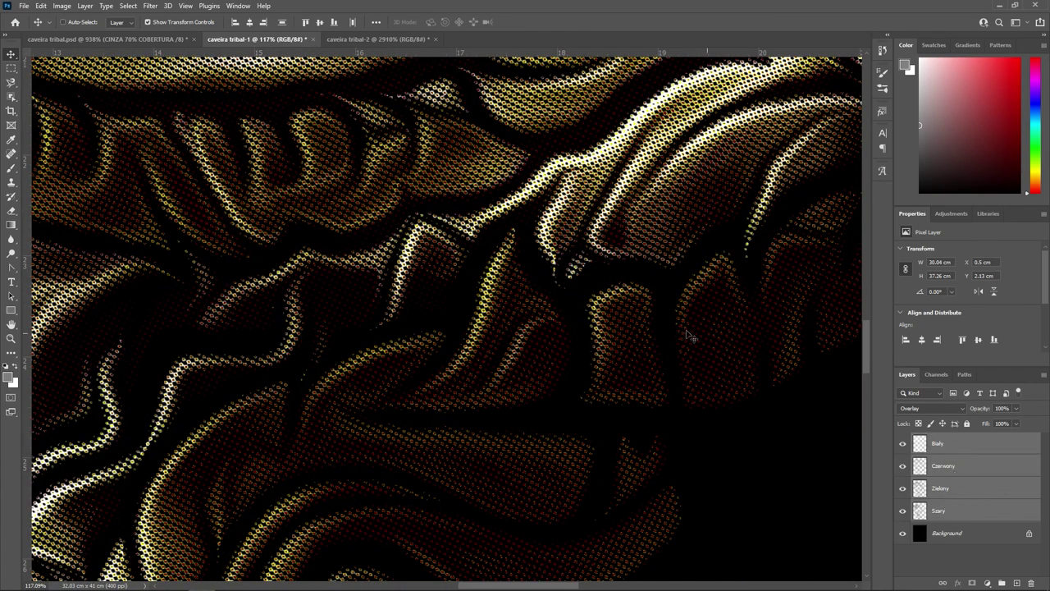
{"action": "scroll", "coordinate": [689, 336], "scroll_direction": "up", "scroll_amount": 1}
{"action": "scroll", "coordinate": [689, 337], "scroll_direction": "up", "scroll_amount": 1}
{"action": "scroll", "coordinate": [689, 337], "scroll_direction": "up", "scroll_amount": 1}
Step: Merge Bialy, Czerwony, Zielony and Szary into one Bialy layer and reposition it
{"action": "right_click", "coordinate": [959, 450]}
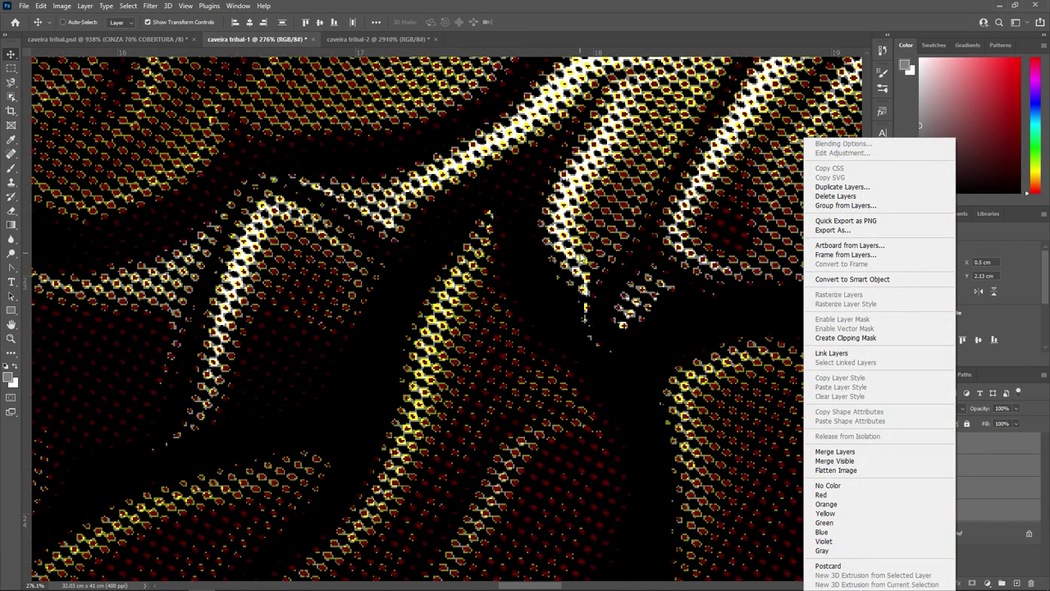
{"action": "left_click", "coordinate": [833, 453]}
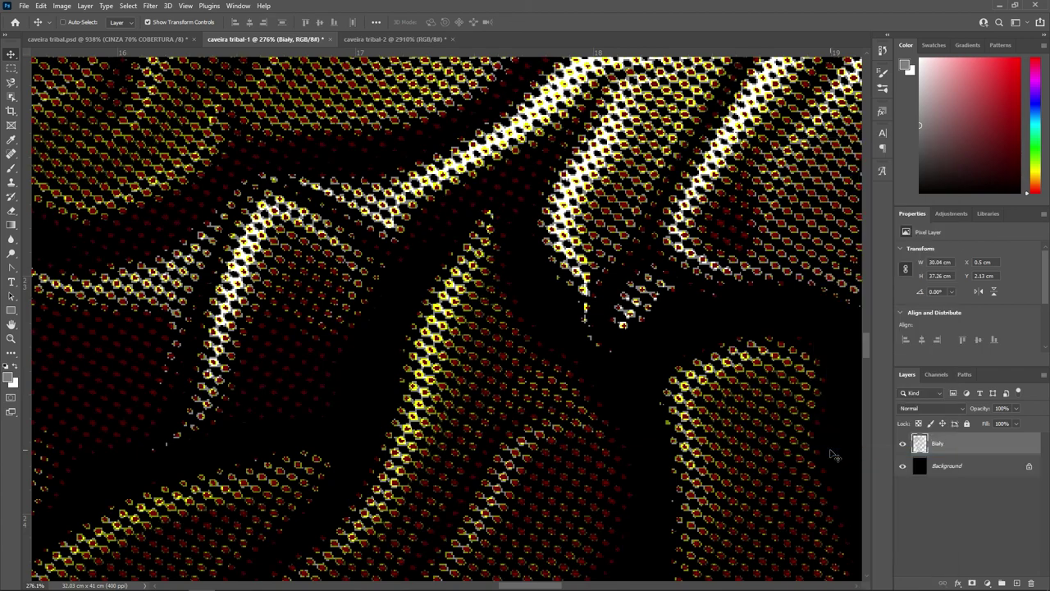
{"action": "scroll", "coordinate": [566, 349], "scroll_direction": "up", "scroll_amount": 3}
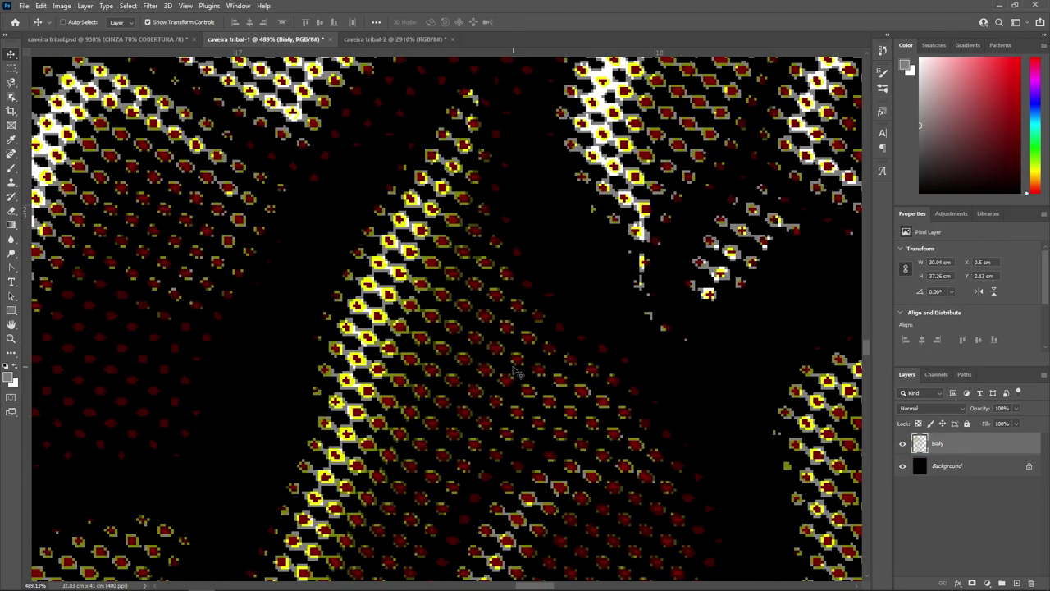
{"action": "scroll", "coordinate": [517, 371], "scroll_direction": "up", "scroll_amount": 2}
{"action": "scroll", "coordinate": [567, 380], "scroll_direction": "down", "scroll_amount": 3}
{"action": "scroll", "coordinate": [566, 380], "scroll_direction": "down", "scroll_amount": 3}
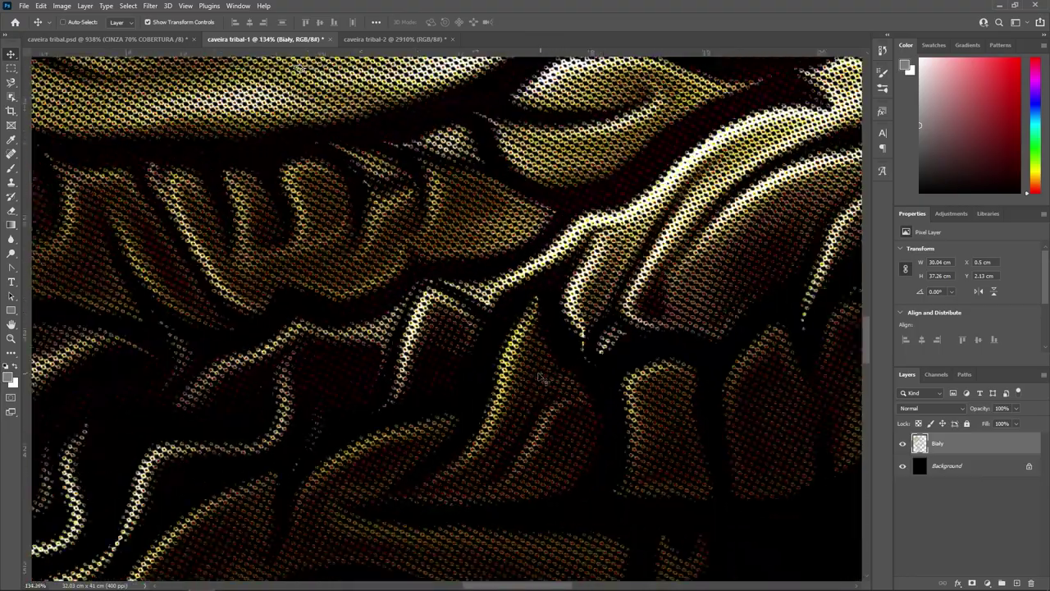
{"action": "scroll", "coordinate": [566, 380], "scroll_direction": "down", "scroll_amount": 3}
{"action": "scroll", "coordinate": [420, 369], "scroll_direction": "down", "scroll_amount": 3}
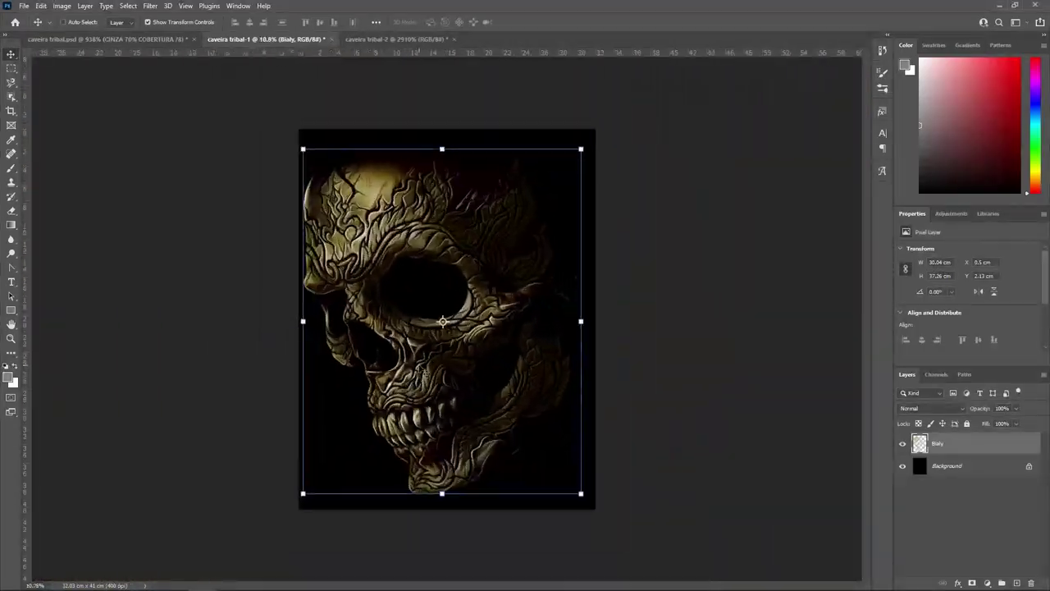
{"action": "scroll", "coordinate": [421, 370], "scroll_direction": "up", "scroll_amount": 2}
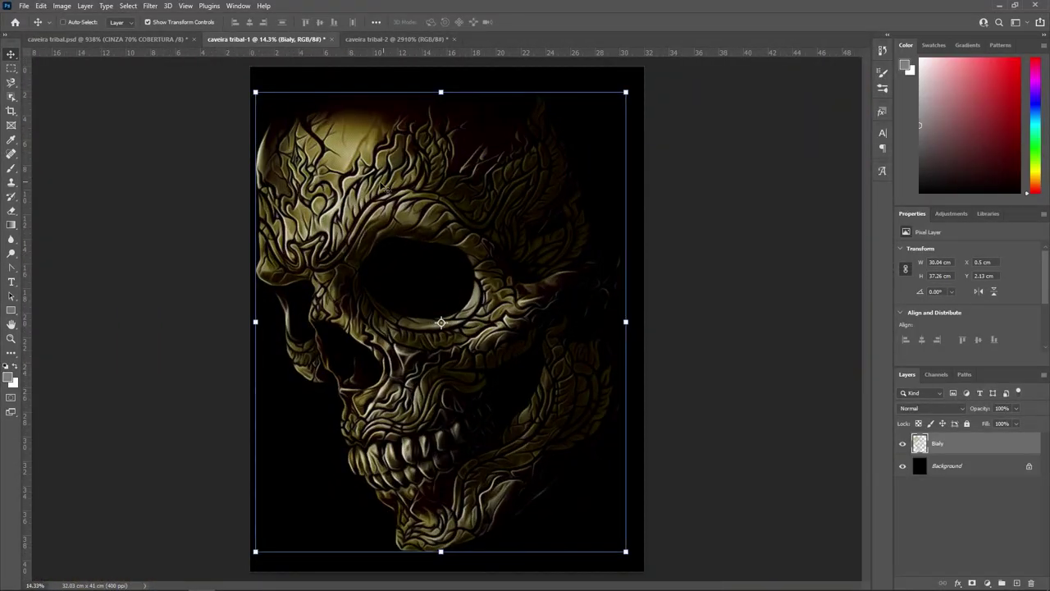
{"action": "left_click_drag", "start_coordinate": [502, 286], "coordinate": [476, 272]}
Step: Toggle the Background layer's visibility off and back on to show black behind Bialy
{"action": "left_click", "coordinate": [903, 467]}
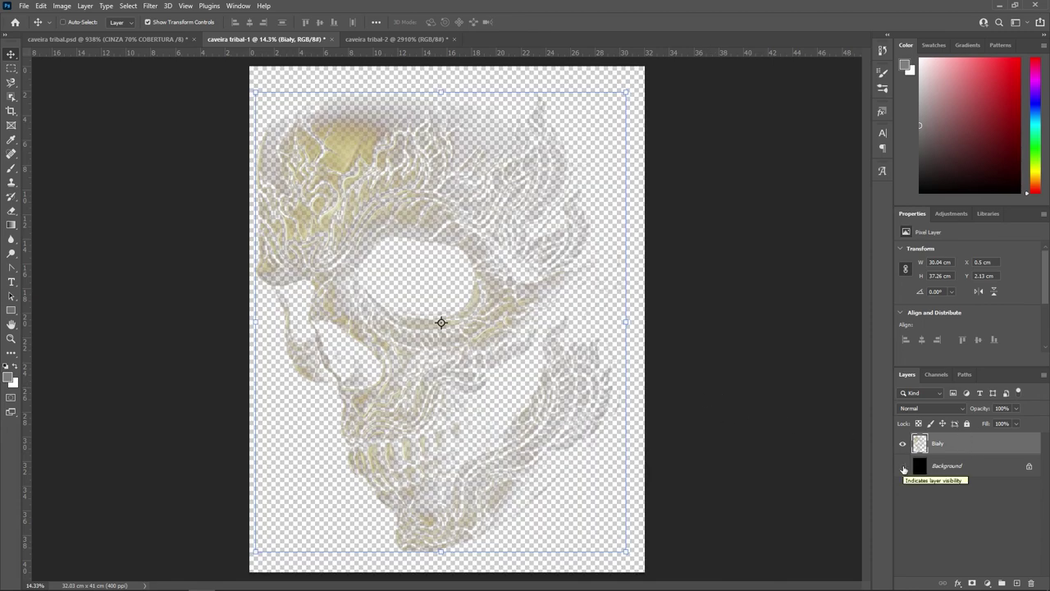
{"action": "left_click", "coordinate": [902, 467]}
{"action": "scroll", "coordinate": [426, 293], "scroll_direction": "up", "scroll_amount": 3}
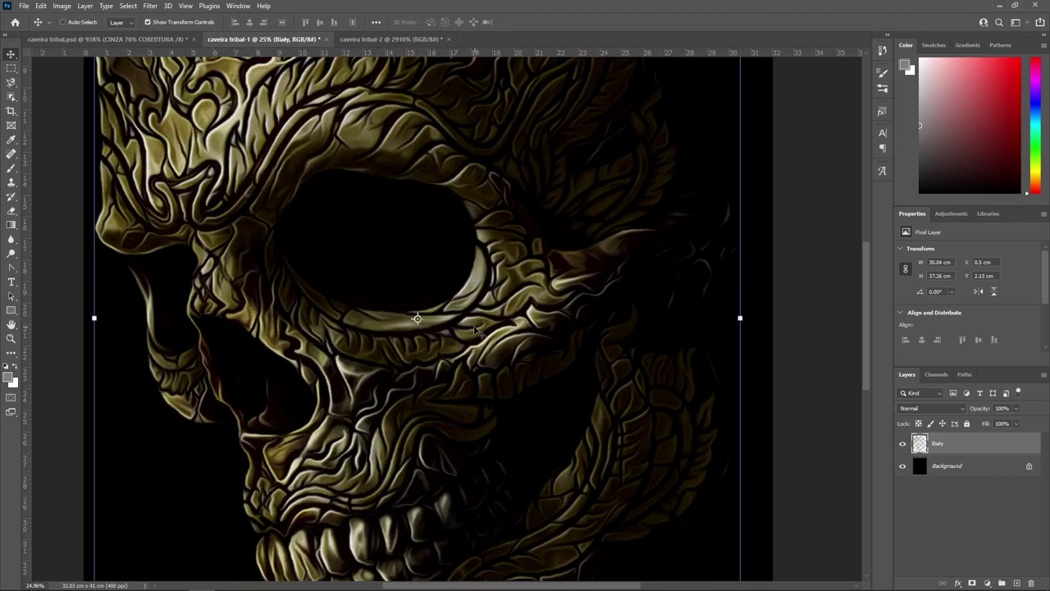
{"action": "scroll", "coordinate": [427, 293], "scroll_direction": "up", "scroll_amount": 3}
{"action": "scroll", "coordinate": [427, 293], "scroll_direction": "up", "scroll_amount": 3}
{"action": "scroll", "coordinate": [561, 343], "scroll_direction": "up", "scroll_amount": 3}
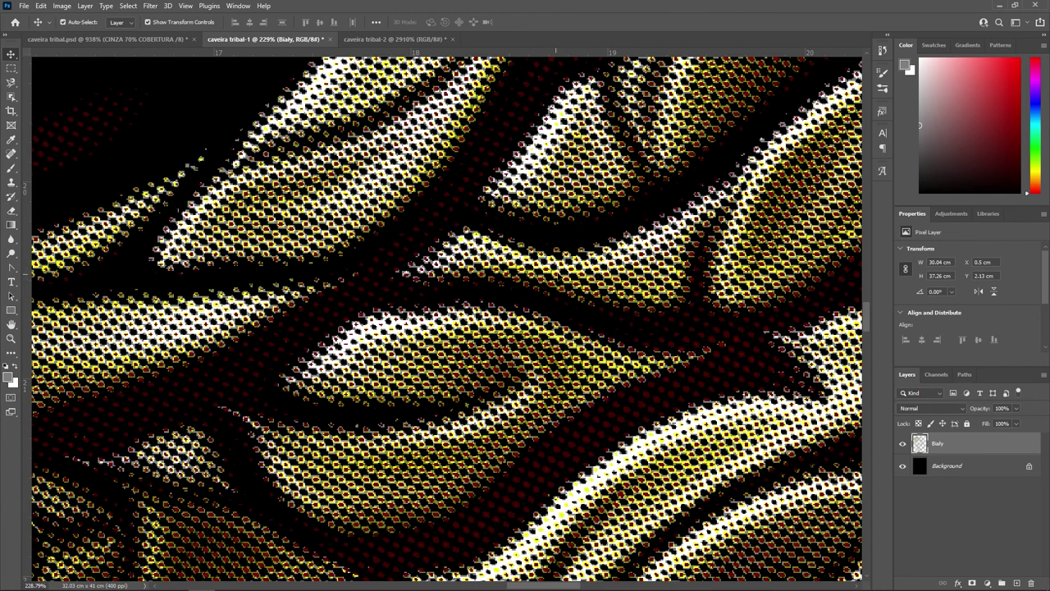
Step: Undo the merge with Ctrl+Z, restoring separate Czerwony, Zielony and Szary layers under Bialy
{"action": "key", "text": "ctrl+z"}
{"action": "key", "text": "ctrl+z"}
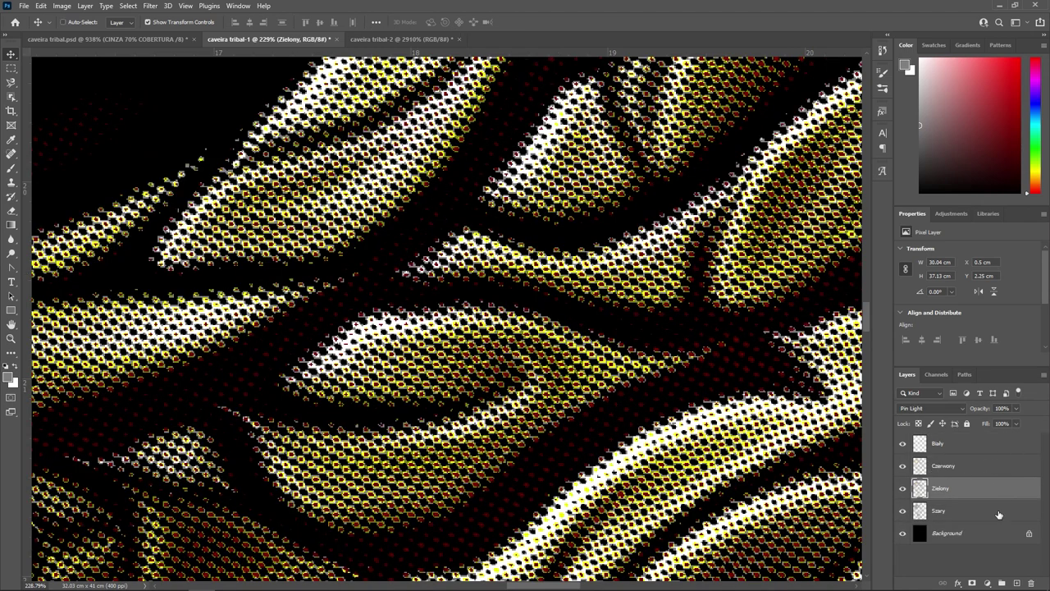
{"action": "scroll", "coordinate": [472, 320], "scroll_direction": "down", "scroll_amount": 4}
{"action": "scroll", "coordinate": [461, 309], "scroll_direction": "down", "scroll_amount": 1}
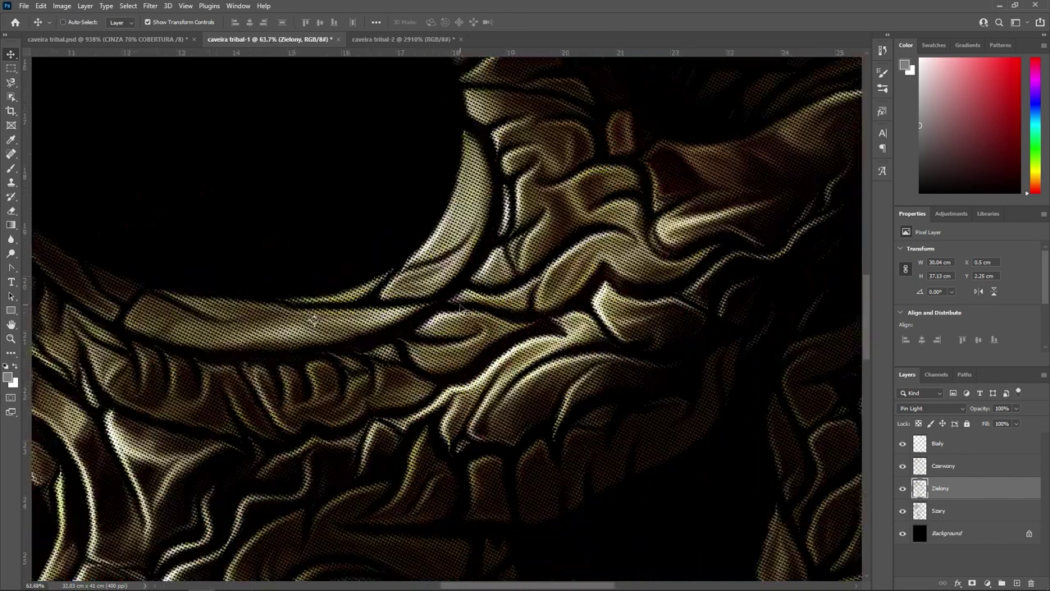
{"action": "scroll", "coordinate": [461, 310], "scroll_direction": "up", "scroll_amount": 2}
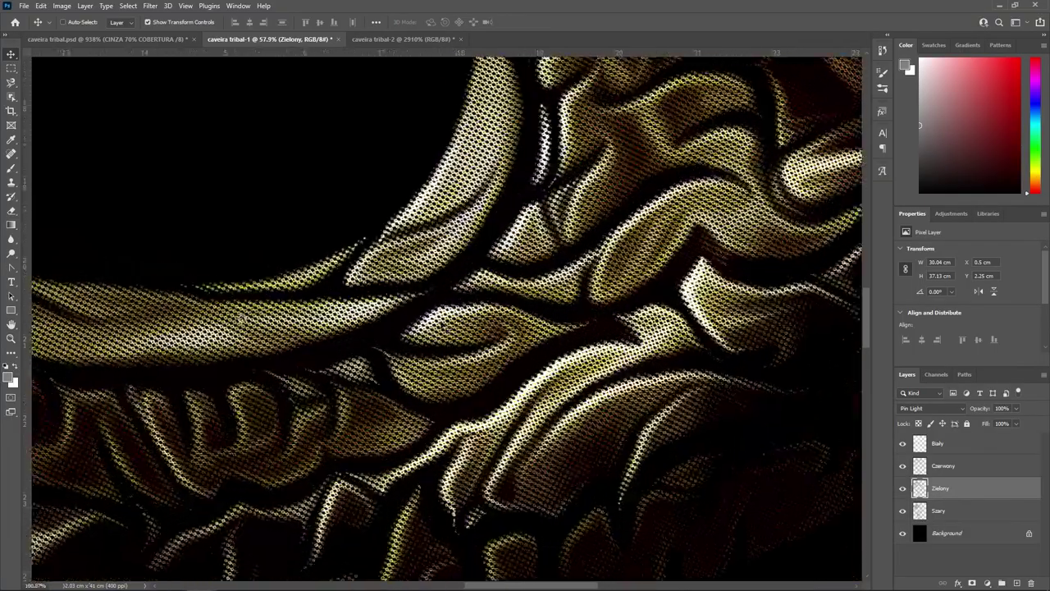
{"action": "scroll", "coordinate": [461, 309], "scroll_direction": "up", "scroll_amount": 3}
{"action": "scroll", "coordinate": [461, 310], "scroll_direction": "up", "scroll_amount": 3}
{"action": "scroll", "coordinate": [462, 310], "scroll_direction": "up", "scroll_amount": 6}
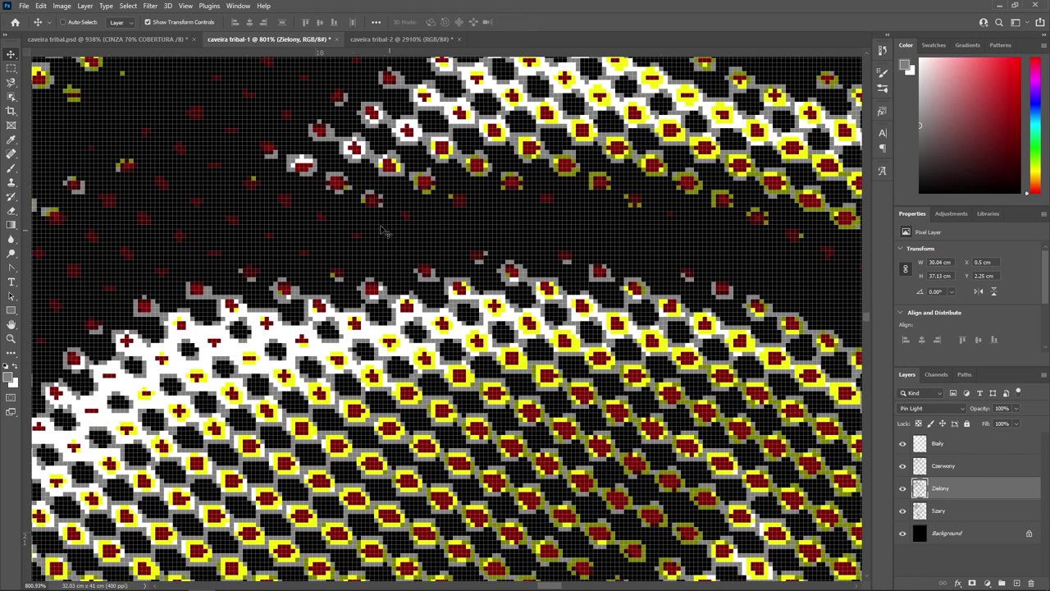
{"action": "scroll", "coordinate": [396, 306], "scroll_direction": "down", "scroll_amount": 3}
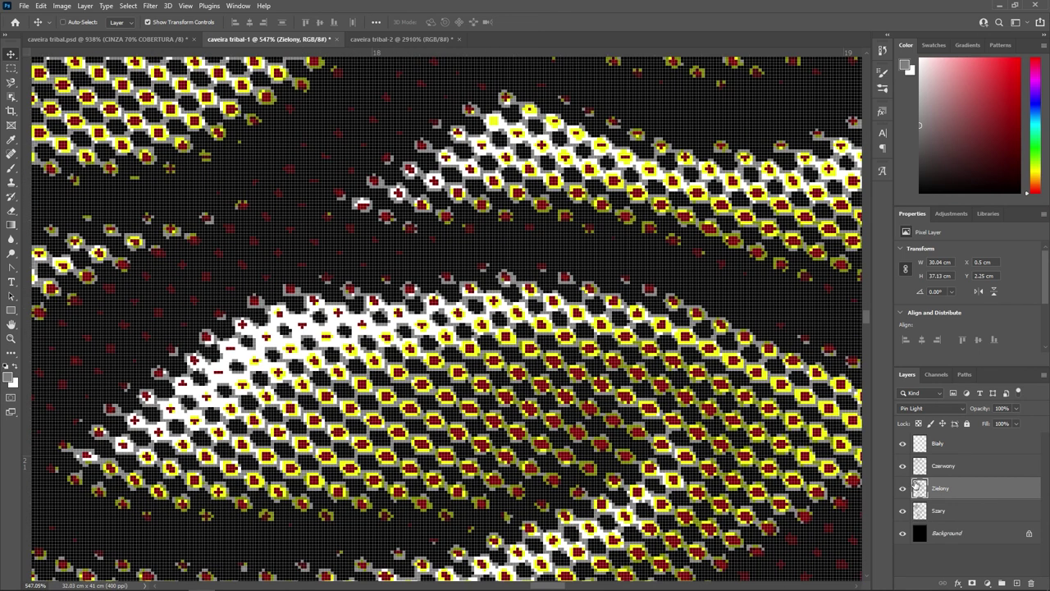
Step: Select the Background layer and flatten everything into a single gold-on-black Background
{"action": "left_click", "coordinate": [971, 515]}
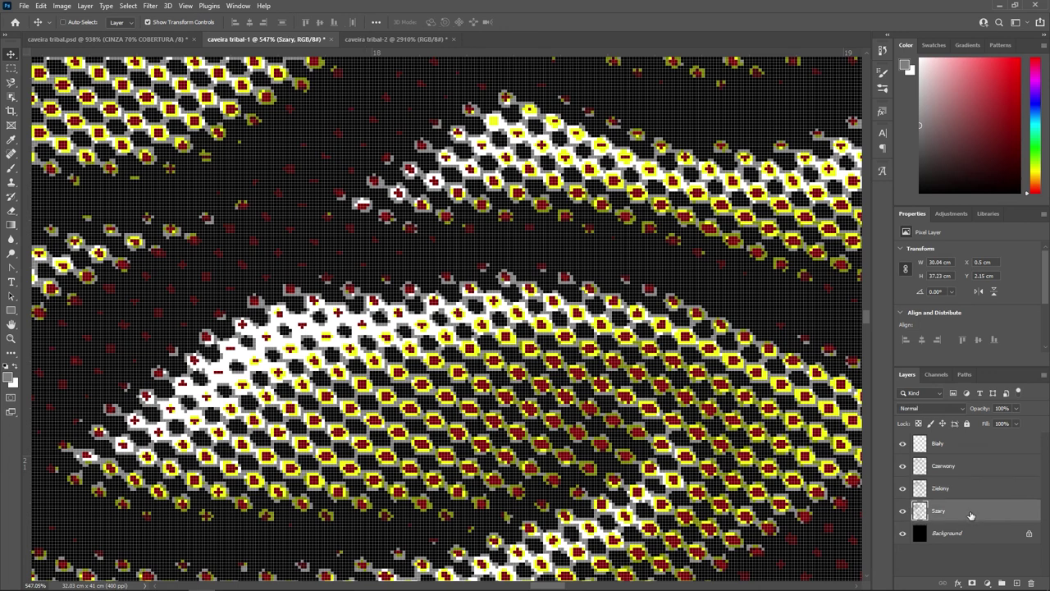
{"action": "left_click", "coordinate": [973, 535]}
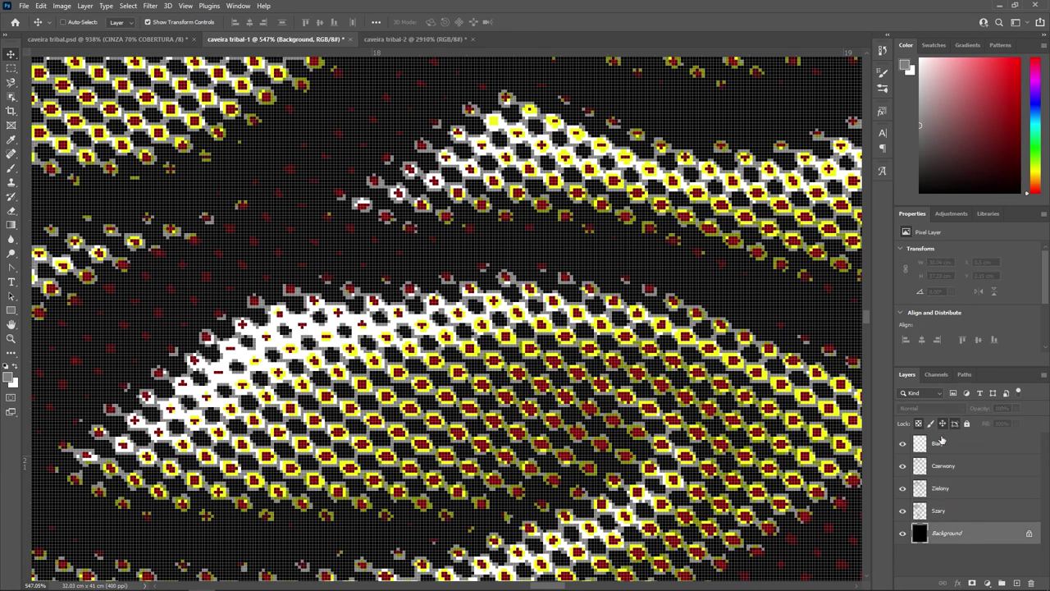
{"action": "right_click", "coordinate": [959, 534]}
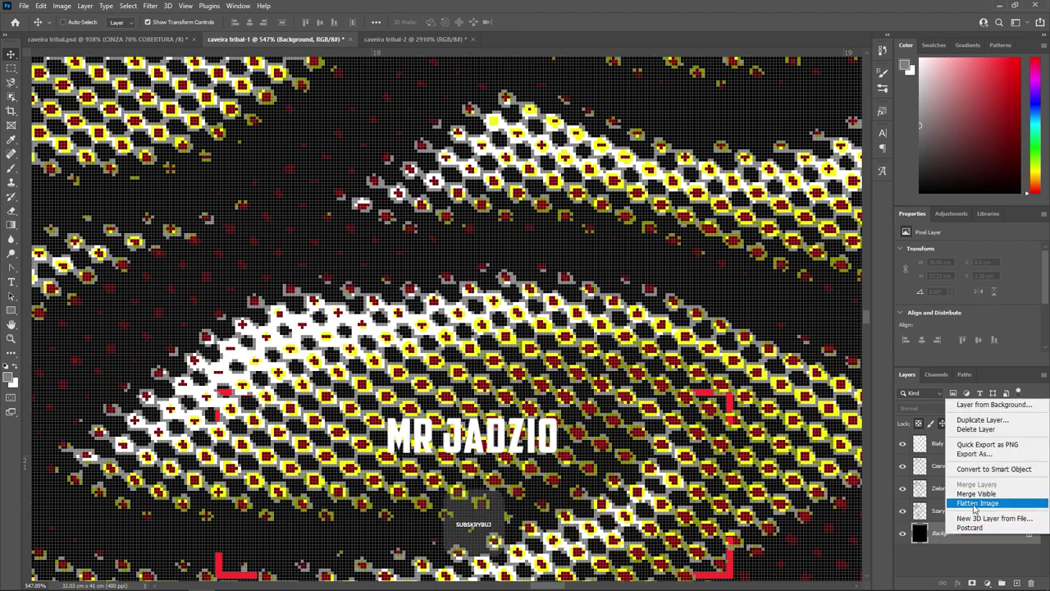
{"action": "left_click", "coordinate": [977, 503]}
{"action": "scroll", "coordinate": [462, 302], "scroll_direction": "down", "scroll_amount": 5}
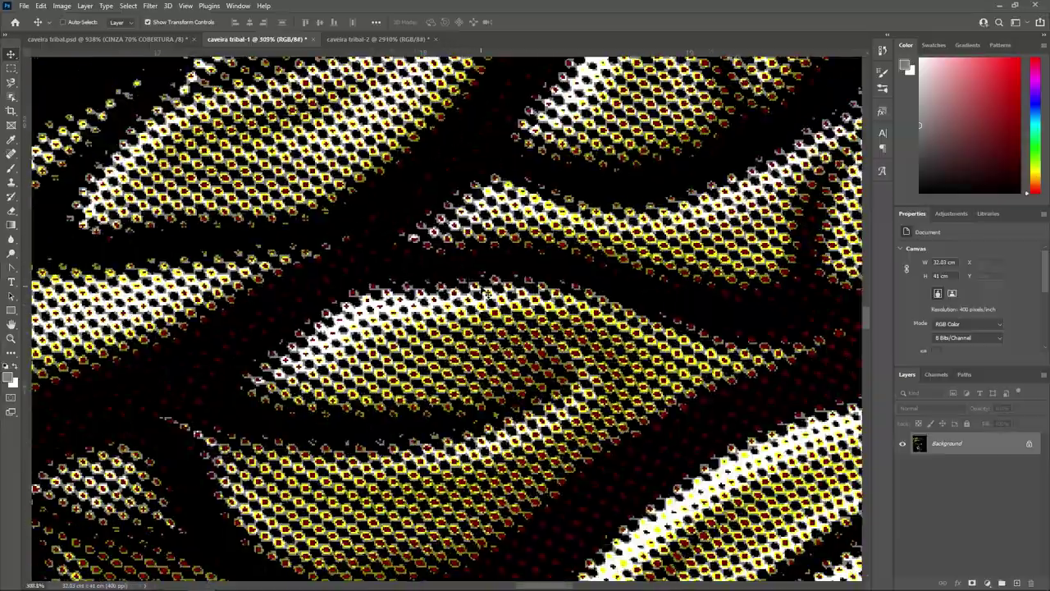
{"action": "scroll", "coordinate": [476, 288], "scroll_direction": "down", "scroll_amount": 3}
{"action": "scroll", "coordinate": [492, 271], "scroll_direction": "up", "scroll_amount": 3}
{"action": "scroll", "coordinate": [517, 256], "scroll_direction": "up", "scroll_amount": 3}
{"action": "scroll", "coordinate": [517, 255], "scroll_direction": "up", "scroll_amount": 5}
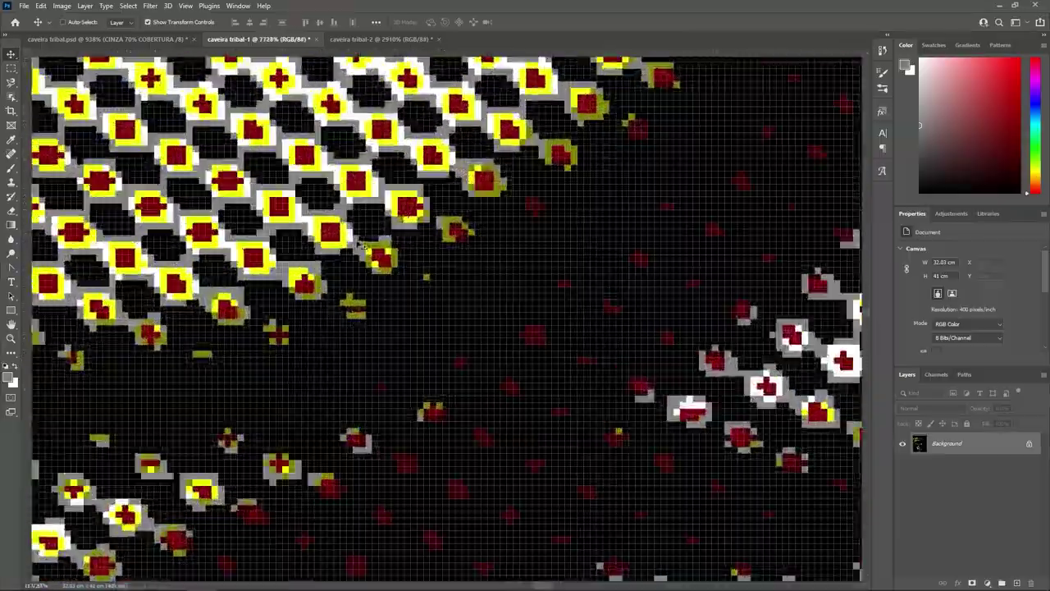
{"action": "scroll", "coordinate": [447, 318], "scroll_direction": "down", "scroll_amount": 3}
{"action": "scroll", "coordinate": [447, 318], "scroll_direction": "down", "scroll_amount": 3}
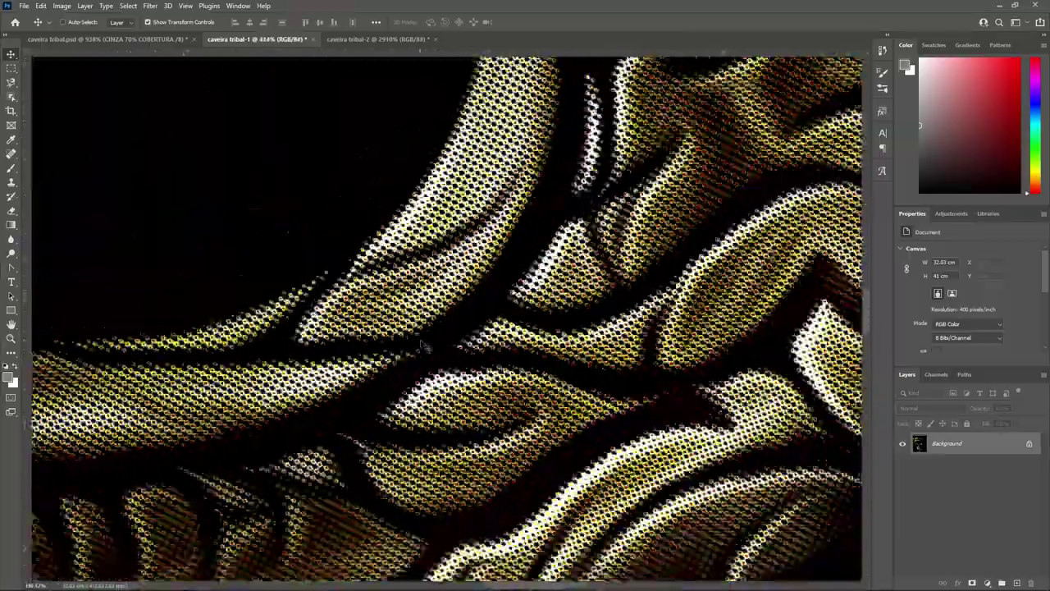
{"action": "scroll", "coordinate": [447, 318], "scroll_direction": "down", "scroll_amount": 3}
{"action": "scroll", "coordinate": [407, 344], "scroll_direction": "down", "scroll_amount": 3}
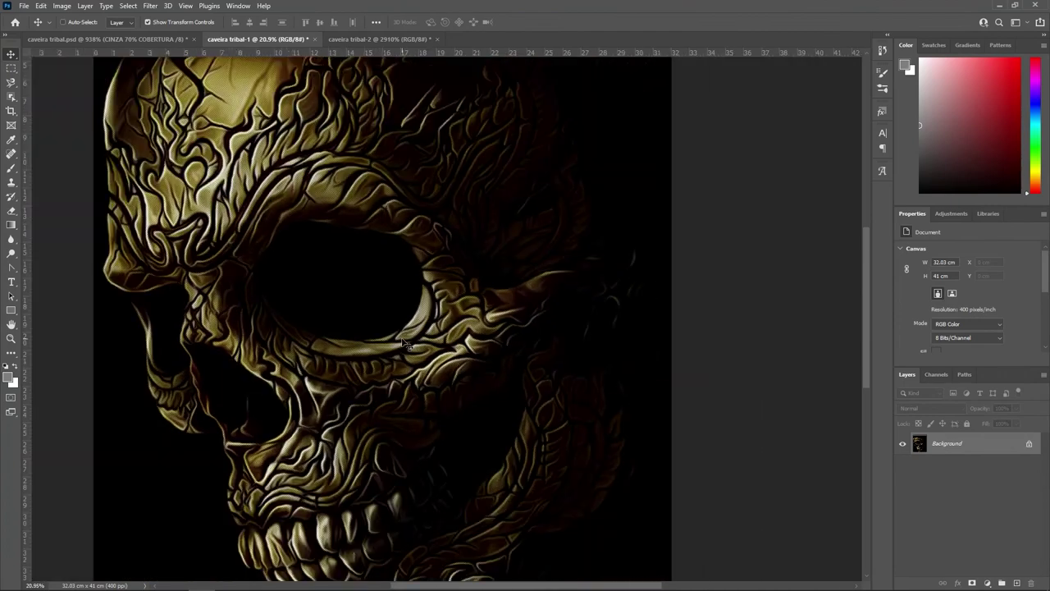
Step: Set Color Range to the sampled black eye socket, inverted, with fuzziness 50
{"action": "left_click", "coordinate": [129, 5]}
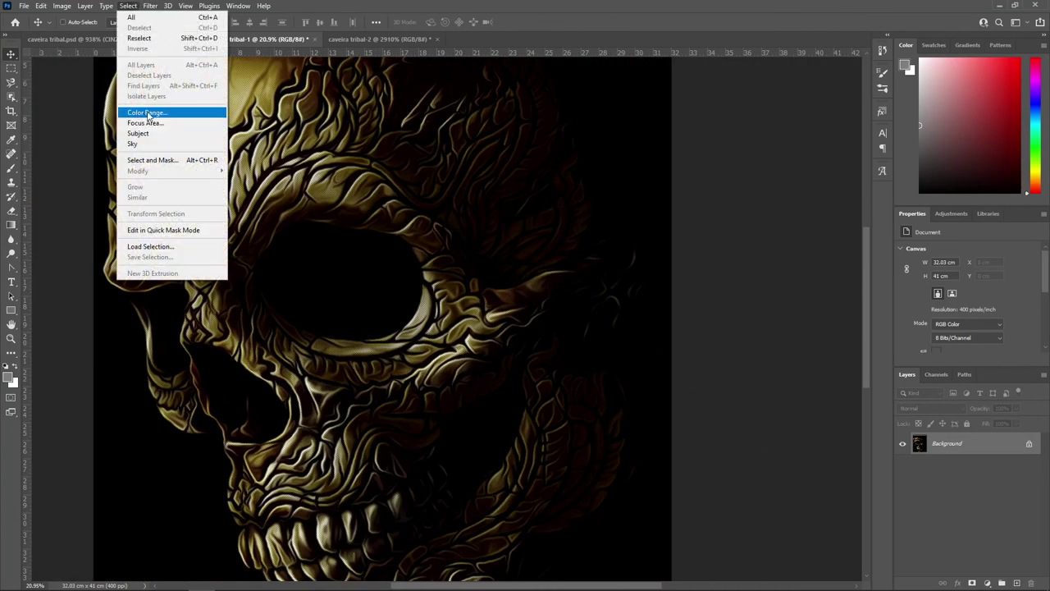
{"action": "left_click", "coordinate": [146, 113]}
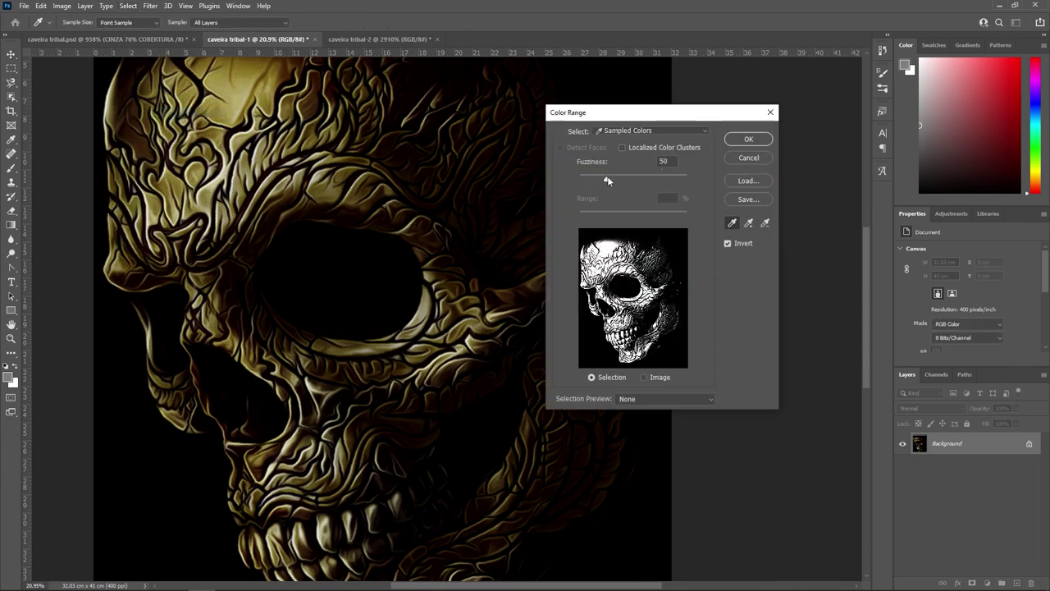
{"action": "left_click", "coordinate": [382, 268]}
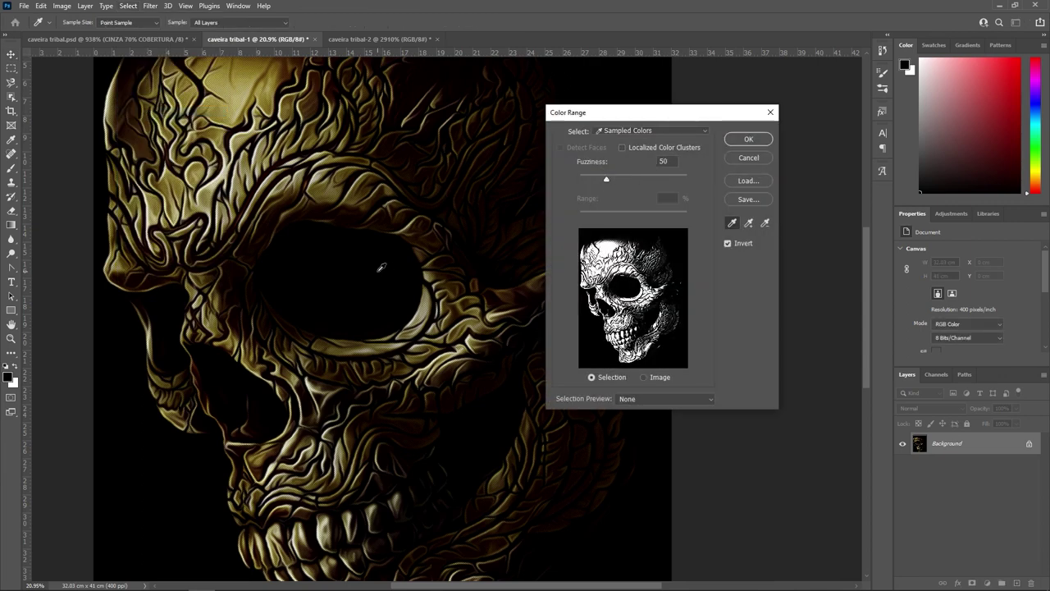
{"action": "left_click", "coordinate": [728, 244]}
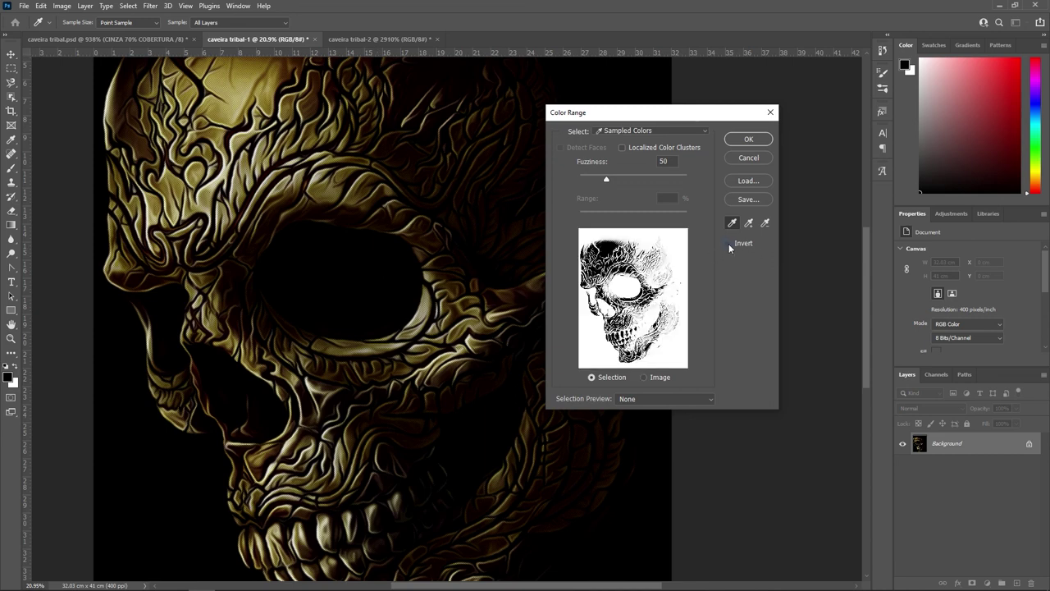
{"action": "left_click", "coordinate": [728, 244]}
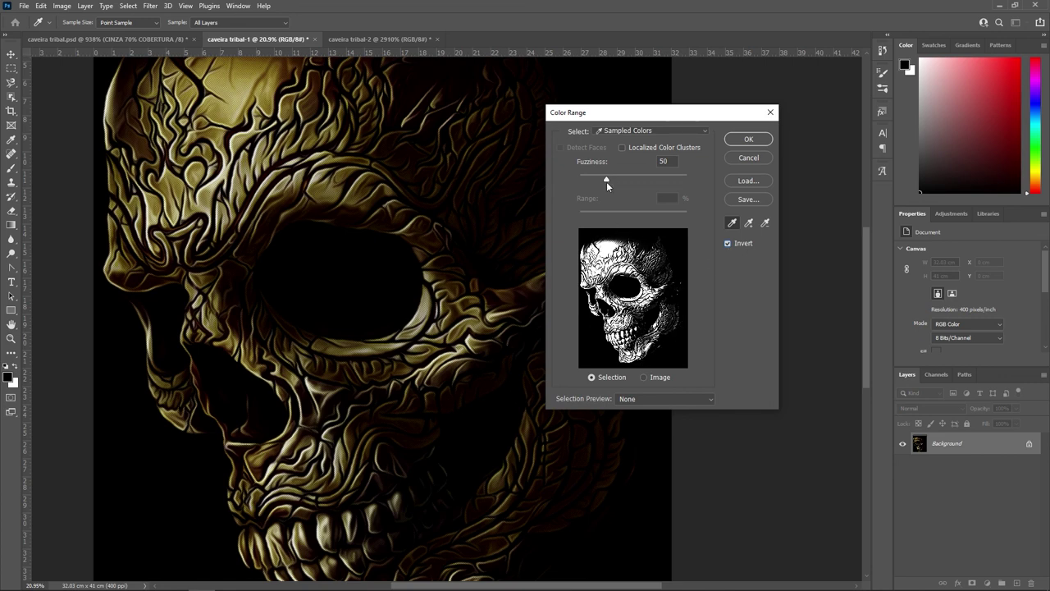
{"action": "left_click_drag", "start_coordinate": [607, 181], "coordinate": [596, 180]}
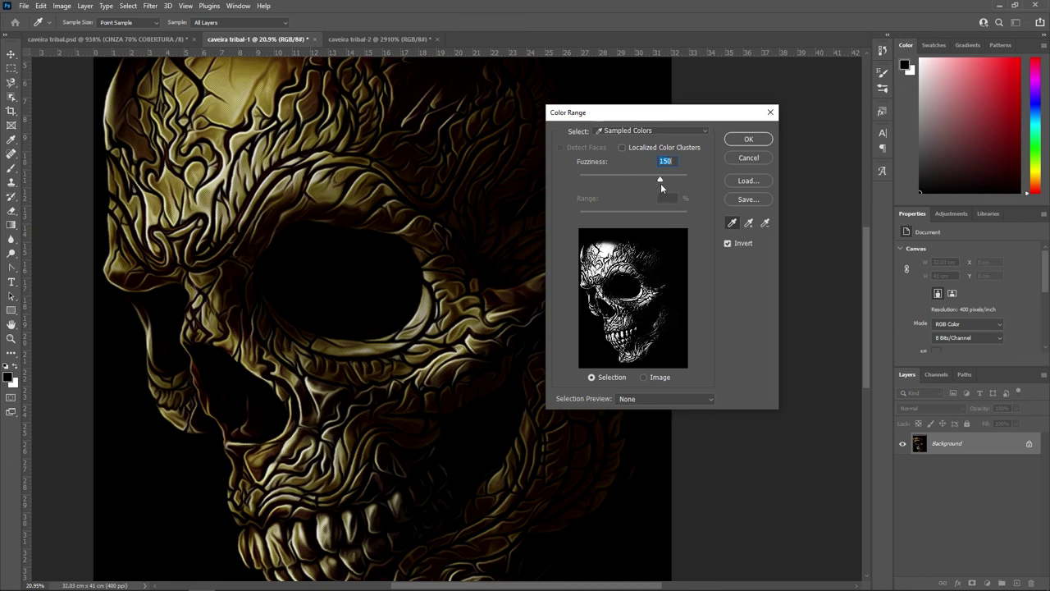
{"action": "left_click_drag", "start_coordinate": [661, 183], "coordinate": [634, 179]}
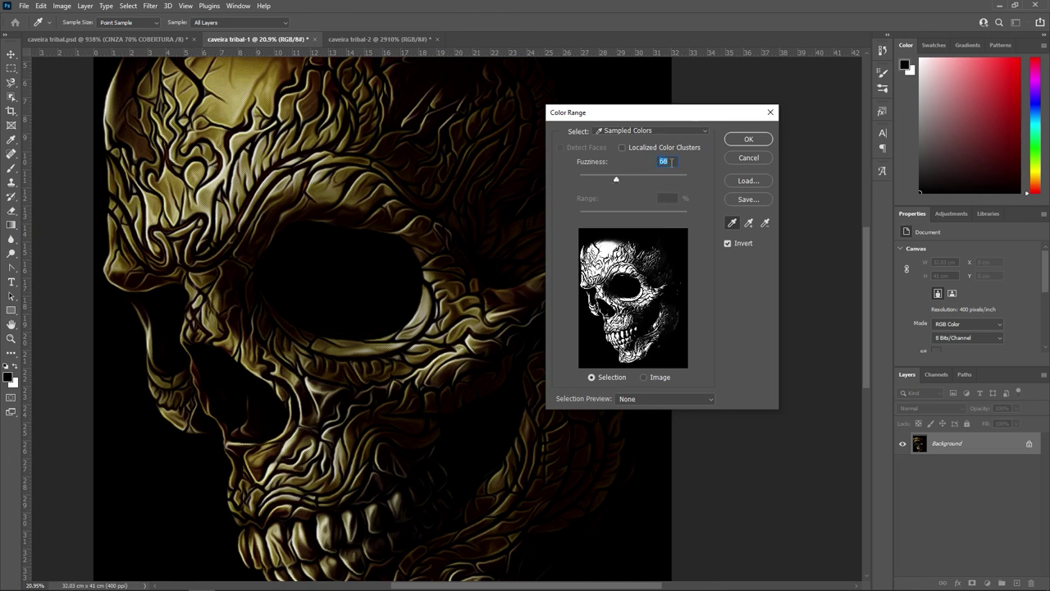
{"action": "type", "text": "50"}
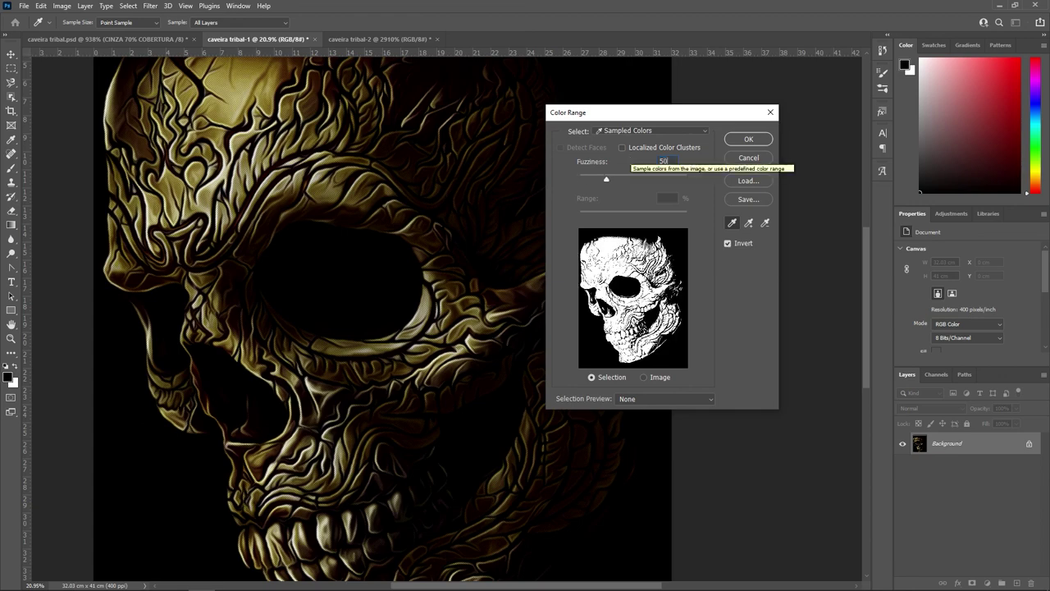
Step: Confirm the skull's Color Range selection and copy it onto a new Layer 1
{"action": "left_click", "coordinate": [742, 140]}
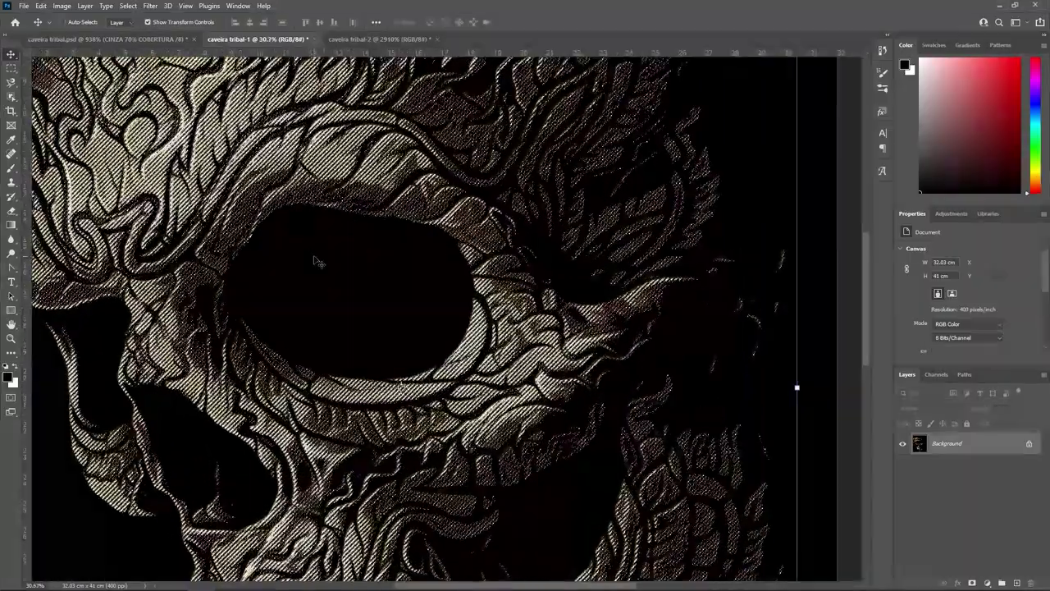
{"action": "scroll", "coordinate": [328, 263], "scroll_direction": "up", "scroll_amount": 5}
{"action": "scroll", "coordinate": [369, 271], "scroll_direction": "up", "scroll_amount": 5}
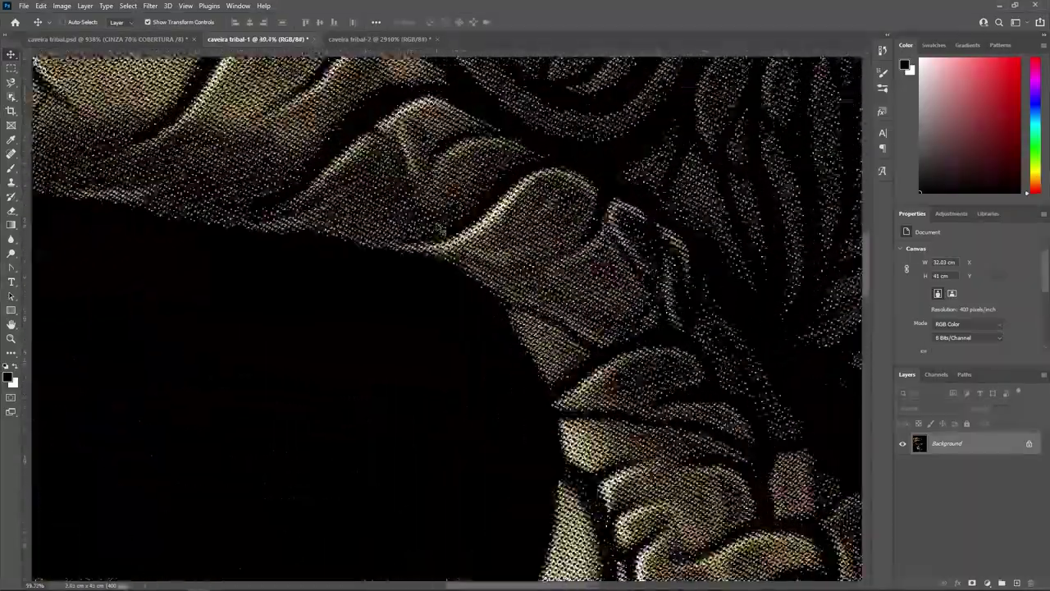
{"action": "scroll", "coordinate": [427, 275], "scroll_direction": "up", "scroll_amount": 5}
{"action": "scroll", "coordinate": [476, 281], "scroll_direction": "up", "scroll_amount": 4}
{"action": "scroll", "coordinate": [447, 316], "scroll_direction": "down", "scroll_amount": 2}
{"action": "scroll", "coordinate": [447, 316], "scroll_direction": "down", "scroll_amount": 2}
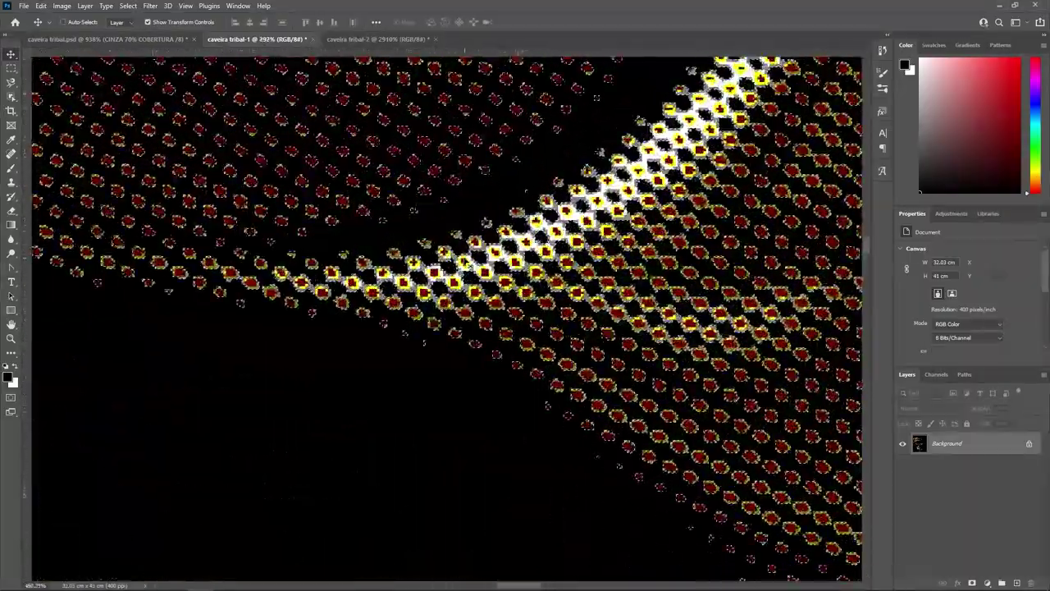
{"action": "scroll", "coordinate": [447, 316], "scroll_direction": "down", "scroll_amount": 2}
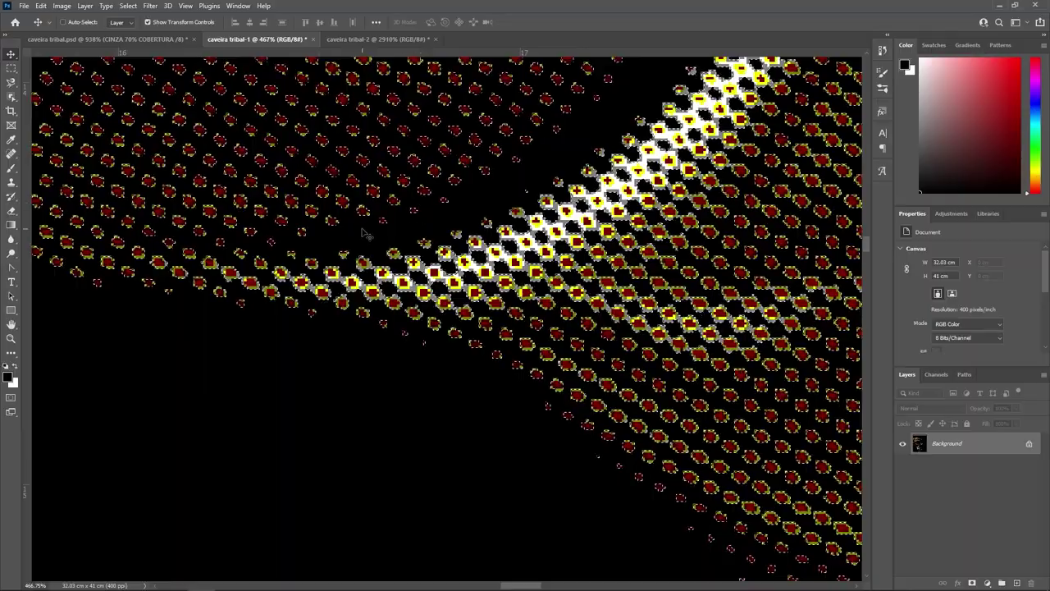
{"action": "scroll", "coordinate": [408, 362], "scroll_direction": "down", "scroll_amount": 3}
{"action": "scroll", "coordinate": [411, 354], "scroll_direction": "up", "scroll_amount": 3}
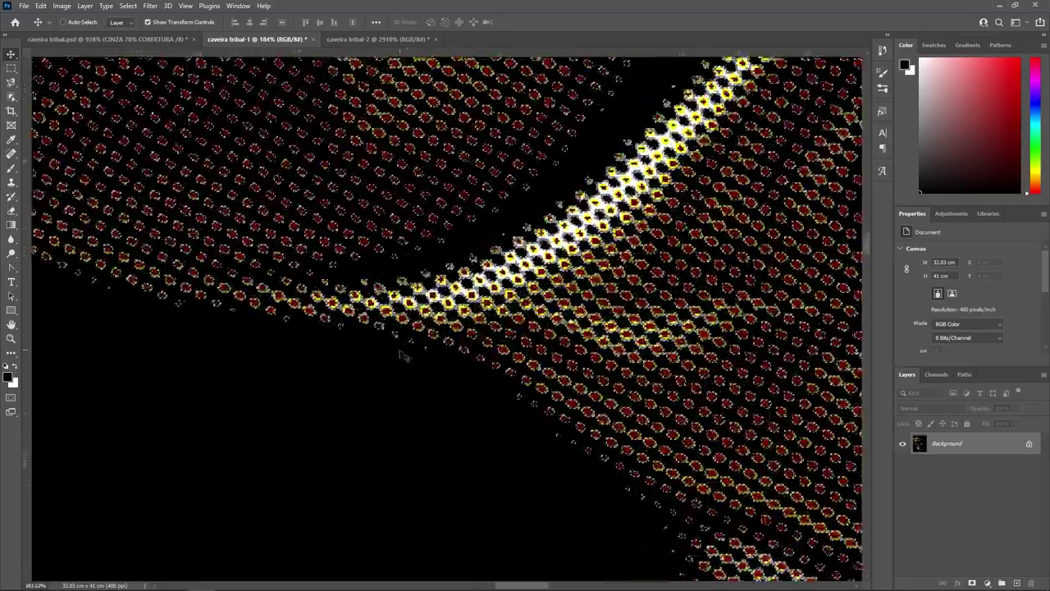
{"action": "scroll", "coordinate": [412, 350], "scroll_direction": "up", "scroll_amount": 3}
{"action": "scroll", "coordinate": [413, 347], "scroll_direction": "up", "scroll_amount": 4}
{"action": "scroll", "coordinate": [413, 347], "scroll_direction": "down", "scroll_amount": 2}
{"action": "scroll", "coordinate": [410, 348], "scroll_direction": "down", "scroll_amount": 3}
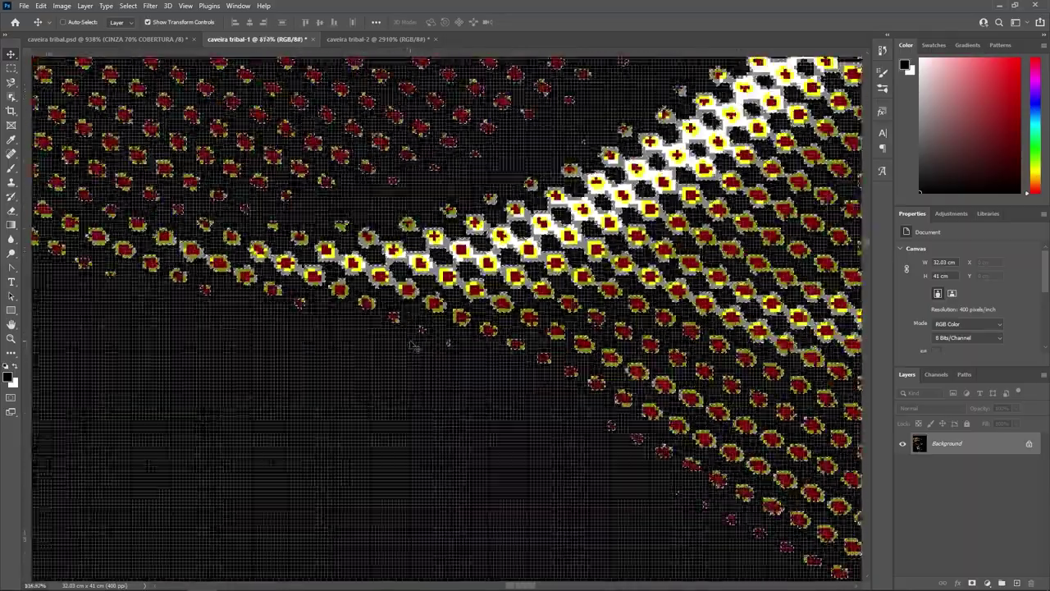
{"action": "scroll", "coordinate": [408, 349], "scroll_direction": "down", "scroll_amount": 3}
{"action": "scroll", "coordinate": [407, 351], "scroll_direction": "down", "scroll_amount": 2}
{"action": "scroll", "coordinate": [405, 350], "scroll_direction": "down", "scroll_amount": 3}
{"action": "scroll", "coordinate": [405, 349], "scroll_direction": "down", "scroll_amount": 1}
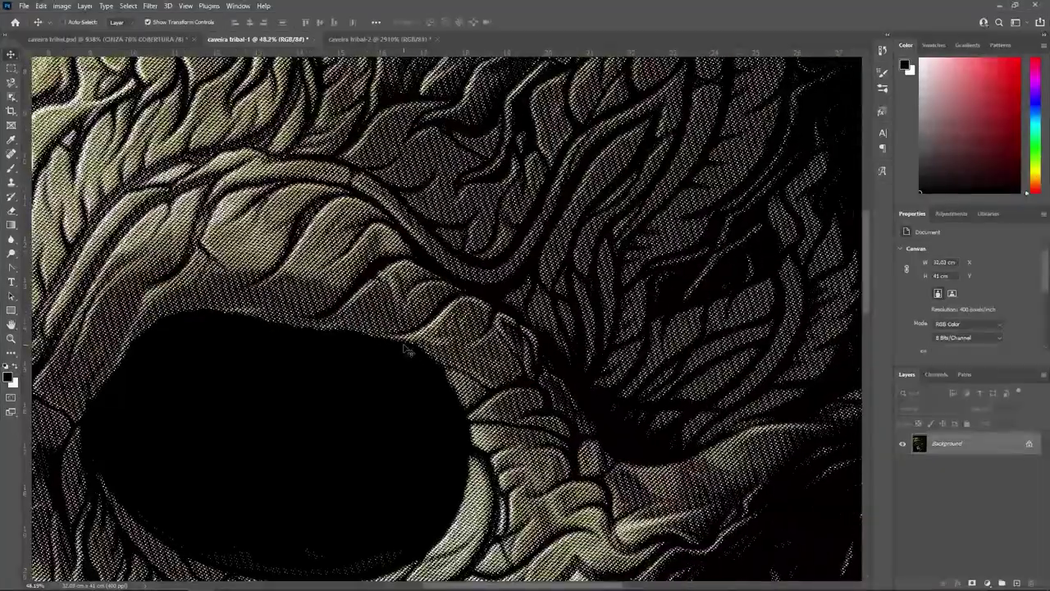
{"action": "scroll", "coordinate": [406, 347], "scroll_direction": "down", "scroll_amount": 1}
{"action": "scroll", "coordinate": [406, 344], "scroll_direction": "down", "scroll_amount": 3}
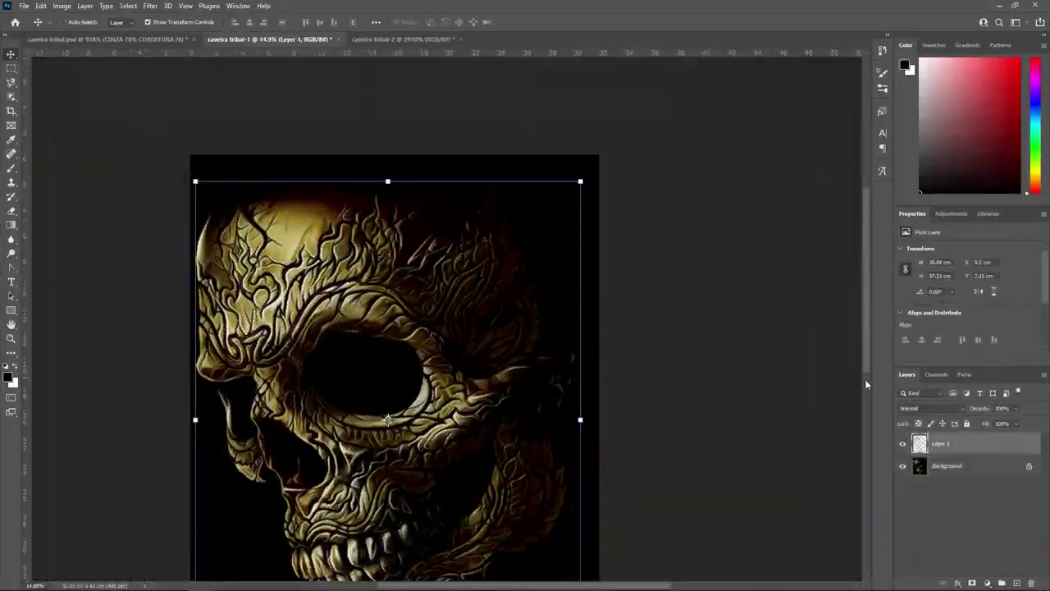
Step: Add a new empty Layer 2 directly above the Background layer
{"action": "scroll", "coordinate": [366, 340], "scroll_direction": "up", "scroll_amount": 3}
{"action": "scroll", "coordinate": [365, 341], "scroll_direction": "down", "scroll_amount": 1}
{"action": "scroll", "coordinate": [366, 341], "scroll_direction": "down", "scroll_amount": 1}
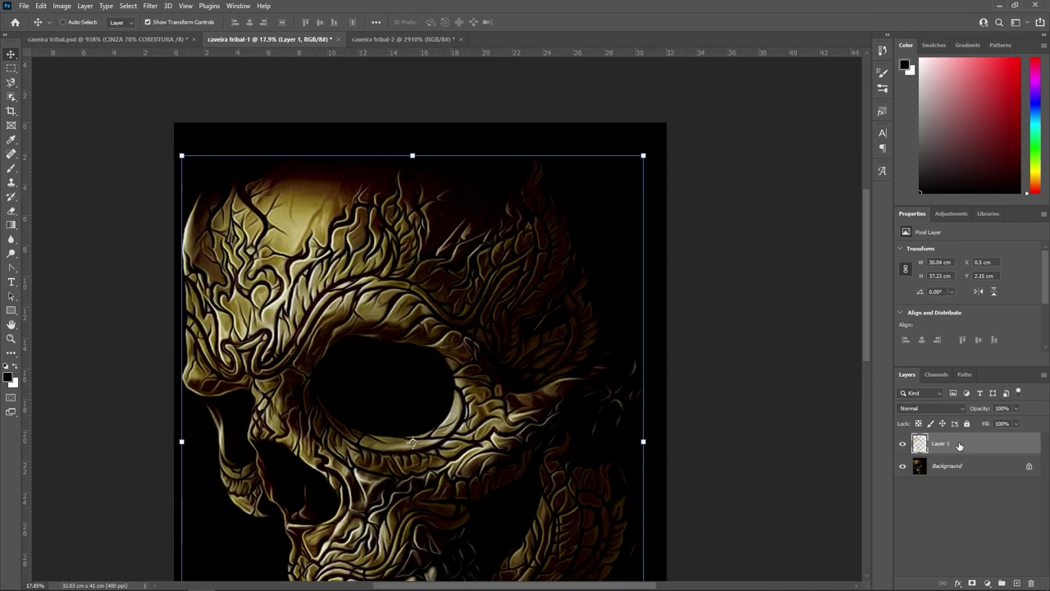
{"action": "left_click", "coordinate": [943, 467]}
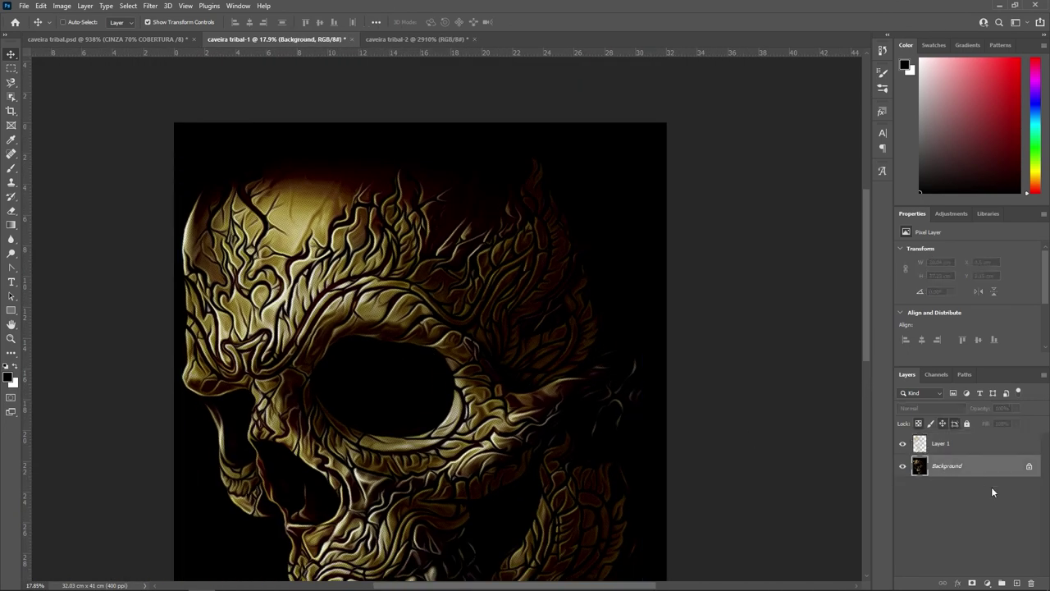
{"action": "left_click", "coordinate": [1018, 582]}
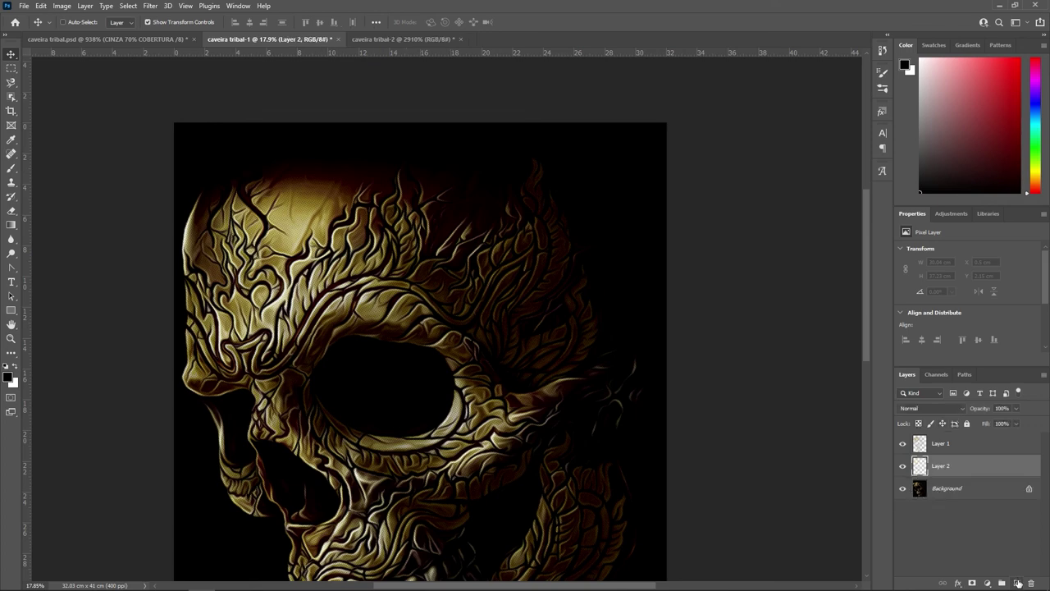
Step: Fill Layer 2 using Edit > Fill with Contents set to Black
{"action": "left_click", "coordinate": [48, 7]}
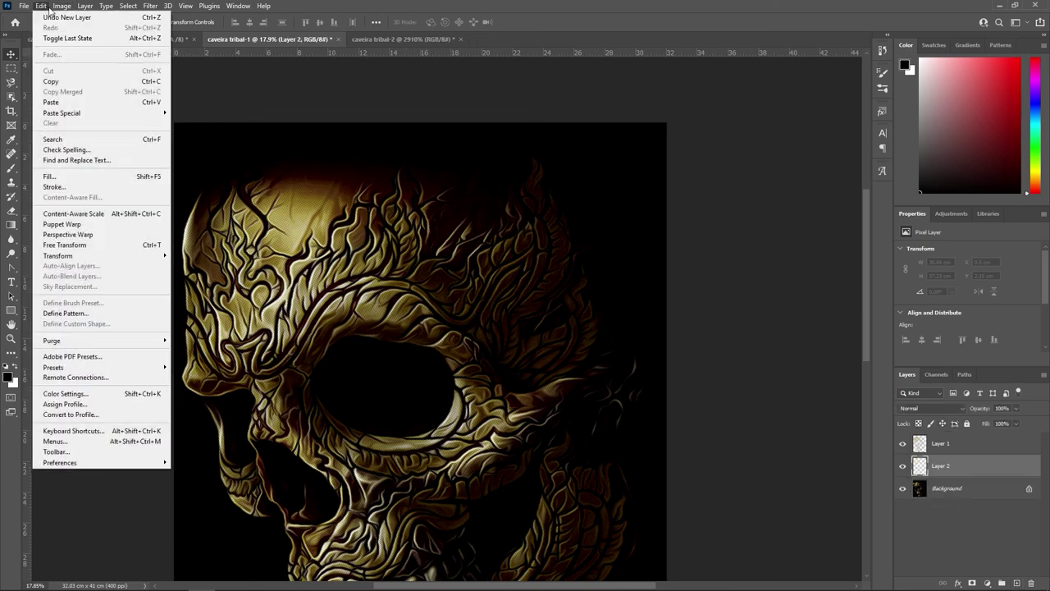
{"action": "left_click", "coordinate": [63, 178]}
{"action": "left_click", "coordinate": [328, 150]}
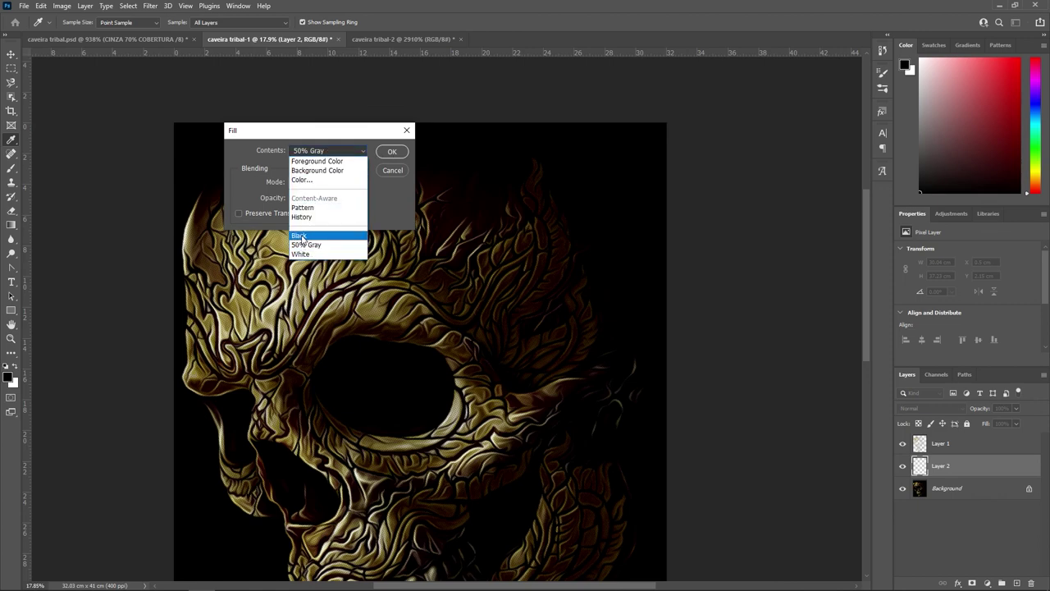
{"action": "left_click", "coordinate": [328, 235]}
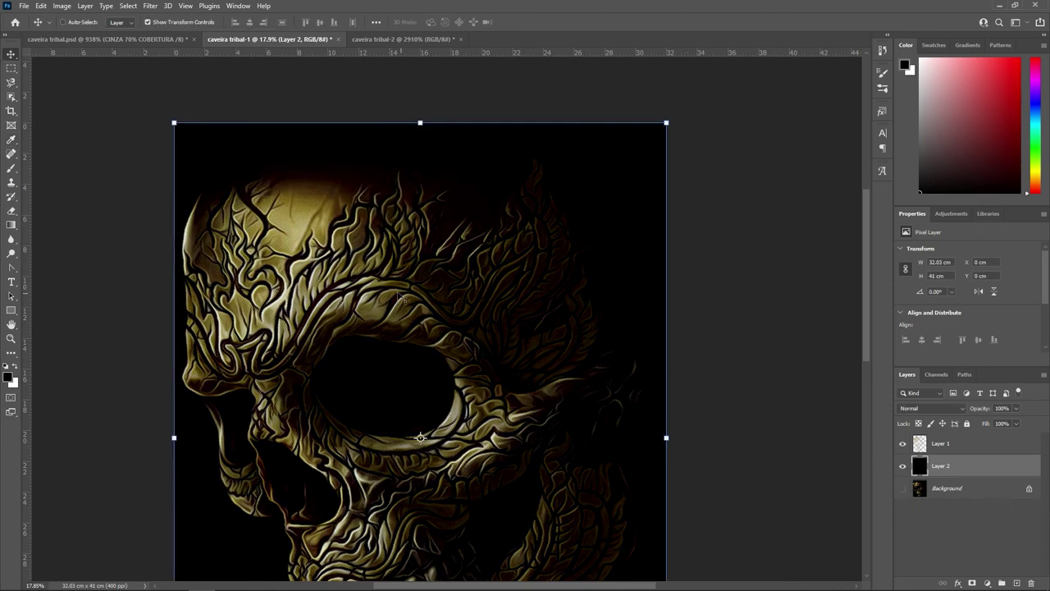
Step: Zoom in to inspect the skull's halftone dots, then zoom back out
{"action": "scroll", "coordinate": [353, 328], "scroll_direction": "down", "scroll_amount": 3}
{"action": "scroll", "coordinate": [306, 336], "scroll_direction": "up", "scroll_amount": 3}
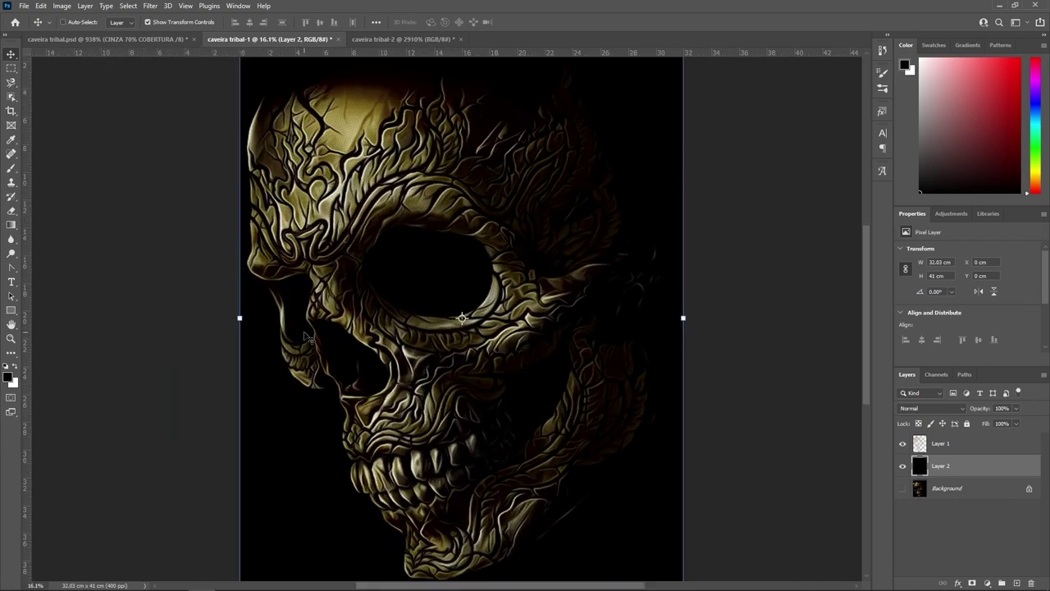
{"action": "left_click", "coordinate": [903, 444]}
{"action": "scroll", "coordinate": [489, 316], "scroll_direction": "up", "scroll_amount": 5}
{"action": "scroll", "coordinate": [532, 320], "scroll_direction": "up", "scroll_amount": 3}
{"action": "scroll", "coordinate": [533, 311], "scroll_direction": "up", "scroll_amount": 3}
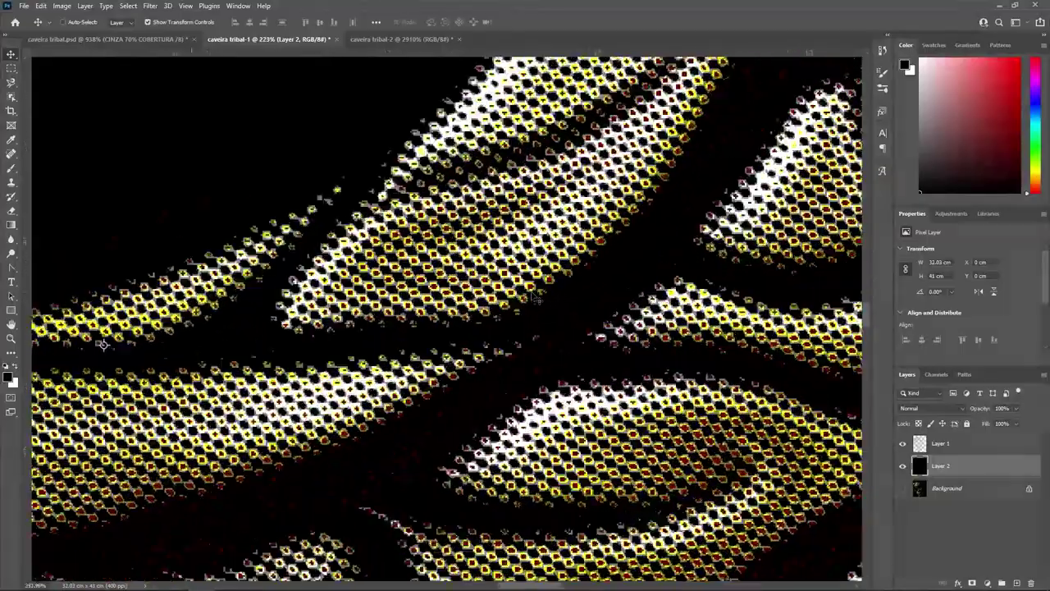
{"action": "scroll", "coordinate": [534, 305], "scroll_direction": "up", "scroll_amount": 3}
{"action": "scroll", "coordinate": [535, 301], "scroll_direction": "up", "scroll_amount": 2}
{"action": "scroll", "coordinate": [535, 299], "scroll_direction": "down", "scroll_amount": 3}
{"action": "scroll", "coordinate": [492, 299], "scroll_direction": "down", "scroll_amount": 3}
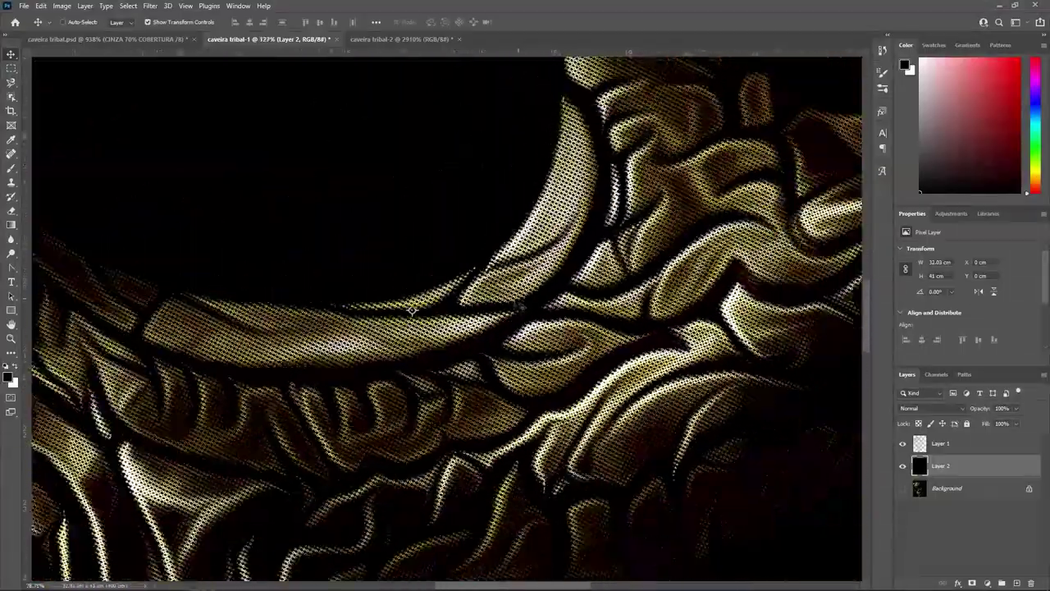
{"action": "scroll", "coordinate": [452, 301], "scroll_direction": "down", "scroll_amount": 2}
{"action": "scroll", "coordinate": [405, 302], "scroll_direction": "down", "scroll_amount": 2}
{"action": "scroll", "coordinate": [405, 302], "scroll_direction": "down", "scroll_amount": 2}
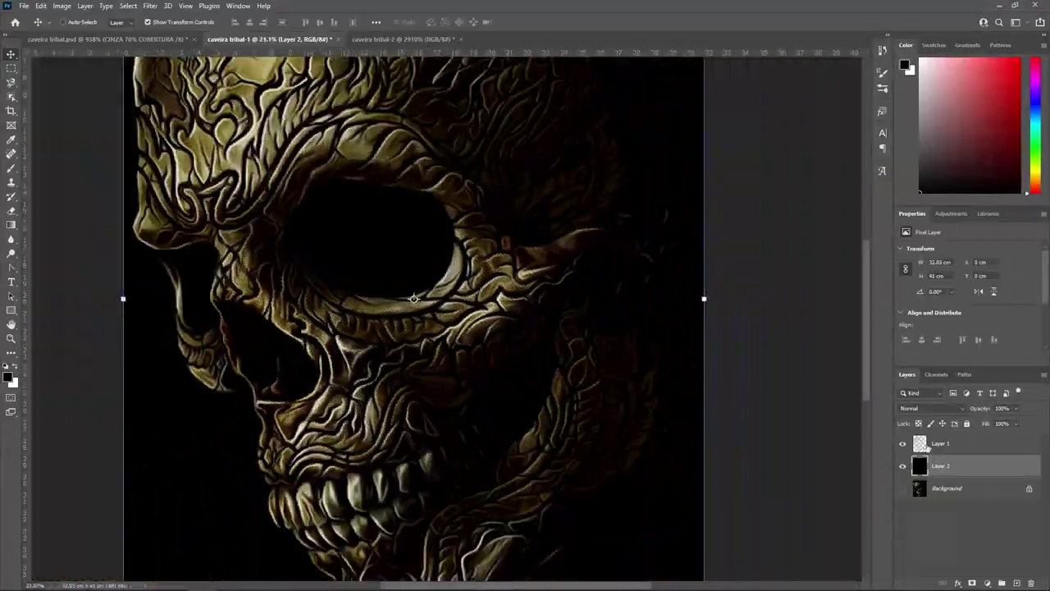
Step: Make Layer 1 the active layer for editing
{"action": "left_click", "coordinate": [940, 443]}
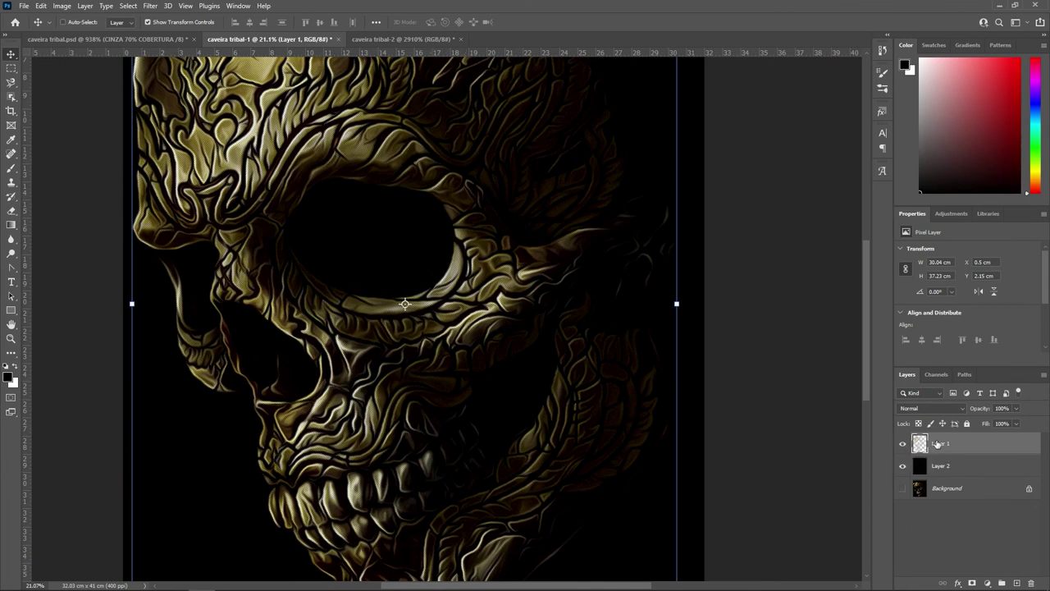
{"action": "scroll", "coordinate": [219, 163], "scroll_direction": "up", "scroll_amount": 1}
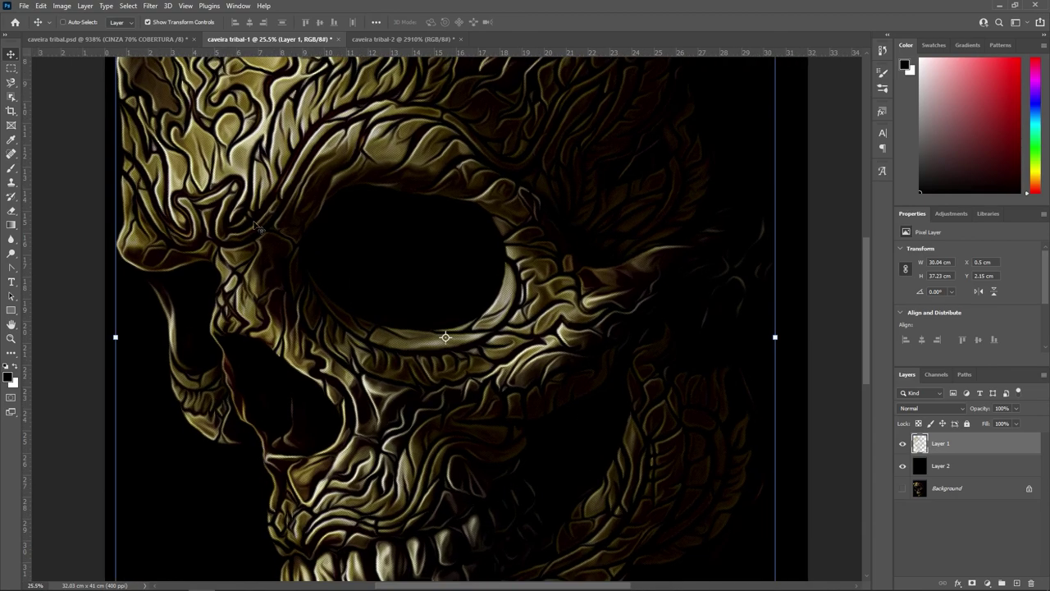
{"action": "scroll", "coordinate": [236, 203], "scroll_direction": "up", "scroll_amount": 1}
{"action": "scroll", "coordinate": [287, 270], "scroll_direction": "down", "scroll_amount": 3}
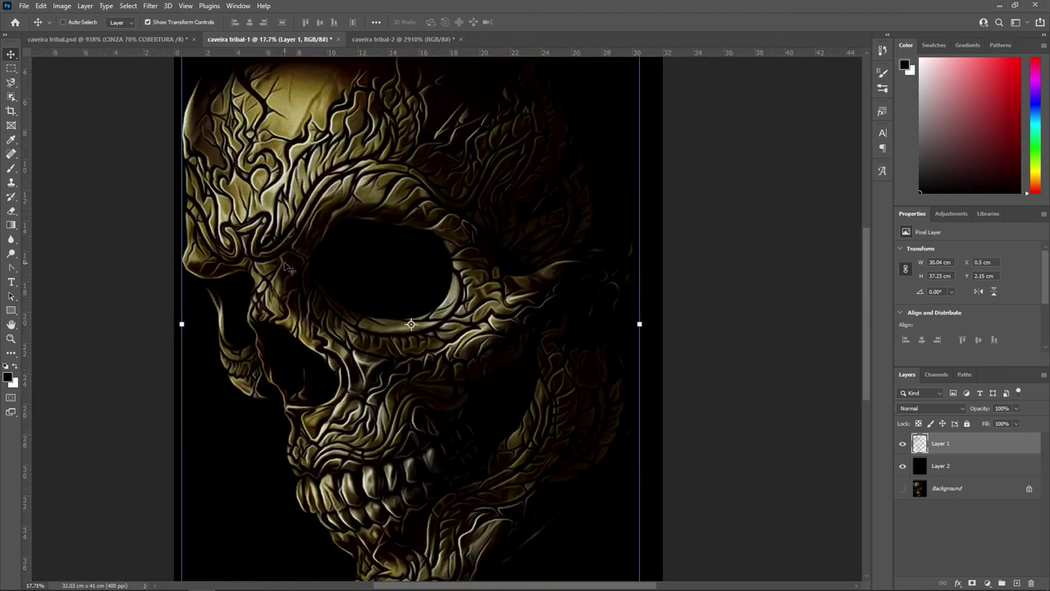
Step: Apply Brightness/Contrast to the Layer 1 skull with brightness 55 and contrast 100
{"action": "left_click", "coordinate": [65, 7]}
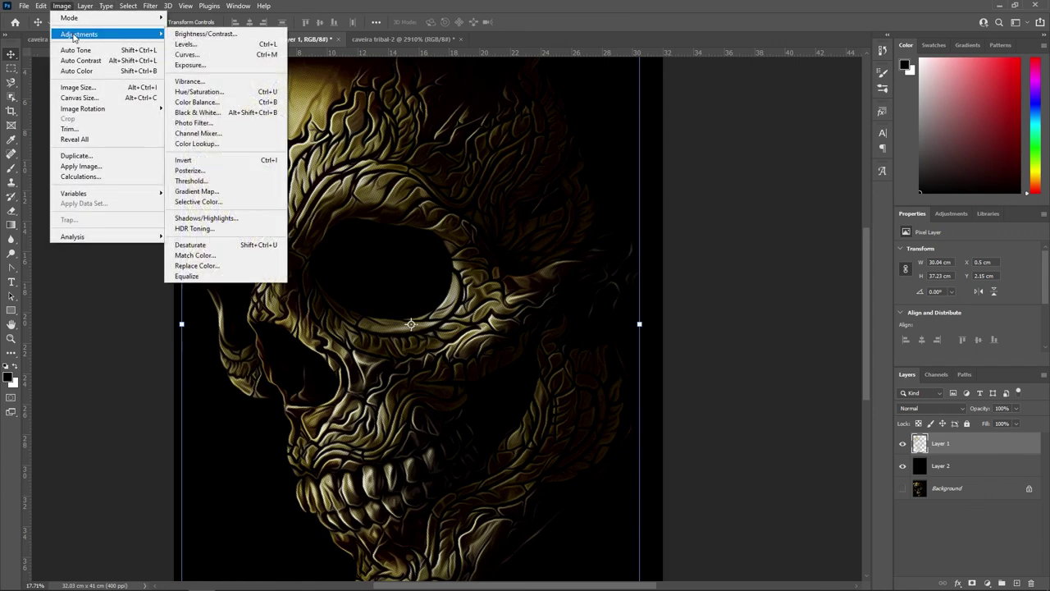
{"action": "mouse_move", "coordinate": [79, 34]}
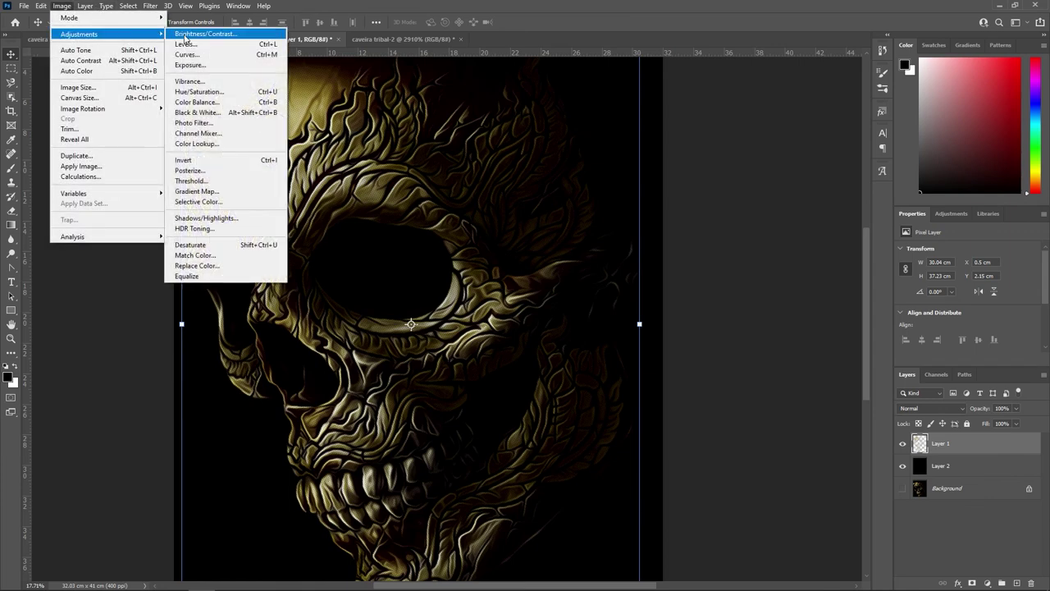
{"action": "left_click", "coordinate": [185, 37]}
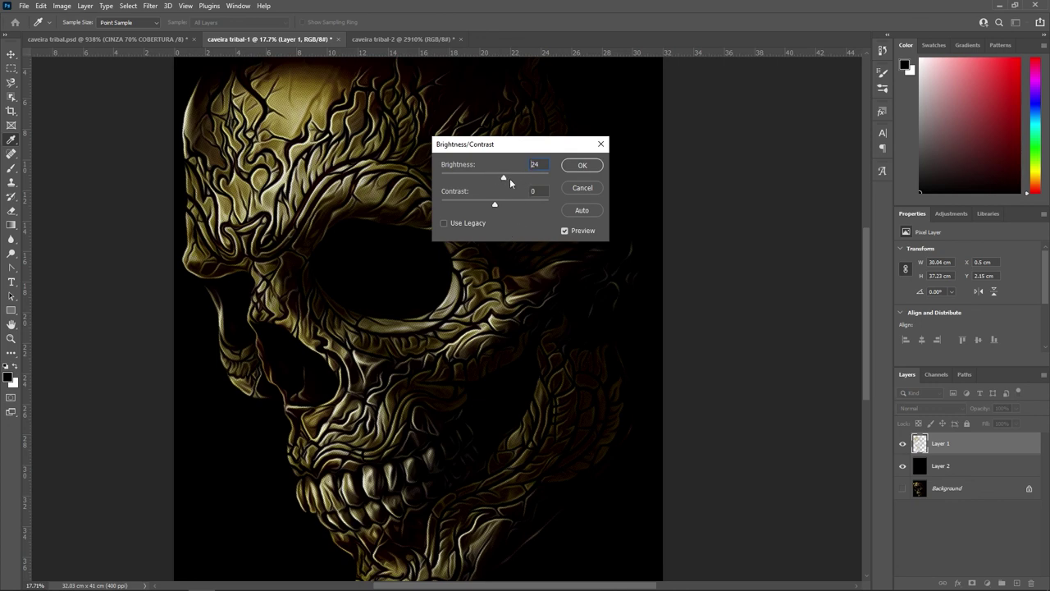
{"action": "mouse_move", "coordinate": [510, 179]}
{"action": "left_mouse_down"}
{"action": "mouse_move", "coordinate": [558, 213]}
{"action": "mouse_move", "coordinate": [473, 207]}
{"action": "mouse_move", "coordinate": [591, 213]}
{"action": "left_mouse_up"}
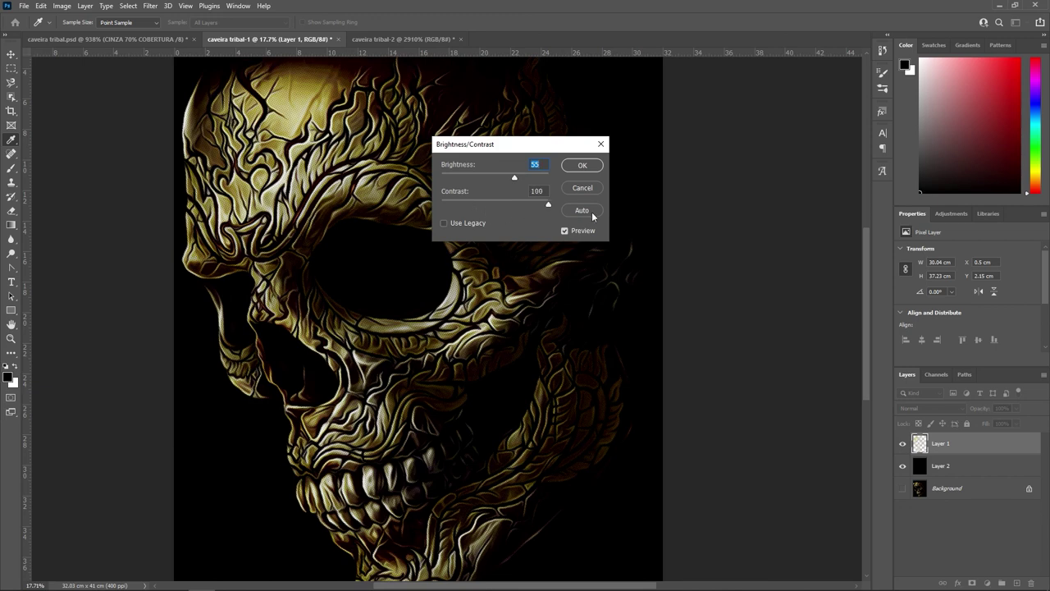
{"action": "left_click", "coordinate": [582, 164]}
{"action": "key", "text": "v"}
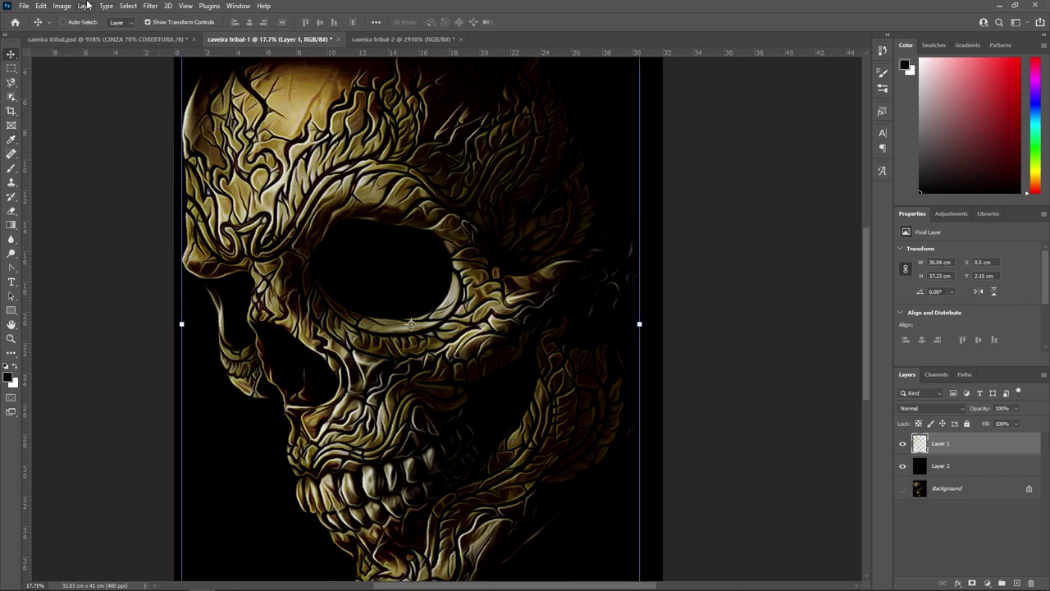
{"action": "left_click", "coordinate": [63, 6]}
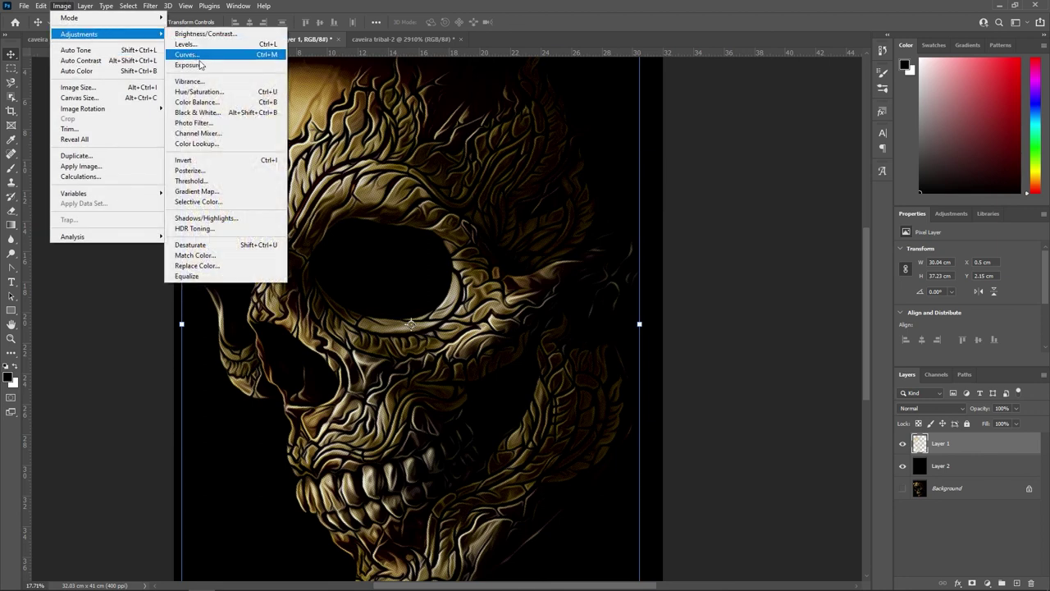
{"action": "mouse_move", "coordinate": [79, 33]}
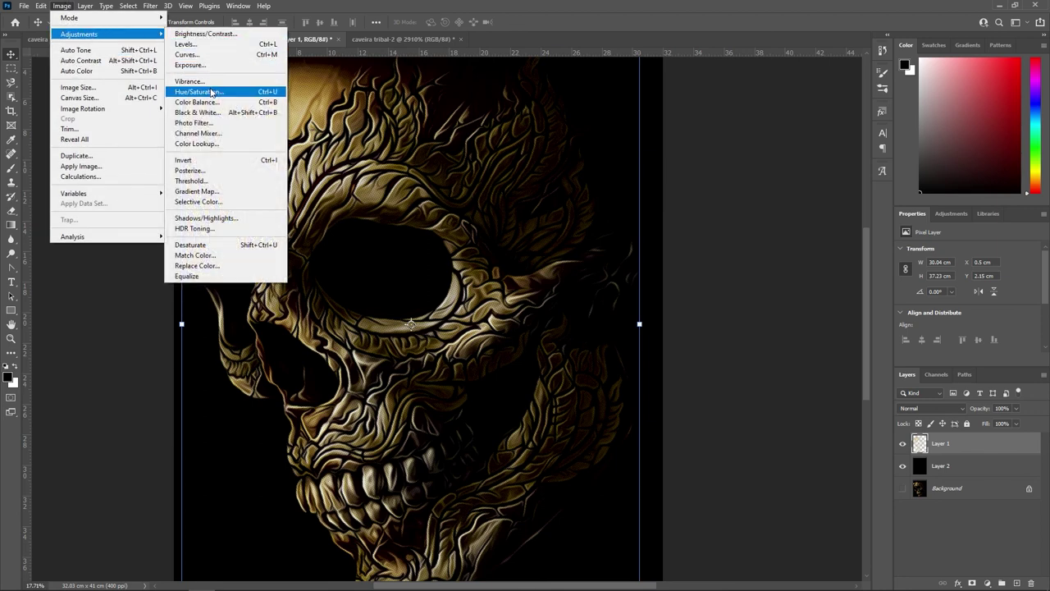
{"action": "left_click", "coordinate": [212, 92]}
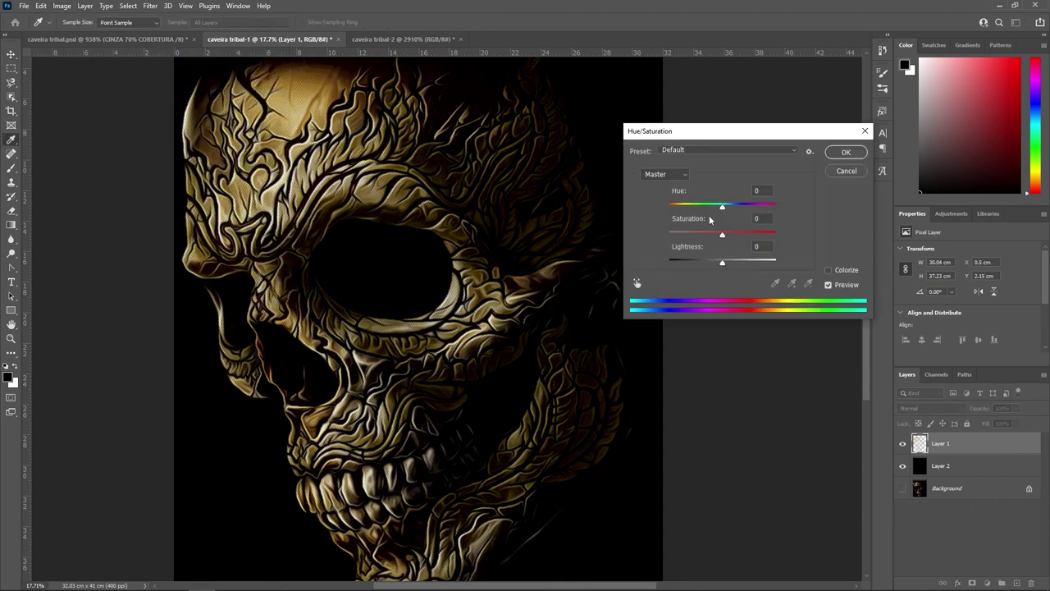
{"action": "mouse_move", "coordinate": [722, 207]}
{"action": "left_mouse_down"}
{"action": "mouse_move", "coordinate": [681, 207]}
{"action": "mouse_move", "coordinate": [732, 209]}
{"action": "left_mouse_up"}
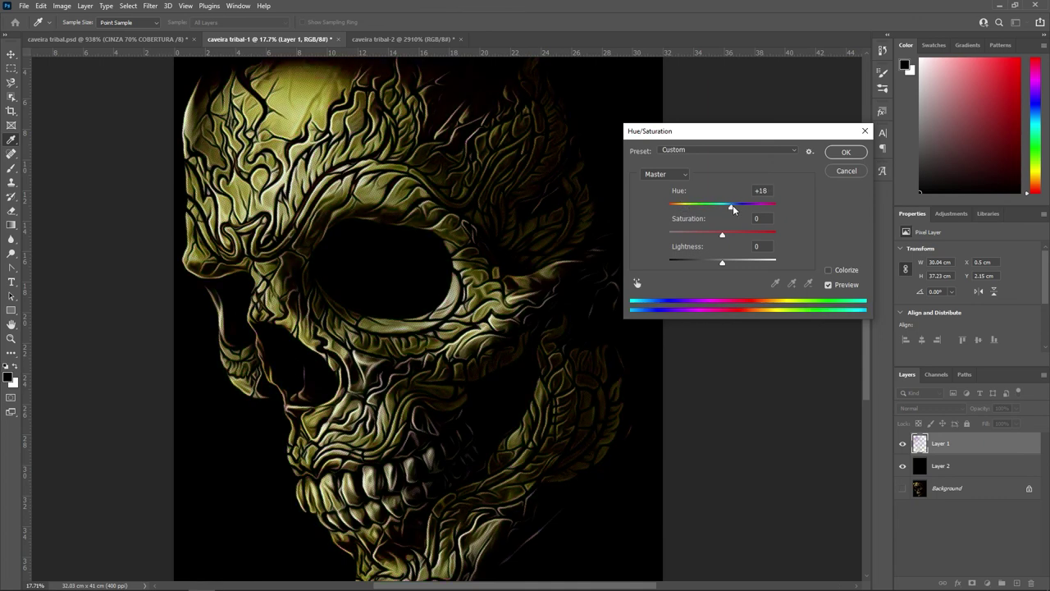
{"action": "left_click", "coordinate": [835, 172]}
{"action": "key", "text": "v"}
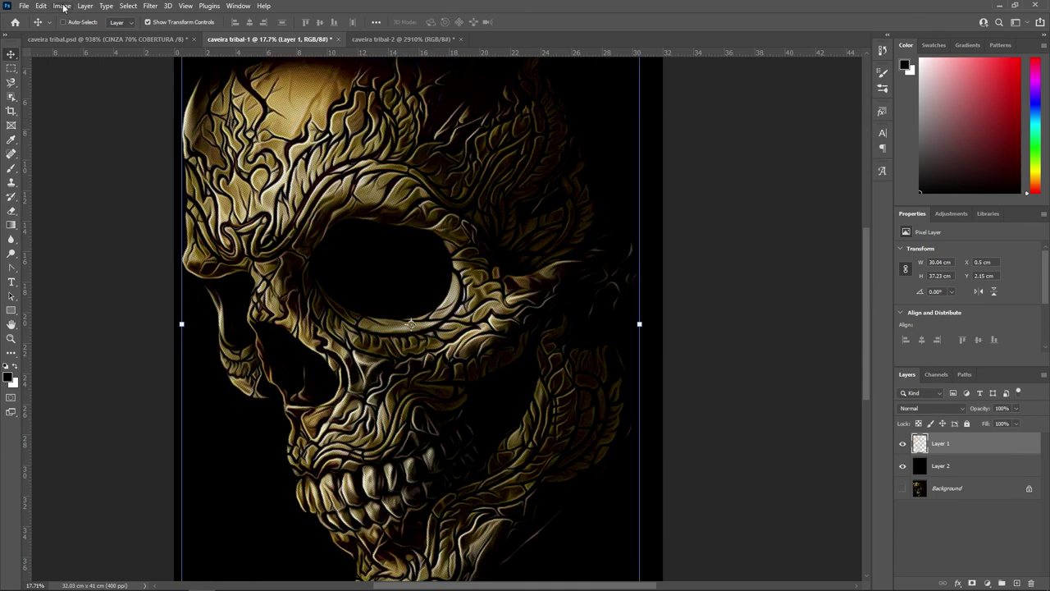
Step: Apply Color Balance to the skull's Shadows with color levels +43, -16, +33
{"action": "left_click", "coordinate": [63, 7]}
{"action": "mouse_move", "coordinate": [78, 34]}
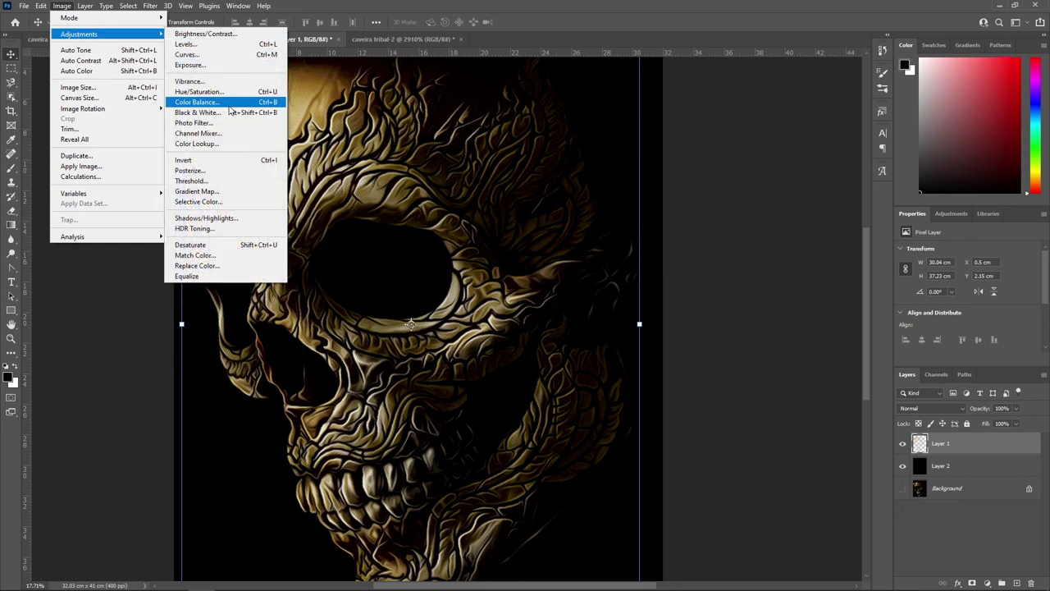
{"action": "left_click", "coordinate": [197, 102]}
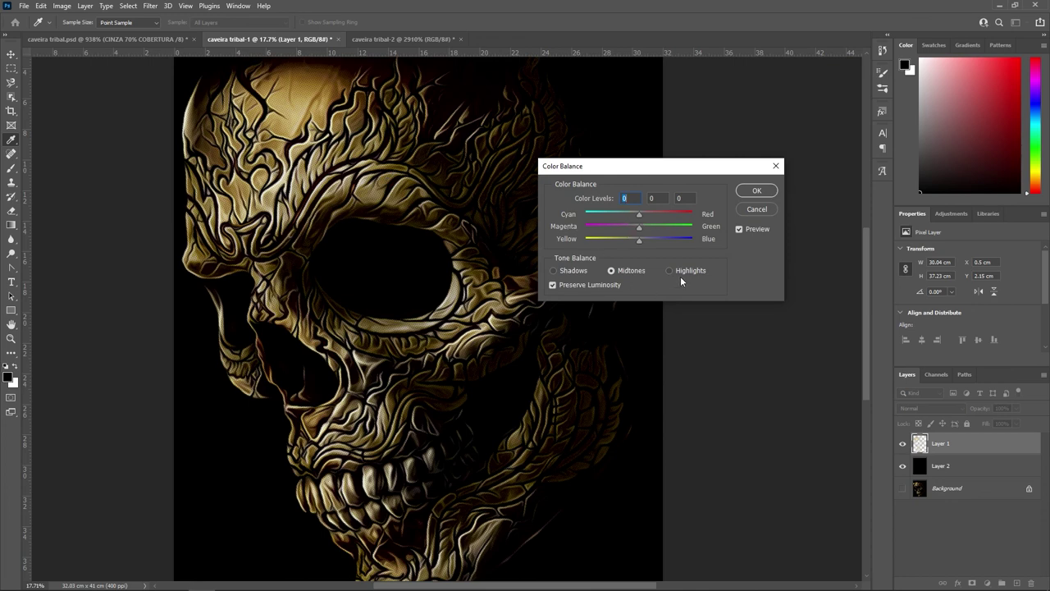
{"action": "left_click", "coordinate": [555, 270]}
{"action": "mouse_move", "coordinate": [639, 216]}
{"action": "left_mouse_down"}
{"action": "mouse_move", "coordinate": [689, 218]}
{"action": "mouse_move", "coordinate": [663, 221]}
{"action": "left_mouse_up"}
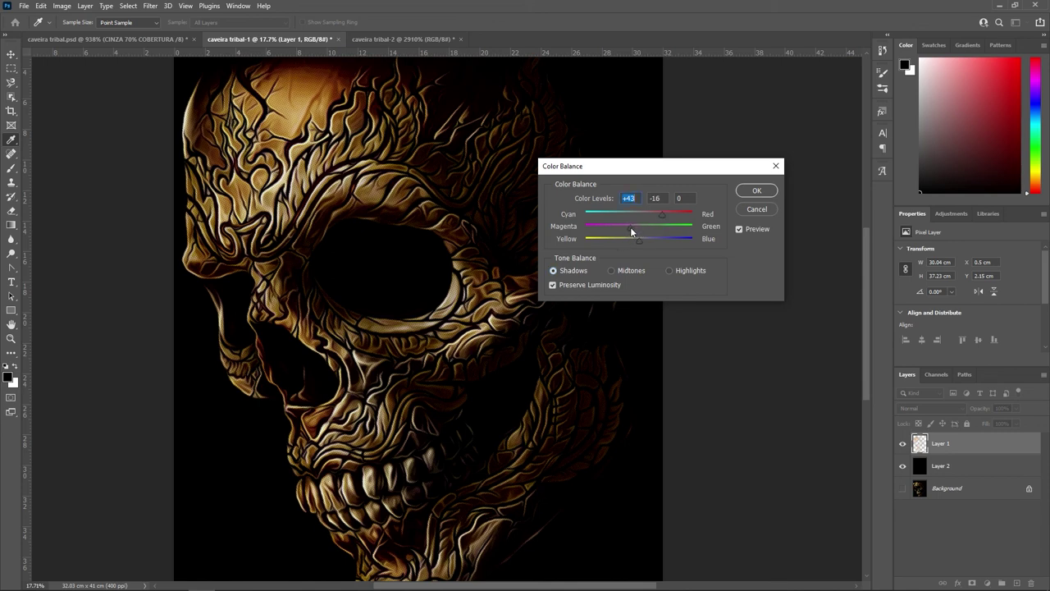
{"action": "mouse_move", "coordinate": [637, 239]}
{"action": "left_mouse_down"}
{"action": "mouse_move", "coordinate": [615, 240]}
{"action": "mouse_move", "coordinate": [667, 243]}
{"action": "left_mouse_up"}
{"action": "key", "text": "Tab"}
{"action": "left_click", "coordinate": [757, 189]}
{"action": "key", "text": "v"}
{"action": "scroll", "coordinate": [328, 256], "scroll_direction": "down", "scroll_amount": 3}
{"action": "scroll", "coordinate": [256, 337], "scroll_direction": "up", "scroll_amount": 3}
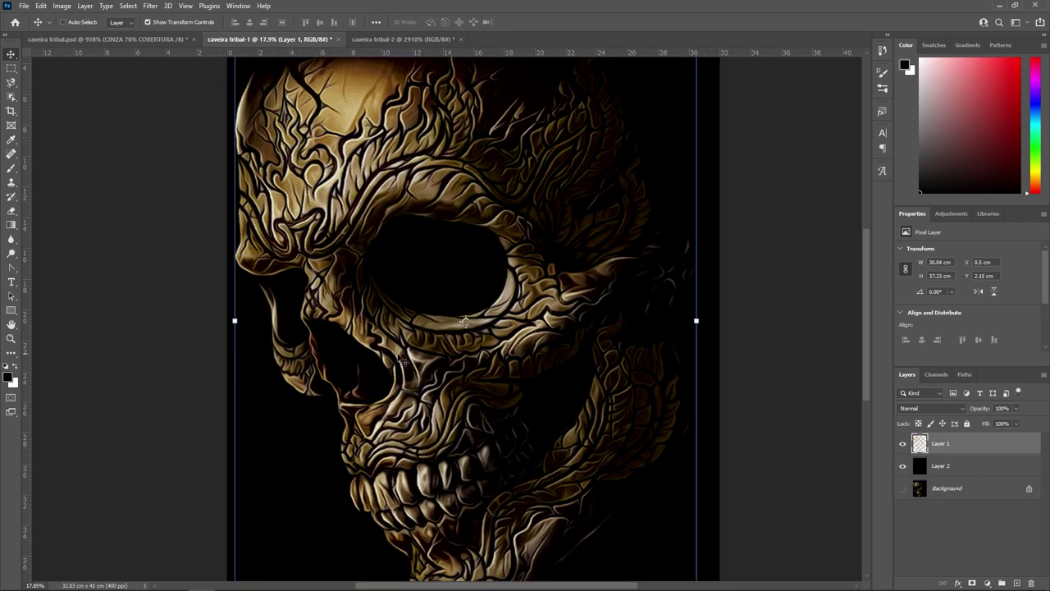
{"action": "left_click", "coordinate": [905, 489]}
{"action": "left_click", "coordinate": [902, 466]}
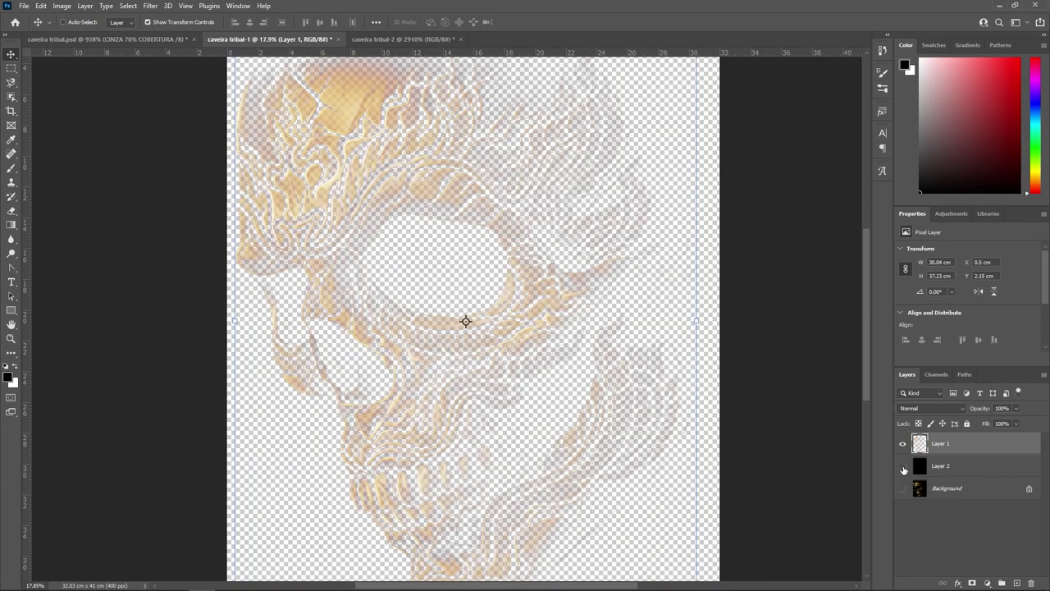
{"action": "left_click", "coordinate": [904, 490]}
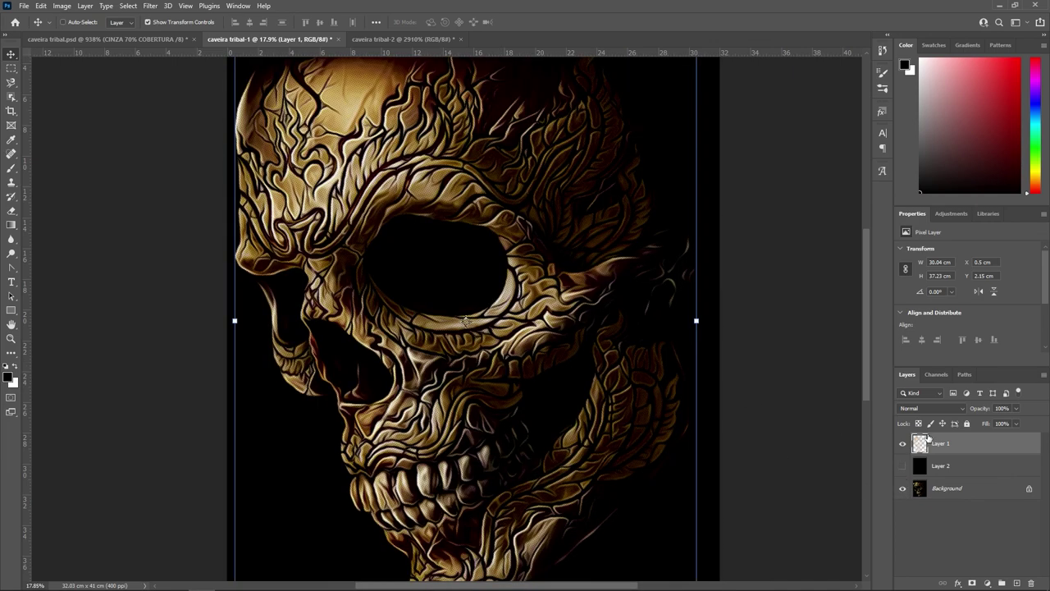
{"action": "left_click", "coordinate": [934, 408]}
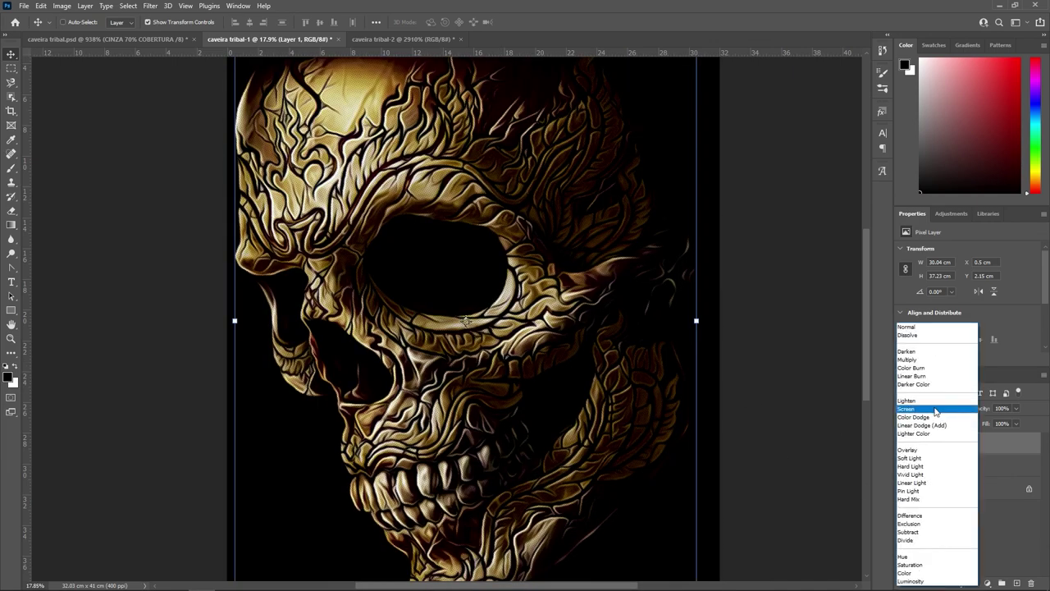
{"action": "left_click", "coordinate": [915, 350]}
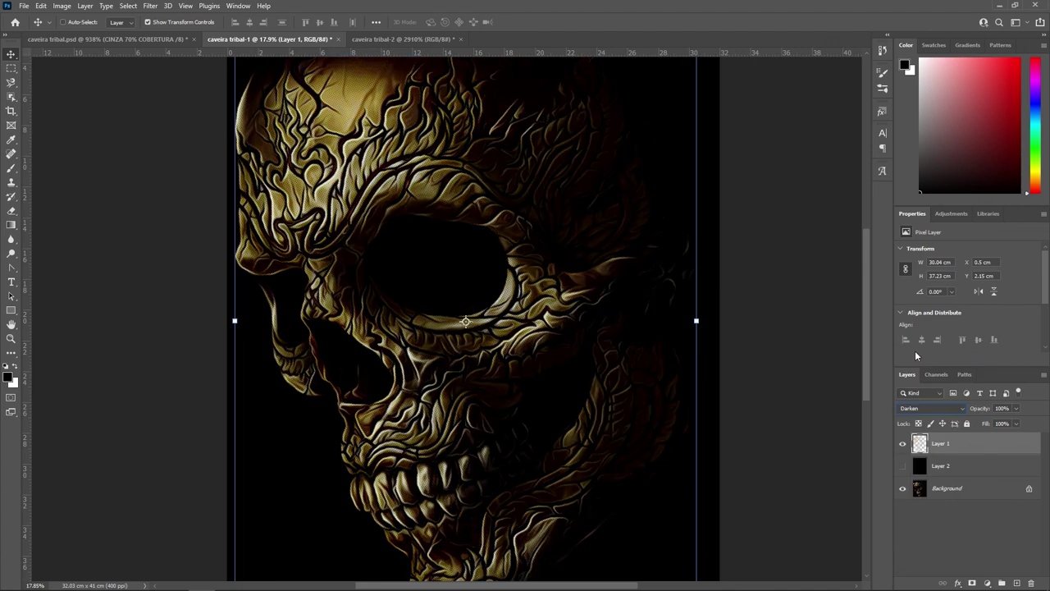
{"action": "key", "text": "shift+plus"}
{"action": "key", "text": "shift+plus"}
{"action": "key", "text": "shift+plus"}
{"action": "key", "text": "shift+plus"}
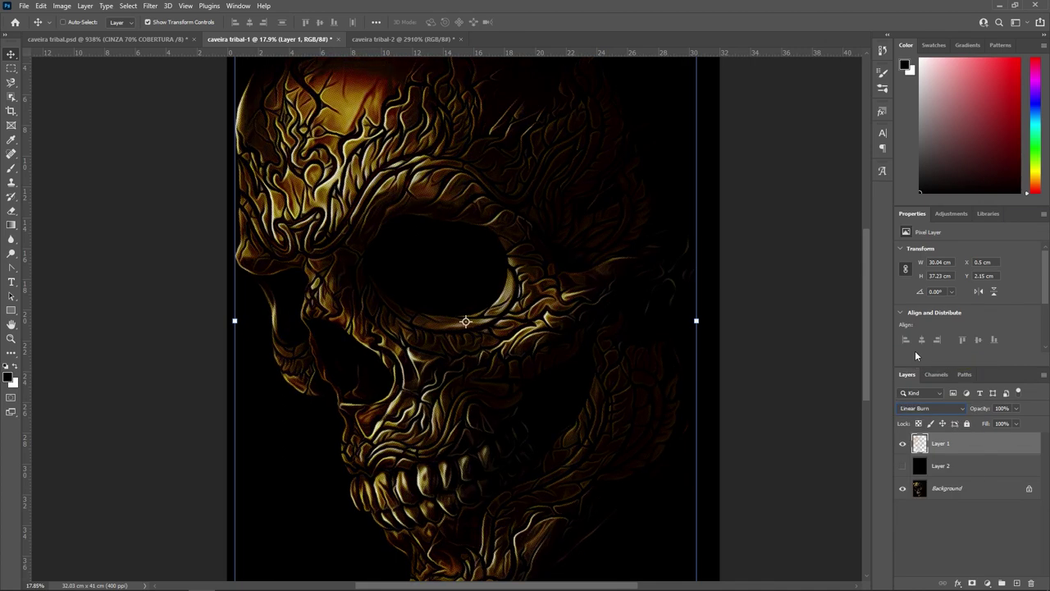
{"action": "key", "text": "shift+plus"}
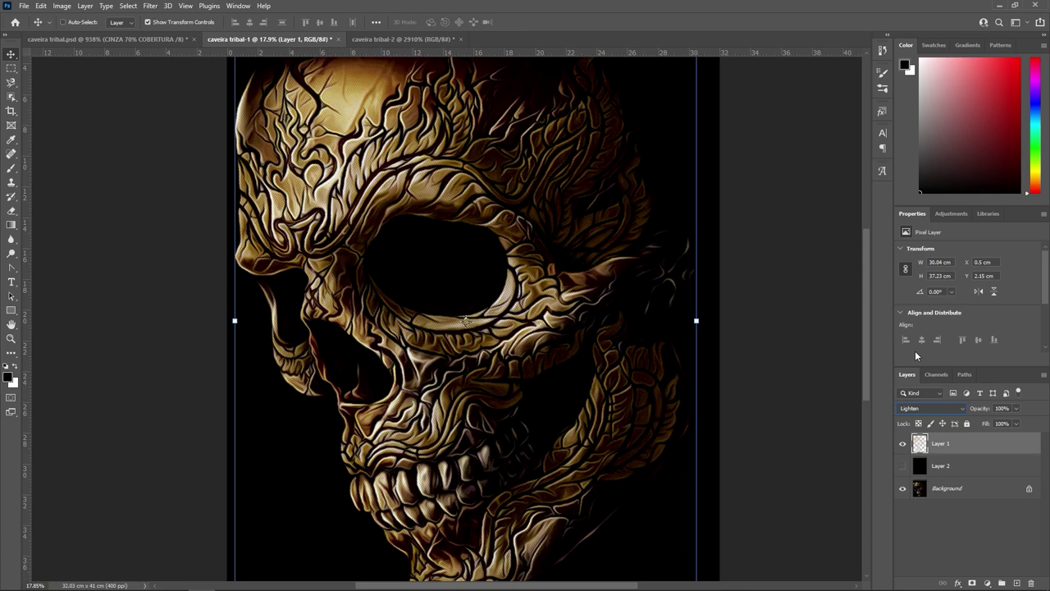
{"action": "key", "text": "shift+plus"}
{"action": "key", "text": "shift+plus"}
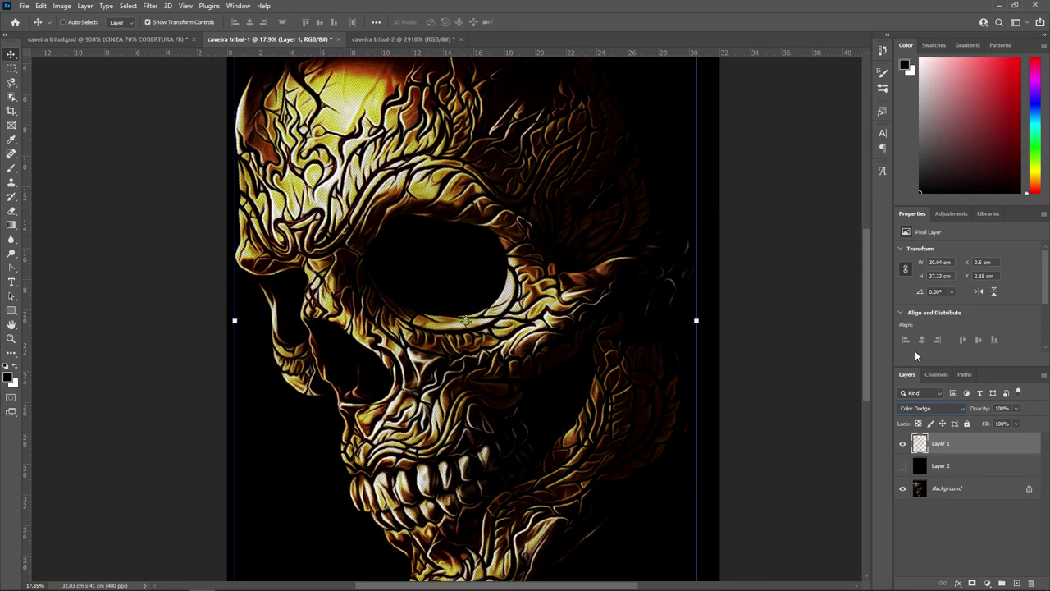
{"action": "key", "text": "shift+plus"}
{"action": "key", "text": "shift+plus"}
{"action": "key", "text": "shift+plus"}
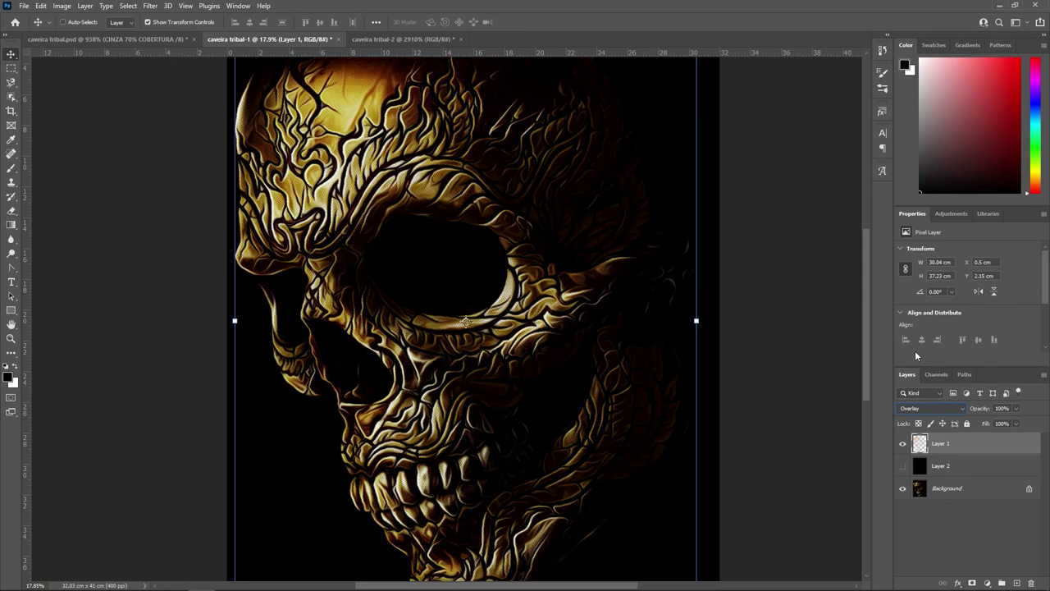
{"action": "key", "text": "shift+plus"}
{"action": "key", "text": "shift+minus"}
{"action": "key", "text": "shift+plus"}
{"action": "key", "text": "shift+plus"}
{"action": "key", "text": "shift+plus"}
{"action": "key", "text": "shift+plus"}
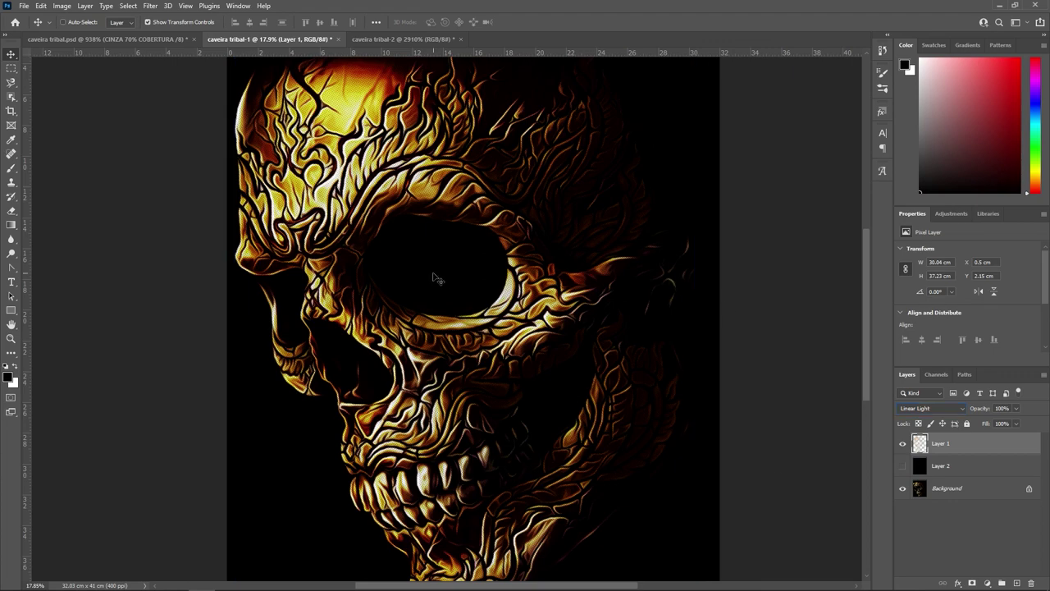
{"action": "scroll", "coordinate": [437, 280], "scroll_direction": "down", "scroll_amount": 1}
{"action": "scroll", "coordinate": [433, 283], "scroll_direction": "down", "scroll_amount": 2}
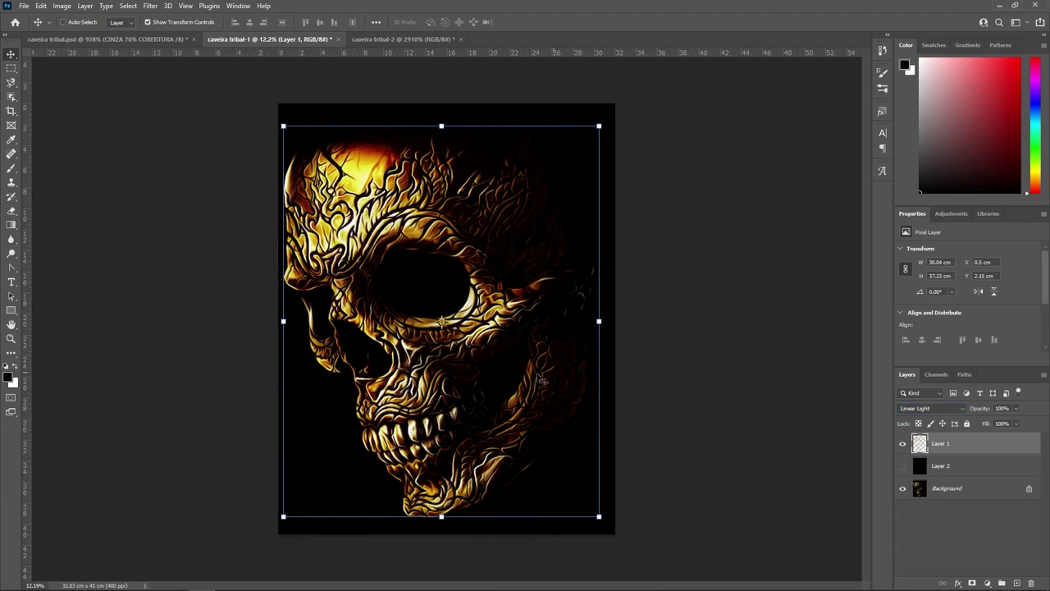
{"action": "scroll", "coordinate": [513, 402], "scroll_direction": "up", "scroll_amount": 2}
{"action": "scroll", "coordinate": [507, 390], "scroll_direction": "up", "scroll_amount": 3}
{"action": "scroll", "coordinate": [500, 375], "scroll_direction": "up", "scroll_amount": 3}
{"action": "scroll", "coordinate": [650, 405], "scroll_direction": "down", "scroll_amount": 1}
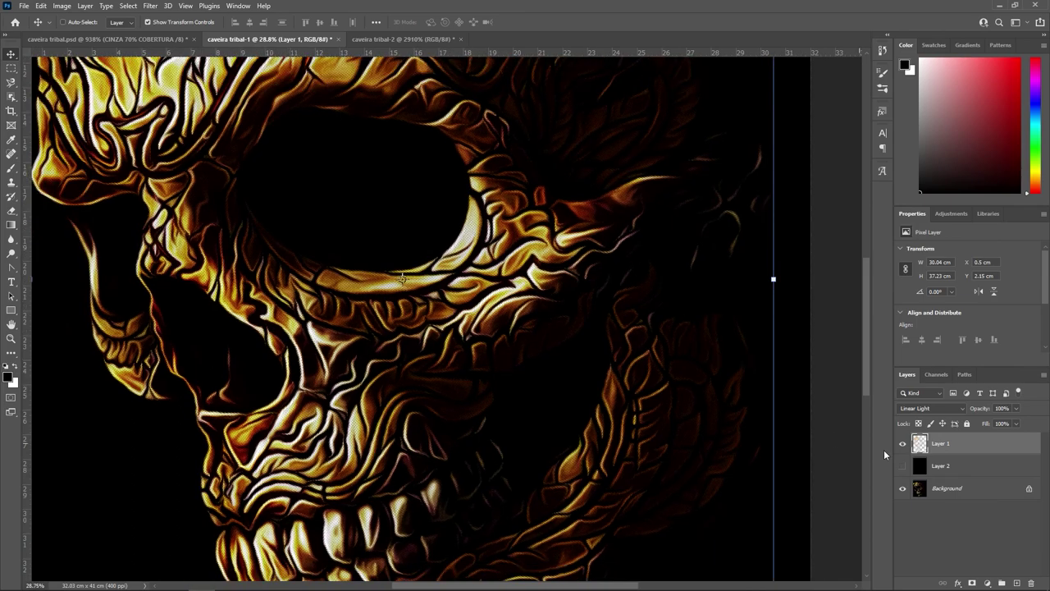
{"action": "key", "text": "ctrl"}
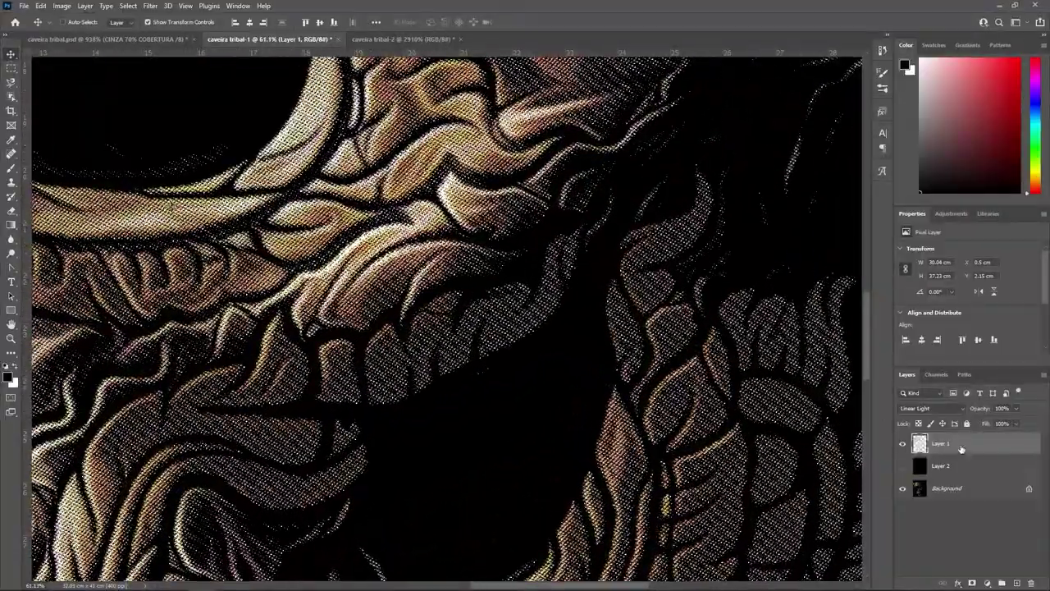
Step: Merge the layers, discarding the hidden black Layer 2
{"action": "right_click", "coordinate": [962, 448]}
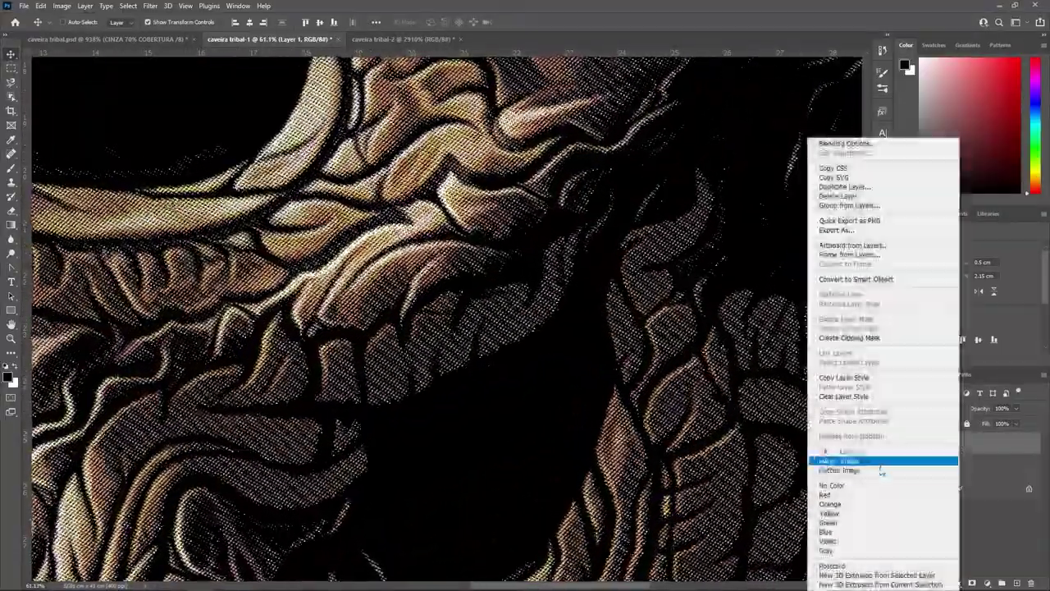
{"action": "left_click", "coordinate": [873, 471]}
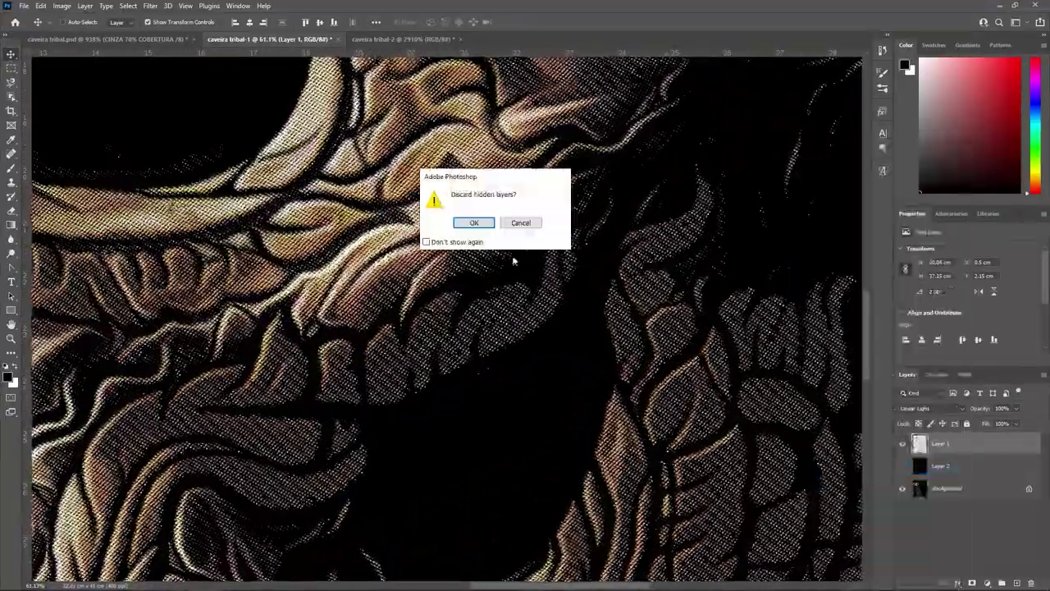
{"action": "left_click", "coordinate": [474, 224]}
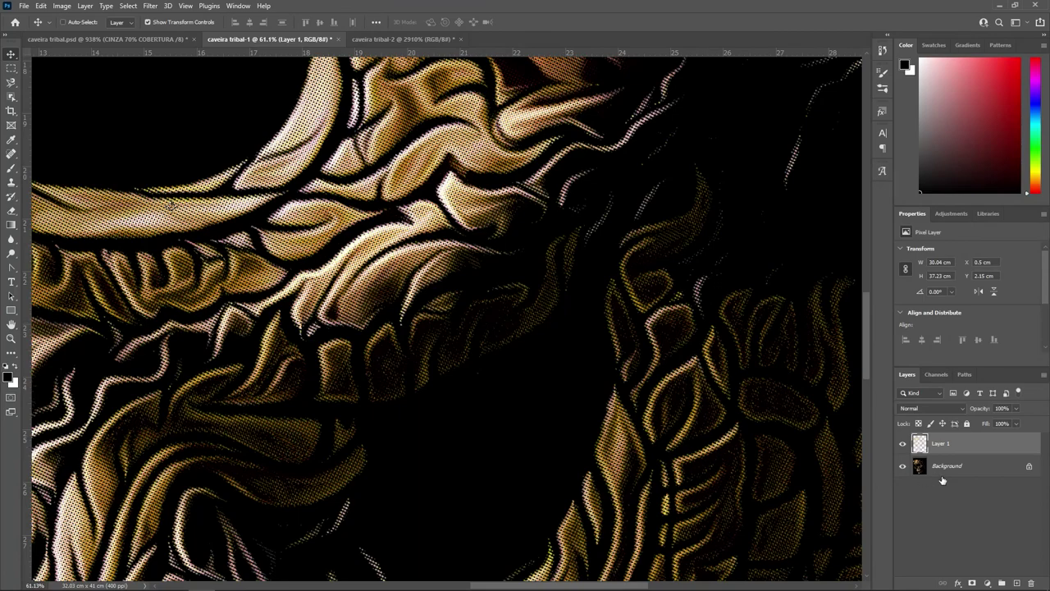
Step: Toggle the Background off and on to check Layer 1, then make Background active
{"action": "left_click", "coordinate": [902, 467]}
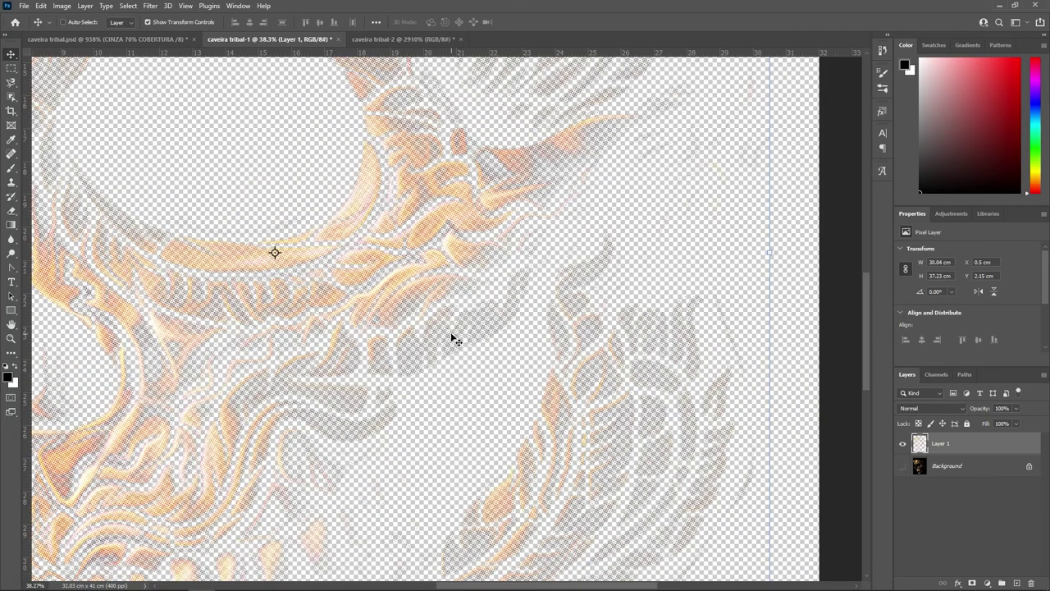
{"action": "scroll", "coordinate": [452, 336], "scroll_direction": "down", "scroll_amount": 5}
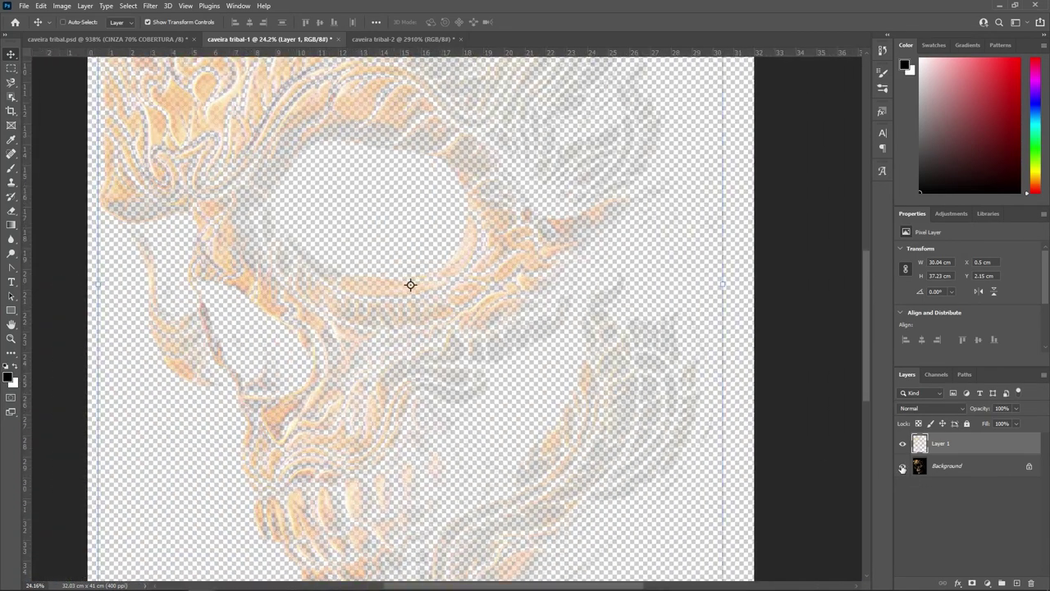
{"action": "left_click", "coordinate": [903, 466]}
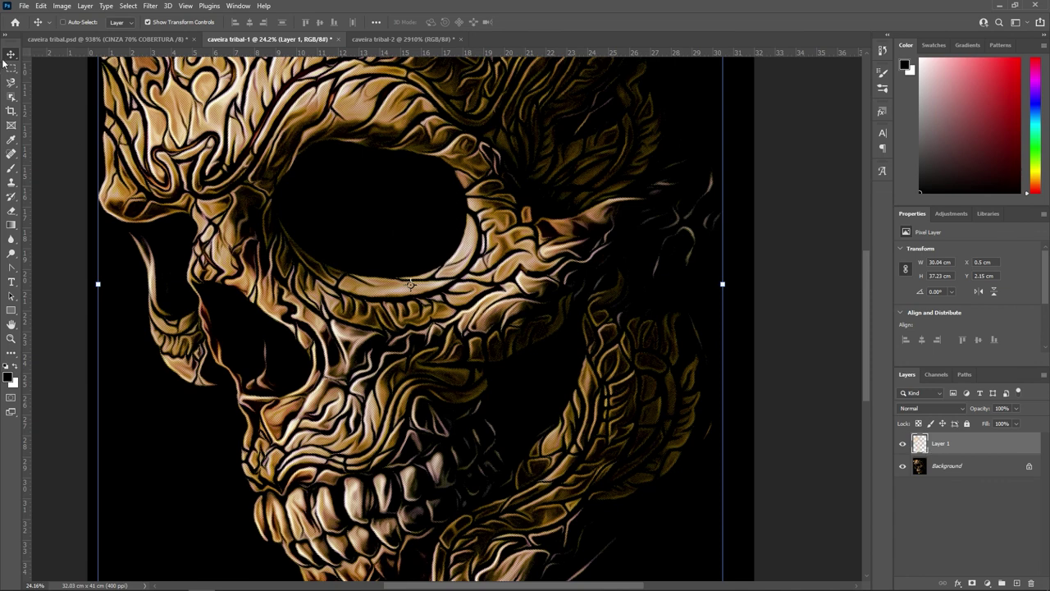
{"action": "left_click", "coordinate": [965, 468]}
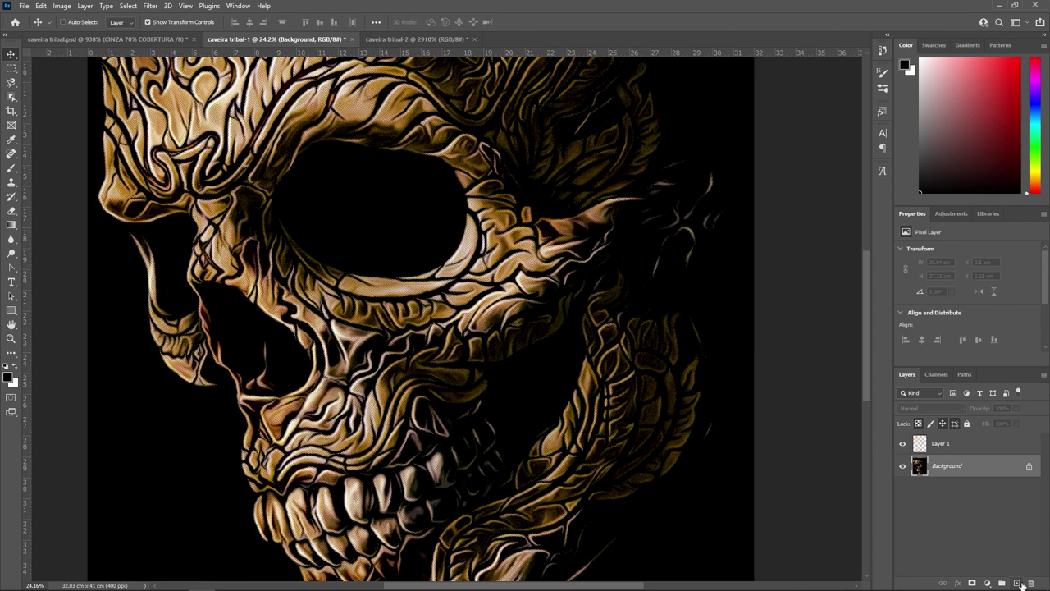
Step: Add a new Layer 2 above the Background, fill it with black, and fit the image in the window
{"action": "left_click", "coordinate": [1018, 583]}
{"action": "left_click", "coordinate": [40, 7]}
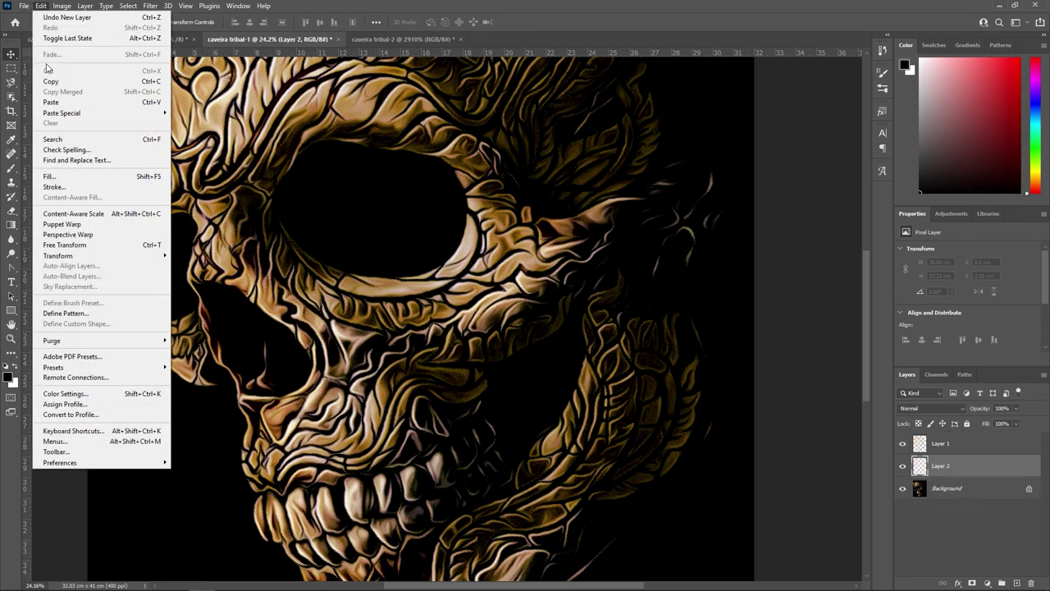
{"action": "left_click", "coordinate": [72, 177]}
{"action": "key", "text": "Return"}
{"action": "key", "text": "v"}
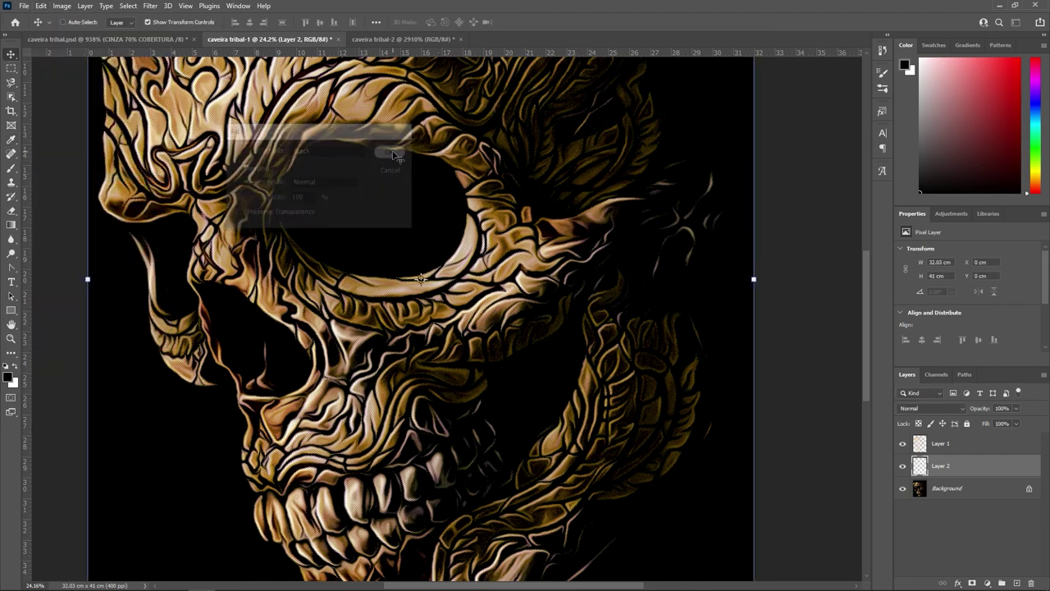
{"action": "key", "text": "ctrl+0"}
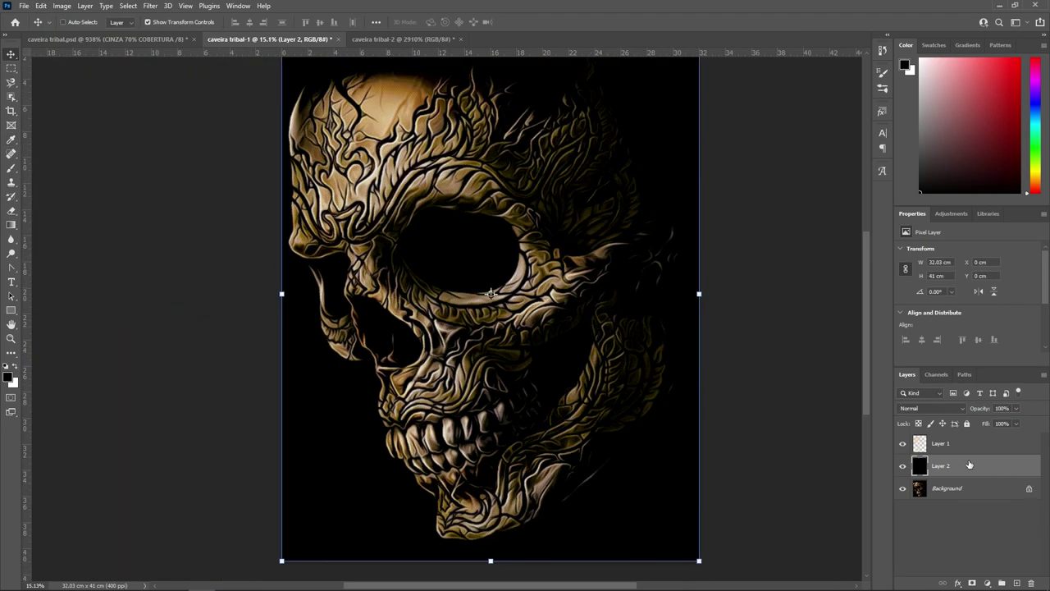
Step: Toggle Layer 1 and Layer 2 visibility to compare them against the original
{"action": "left_click", "coordinate": [903, 443]}
{"action": "left_click", "coordinate": [903, 465]}
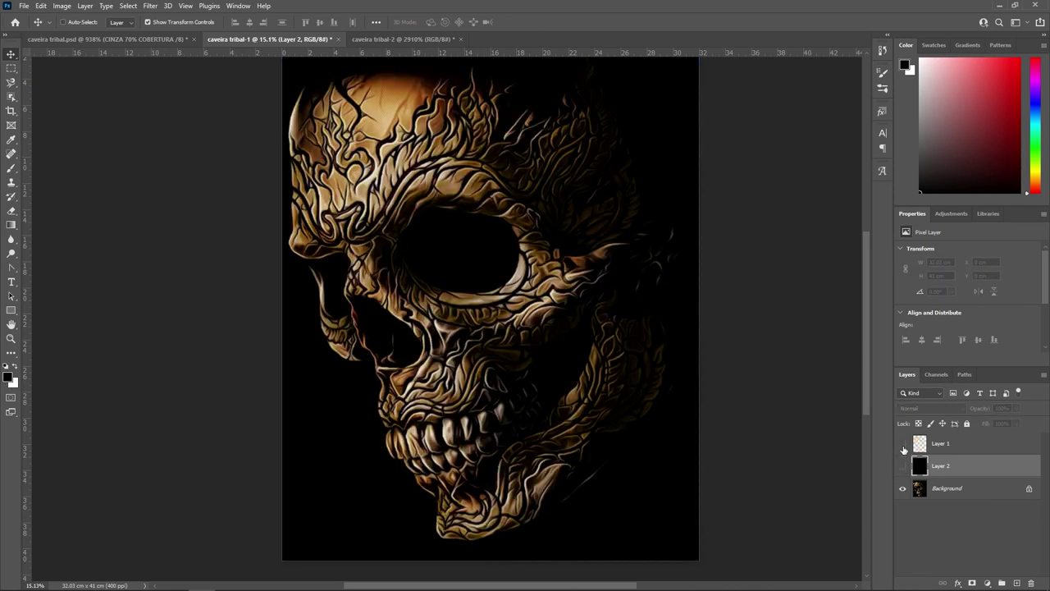
{"action": "left_click", "coordinate": [902, 444]}
{"action": "left_click", "coordinate": [902, 465]}
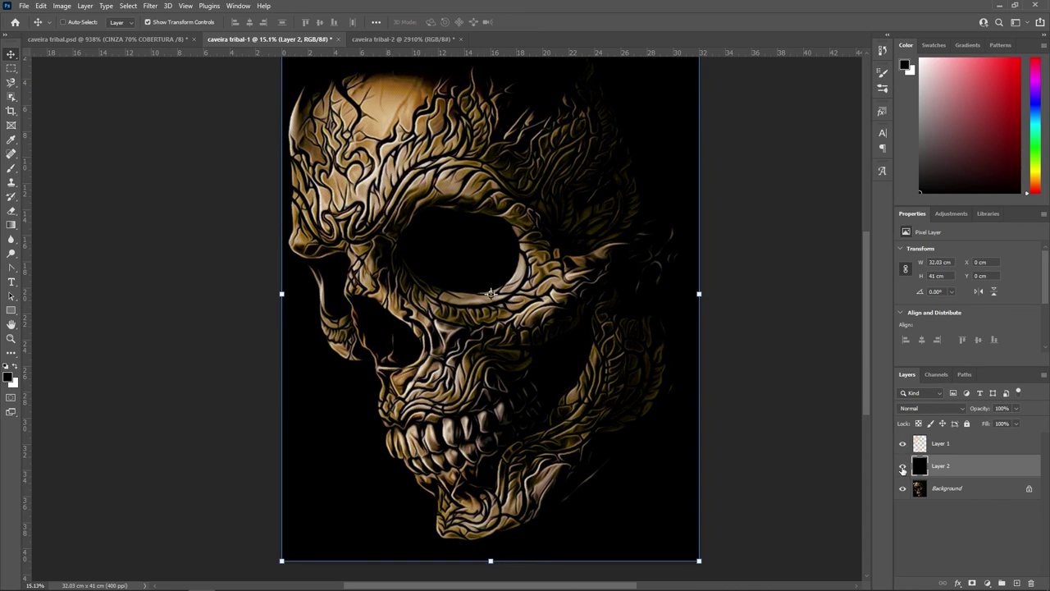
{"action": "left_click", "coordinate": [903, 466]}
{"action": "left_click", "coordinate": [903, 443]}
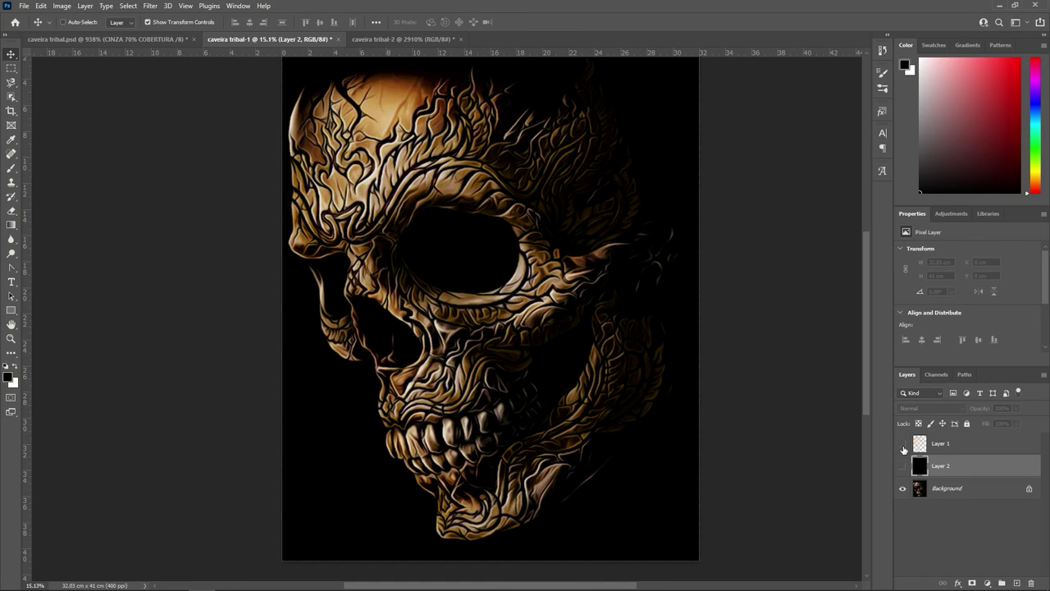
{"action": "scroll", "coordinate": [612, 379], "scroll_direction": "up", "scroll_amount": 3}
{"action": "scroll", "coordinate": [517, 340], "scroll_direction": "up", "scroll_amount": 3}
{"action": "scroll", "coordinate": [555, 285], "scroll_direction": "up", "scroll_amount": 3}
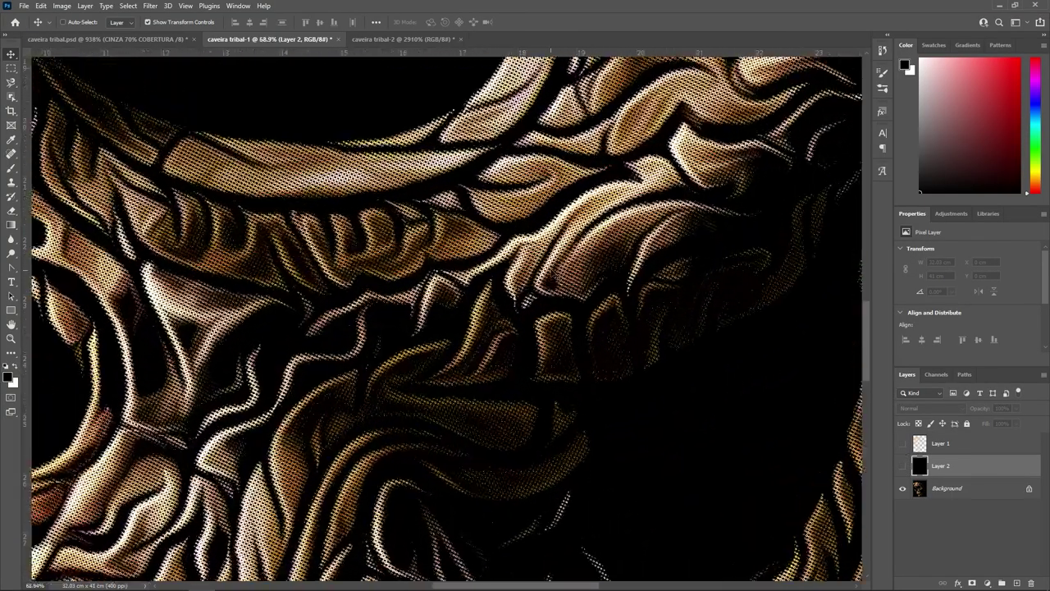
{"action": "scroll", "coordinate": [555, 276], "scroll_direction": "down", "scroll_amount": 3}
{"action": "scroll", "coordinate": [554, 275], "scroll_direction": "up", "scroll_amount": 3}
{"action": "scroll", "coordinate": [555, 276], "scroll_direction": "up", "scroll_amount": 3}
{"action": "scroll", "coordinate": [555, 276], "scroll_direction": "up", "scroll_amount": 2}
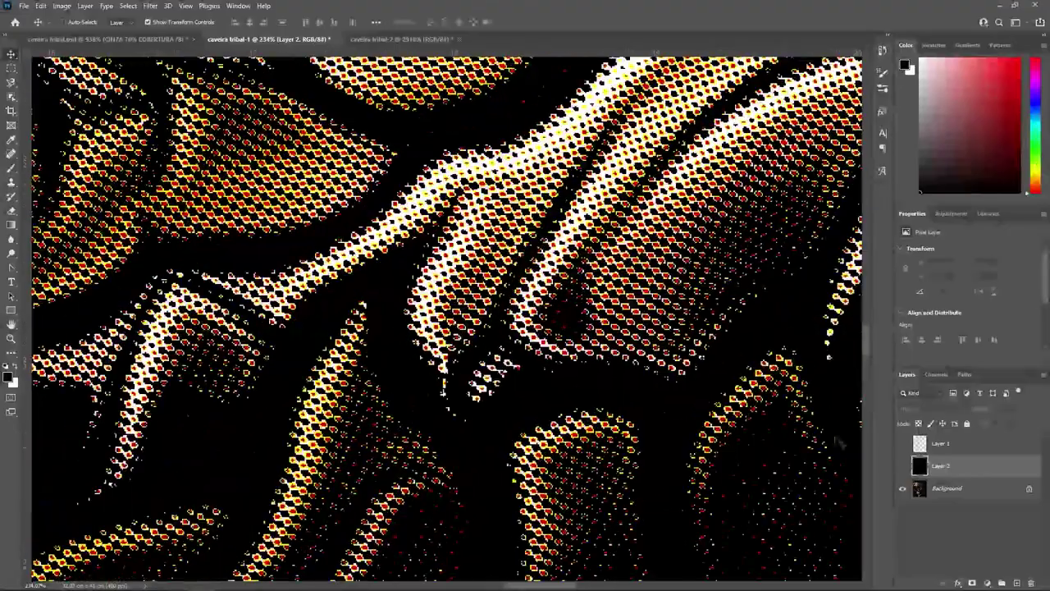
Step: Hide the original Background and show black Layer 2 with the halftone Layer 1 above it
{"action": "left_click", "coordinate": [904, 488]}
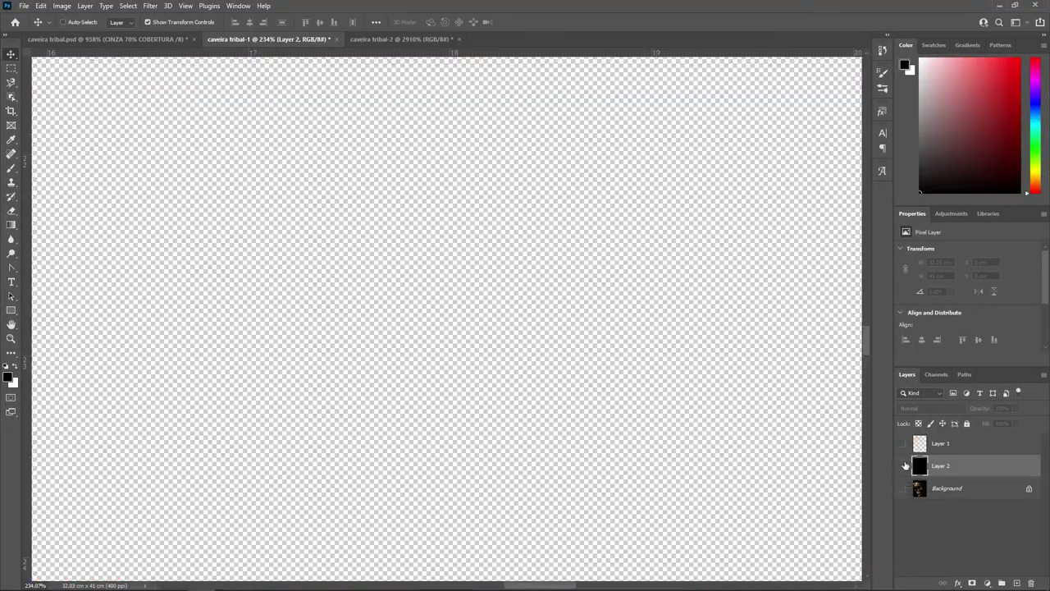
{"action": "left_click", "coordinate": [903, 466]}
{"action": "left_click", "coordinate": [903, 444]}
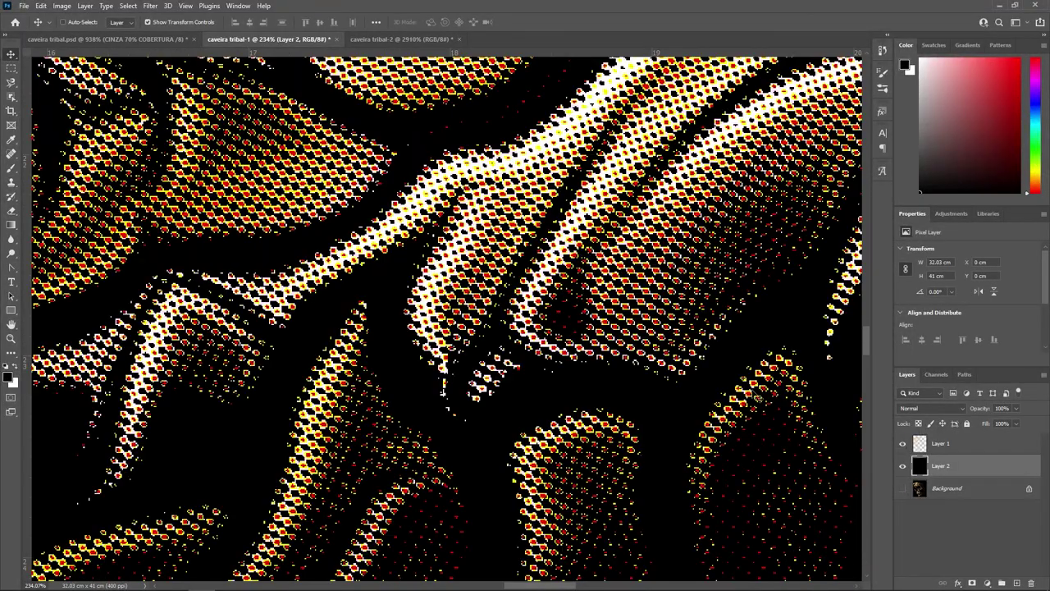
{"action": "scroll", "coordinate": [492, 320], "scroll_direction": "down", "scroll_amount": 3}
{"action": "scroll", "coordinate": [492, 320], "scroll_direction": "down", "scroll_amount": 2}
{"action": "scroll", "coordinate": [490, 320], "scroll_direction": "down", "scroll_amount": 2}
{"action": "scroll", "coordinate": [490, 320], "scroll_direction": "down", "scroll_amount": 1}
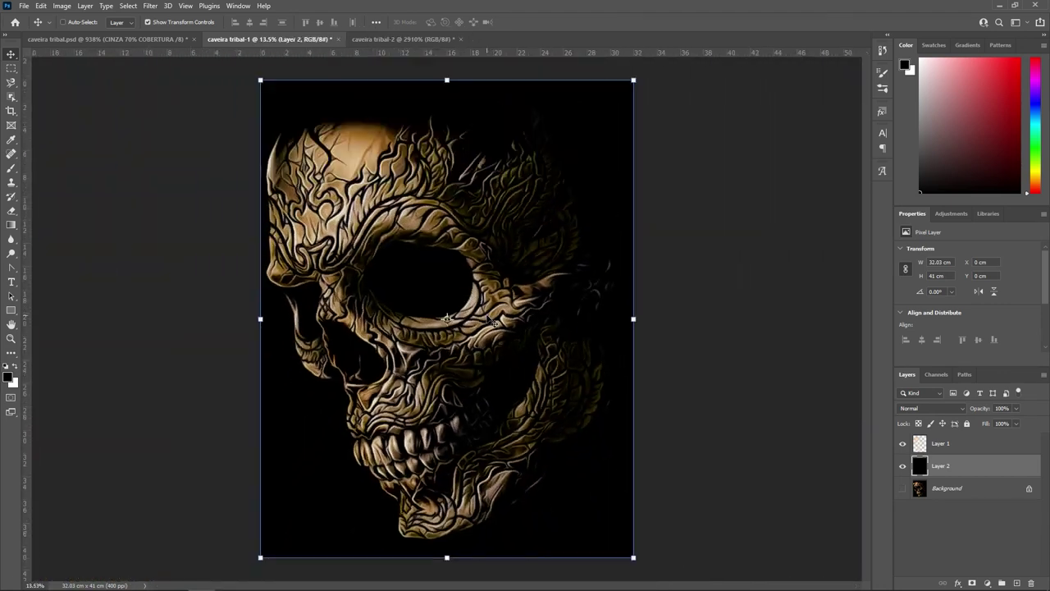
{"action": "scroll", "coordinate": [490, 320], "scroll_direction": "up", "scroll_amount": 2}
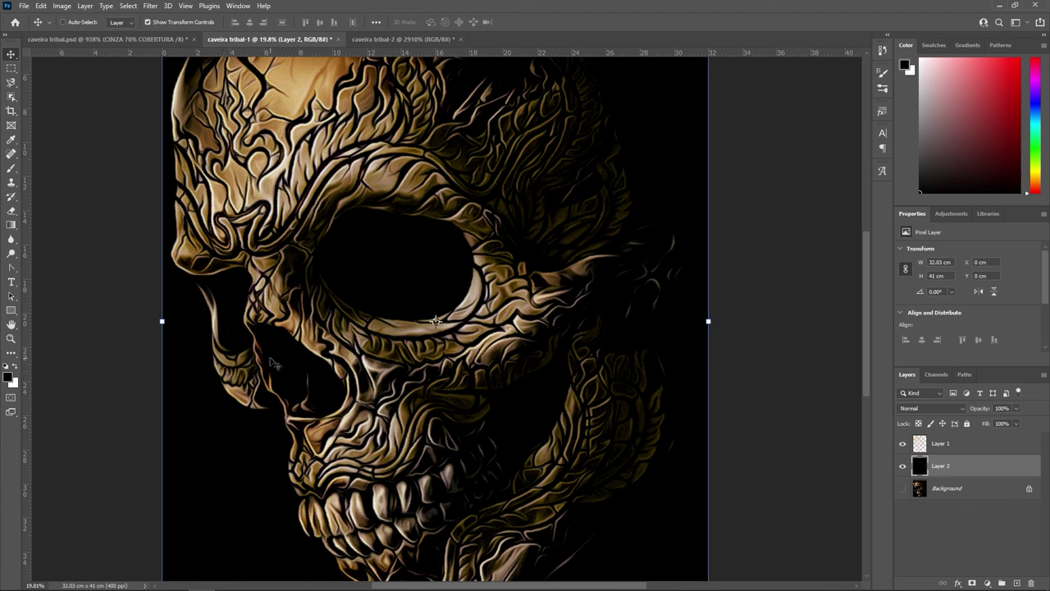
{"action": "scroll", "coordinate": [275, 363], "scroll_direction": "down", "scroll_amount": 3}
{"action": "scroll", "coordinate": [353, 378], "scroll_direction": "down", "scroll_amount": 2}
{"action": "scroll", "coordinate": [427, 396], "scroll_direction": "up", "scroll_amount": 3}
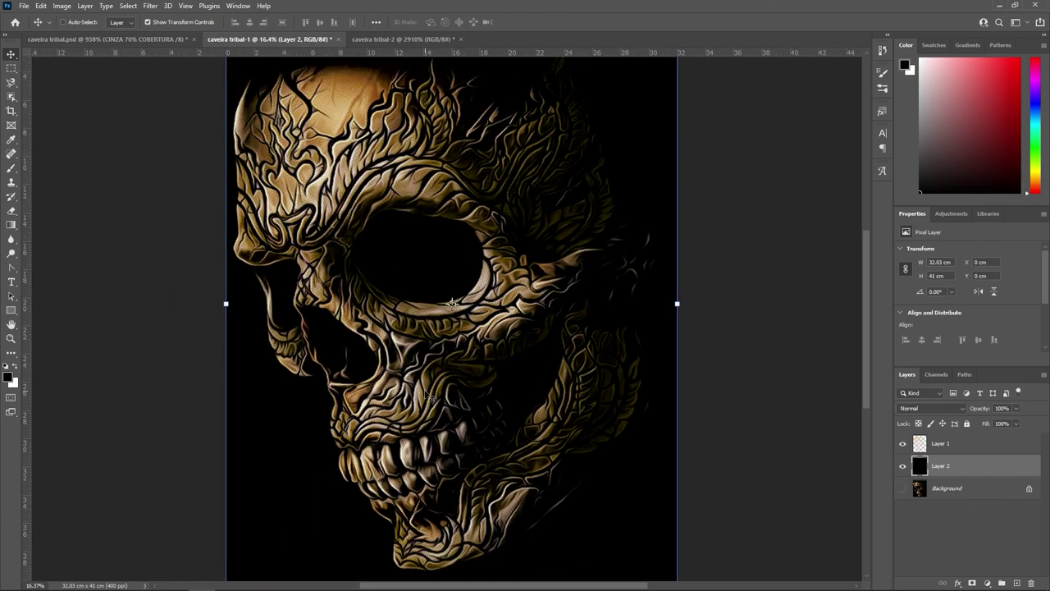
{"action": "scroll", "coordinate": [430, 398], "scroll_direction": "down", "scroll_amount": 1}
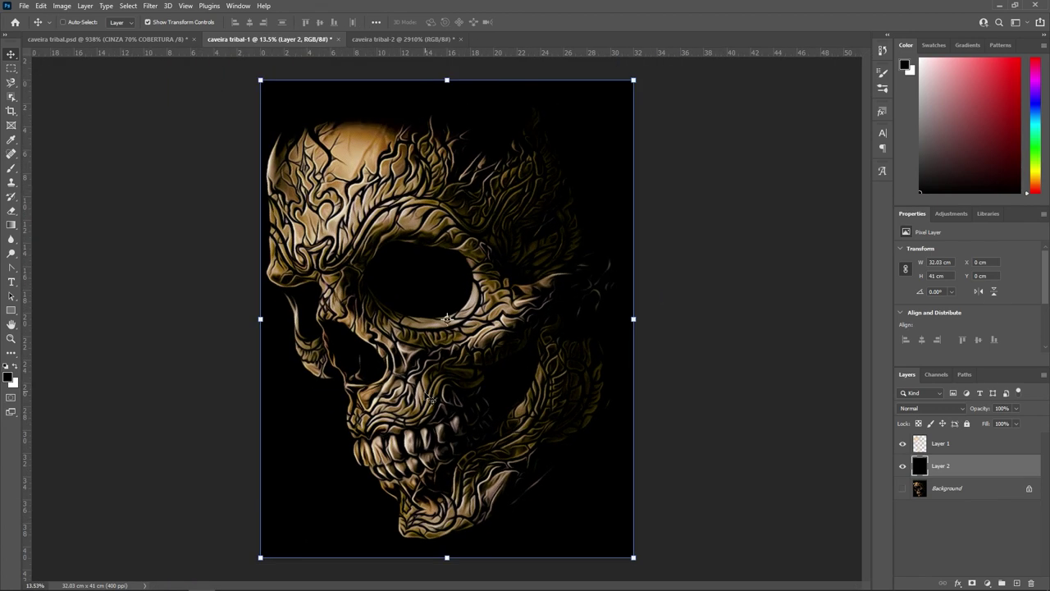